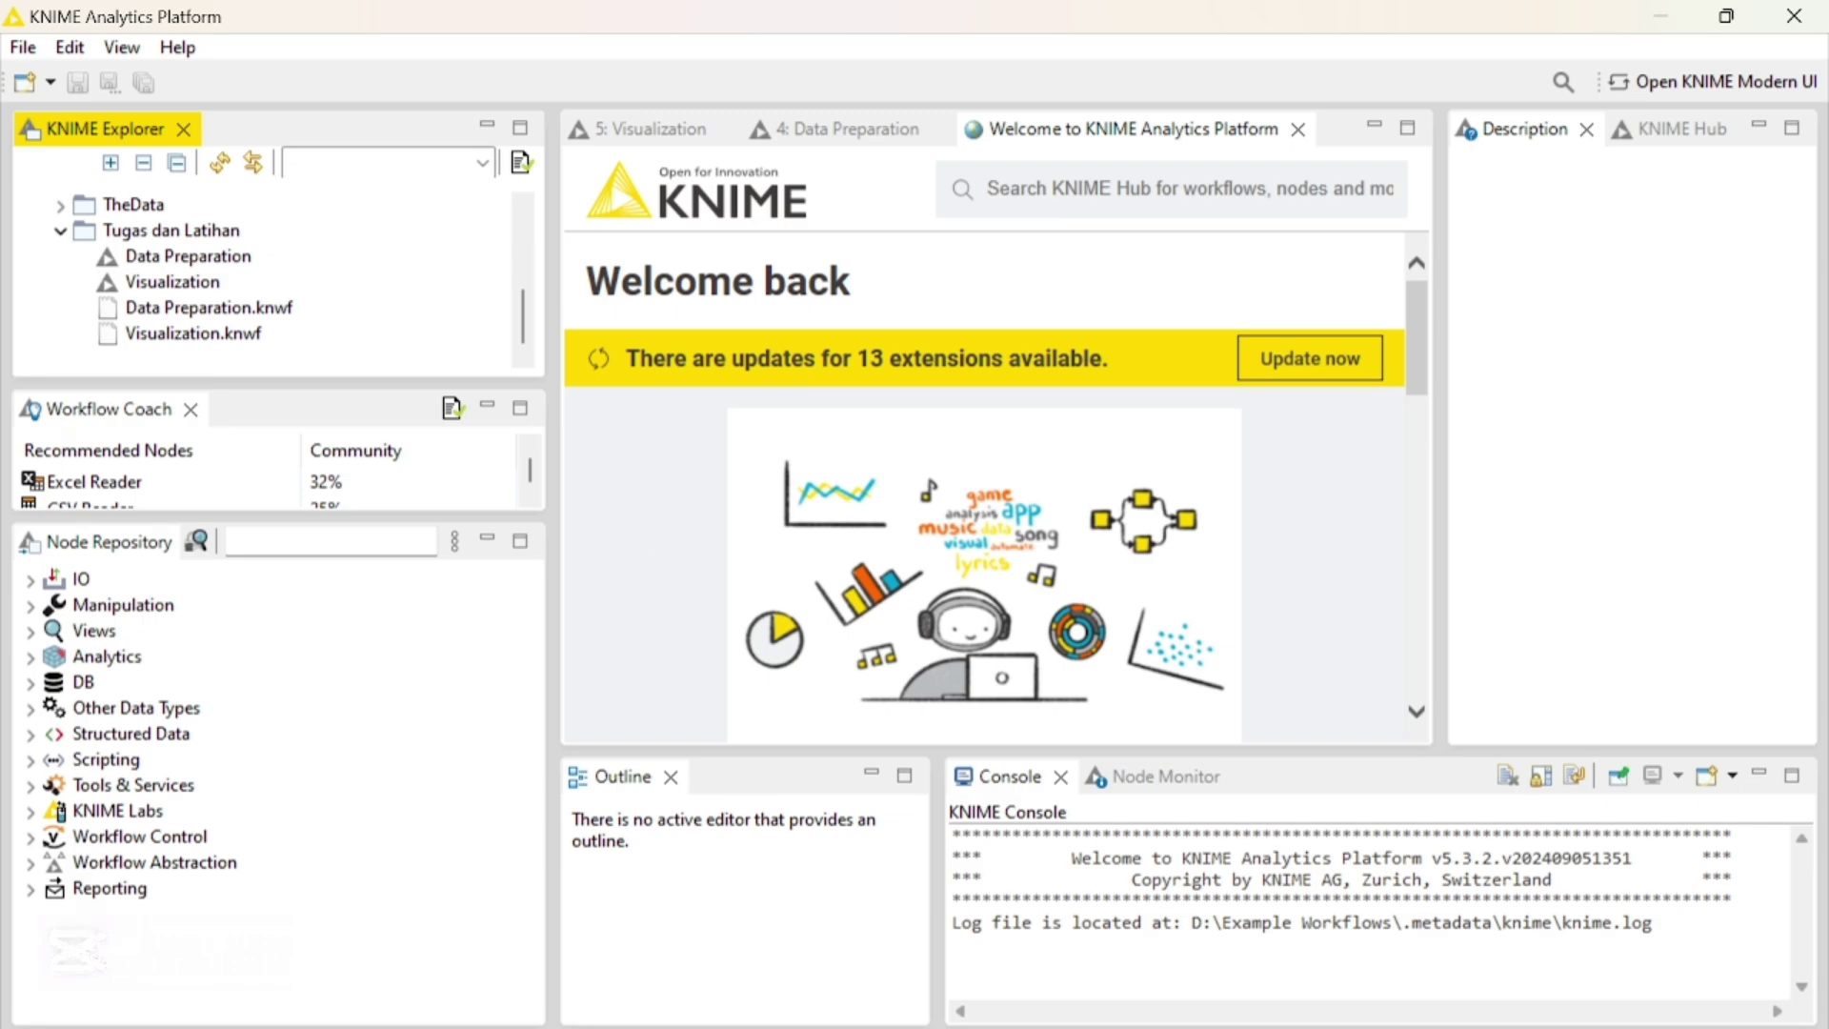
Switch to the browser and view the Prediksi Rentang Transaksi and Dataset-Label Transaksi spreadsheets, then return to KNIME
key(alt+Tab)
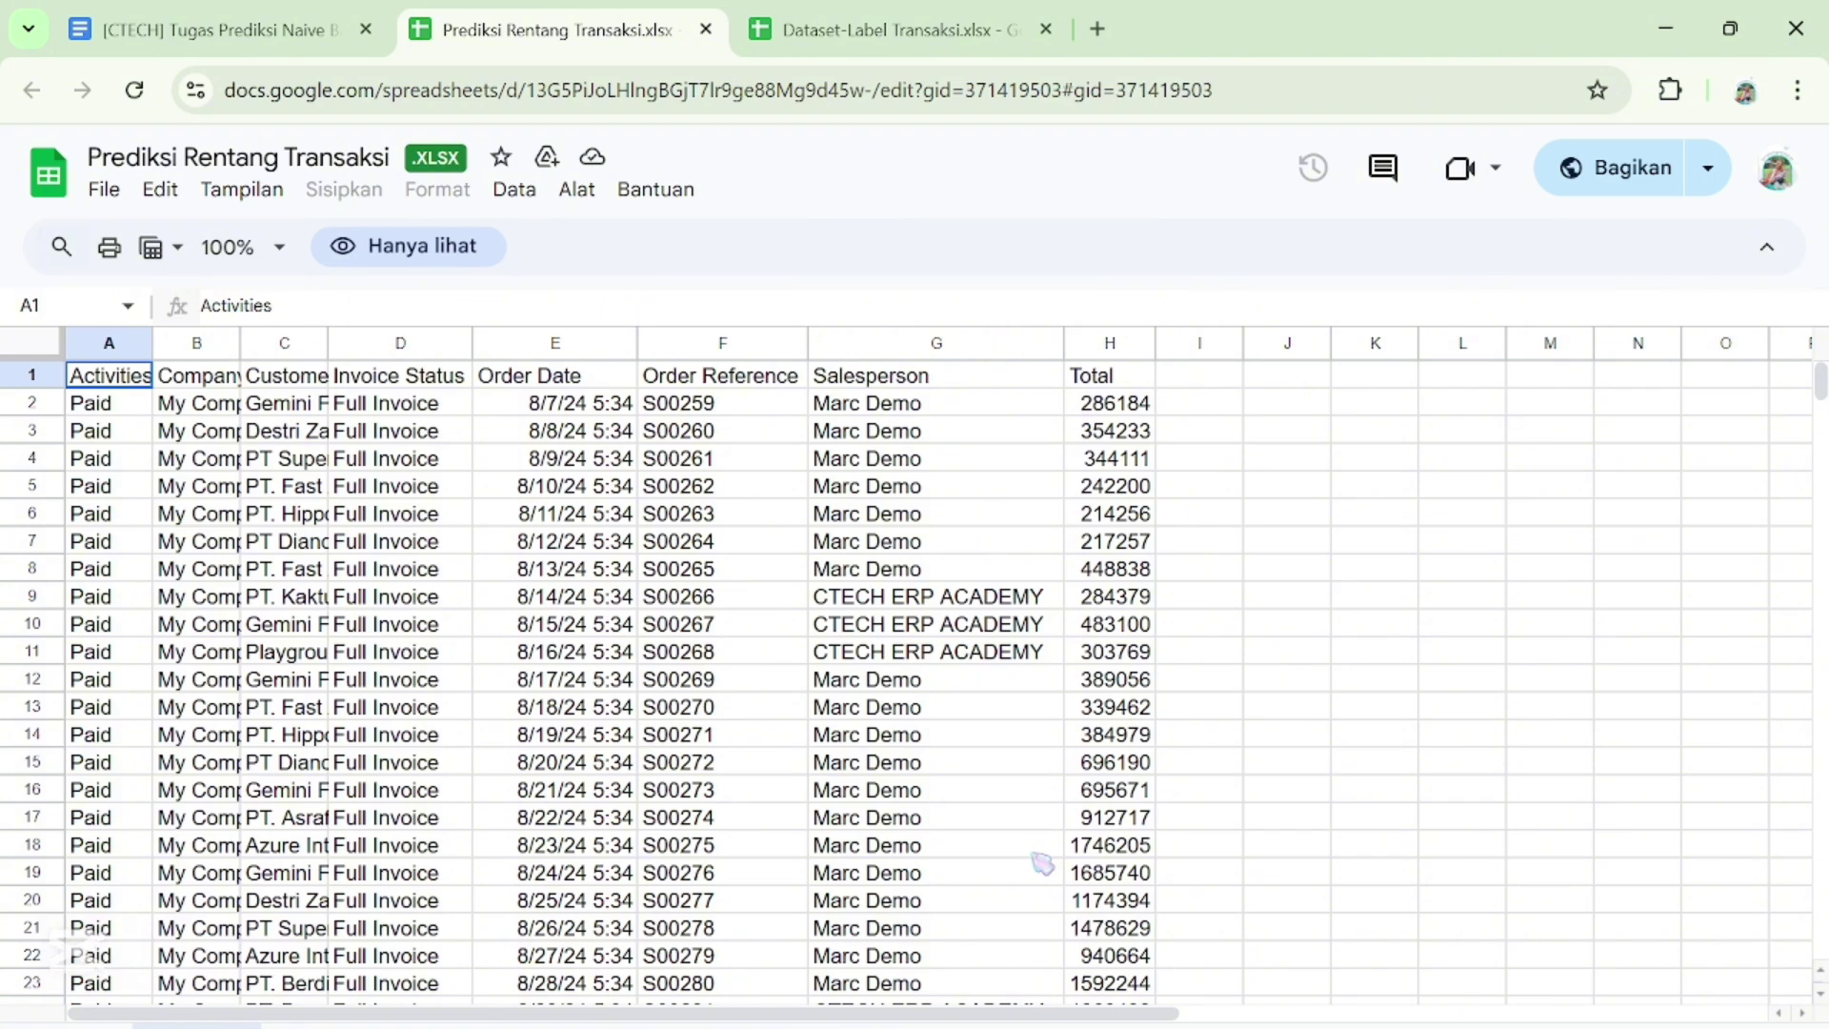
click(891, 29)
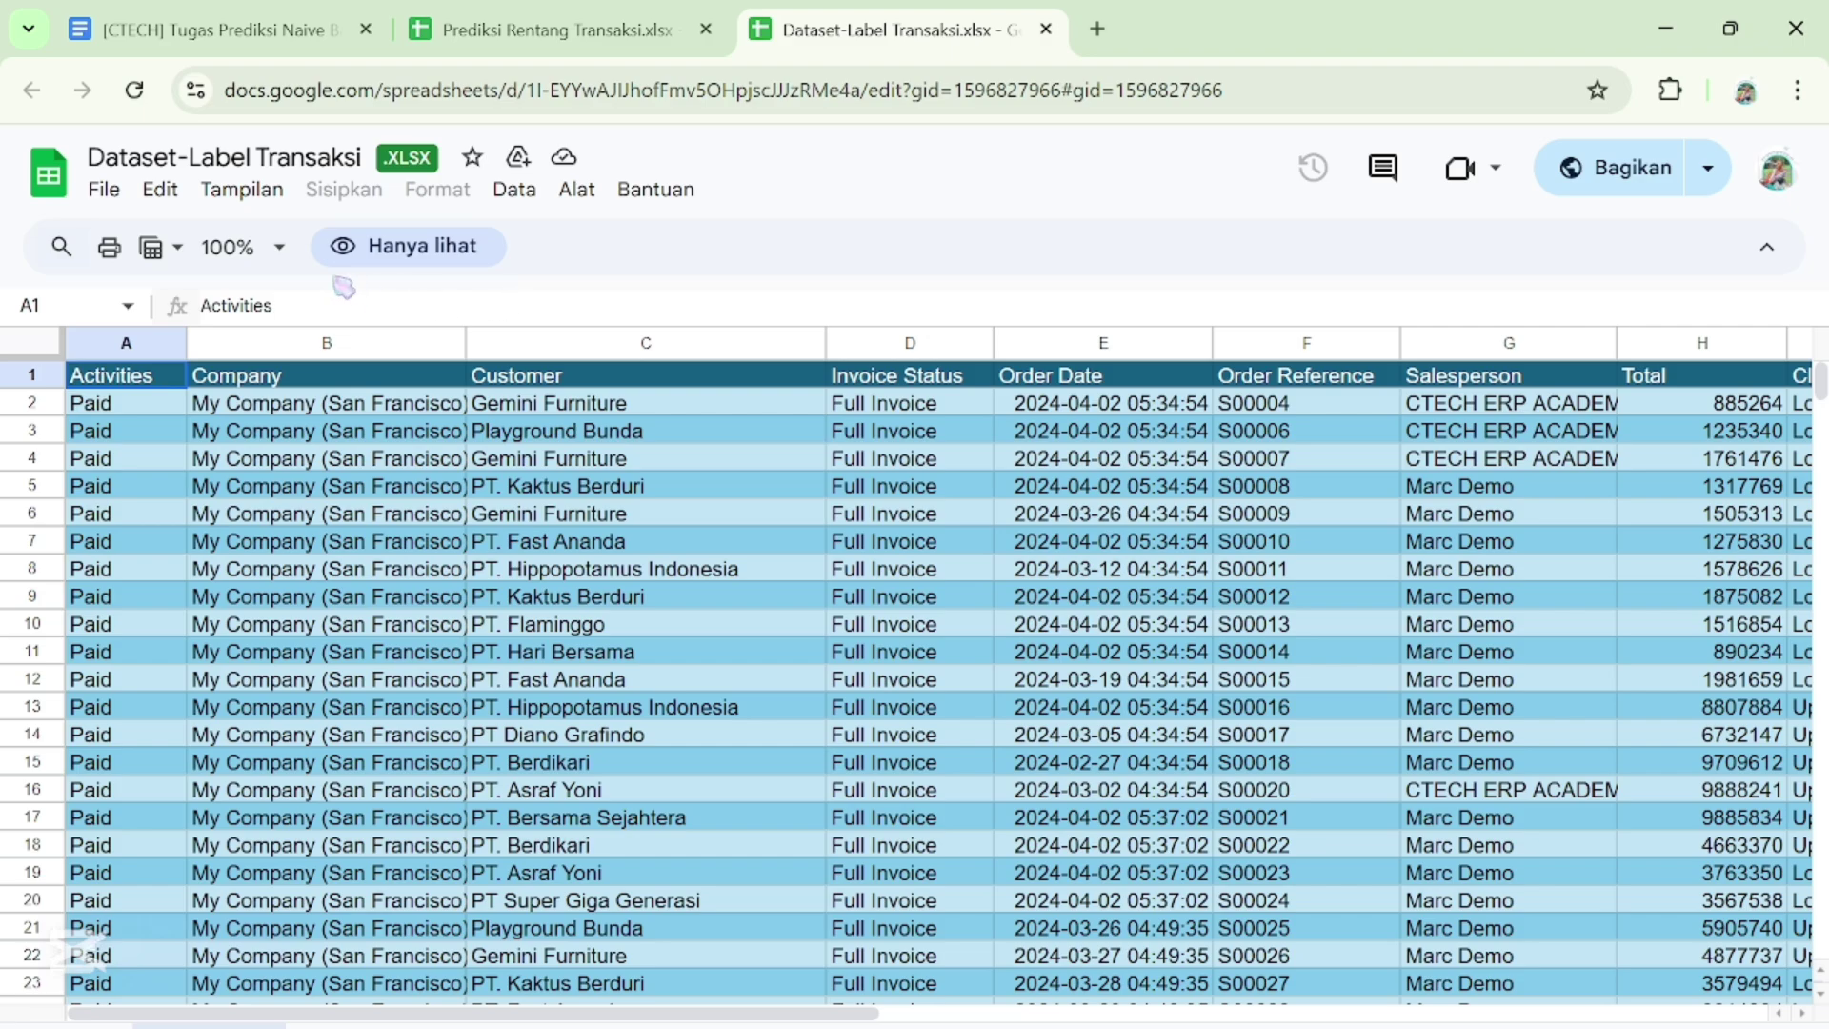
click(514, 197)
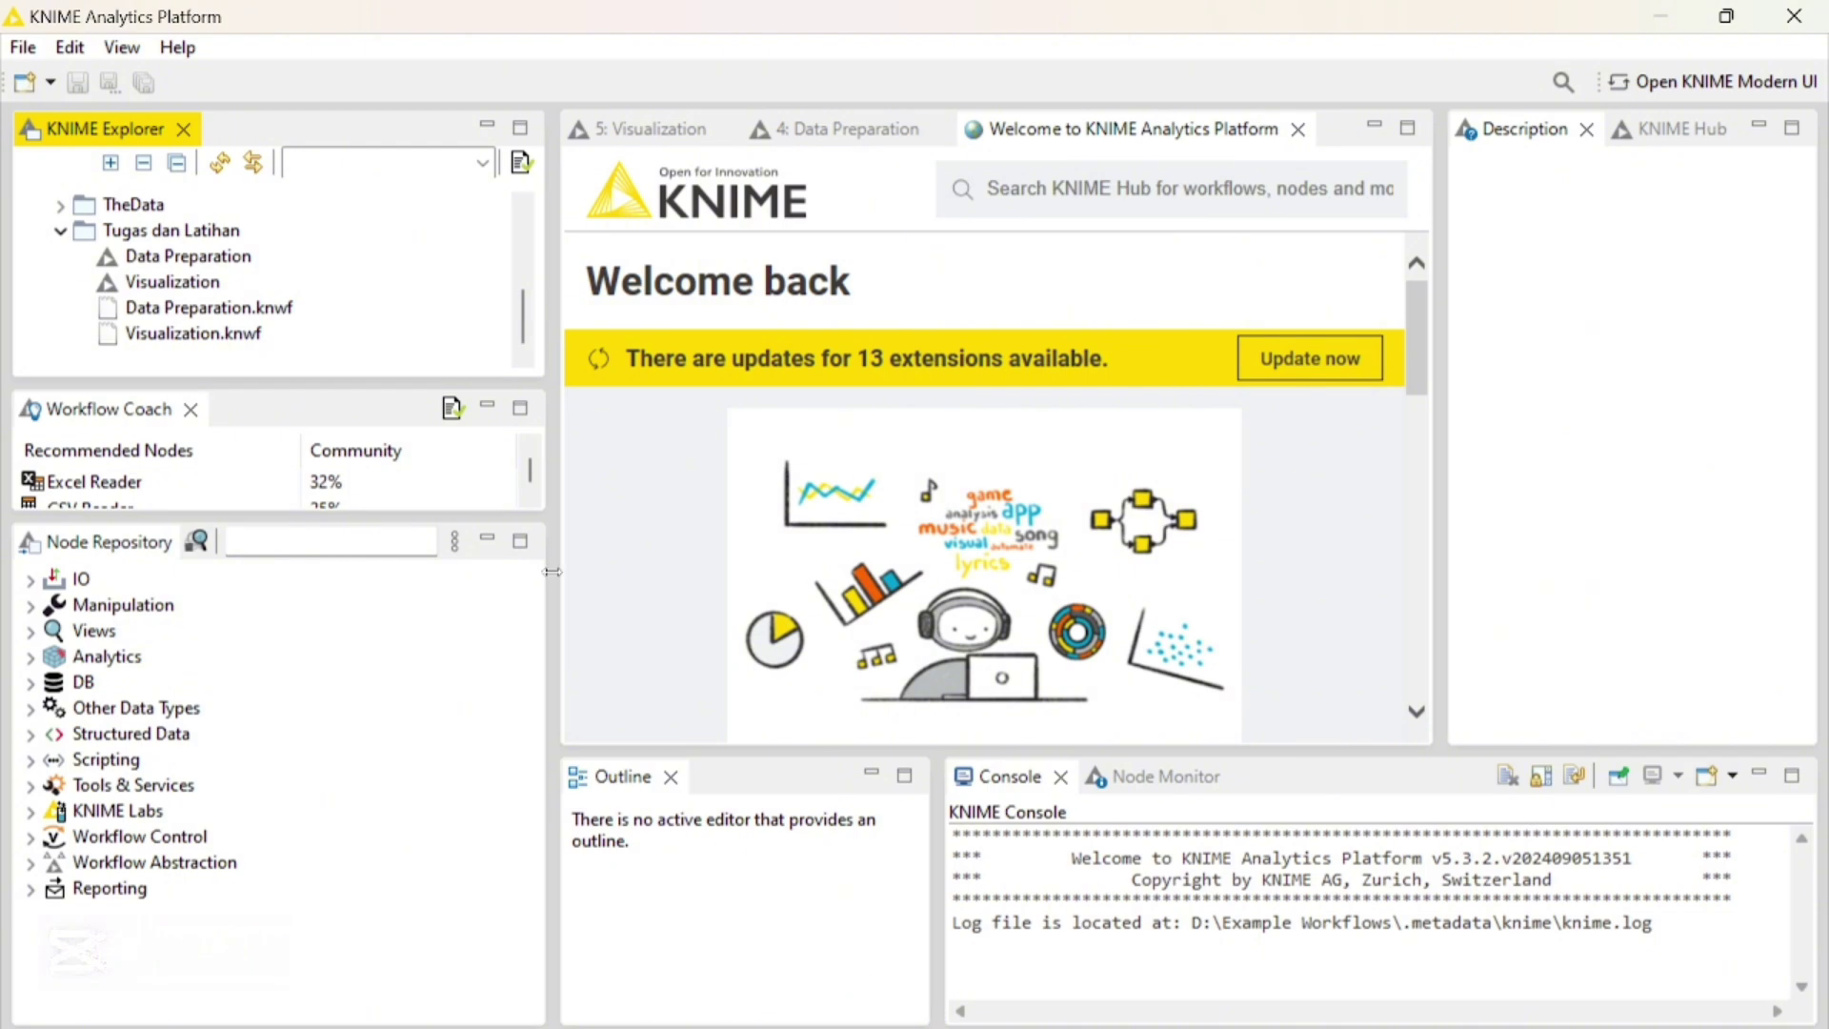
Create a new KNIME workflow named "Machine Learning" in the Tugas dan Latihan folder
click(170, 256)
right_click(158, 236)
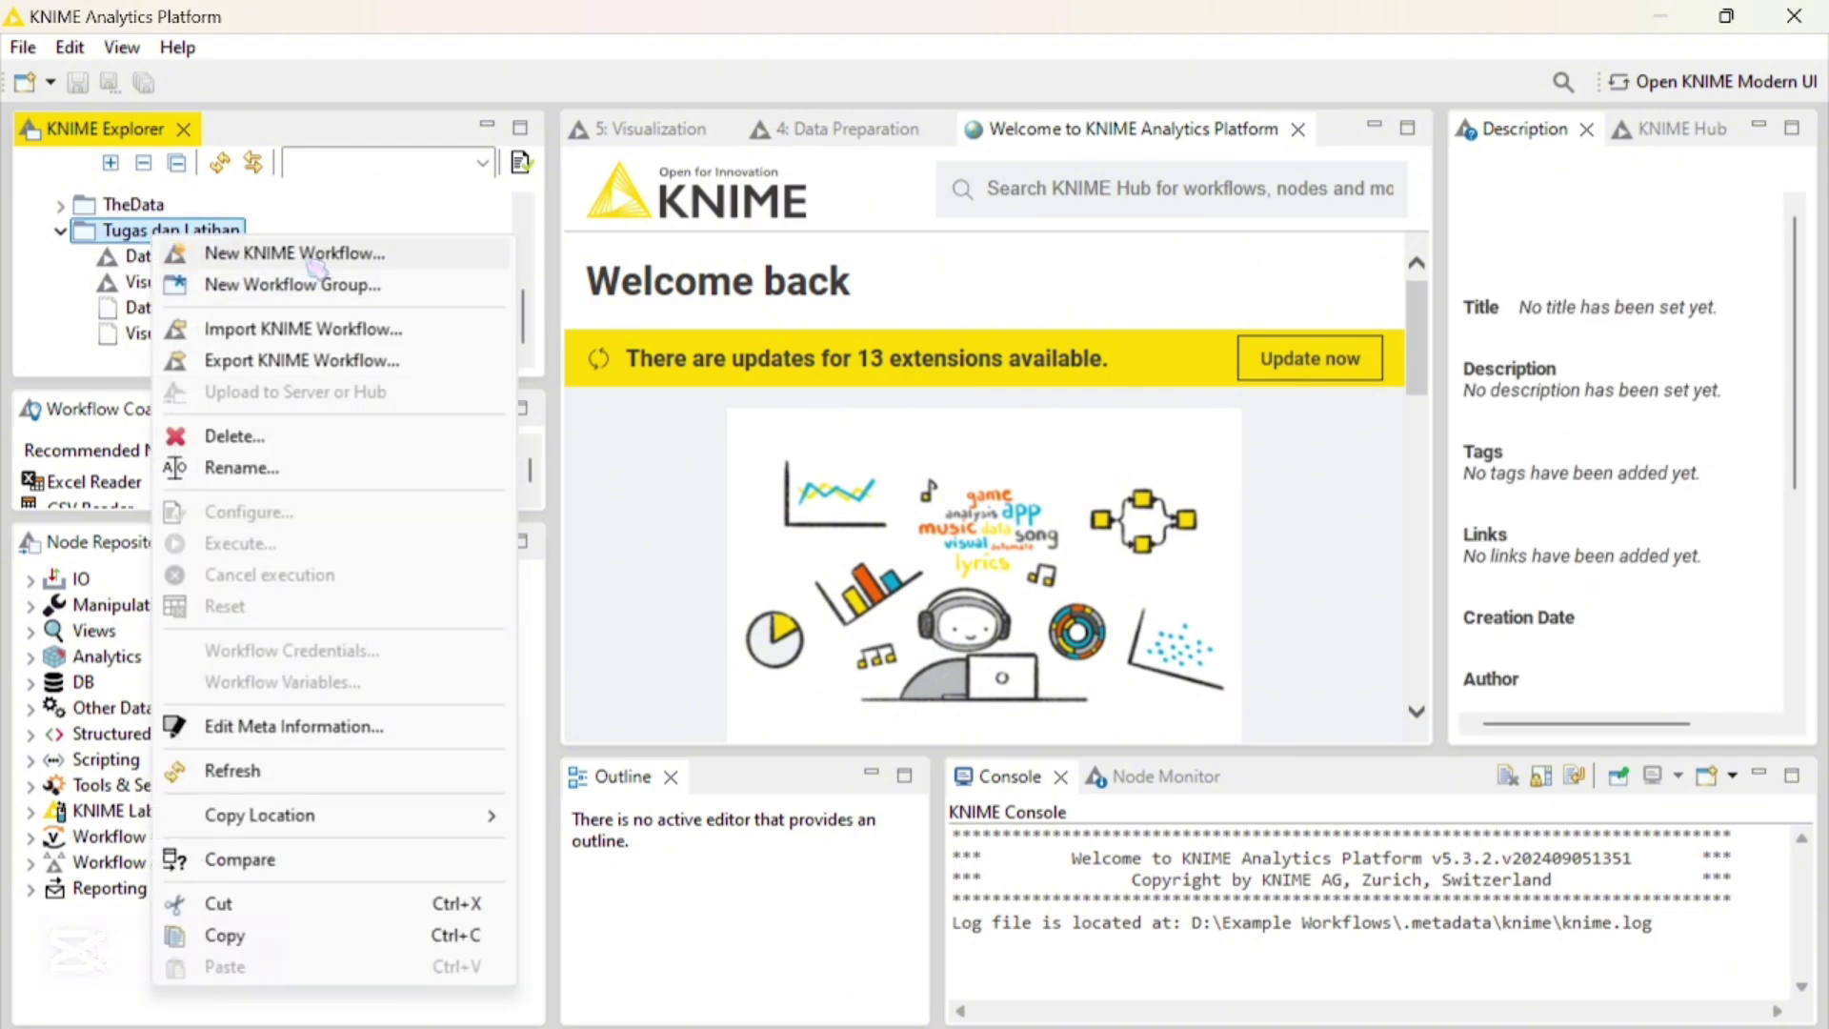
click(318, 264)
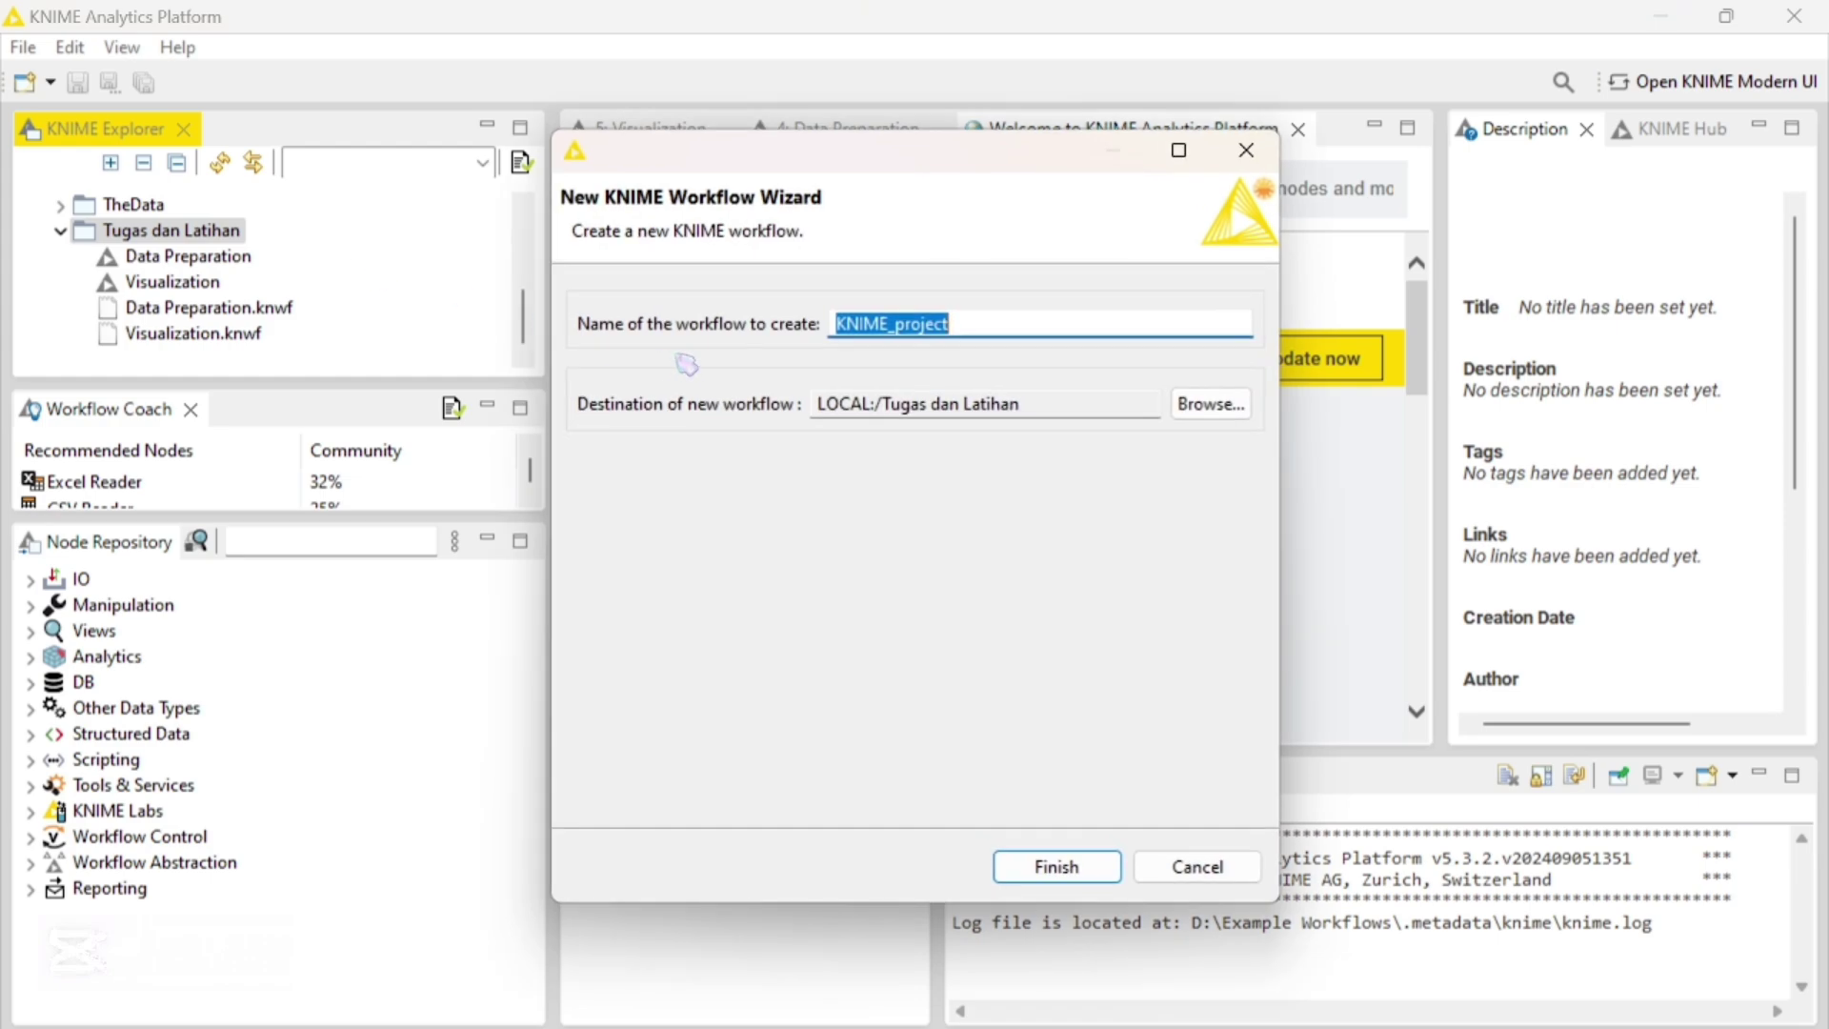
text(Machine)
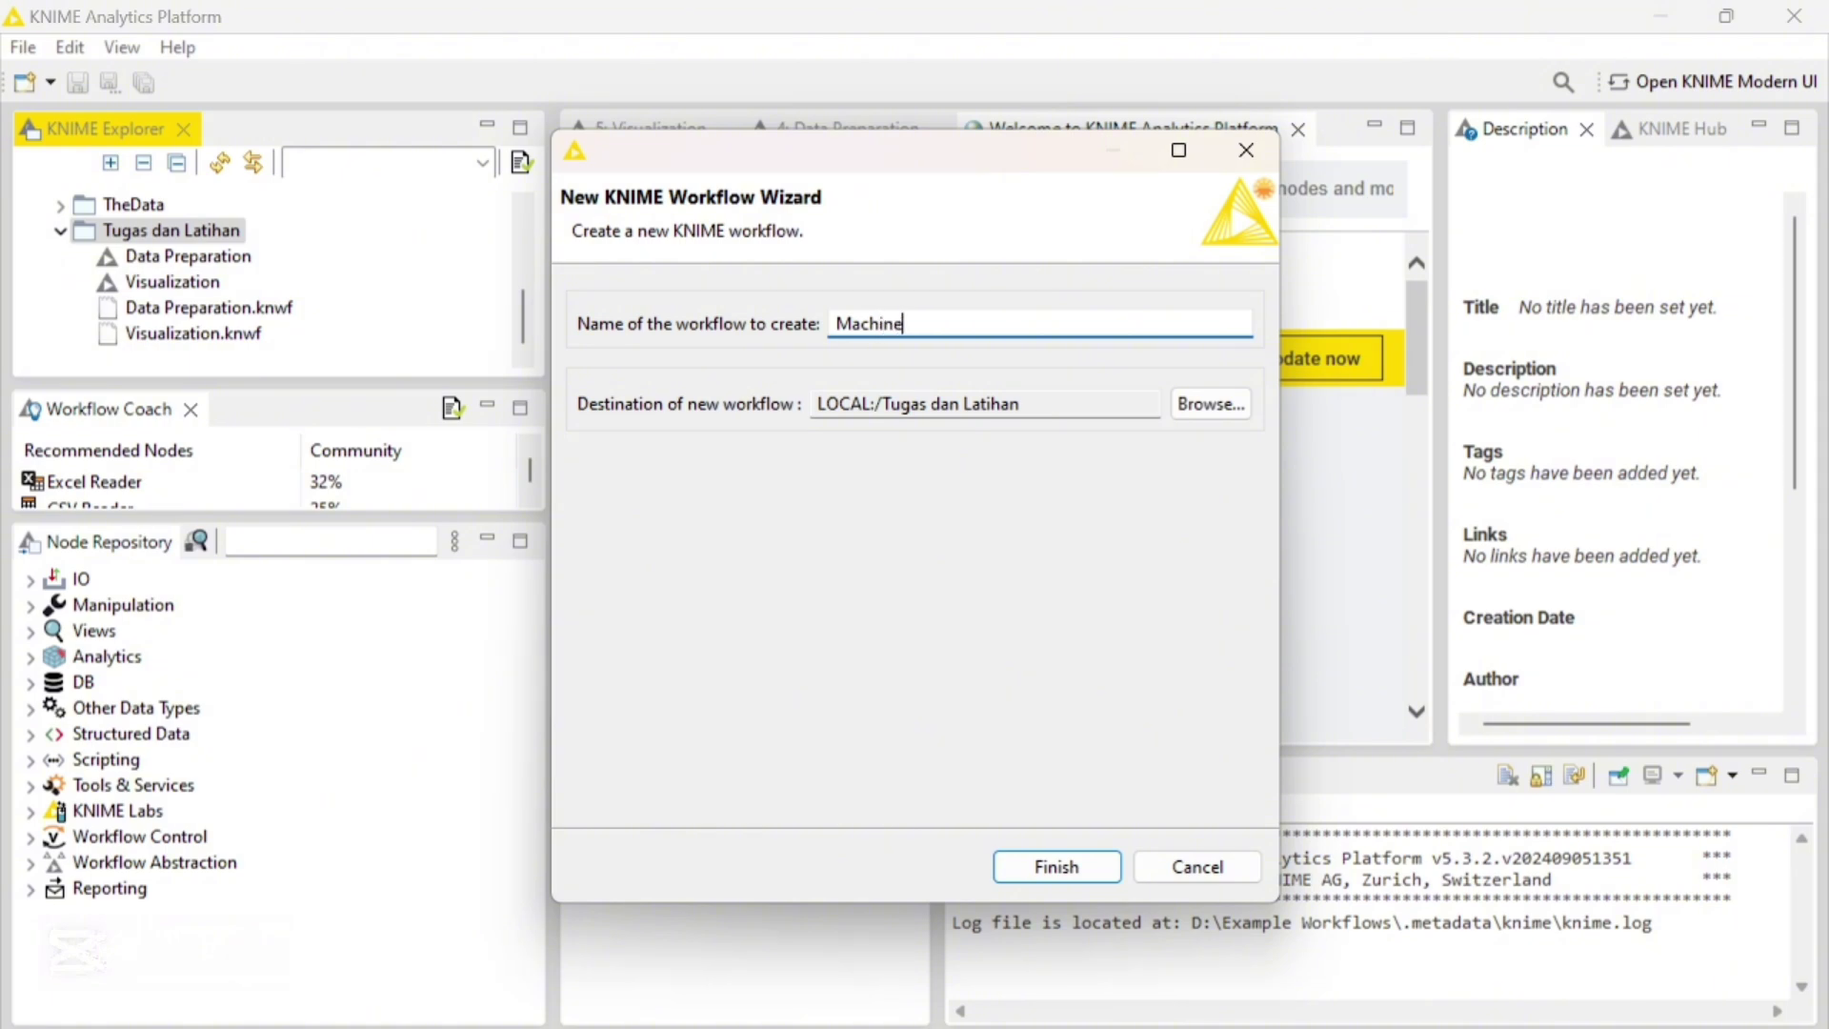
text( Learning)
click(1095, 867)
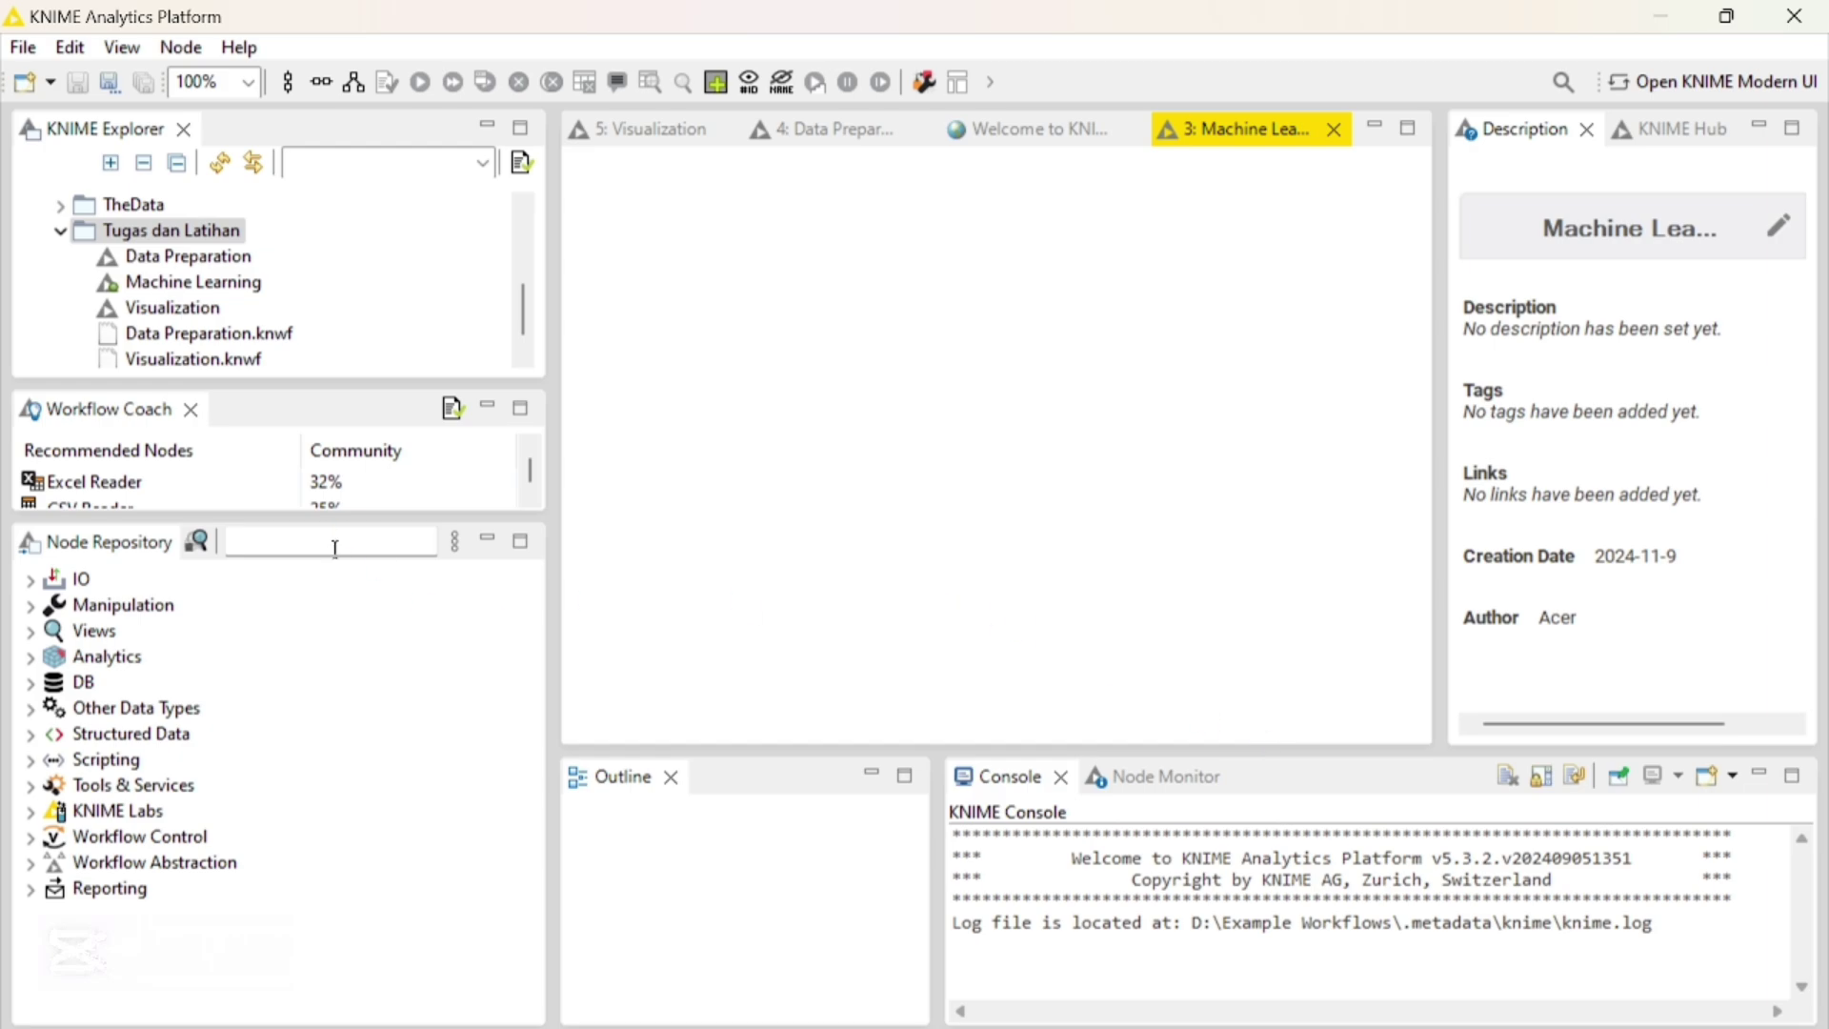
Find the Excel Reader node in the repository and add it to the Machine Learning workflow
click(335, 549)
text(exc)
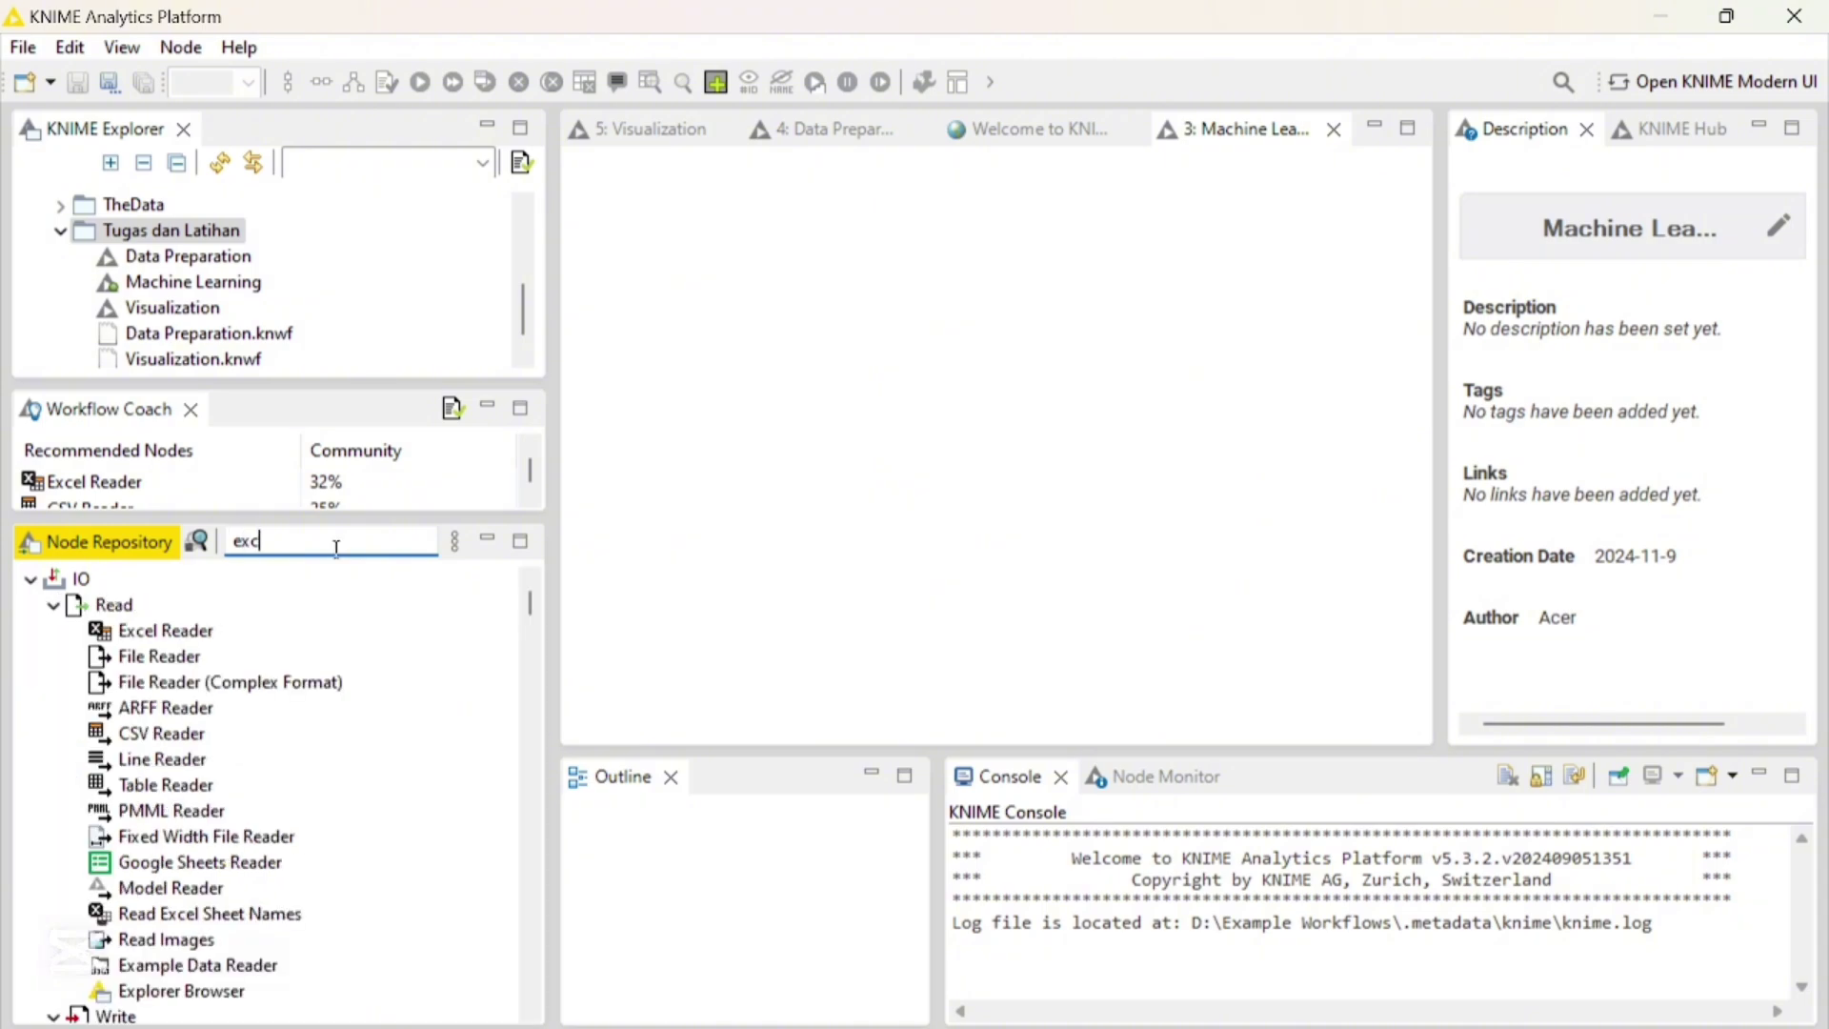
click(163, 633)
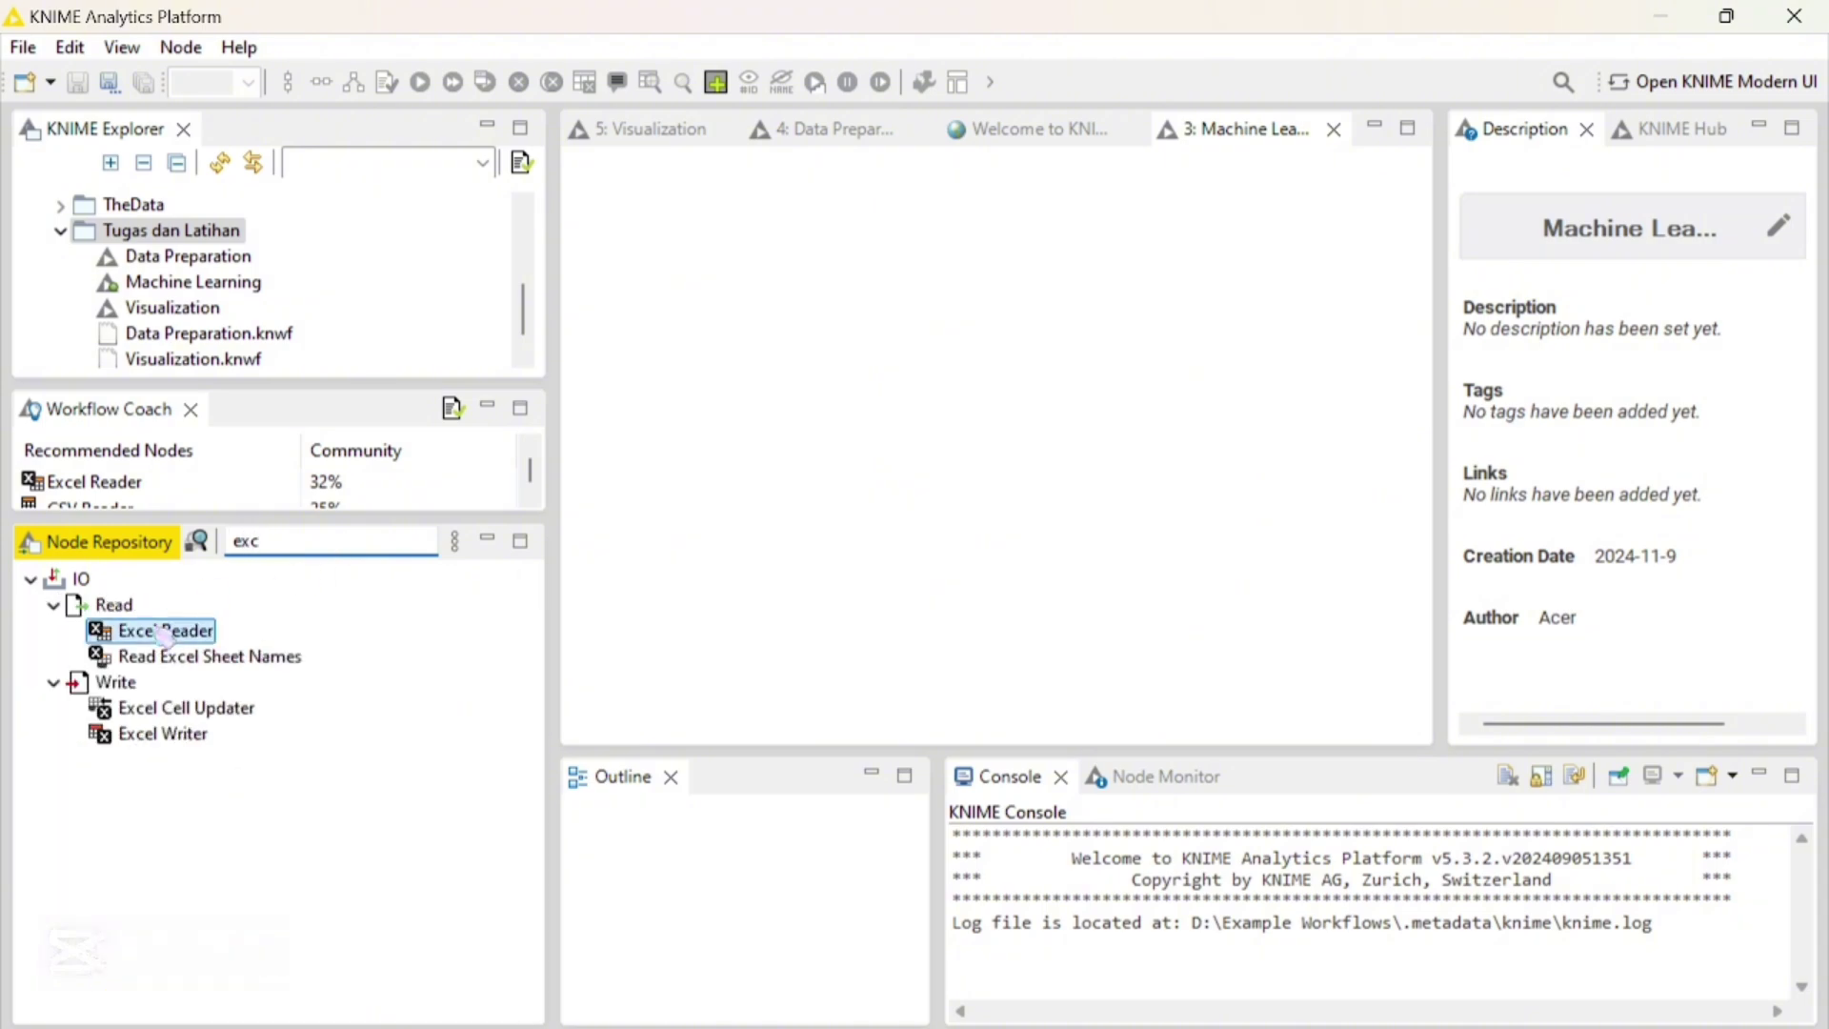
double_click(164, 633)
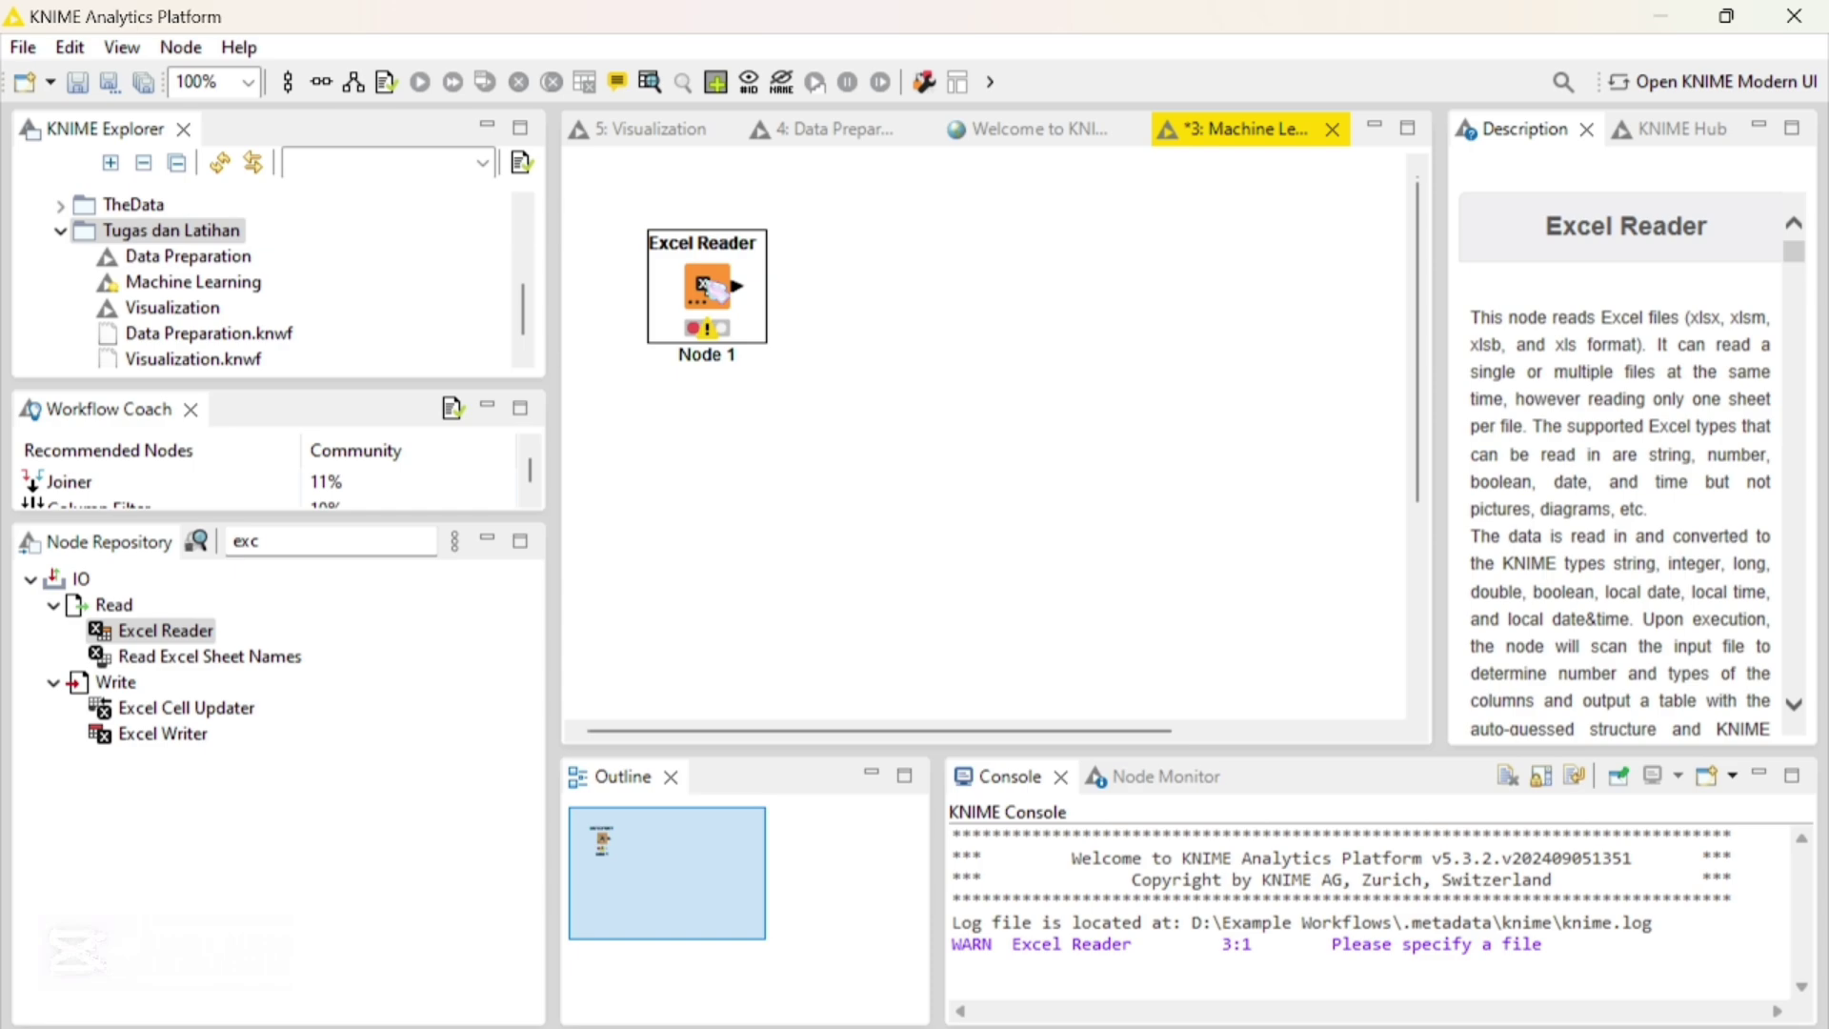
Configure the Excel Reader to read the Dataset-Label Transaksi.xlsx file from the Downloads folder
double_click(710, 290)
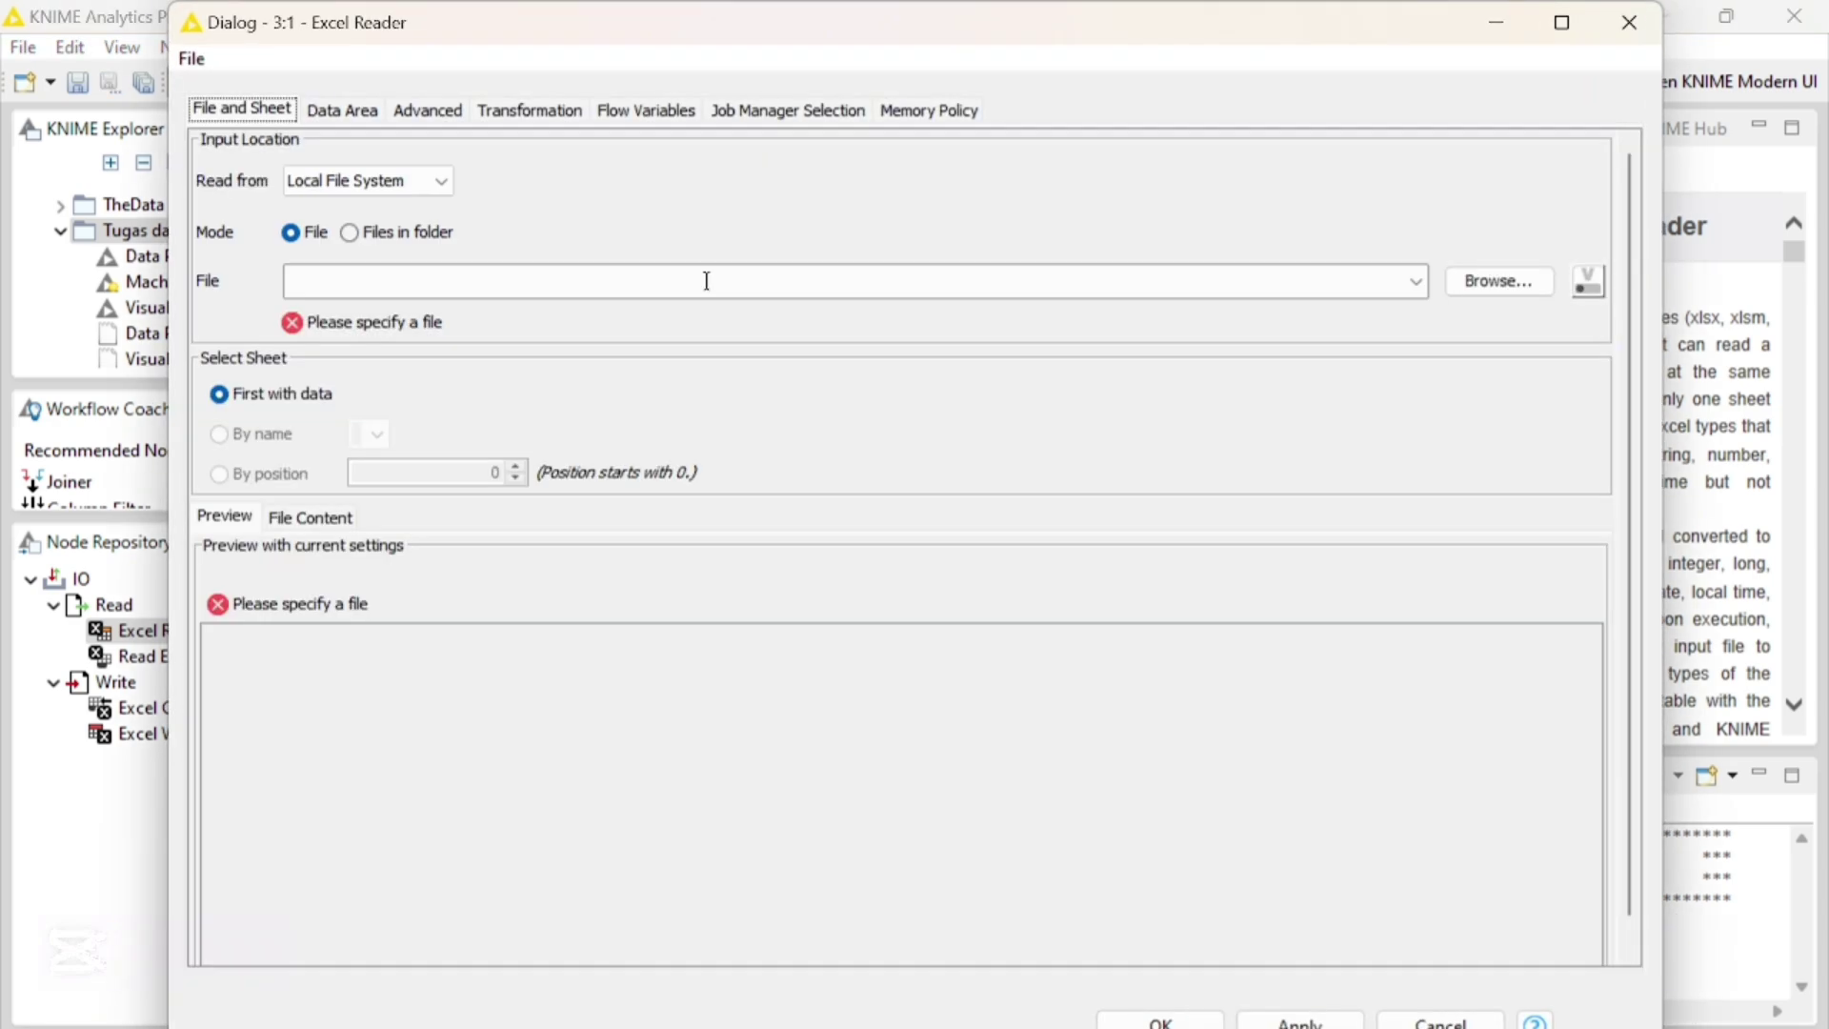
click(1524, 286)
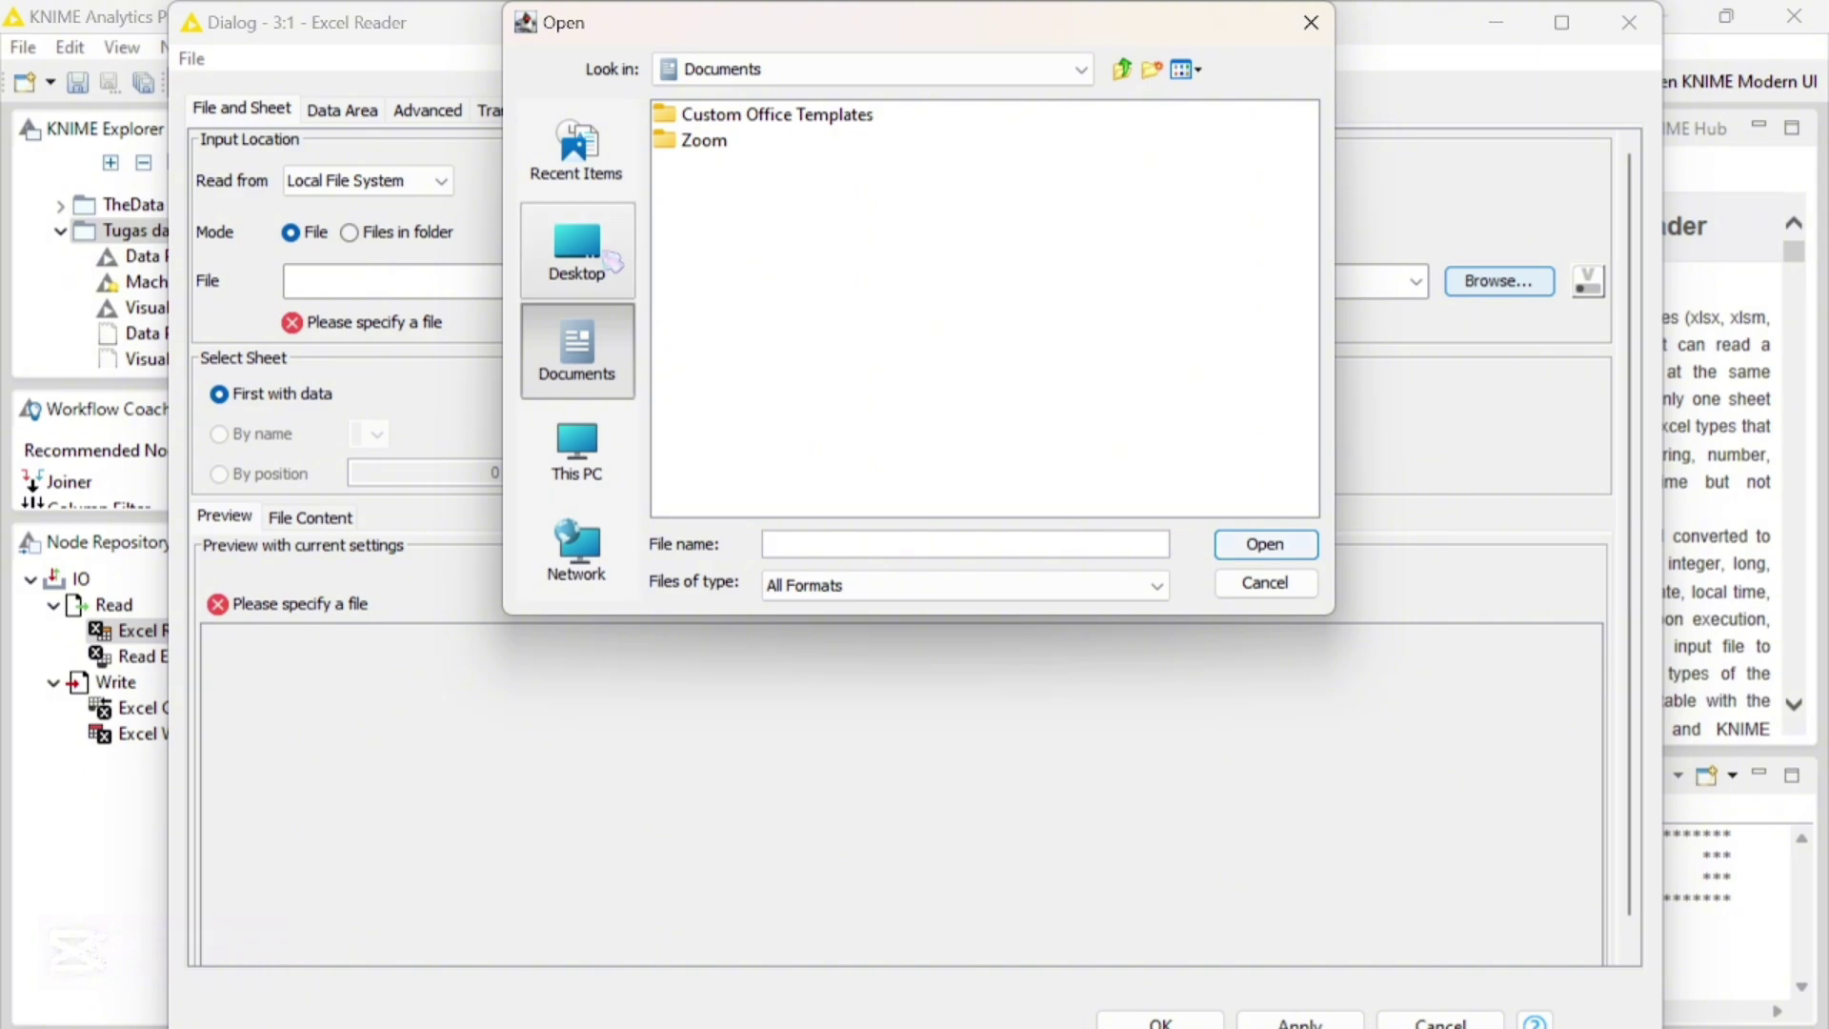
click(612, 261)
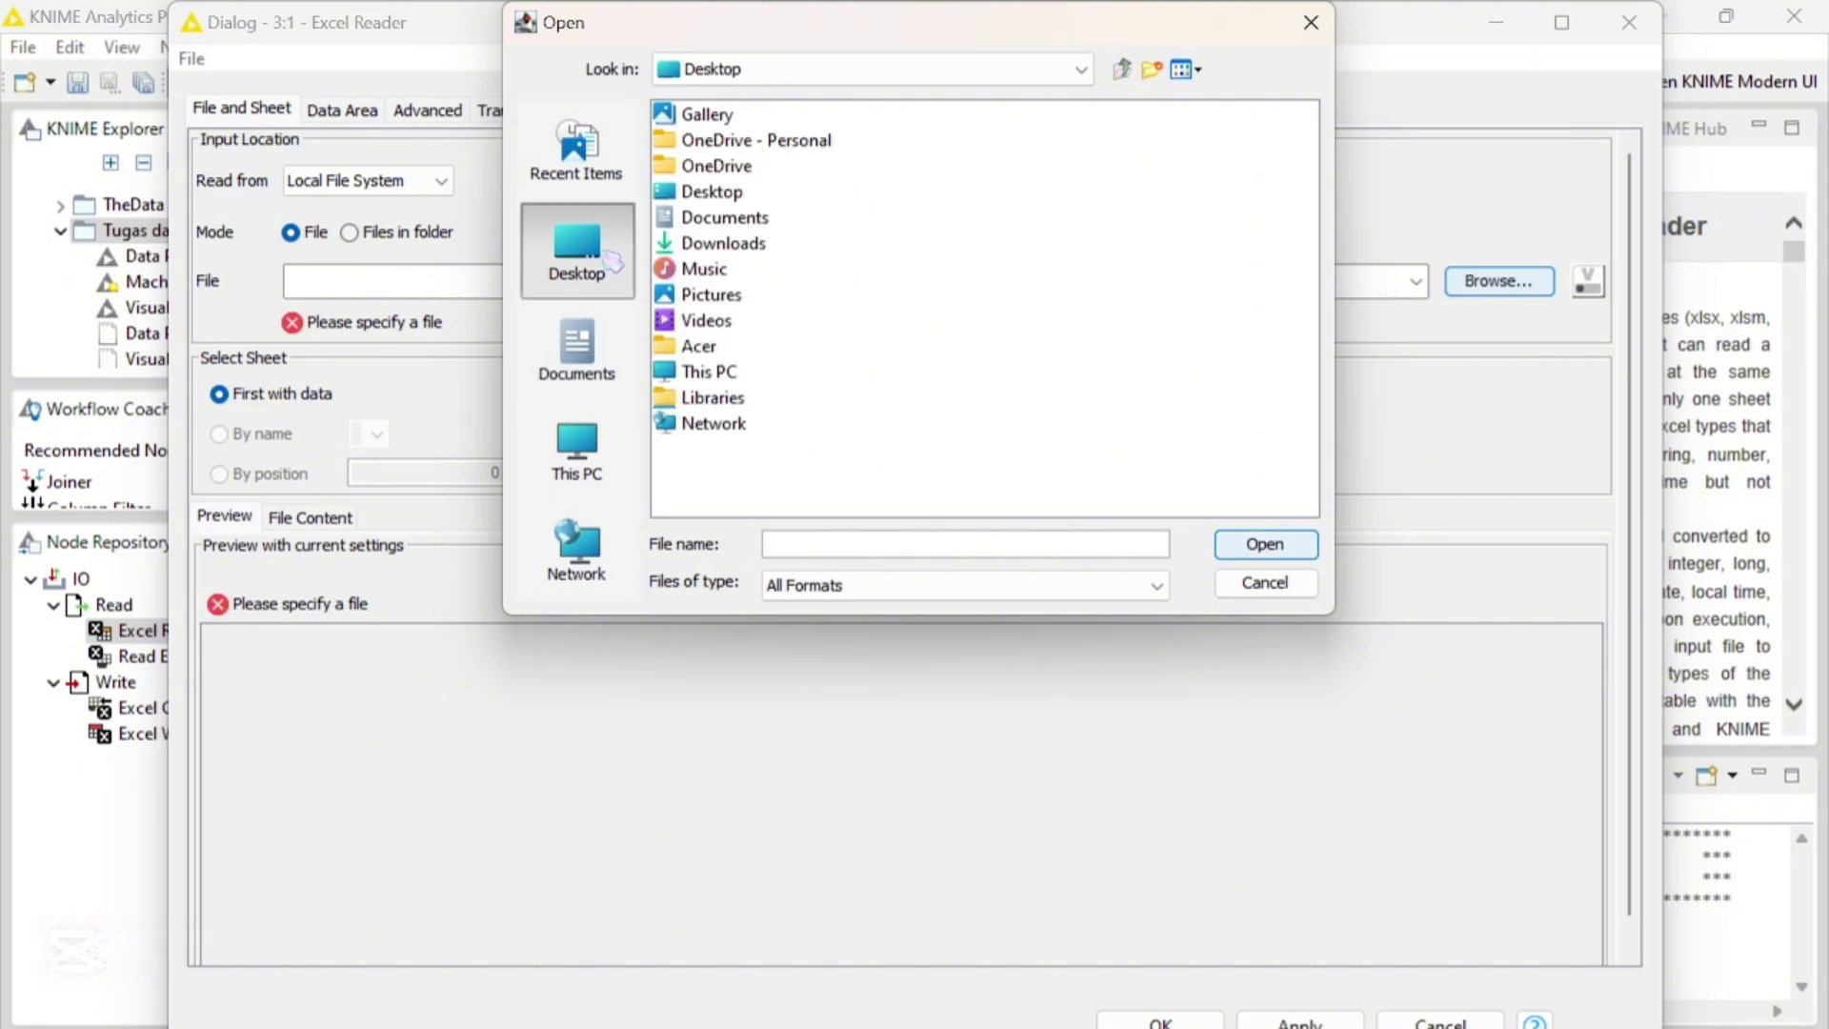
double_click(759, 246)
click(812, 272)
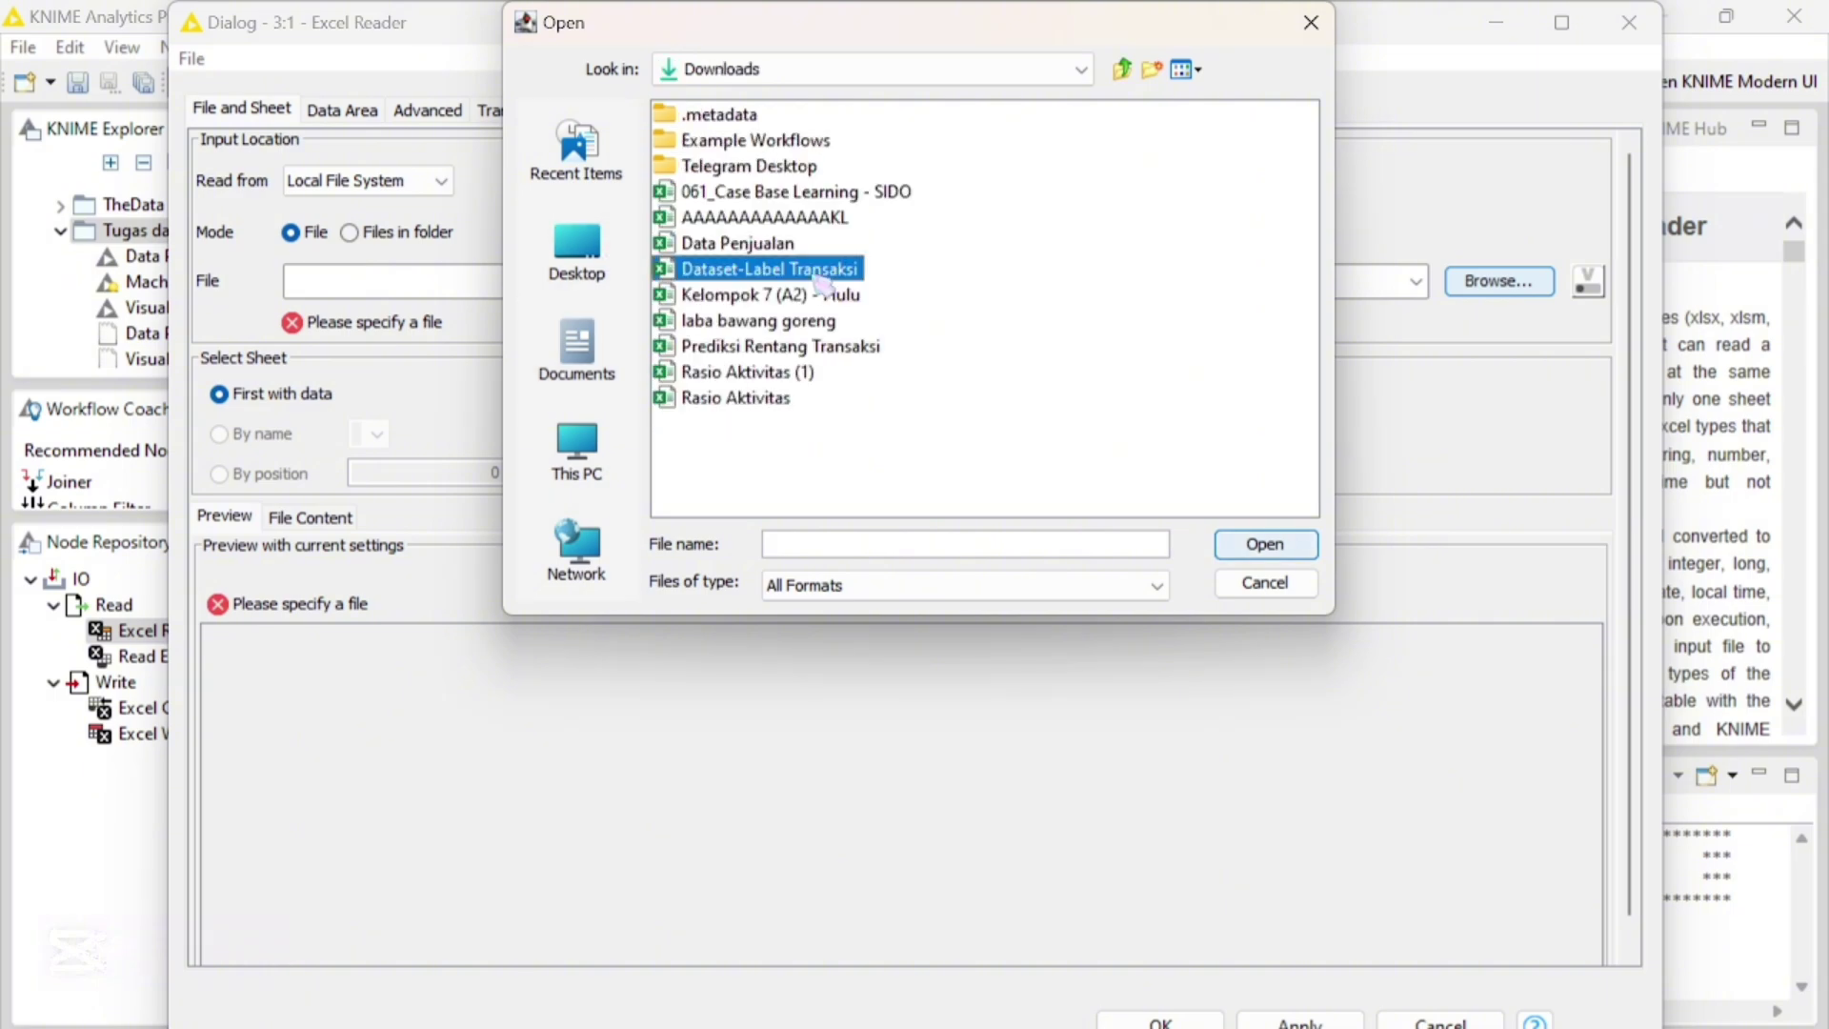
double_click(813, 271)
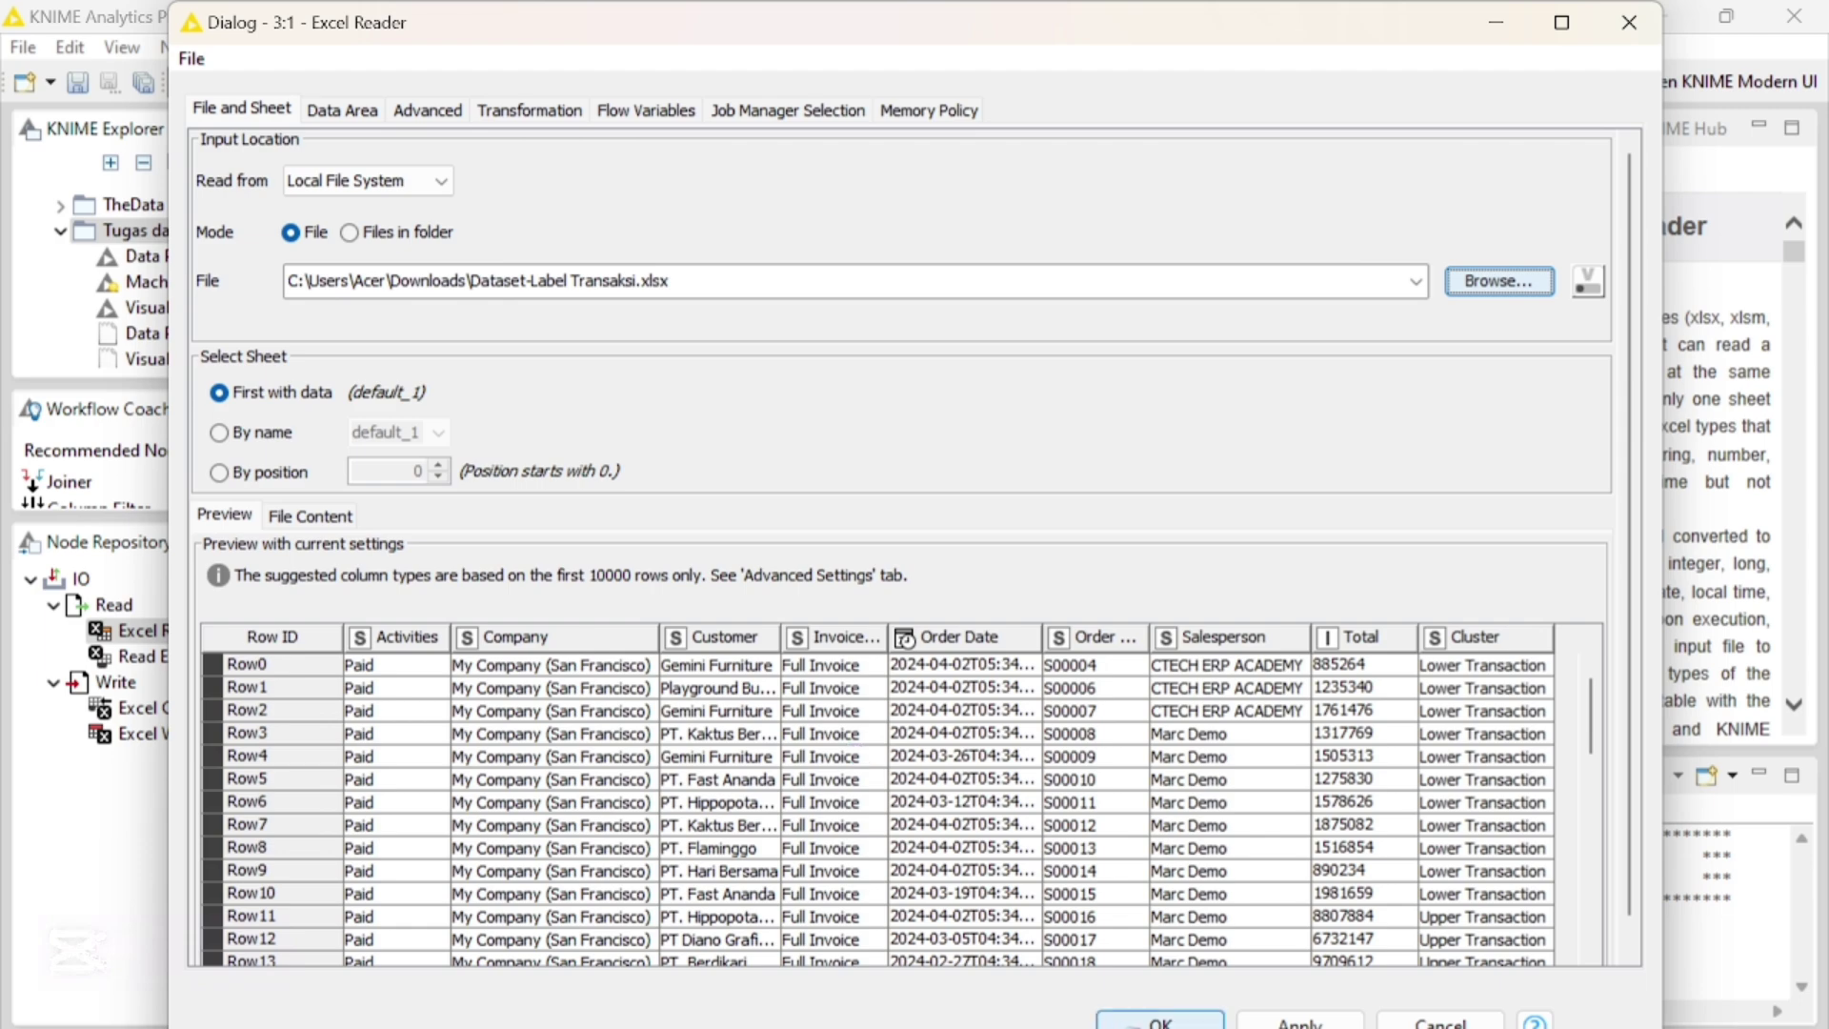
click(1164, 1021)
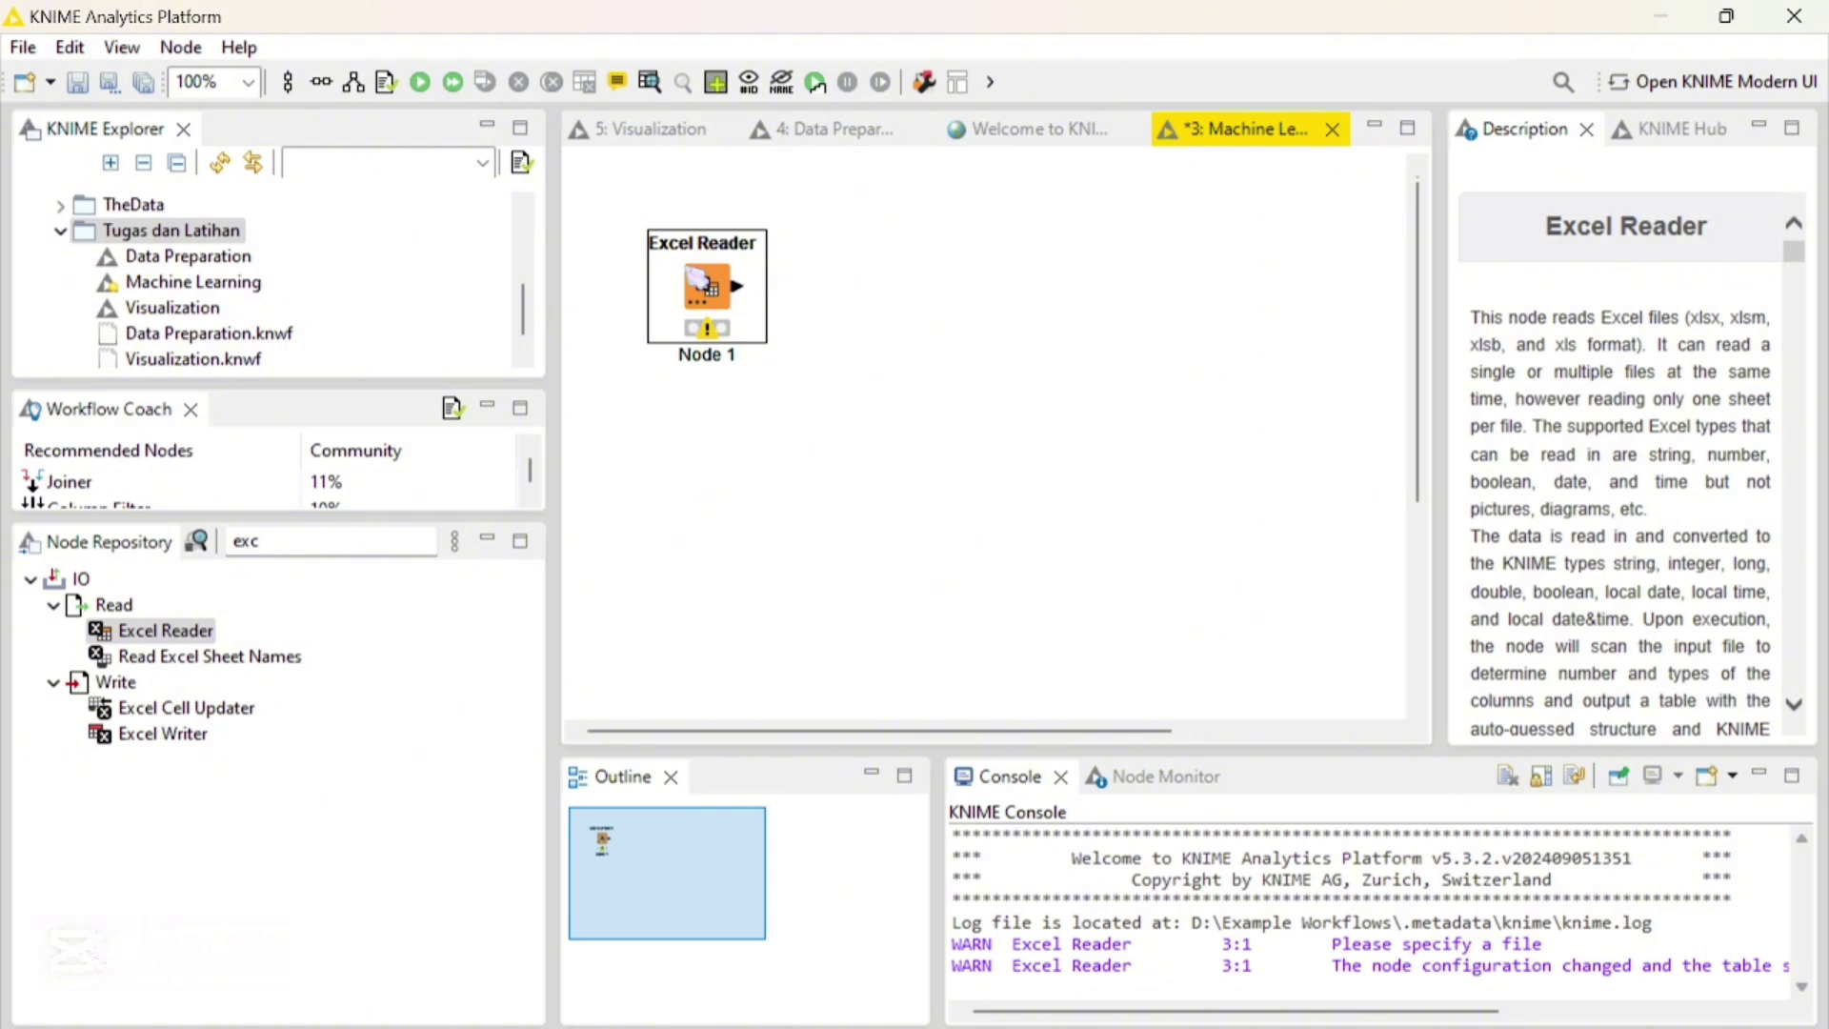
Execute the Excel Reader node and review its output table
right_click(698, 278)
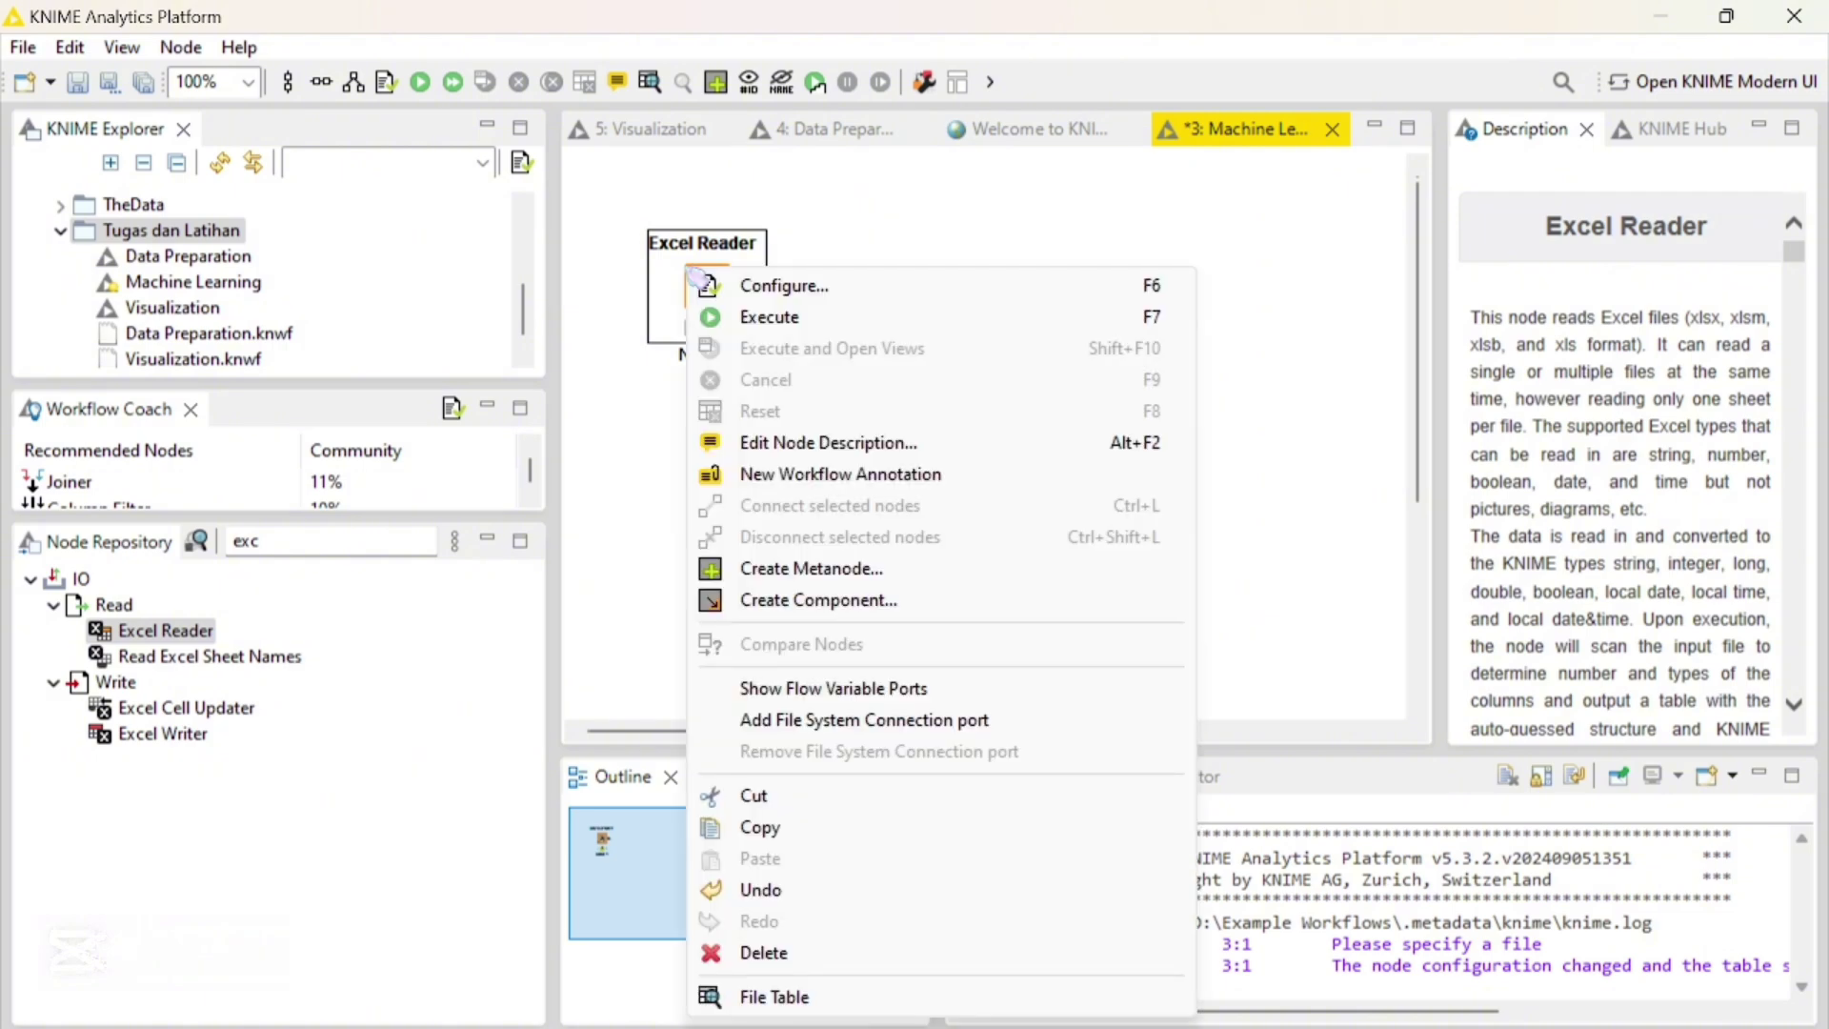
click(779, 322)
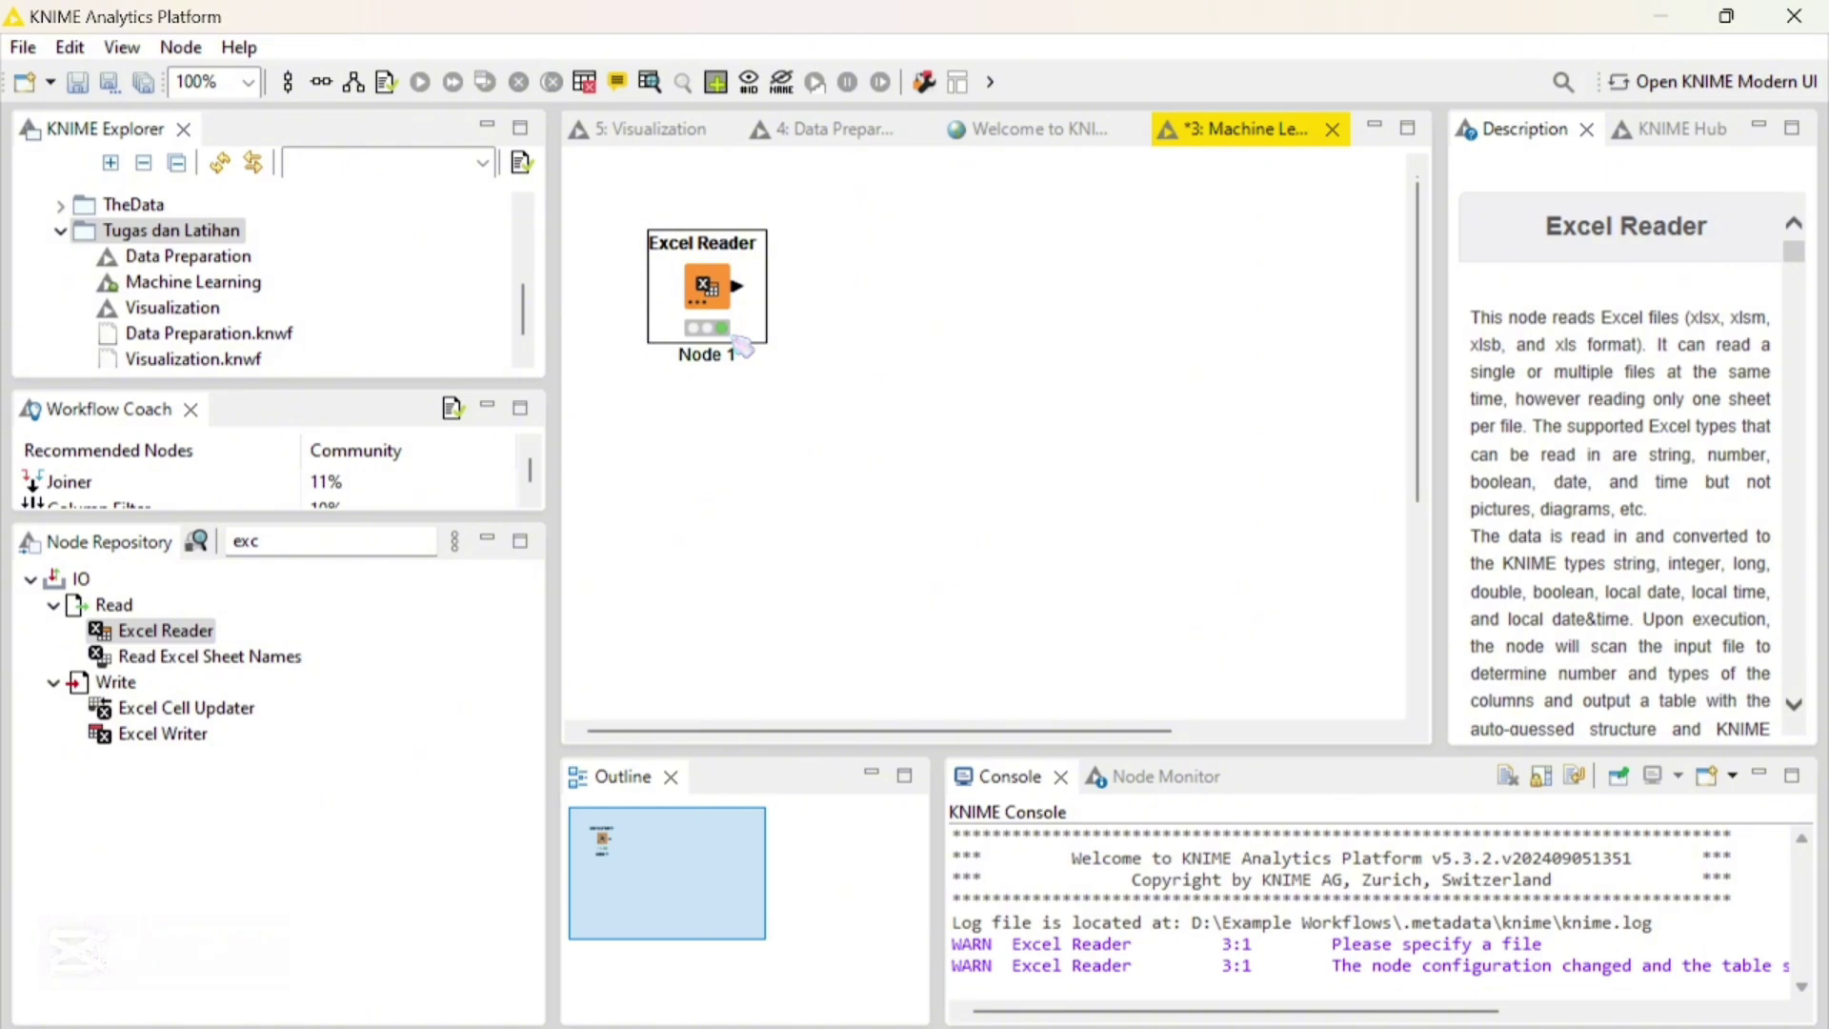
key(shift+F6)
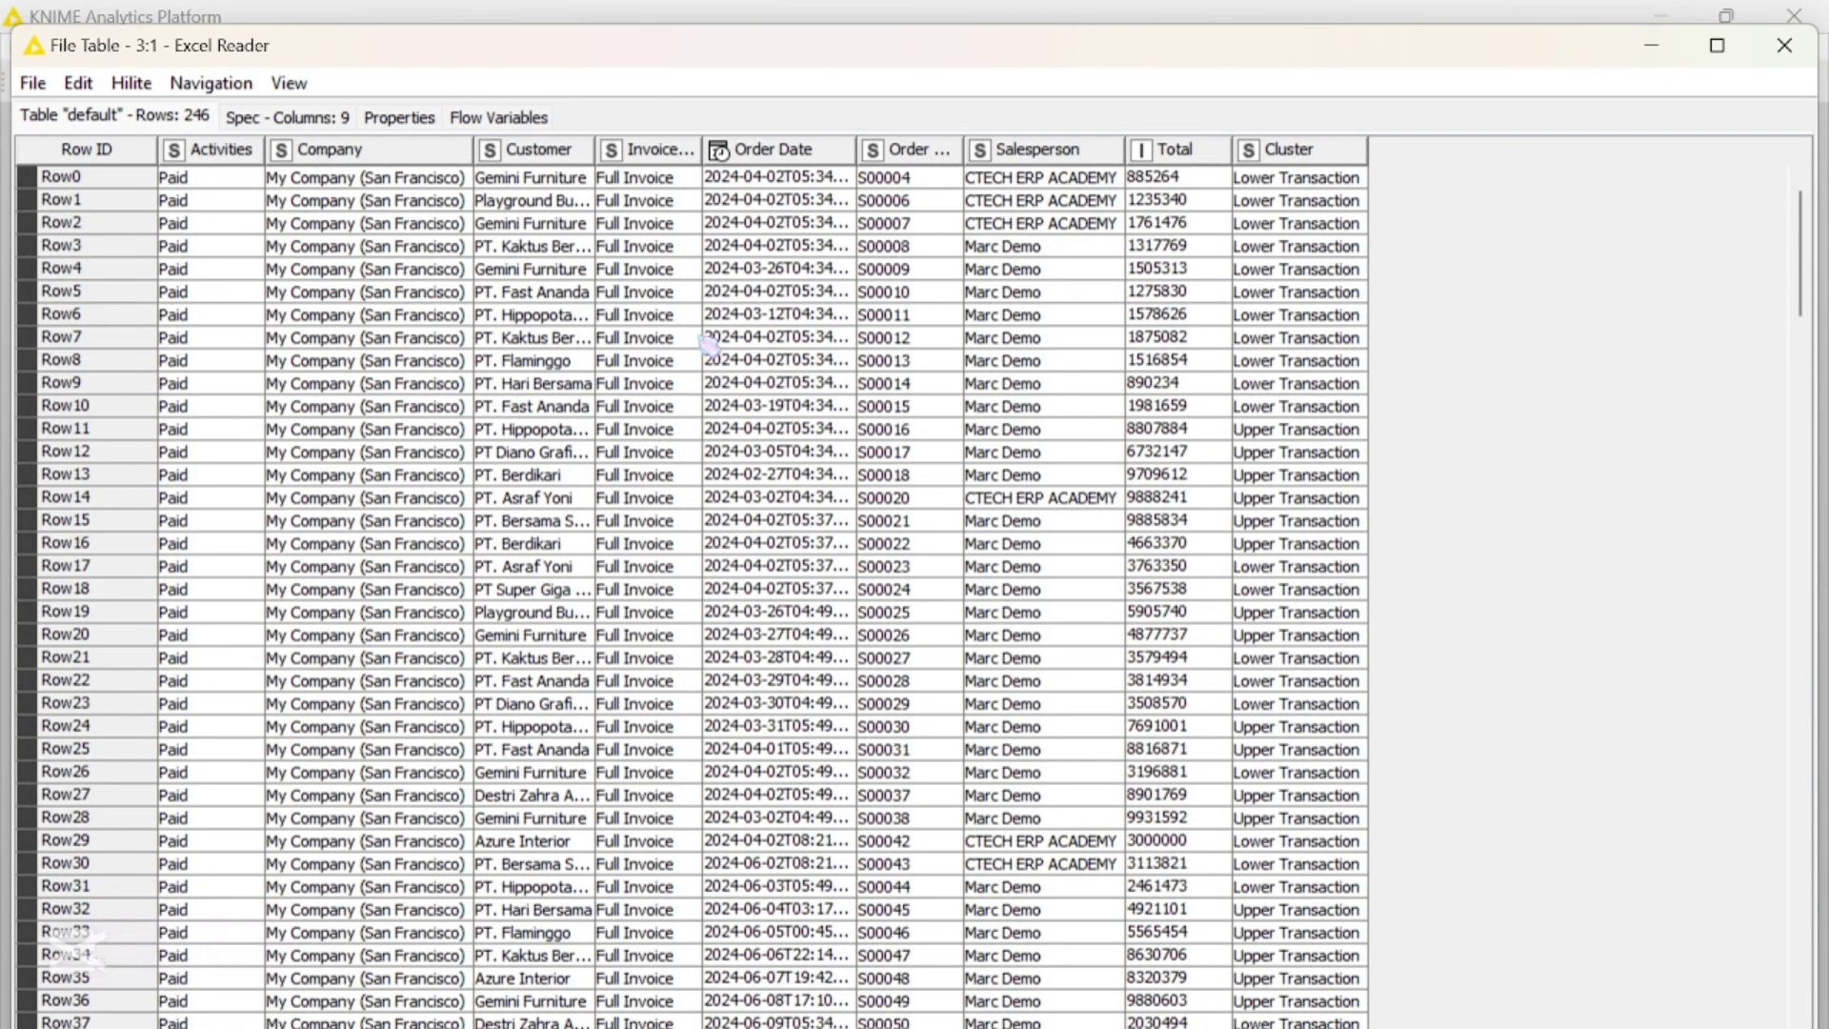
click(1784, 45)
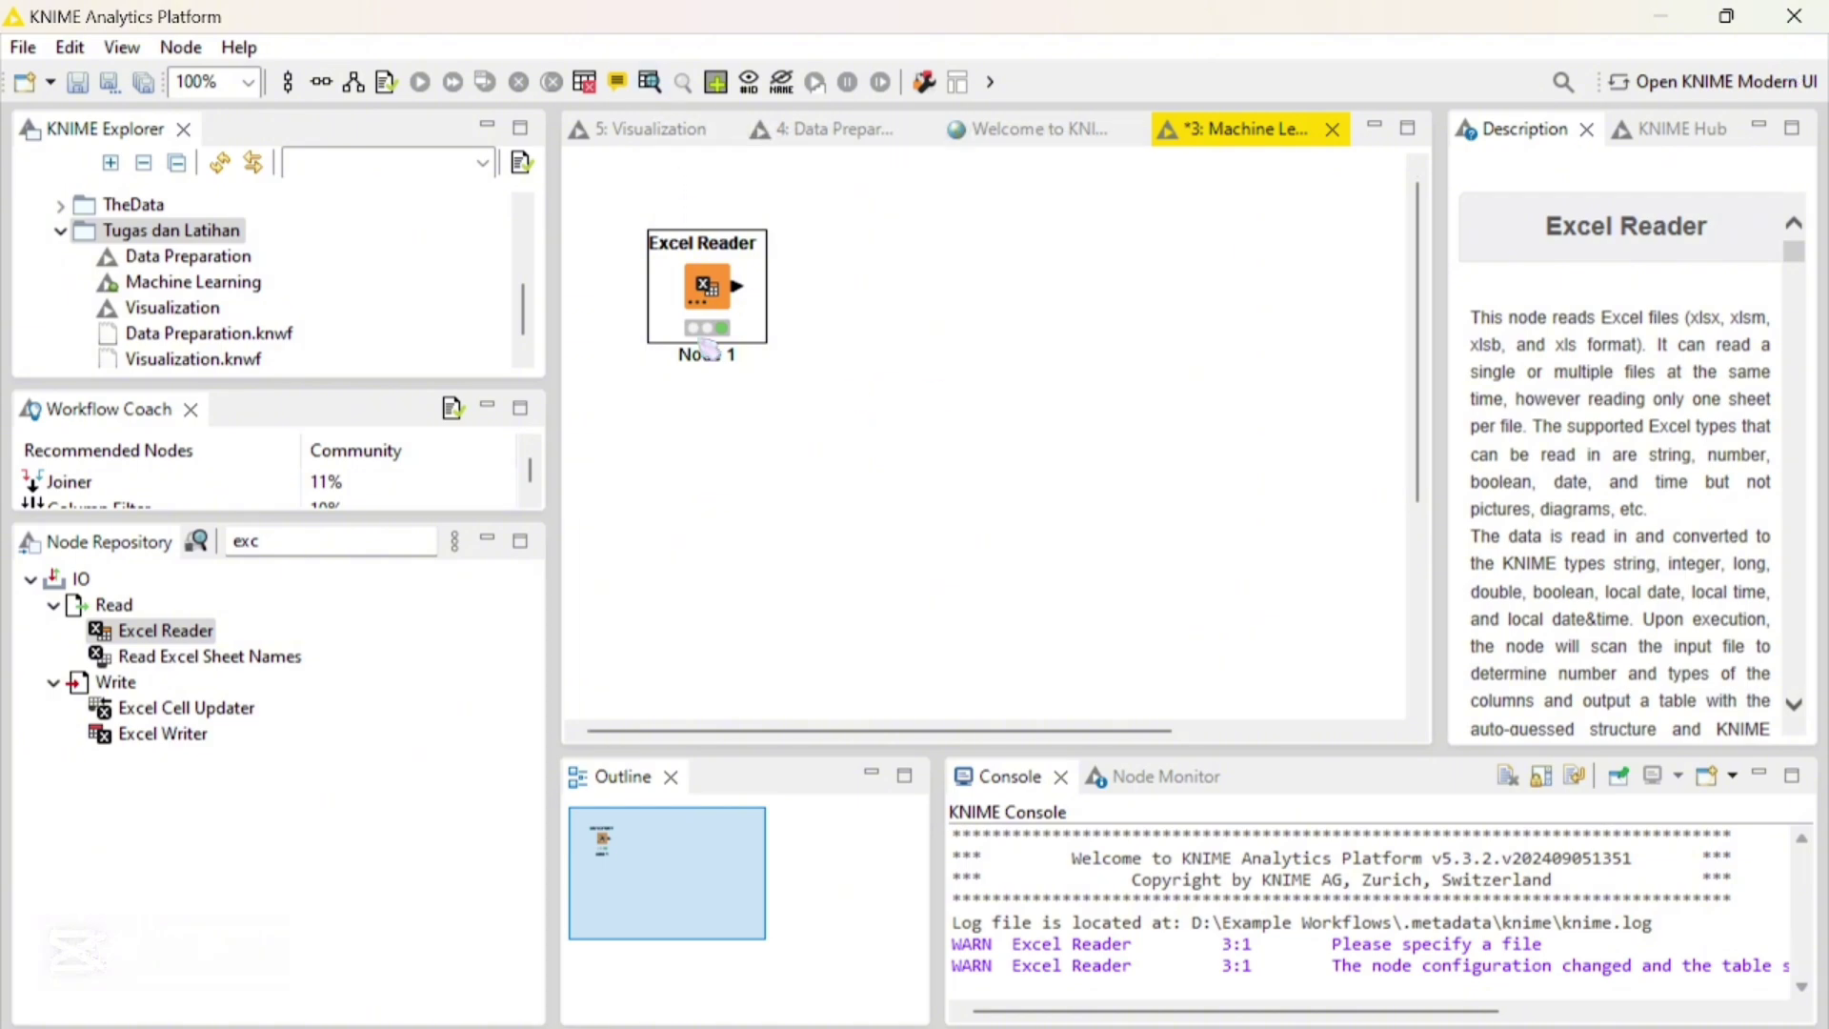
Find the Normalizer node in the repository and add it to the workflow, connected after the Excel Reader
click(377, 550)
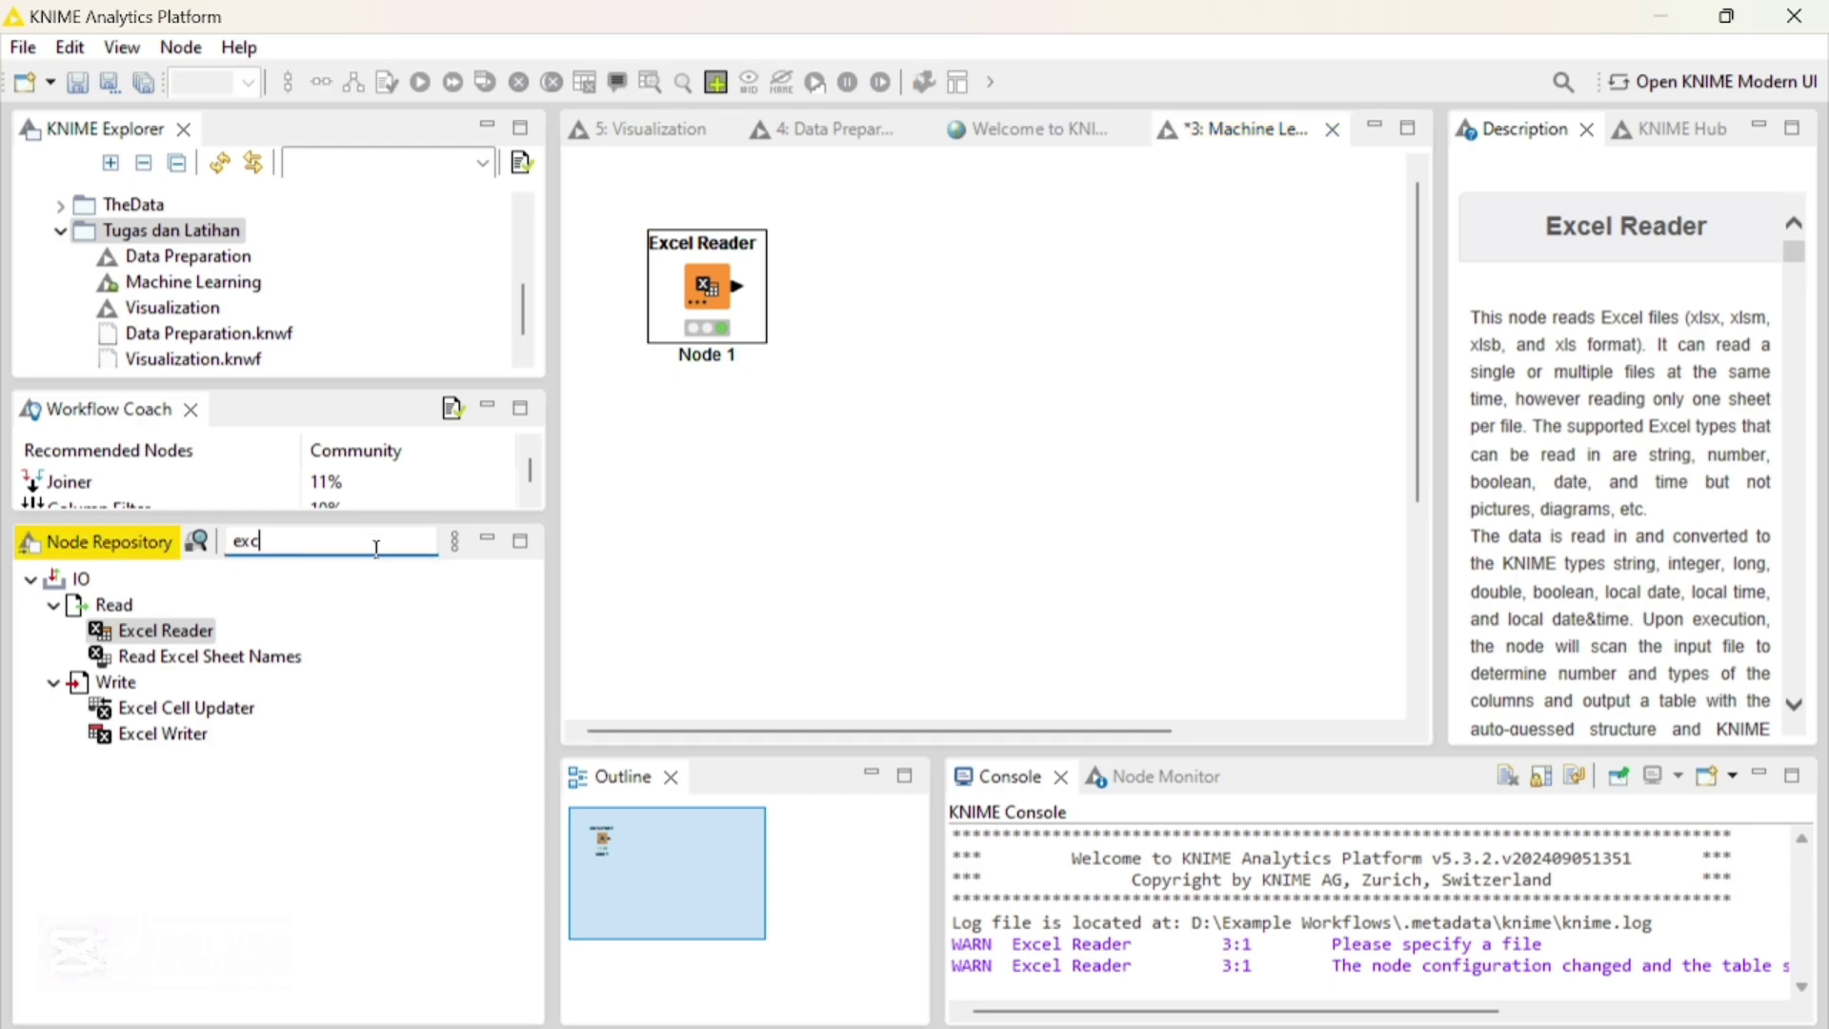
key(BackSpace)
key(BackSpace)
key(BackSpace)
text(n)
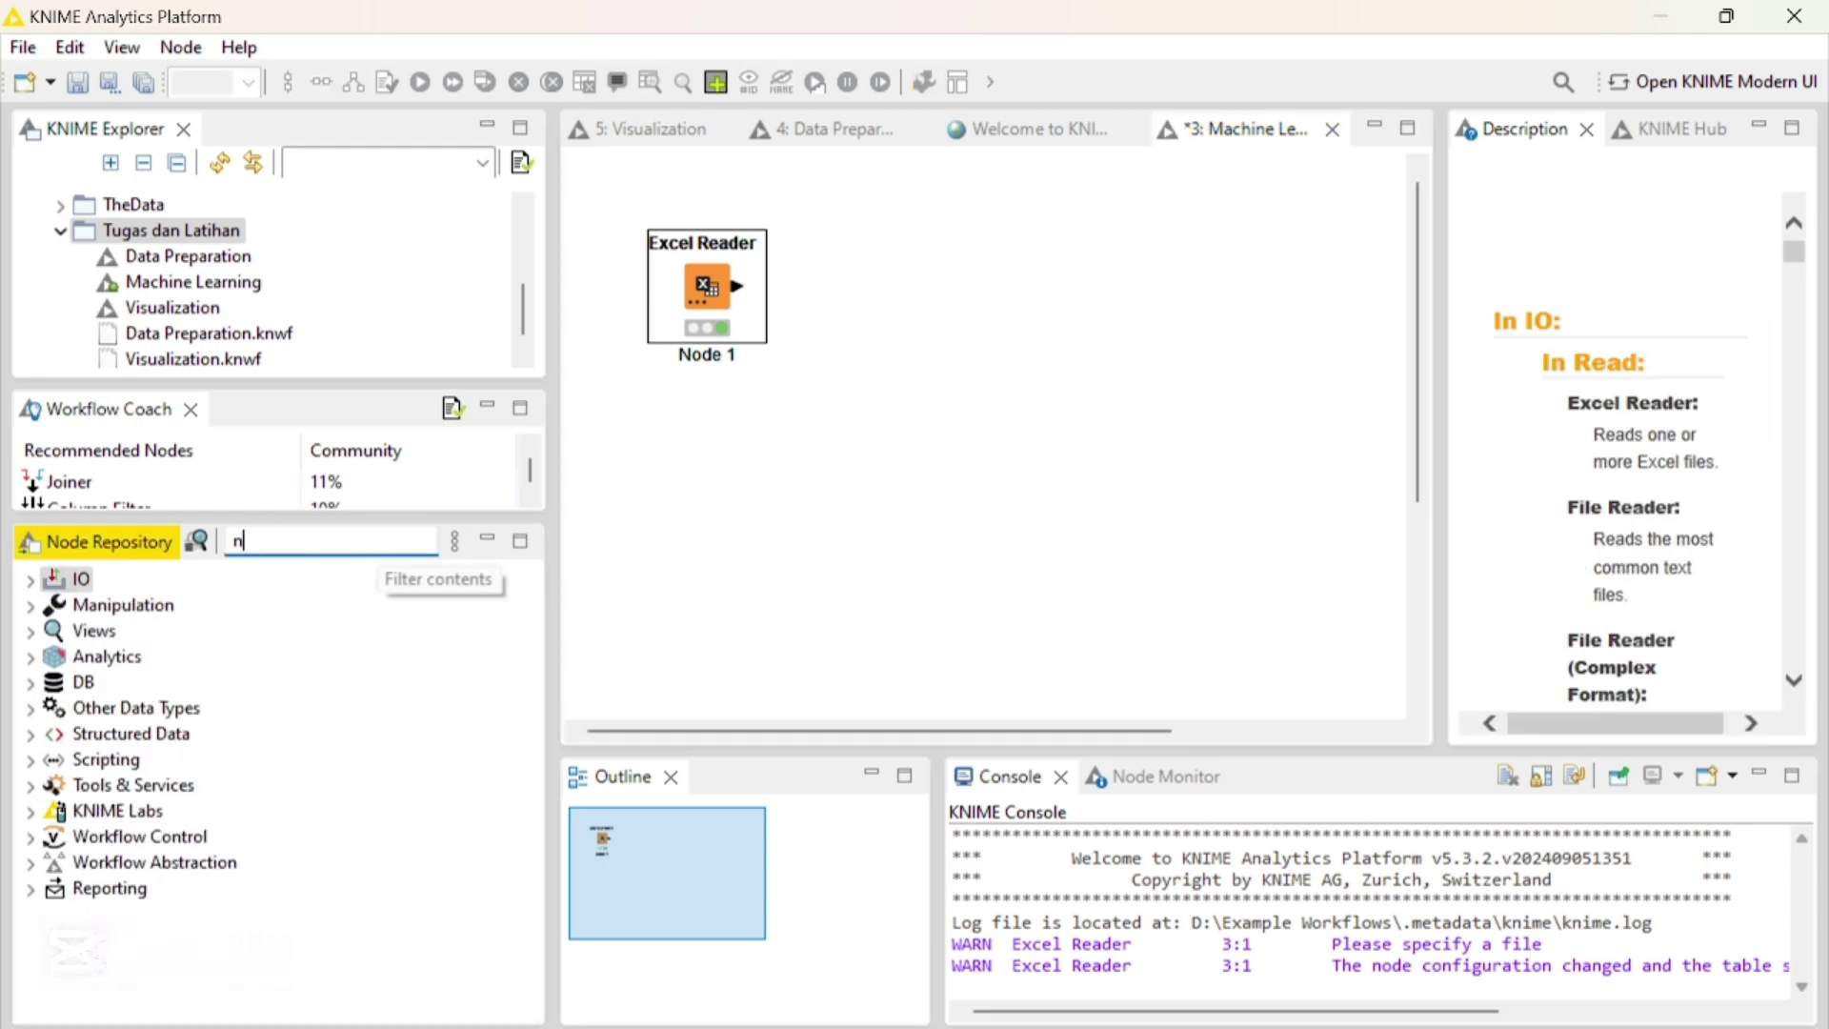
text(orm)
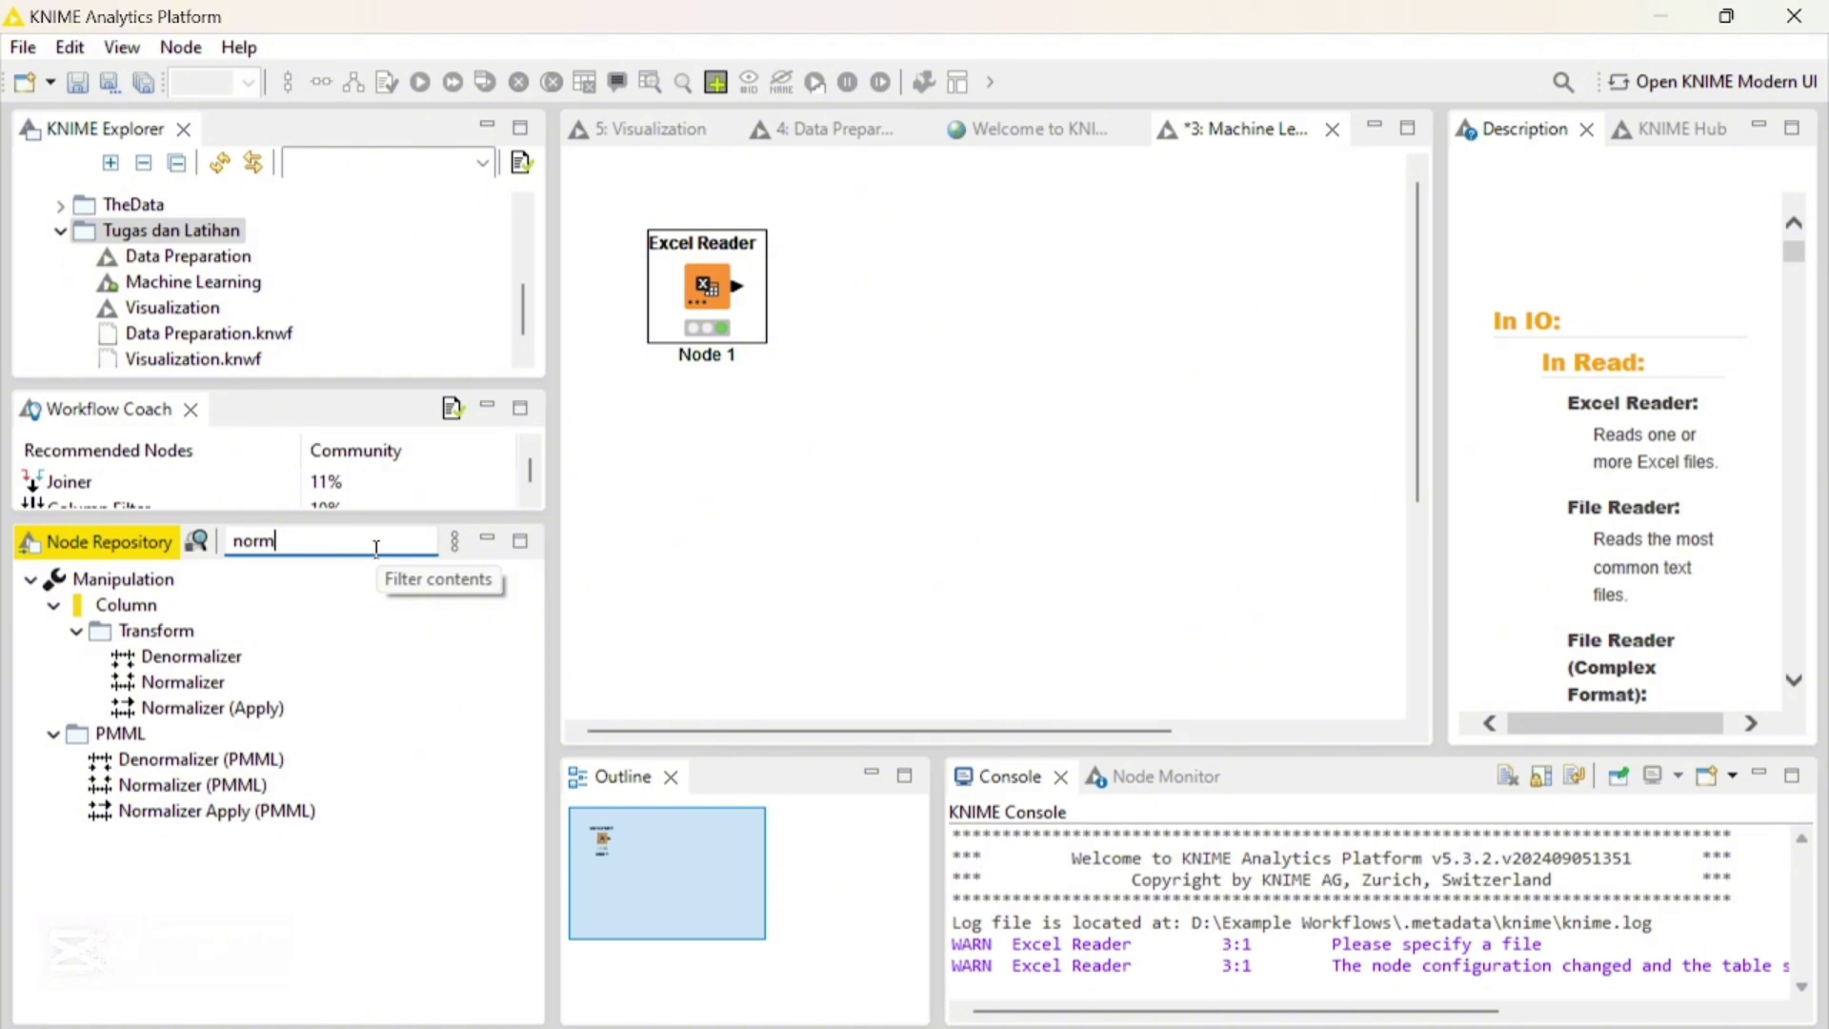
double_click(170, 684)
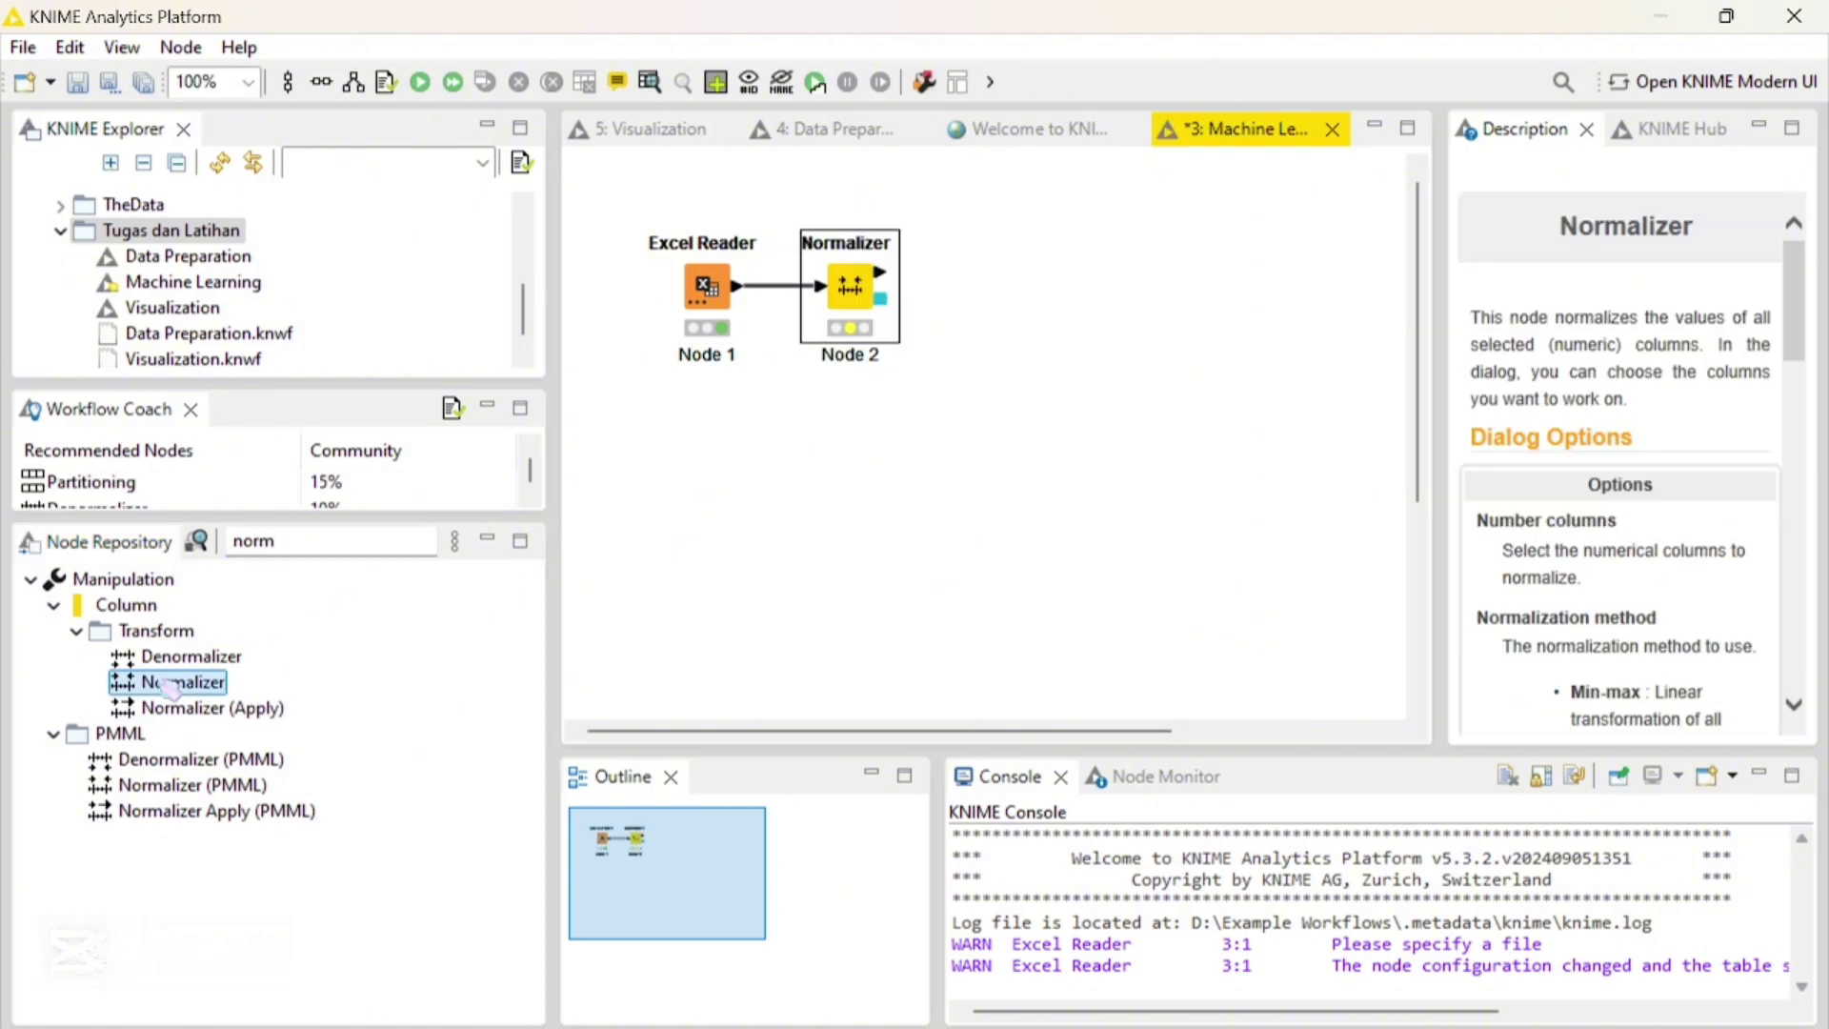
Accept min-max normalization of the Total column from 0 to 1 and execute the Normalizer node
double_click(852, 291)
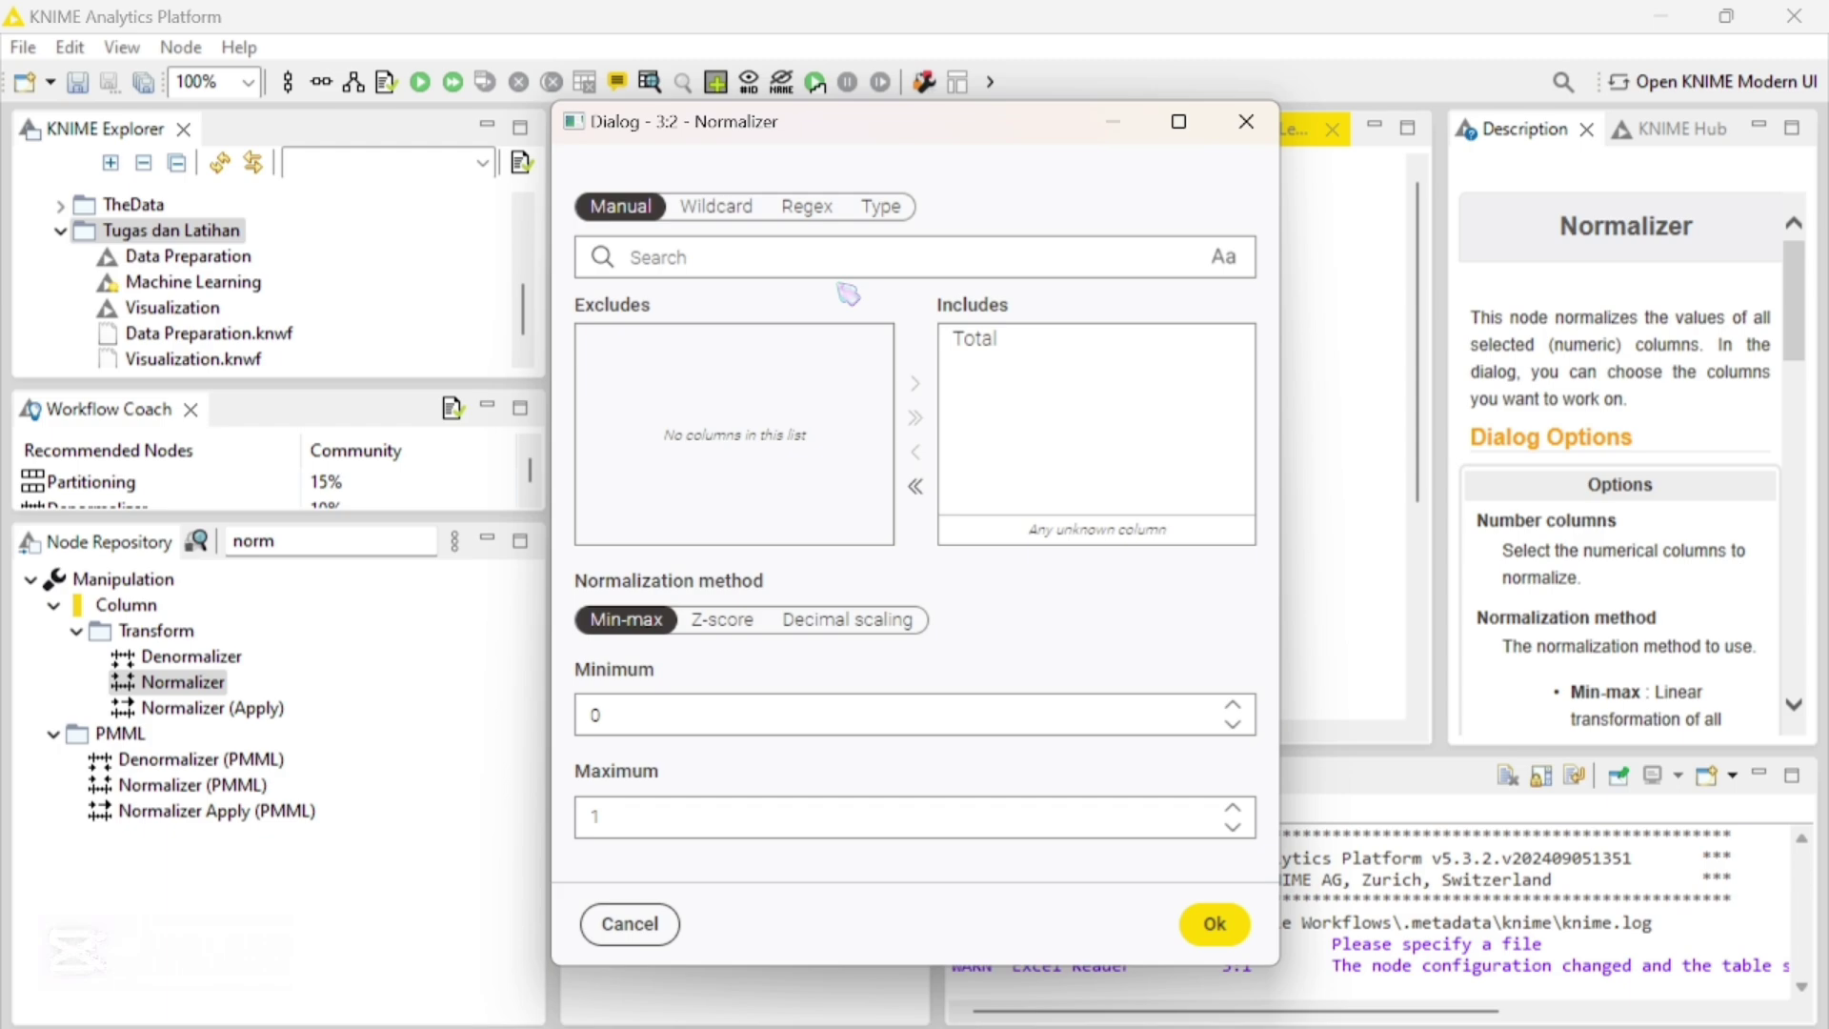
click(1214, 924)
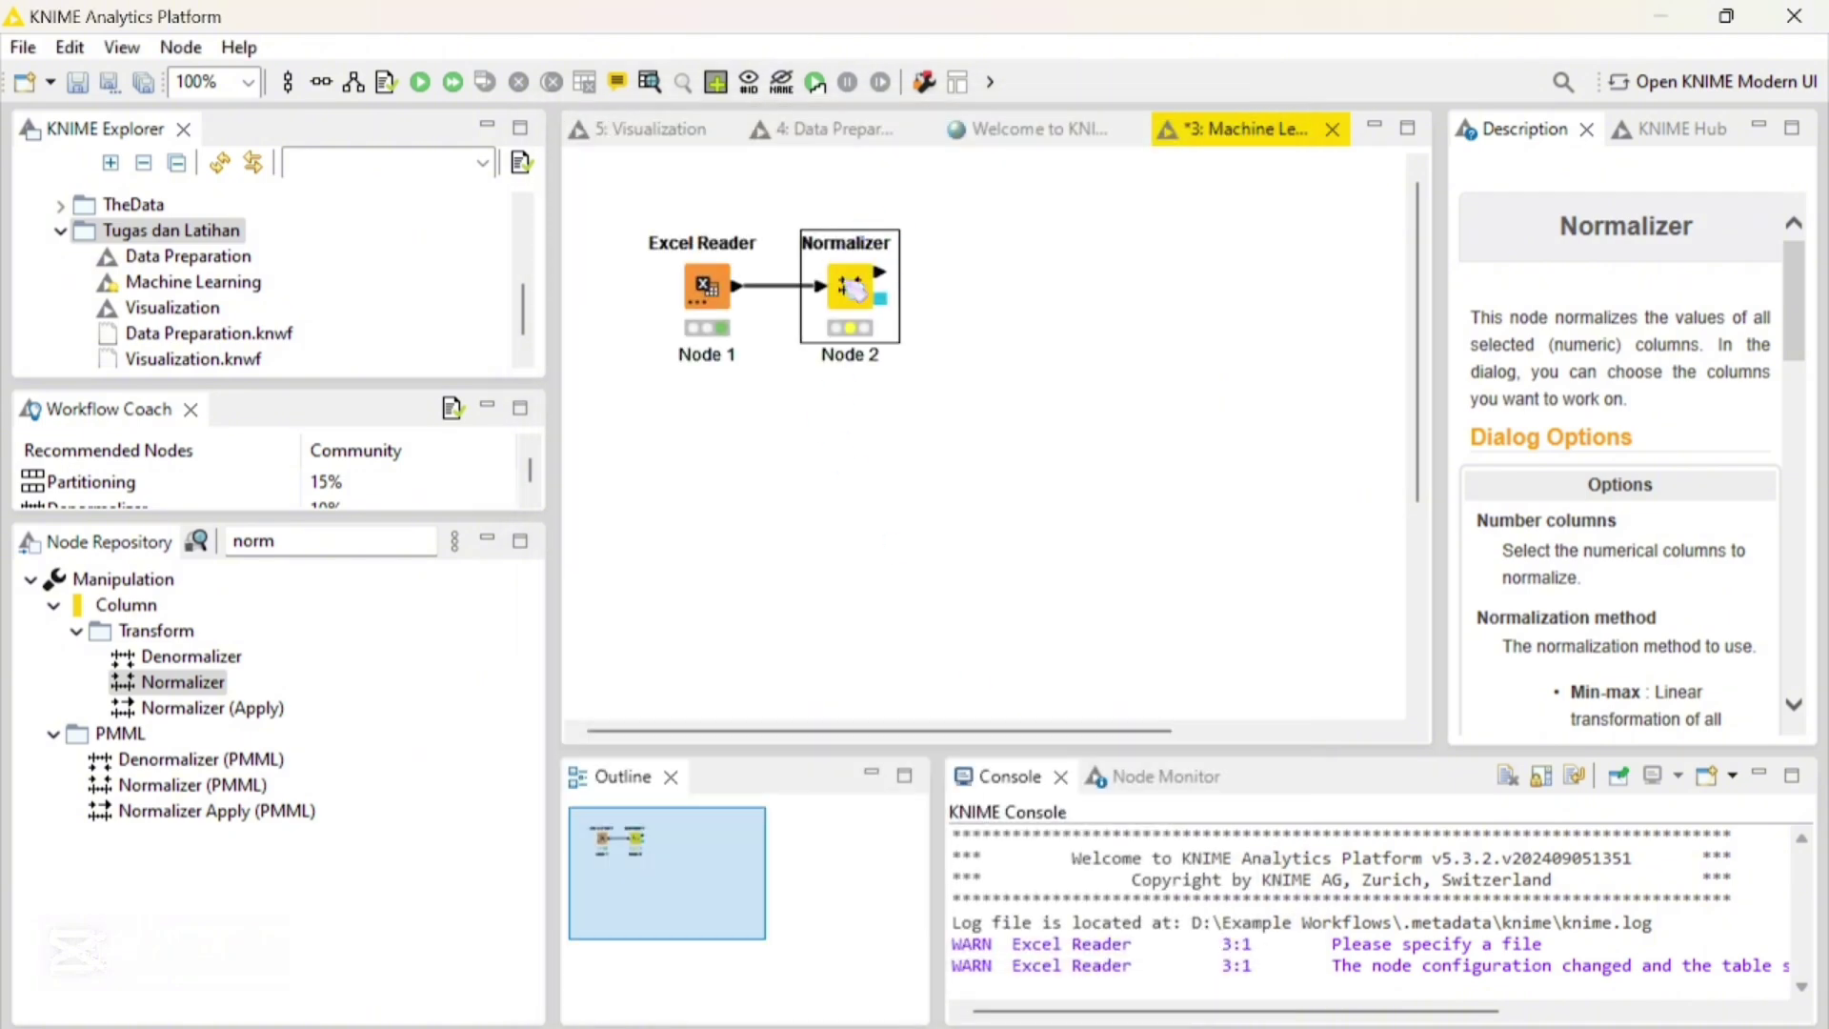
right_click(855, 290)
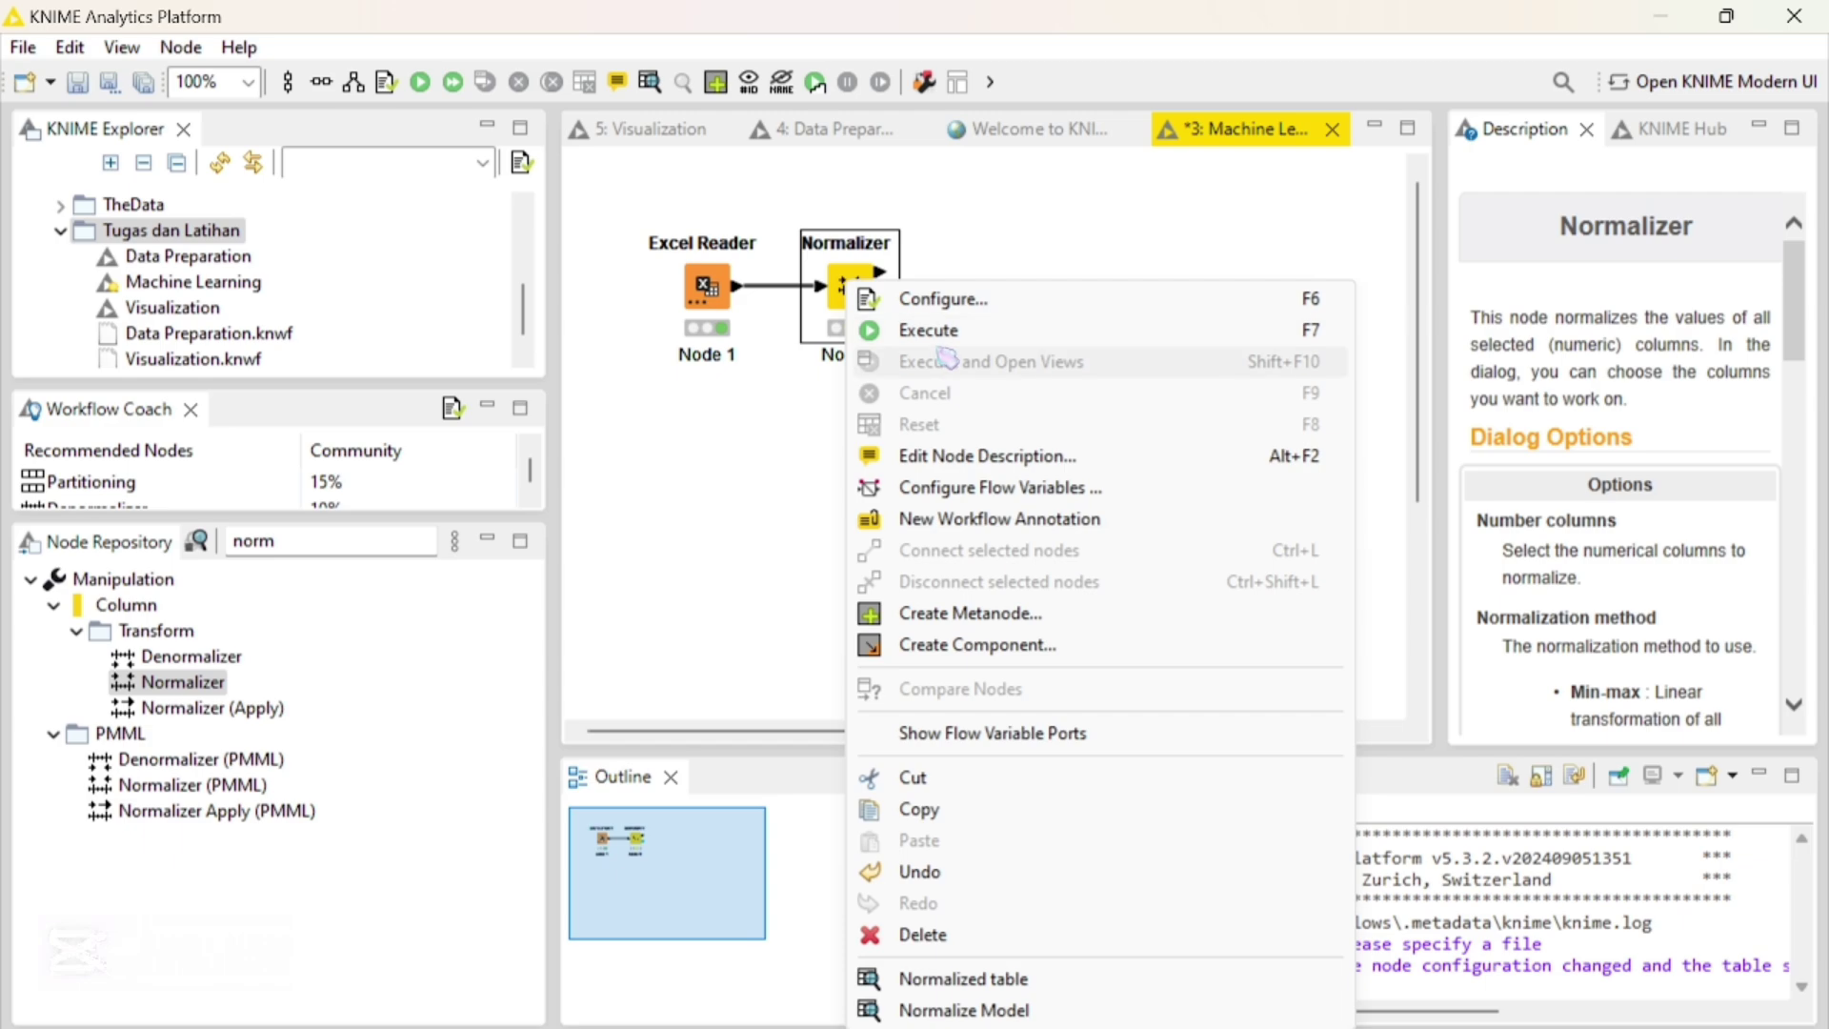
click(991, 347)
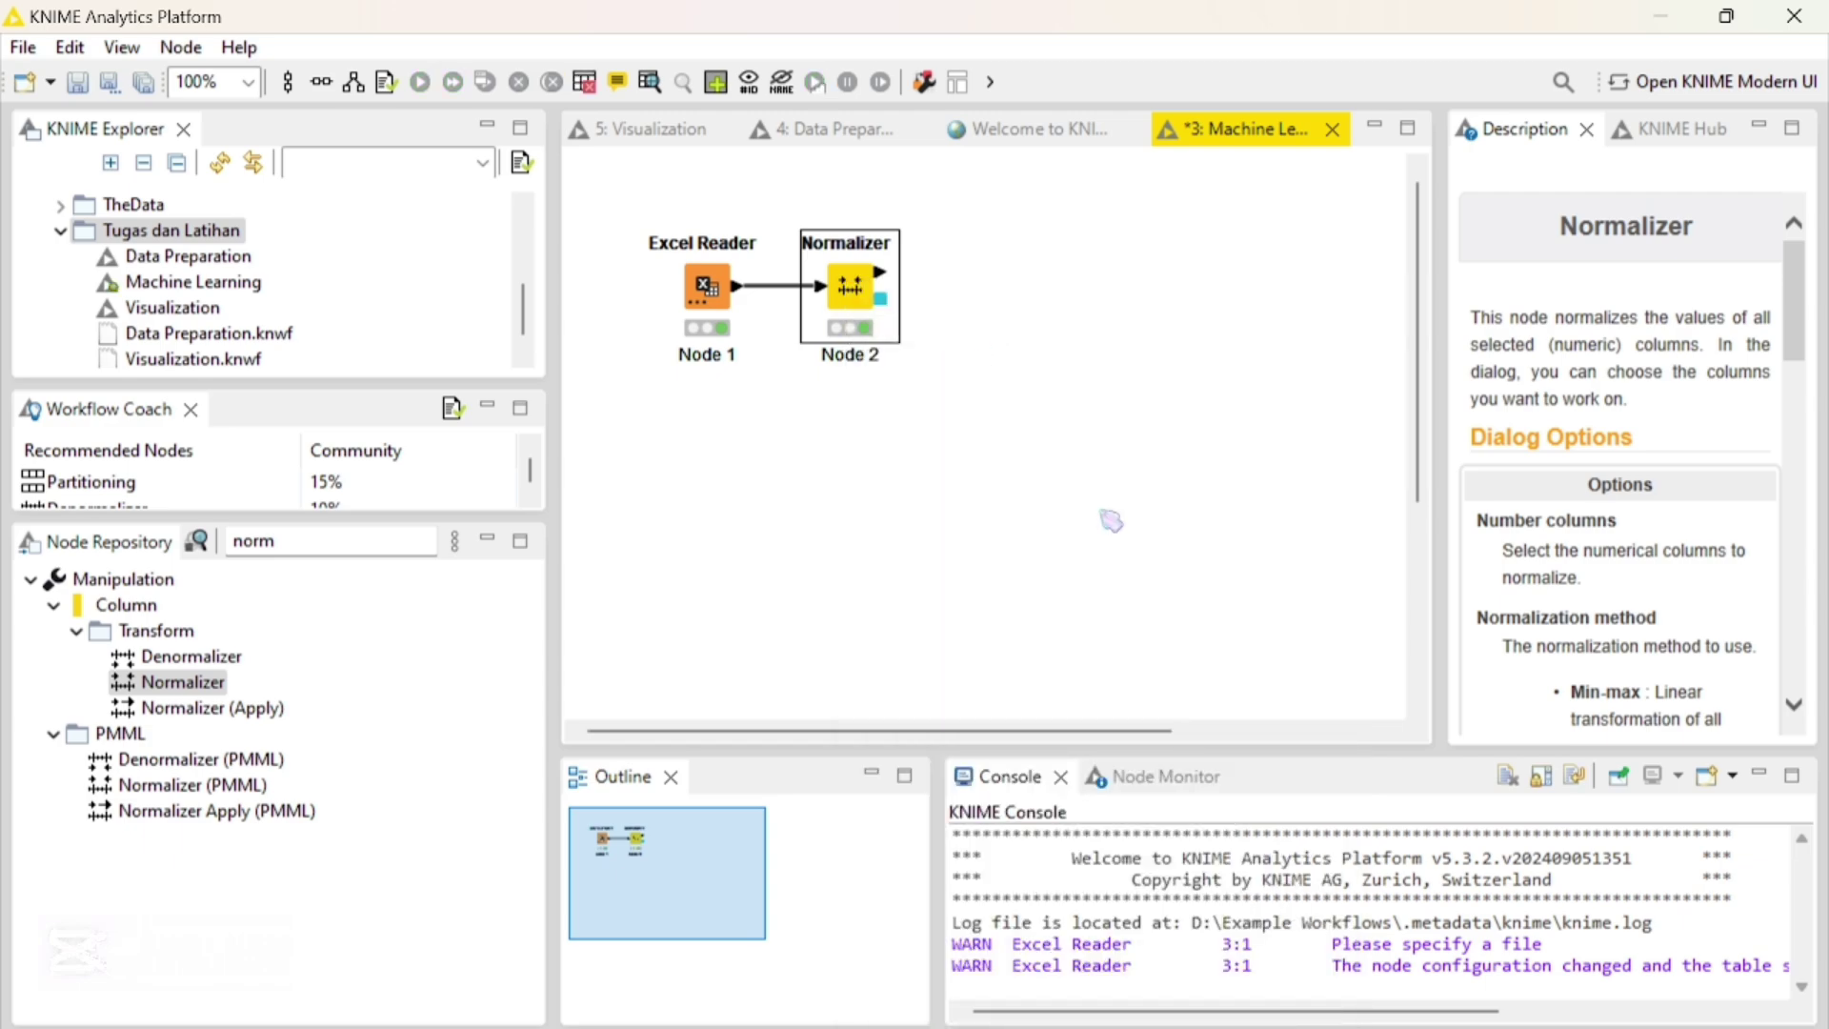
Add a Partitioning node connected to the Normalizer's table output and move it slightly farther from the Normalizer
click(324, 535)
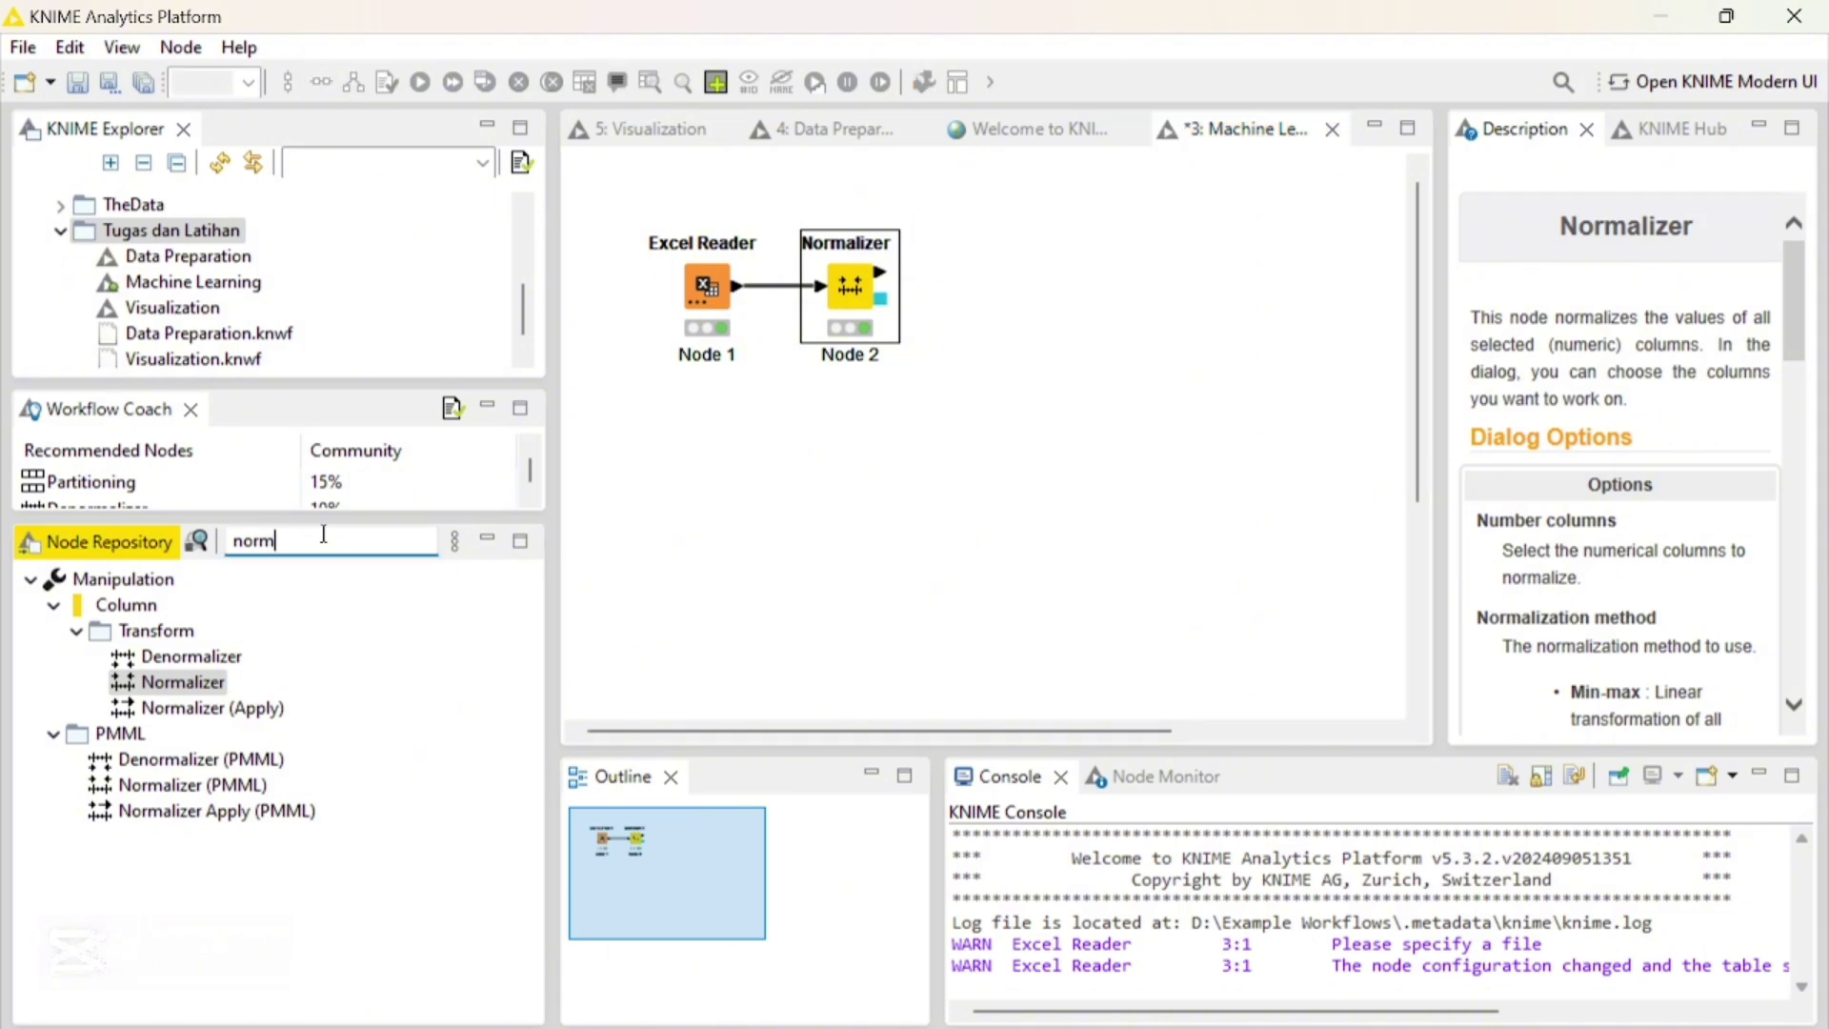
key(BackSpace)
key(BackSpace)
key(BackSpace)
key(BackSpace)
text(part)
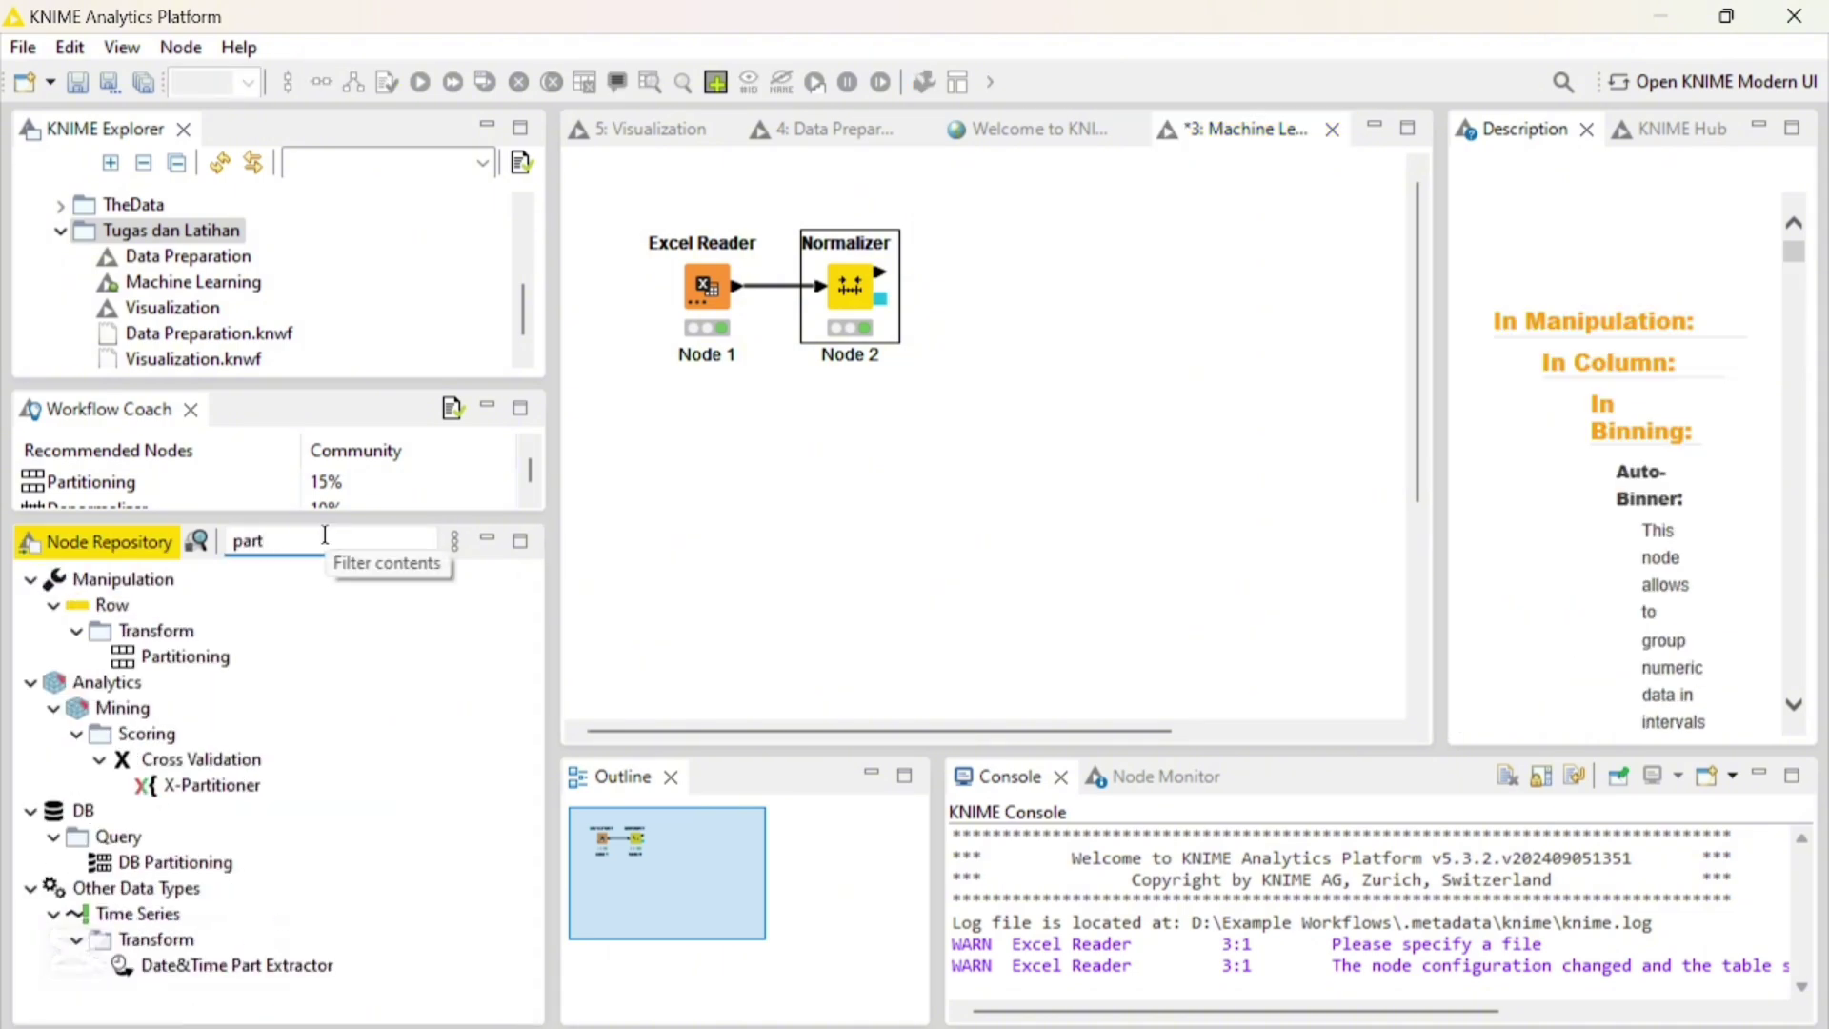
double_click(215, 665)
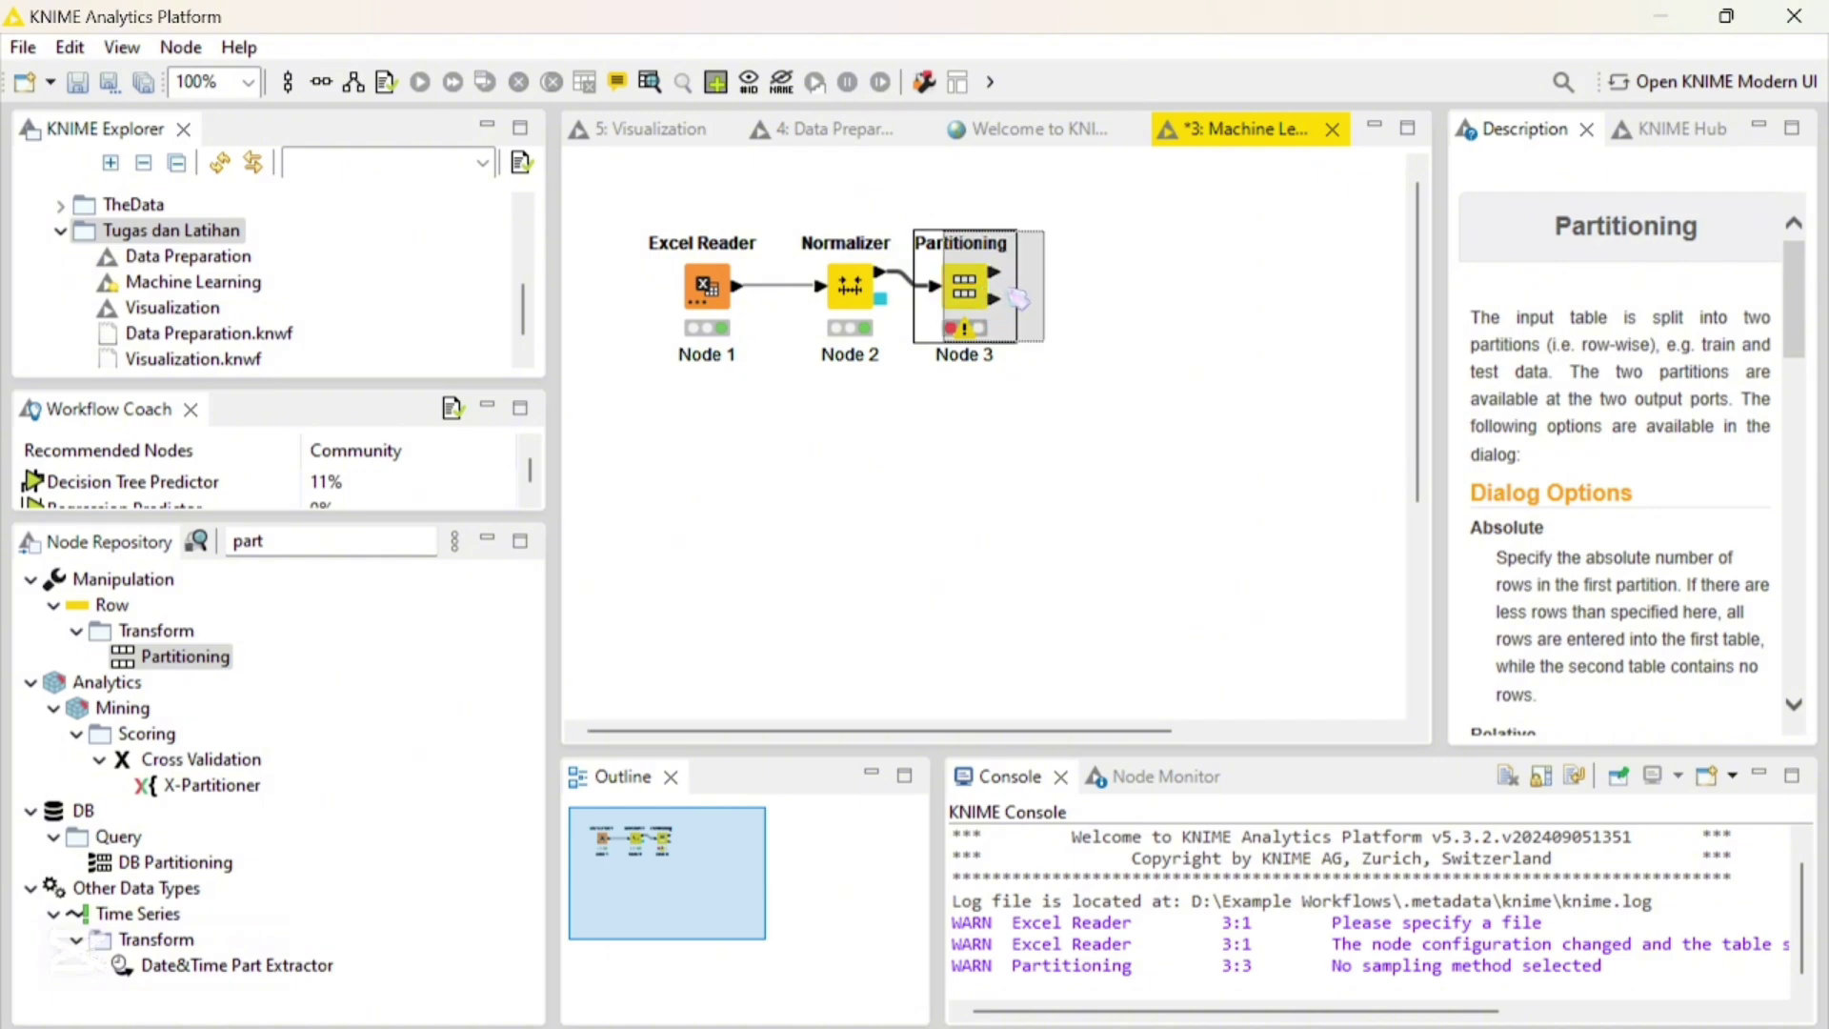
drag(981, 298, 1010, 302)
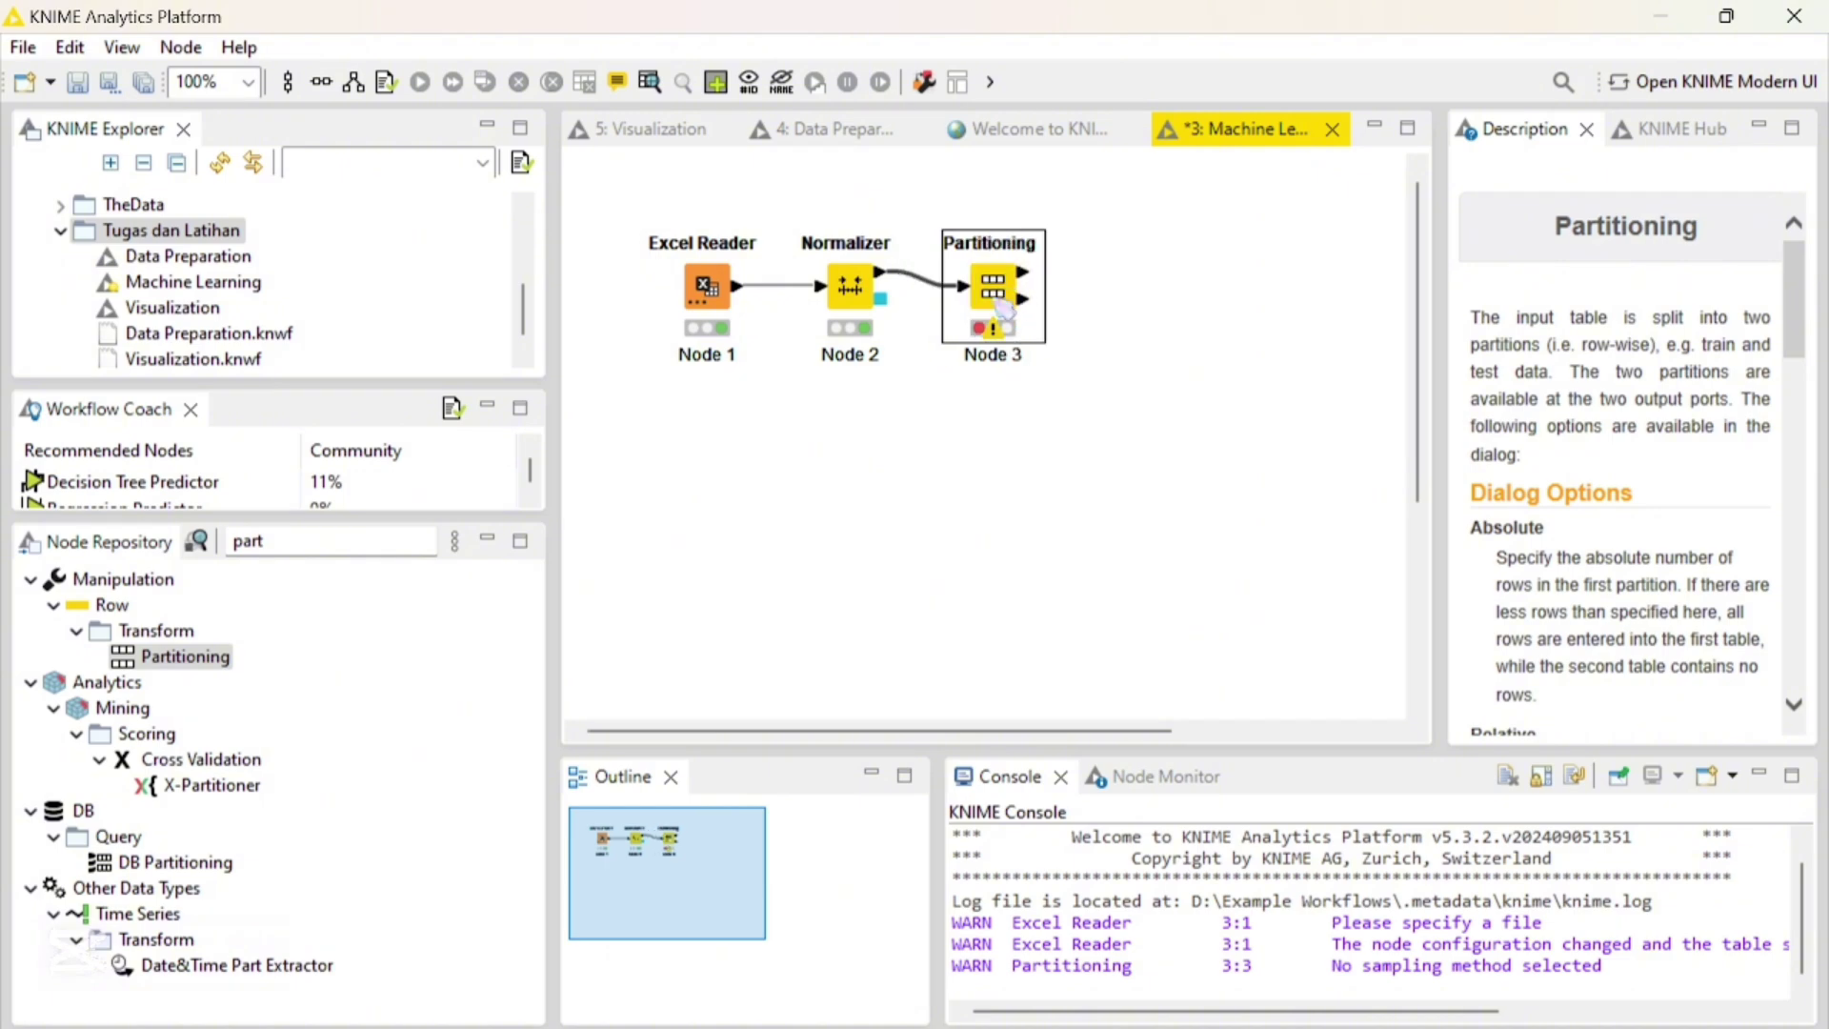
Configure the Partitioning node with a relative first partition of 80% drawn randomly
double_click(1003, 307)
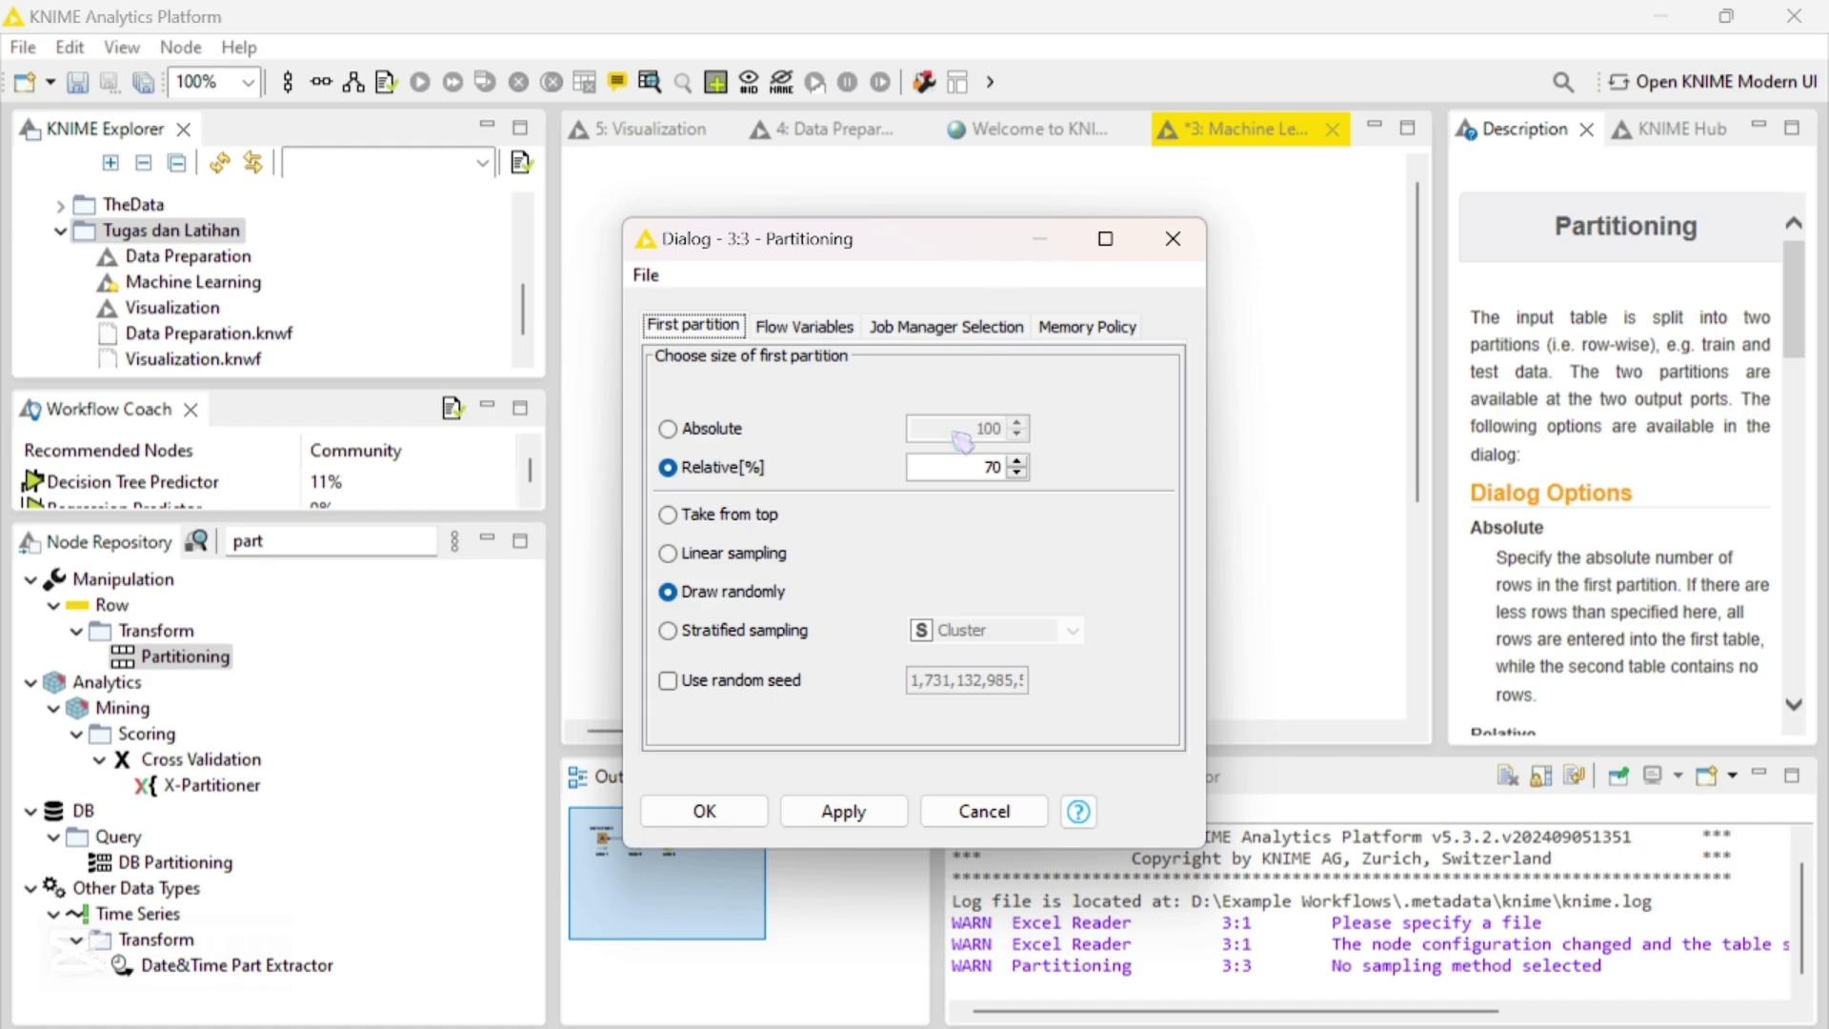
click(976, 466)
key(BackSpace)
key(BackSpace)
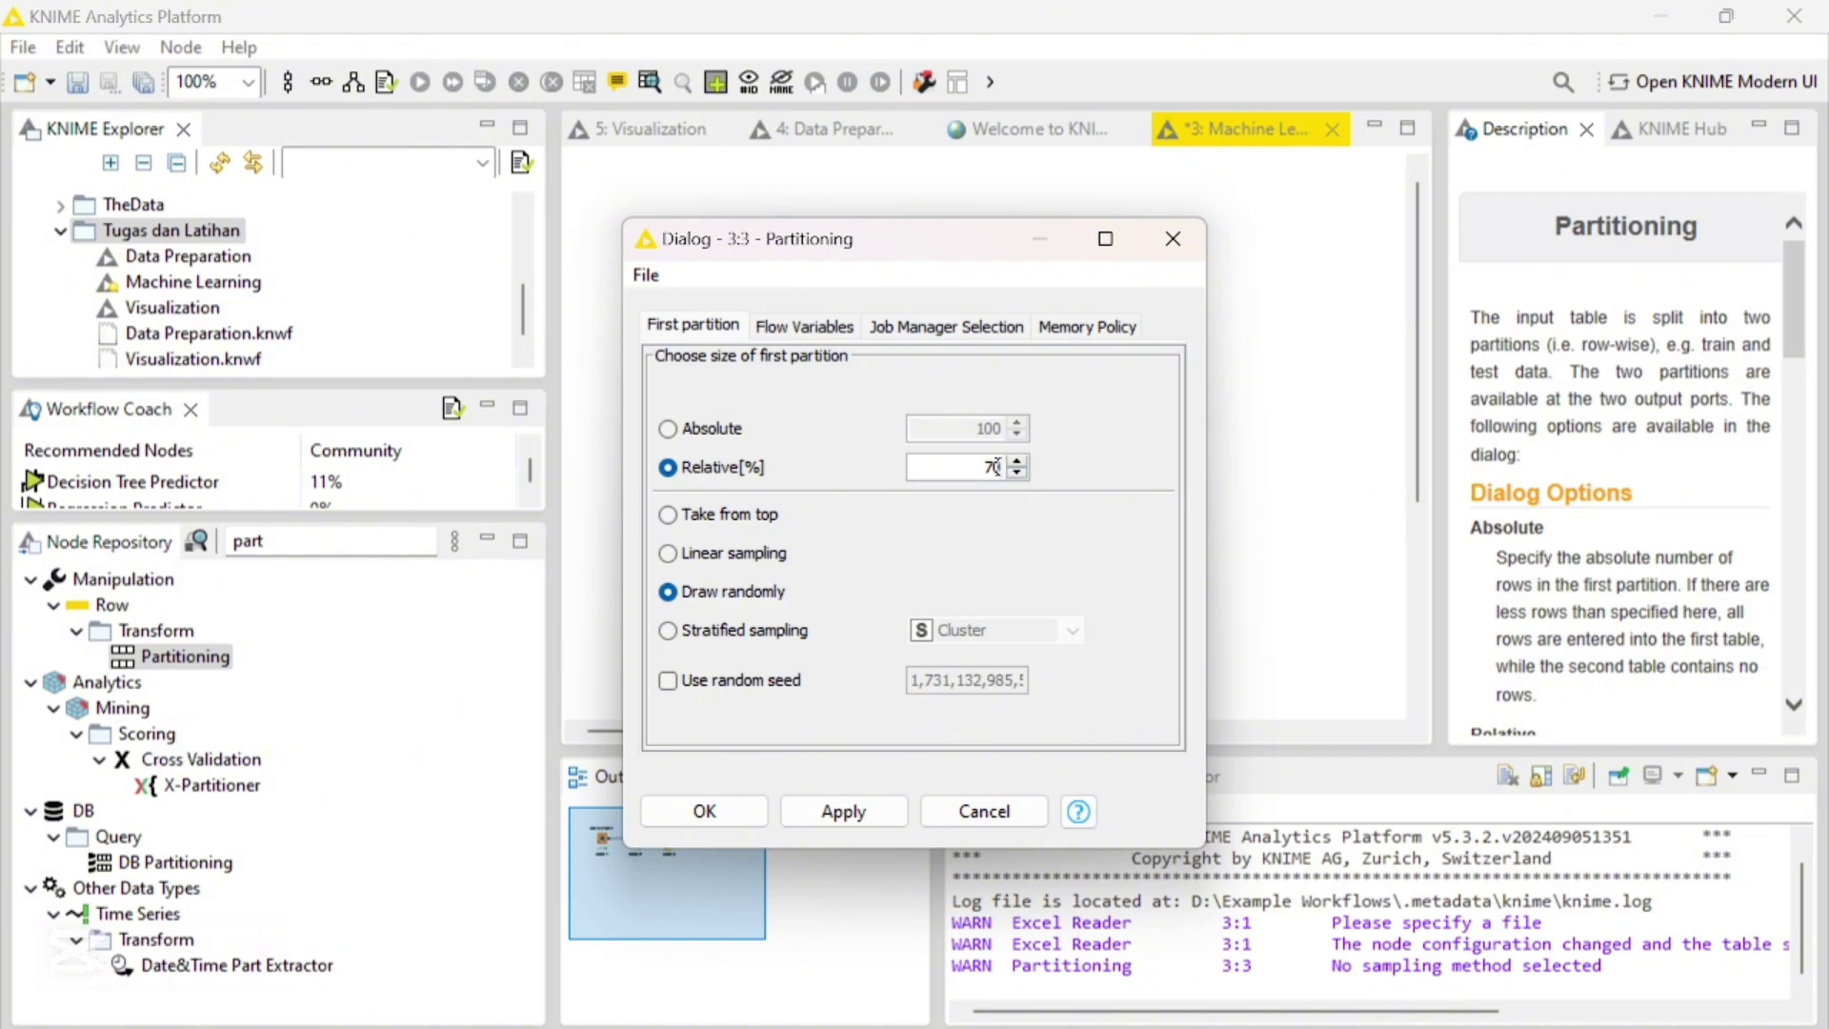
text(80)
click(734, 591)
click(705, 811)
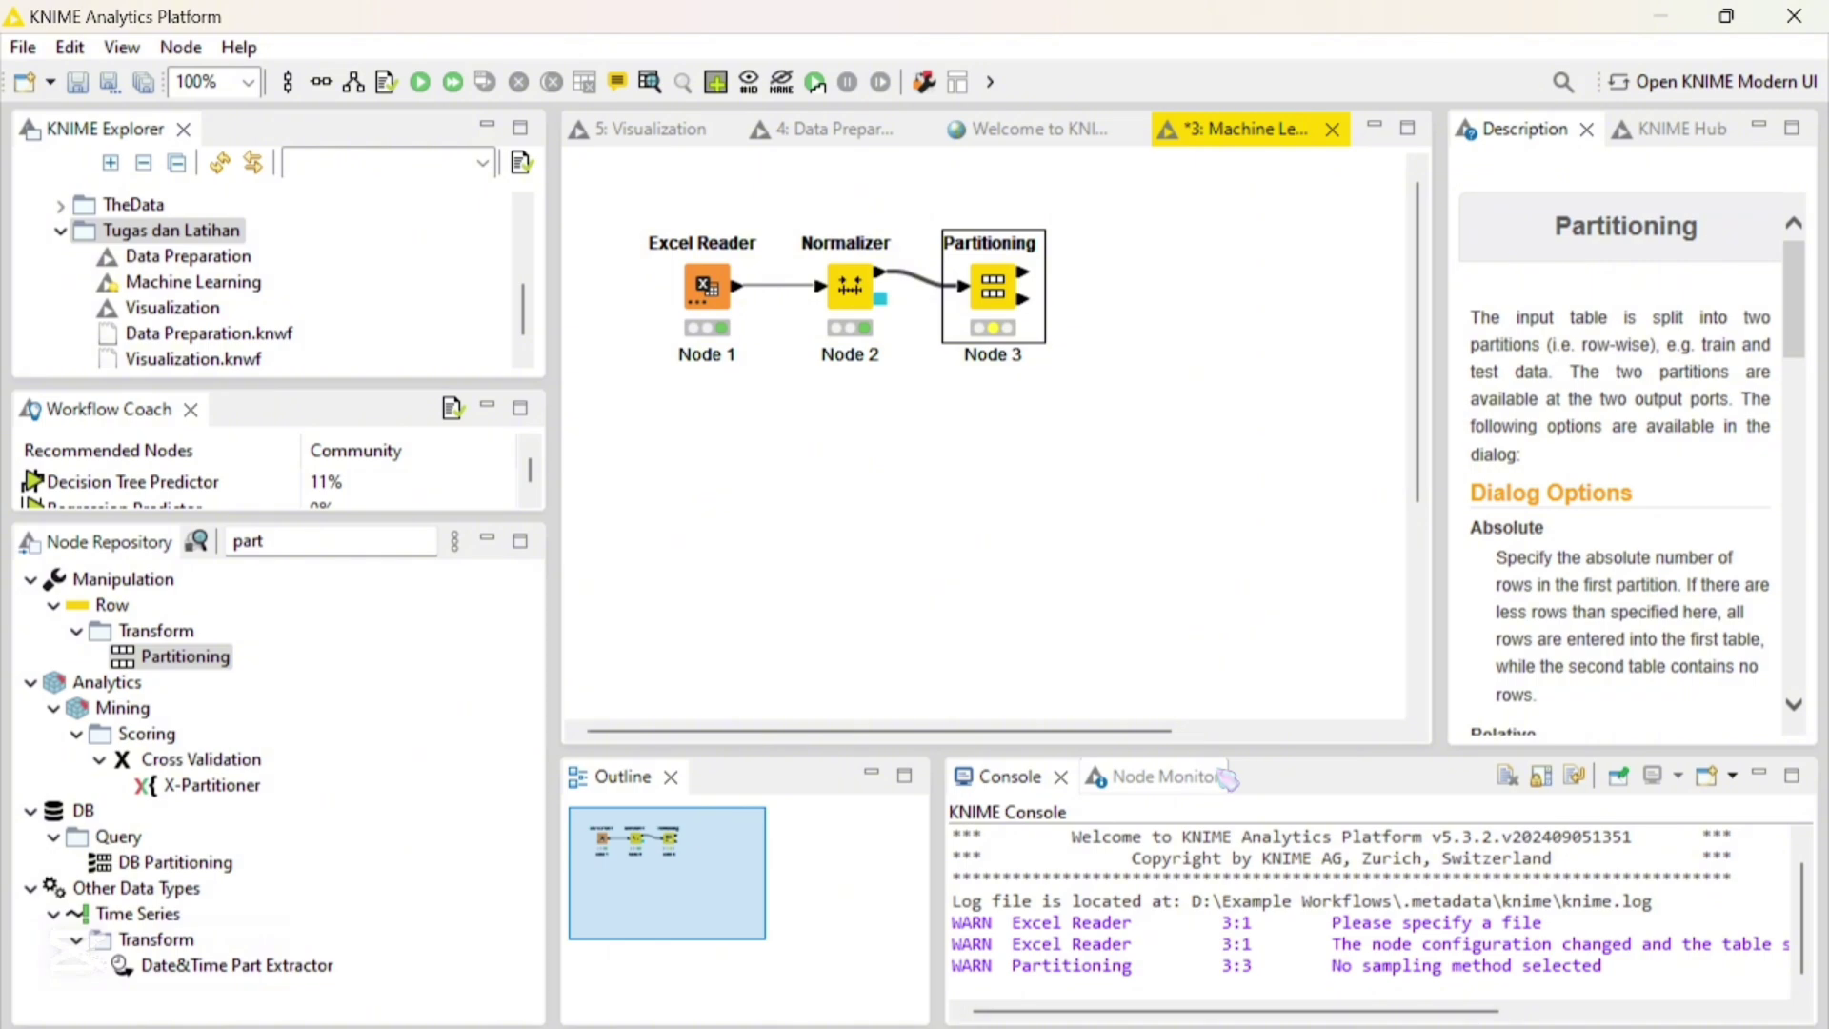
Execute the Partitioning node and inspect the rows of its first partition table
right_click(993, 305)
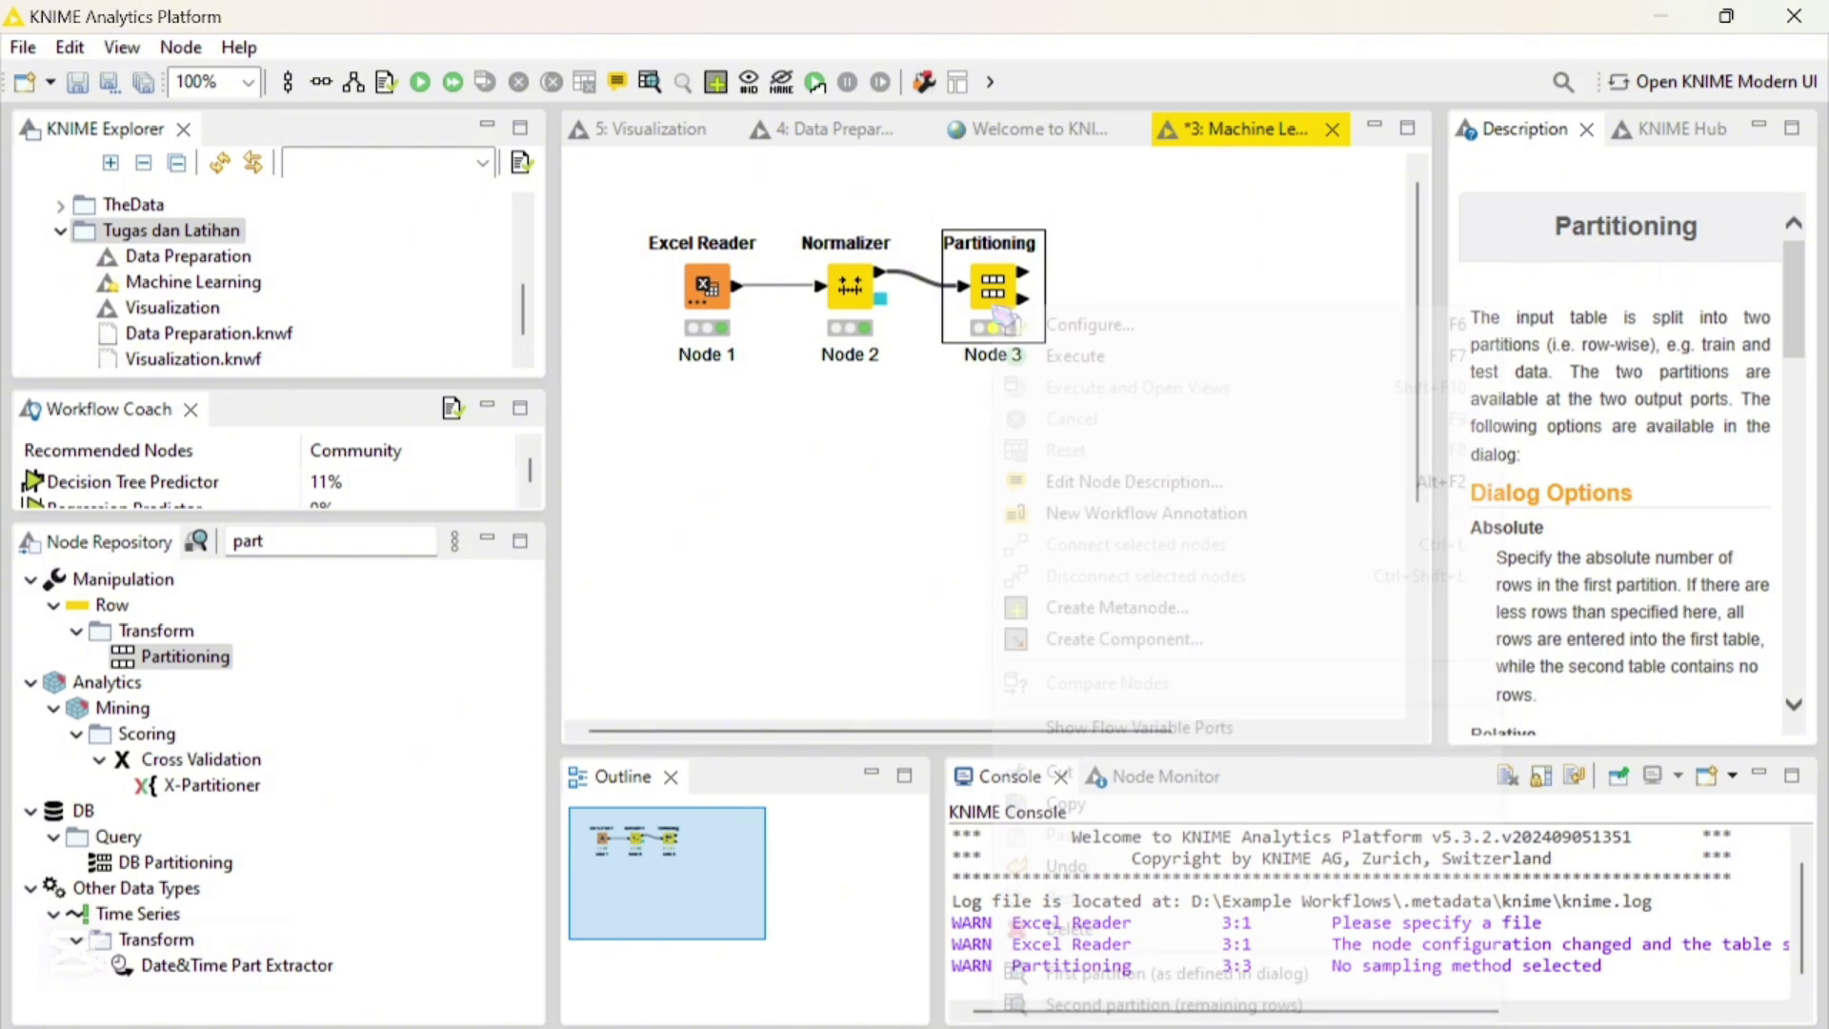
click(1069, 357)
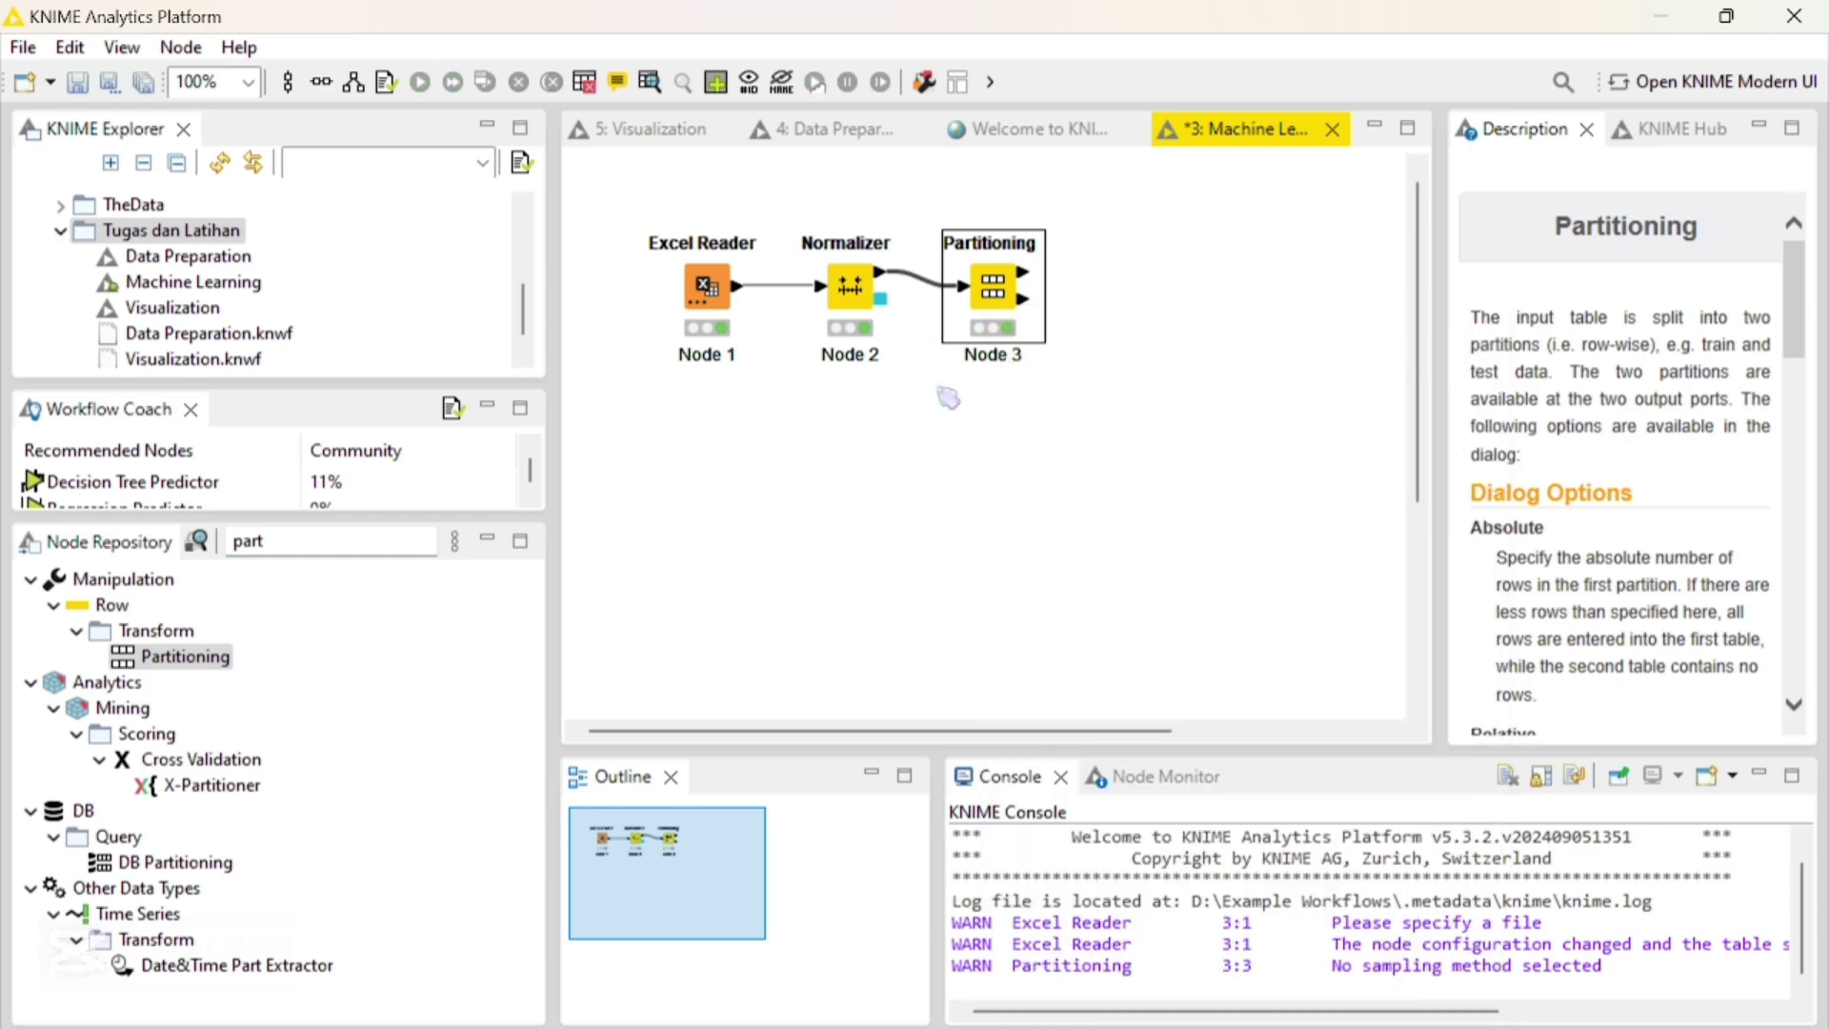
click(649, 82)
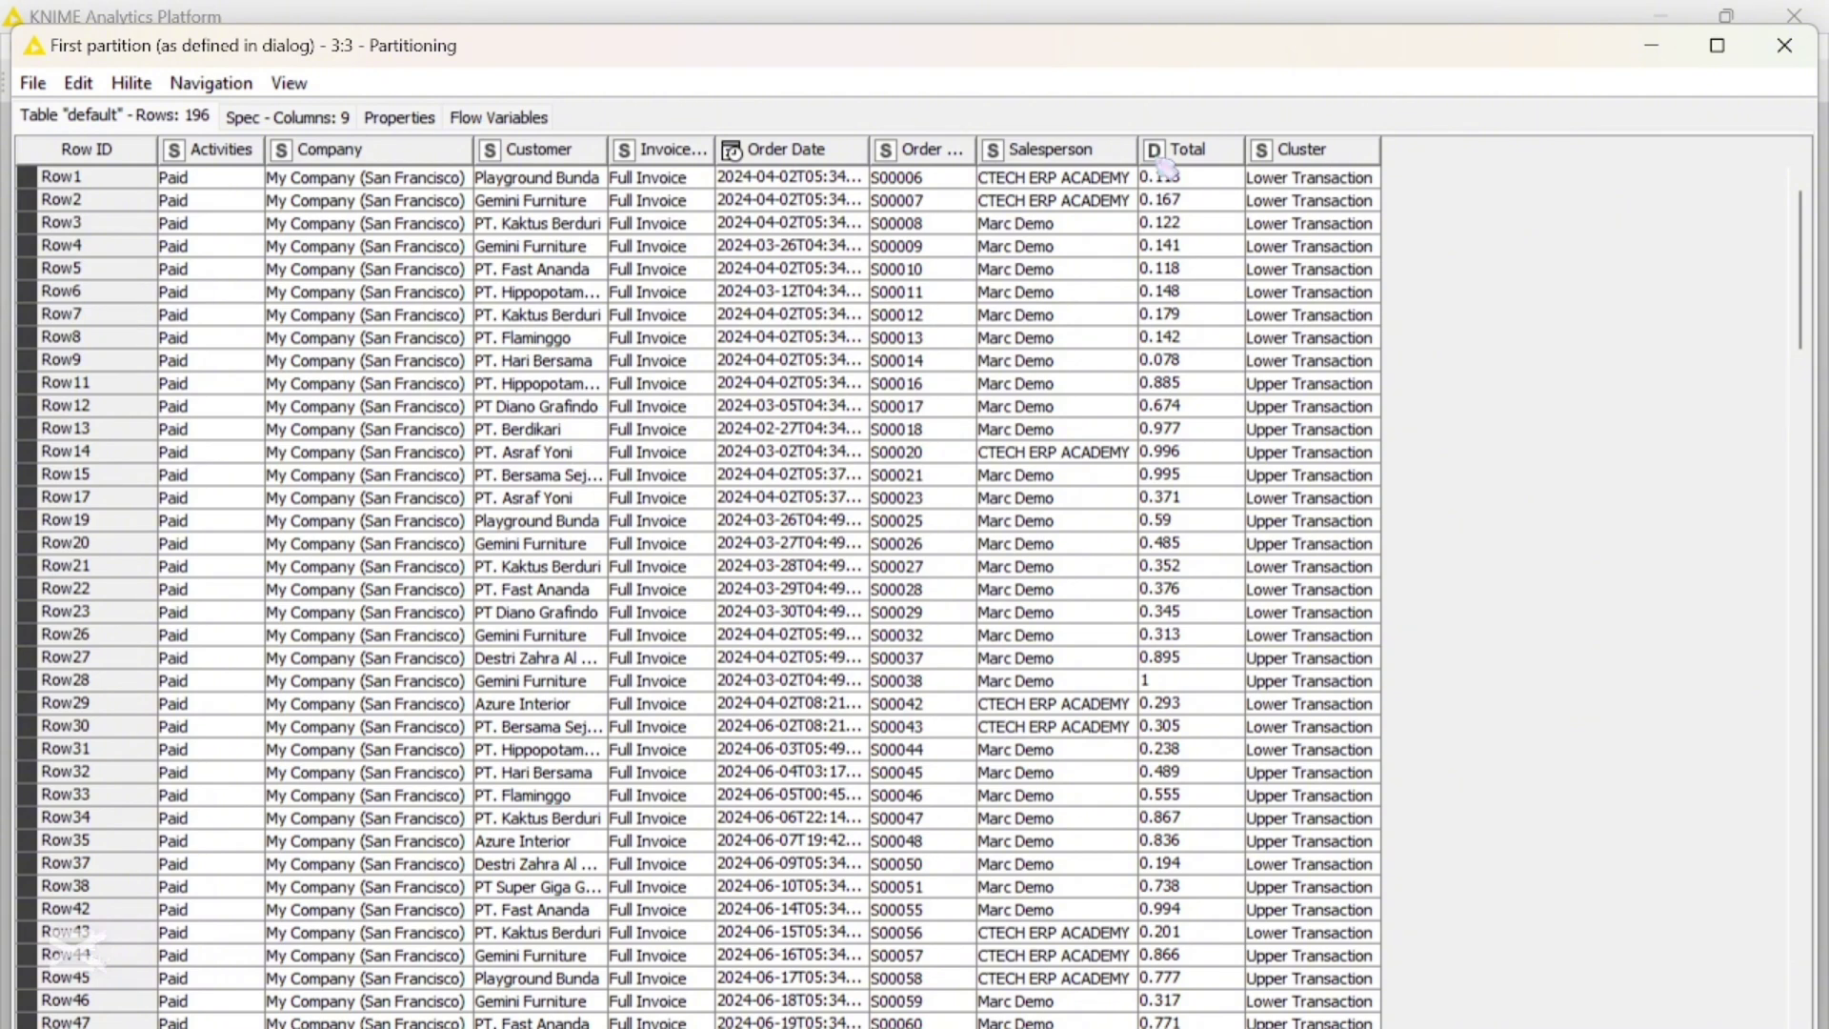
click(1784, 45)
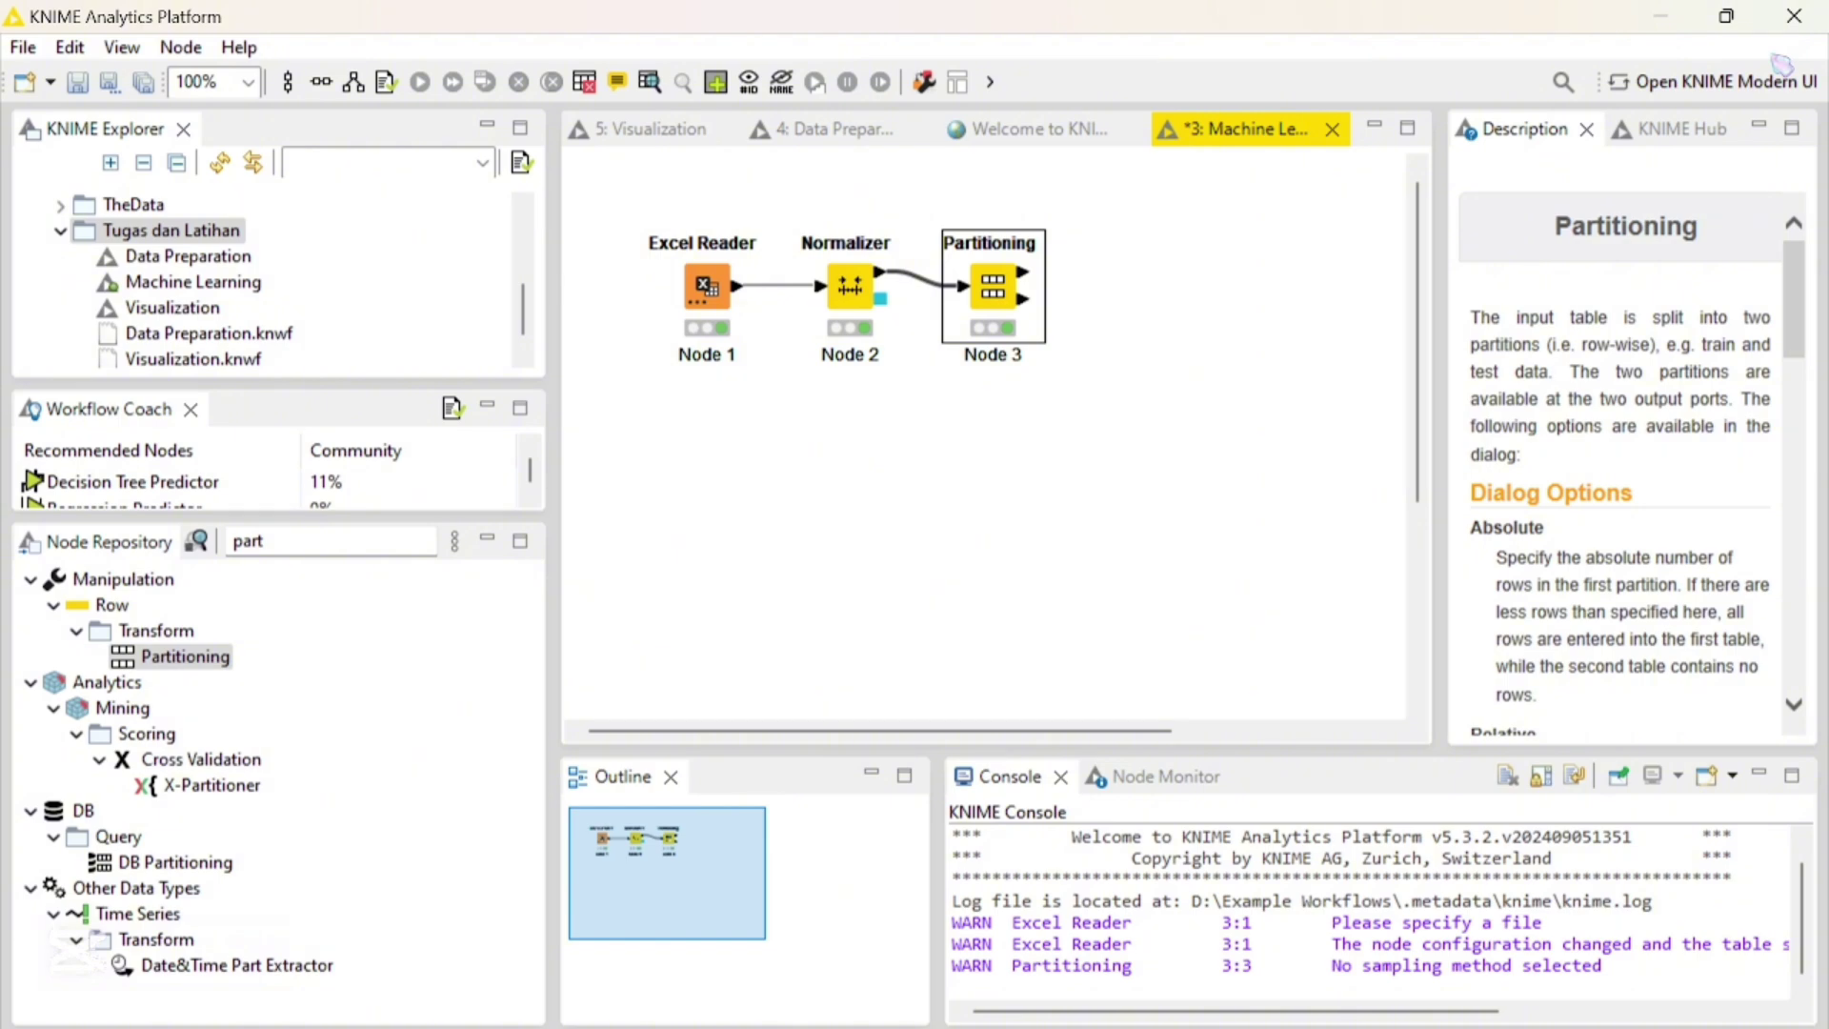
Find the Table View node in the repository and add it on the Partitioning node's first output, placed slightly higher
click(395, 536)
key(BackSpace)
key(BackSpace)
key(BackSpace)
key(BackSpace)
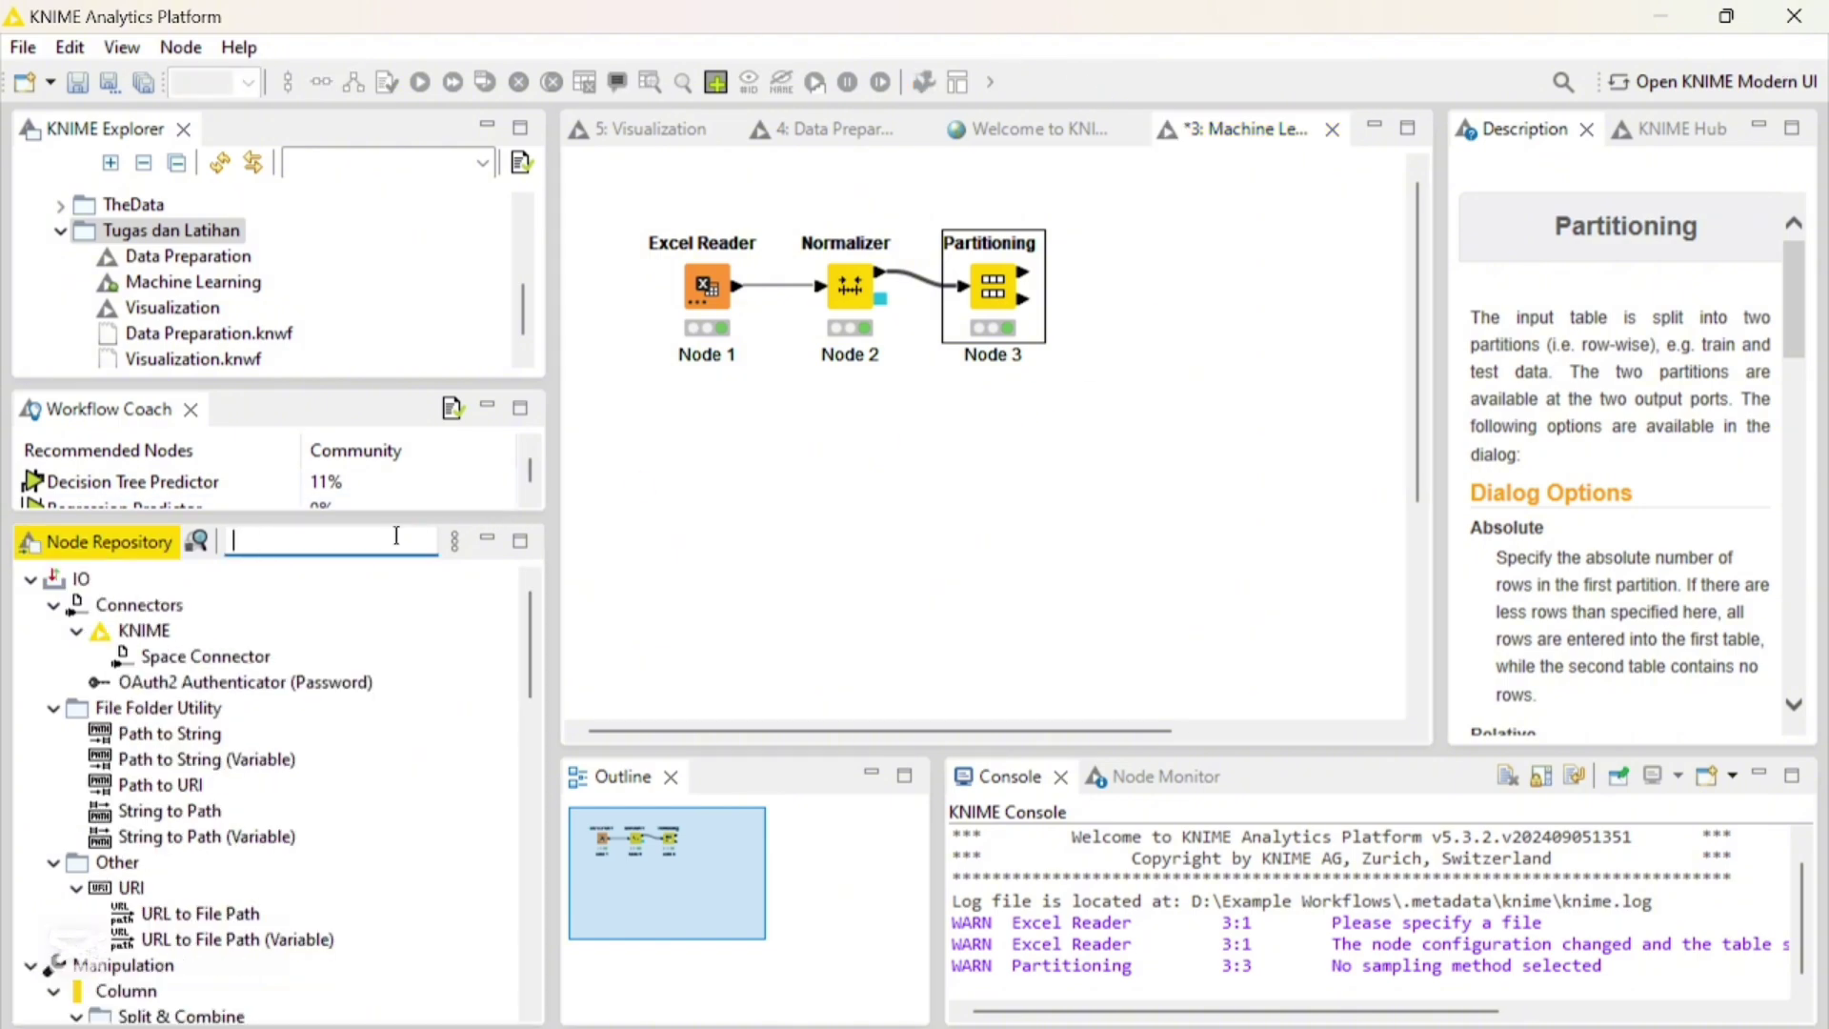
text(table v)
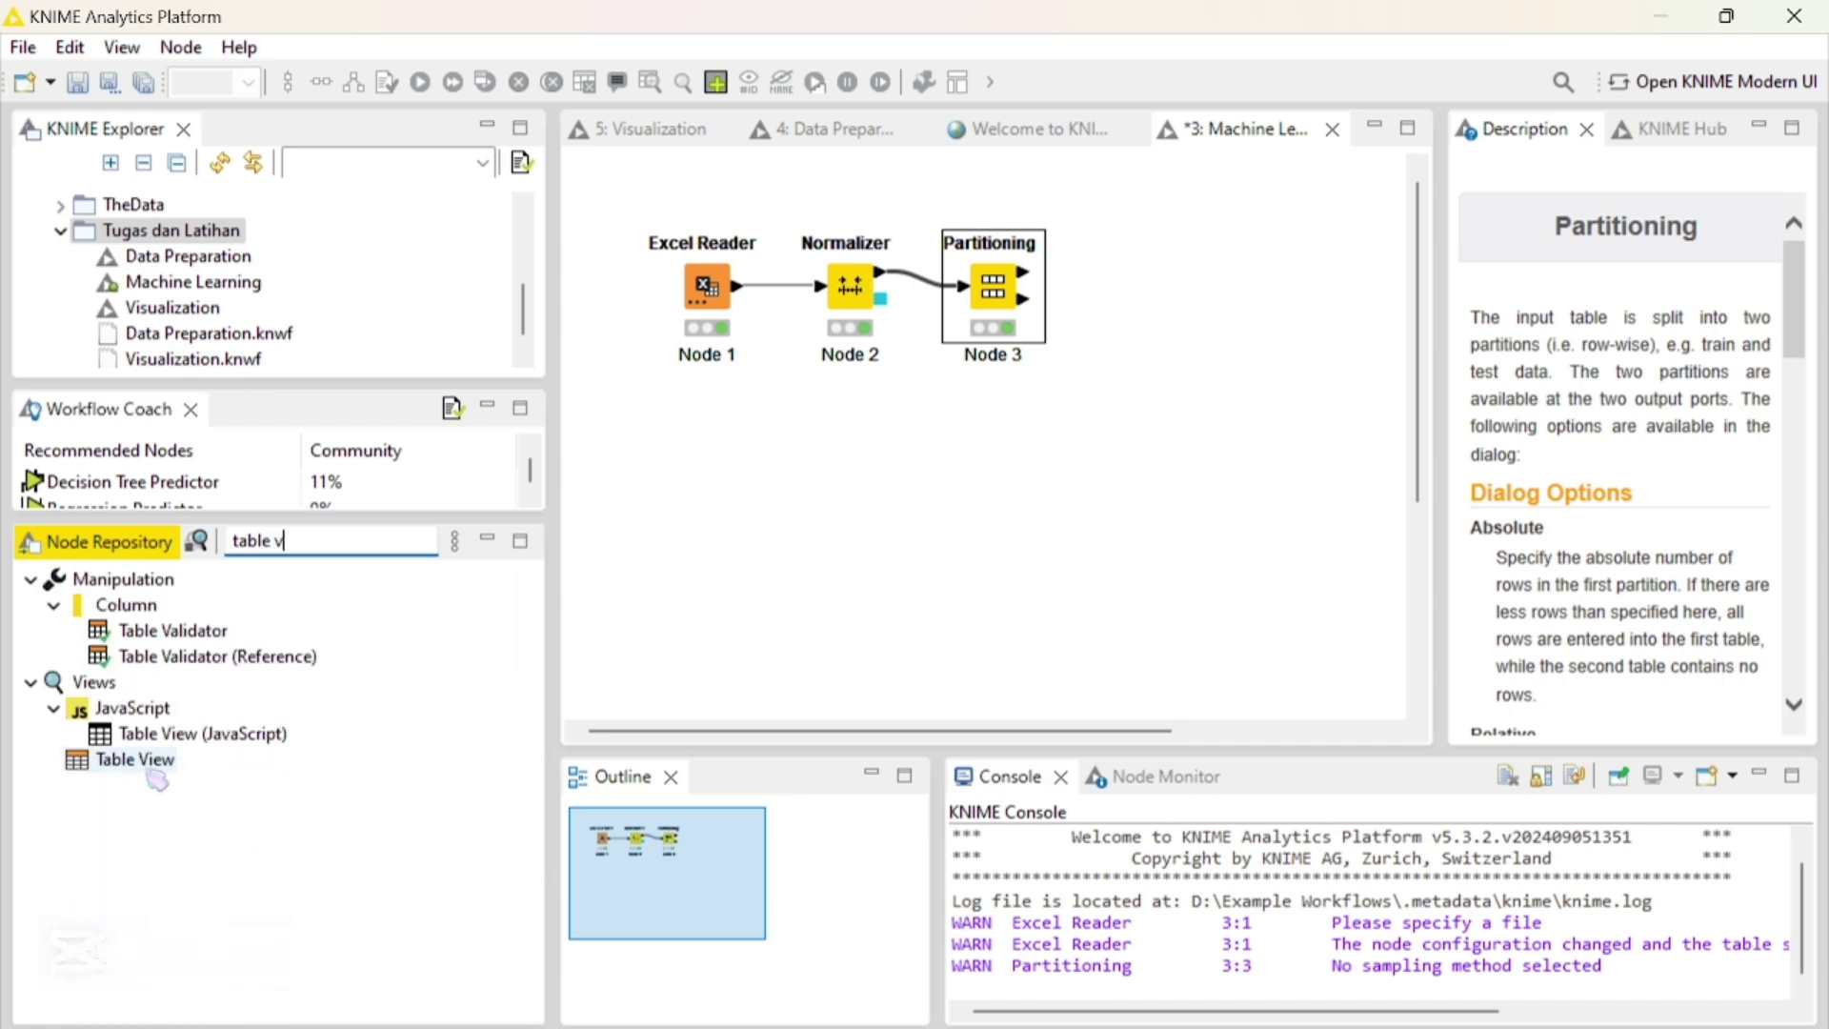
double_click(157, 778)
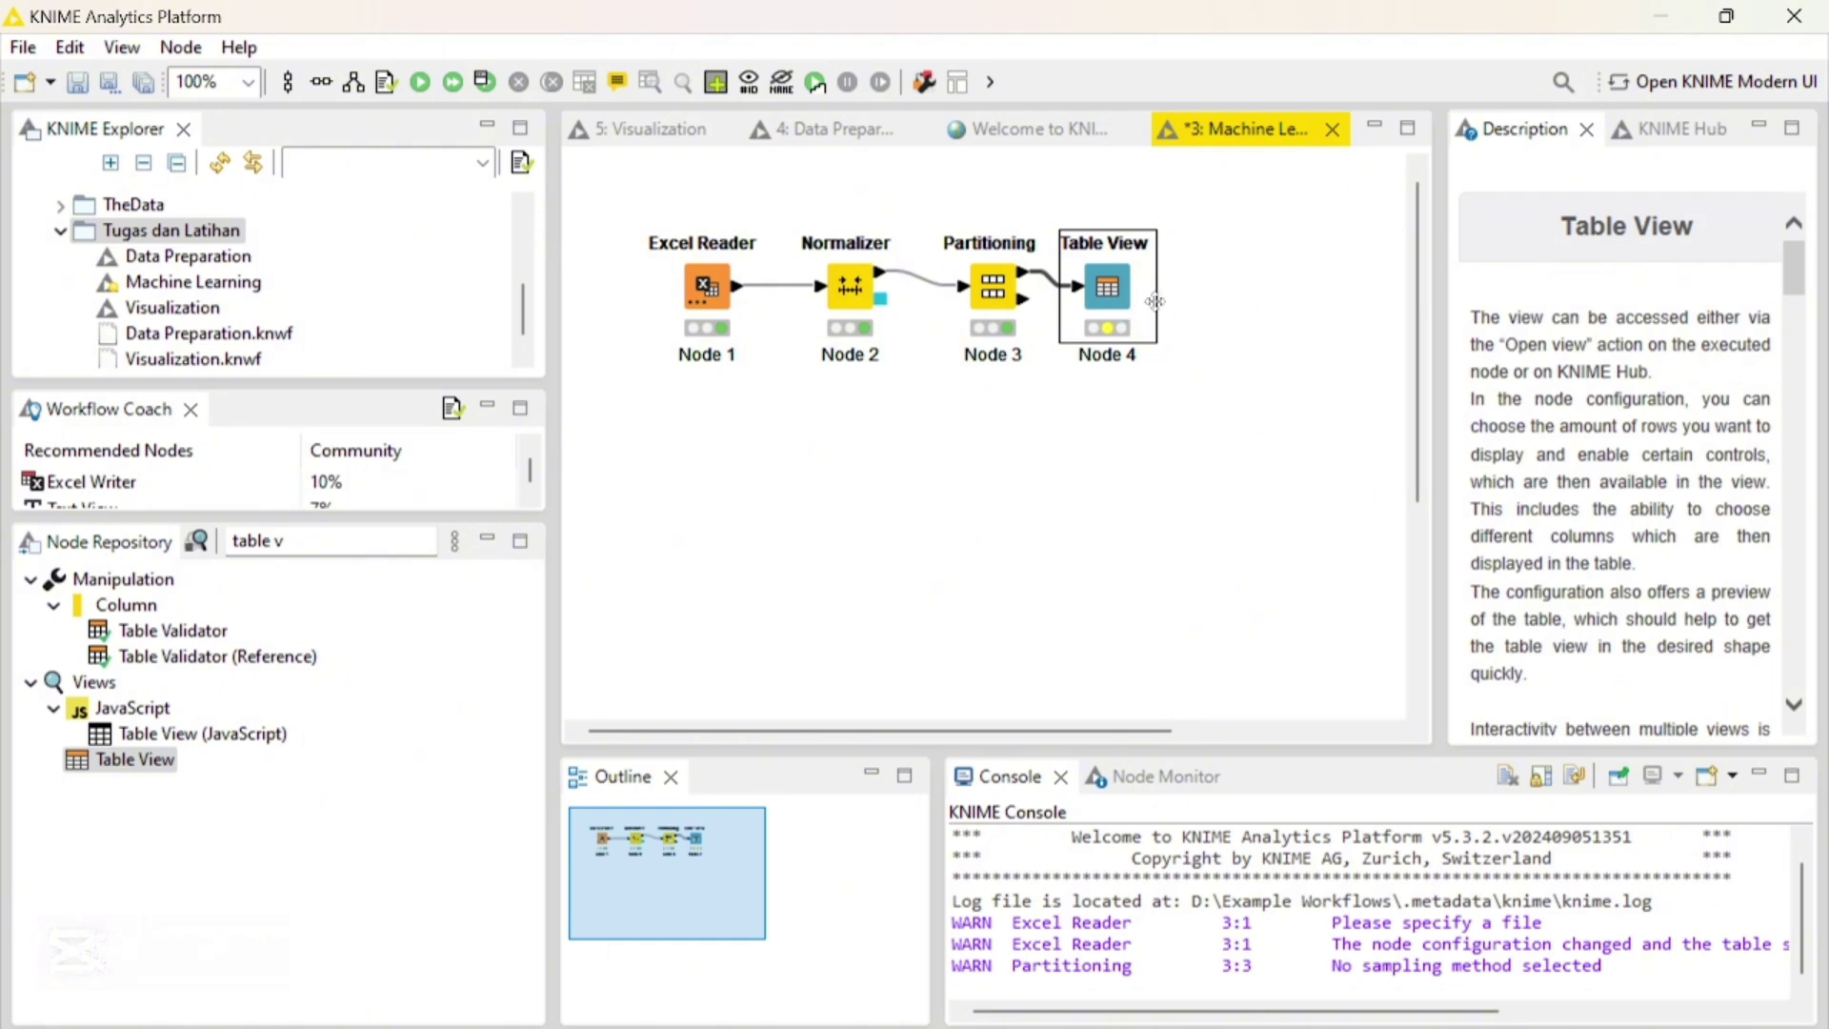
drag(1148, 301, 1147, 249)
Add a second Table View below the first and connect it to the Partitioning node's second output
double_click(162, 759)
drag(1135, 459, 1135, 402)
drag(1023, 300, 1105, 401)
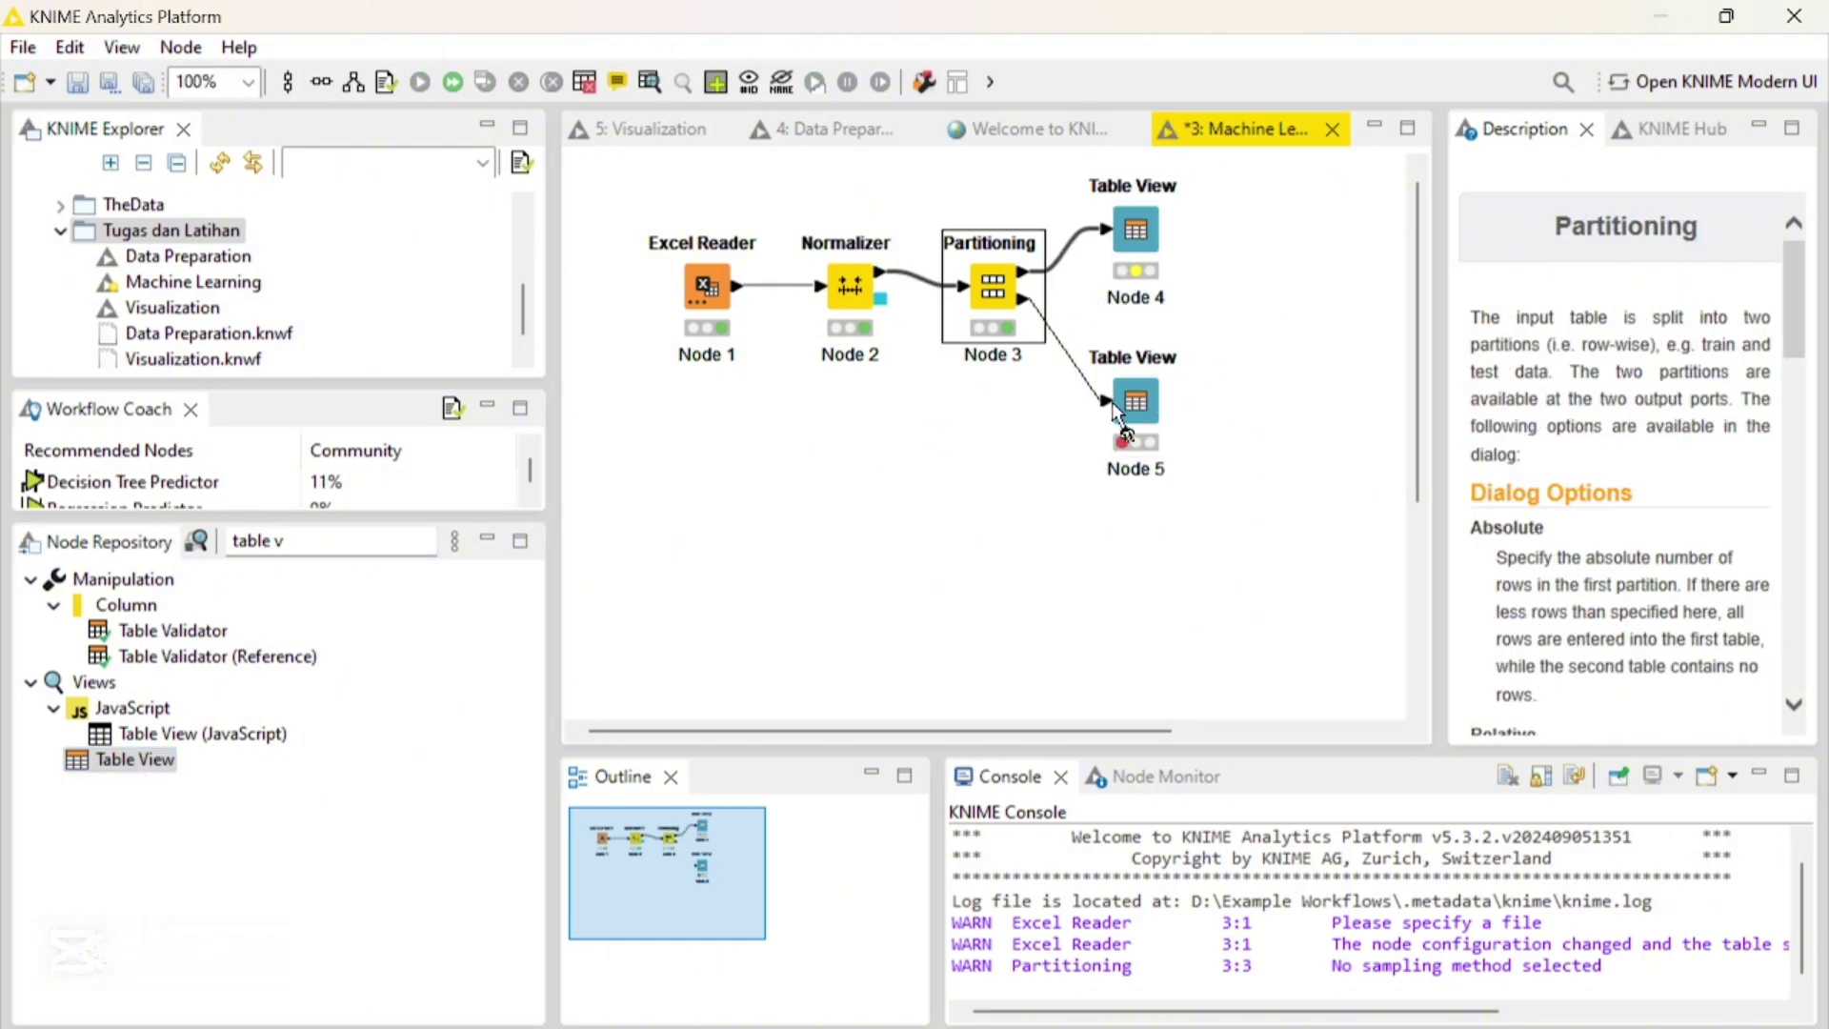
click(1222, 388)
Execute both Table View nodes attached to the Partitioning outputs
click(1139, 234)
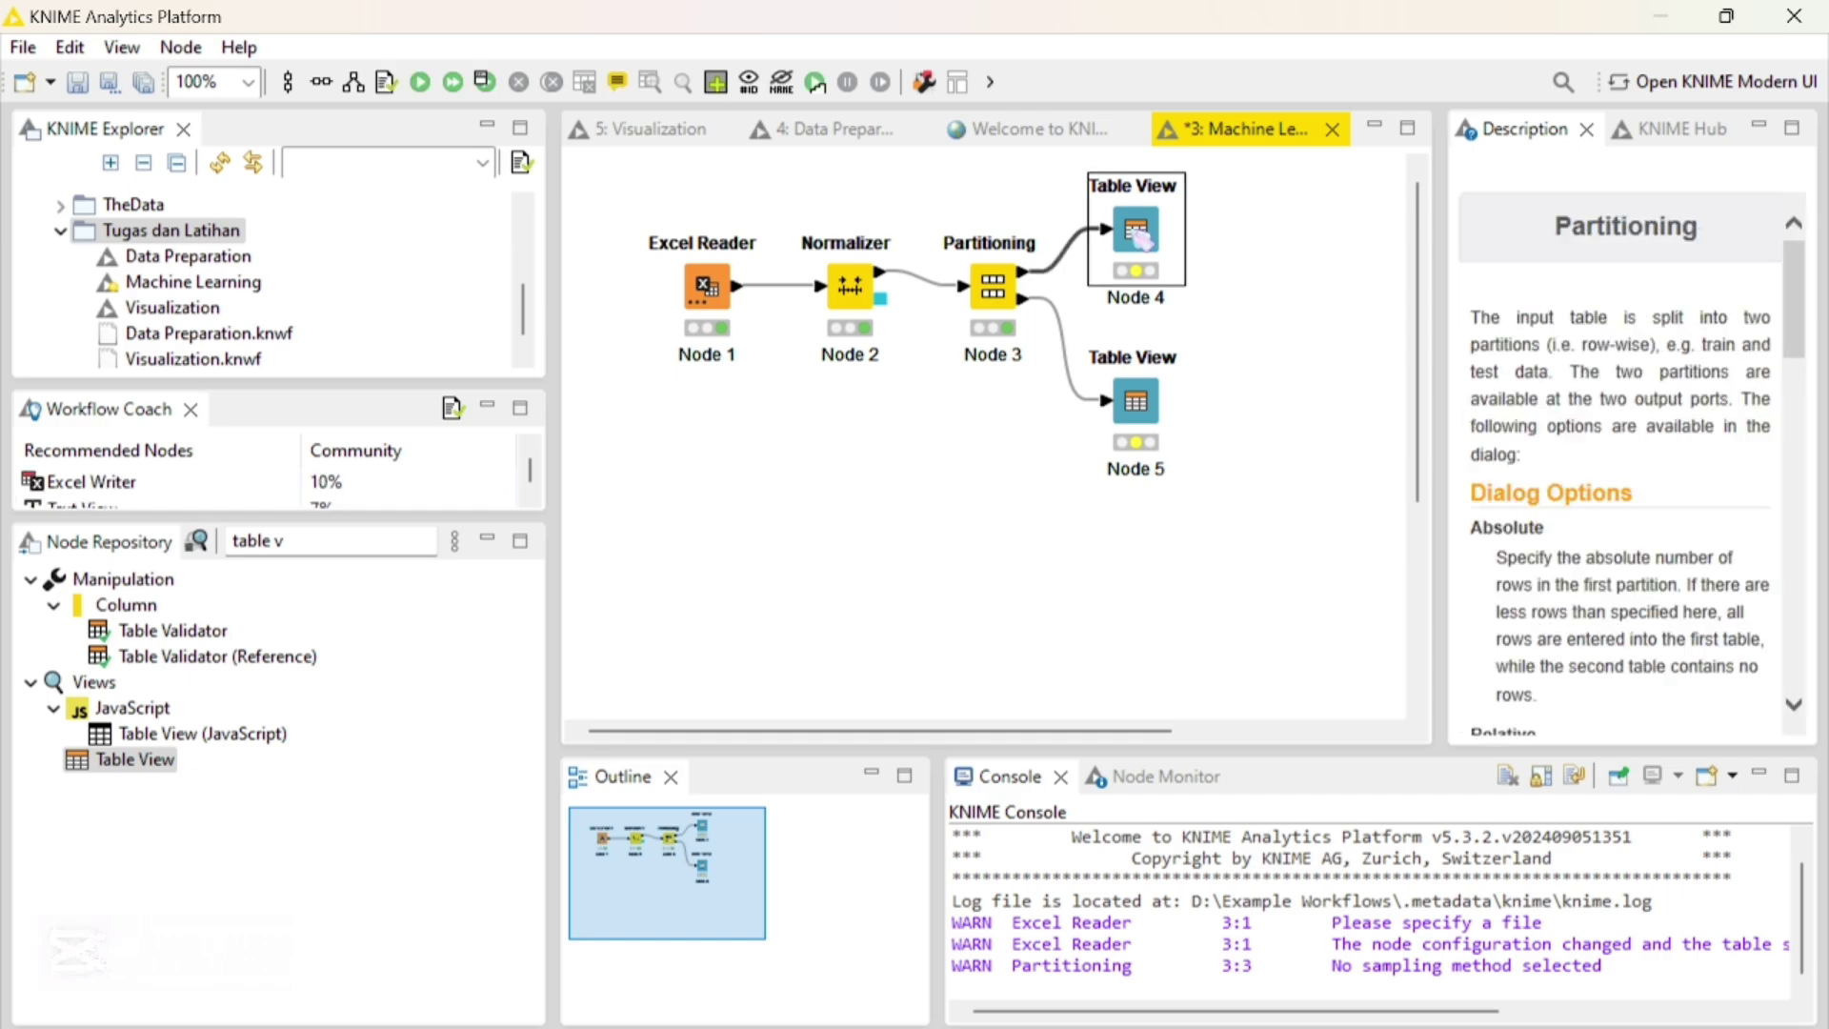
right_click(1139, 234)
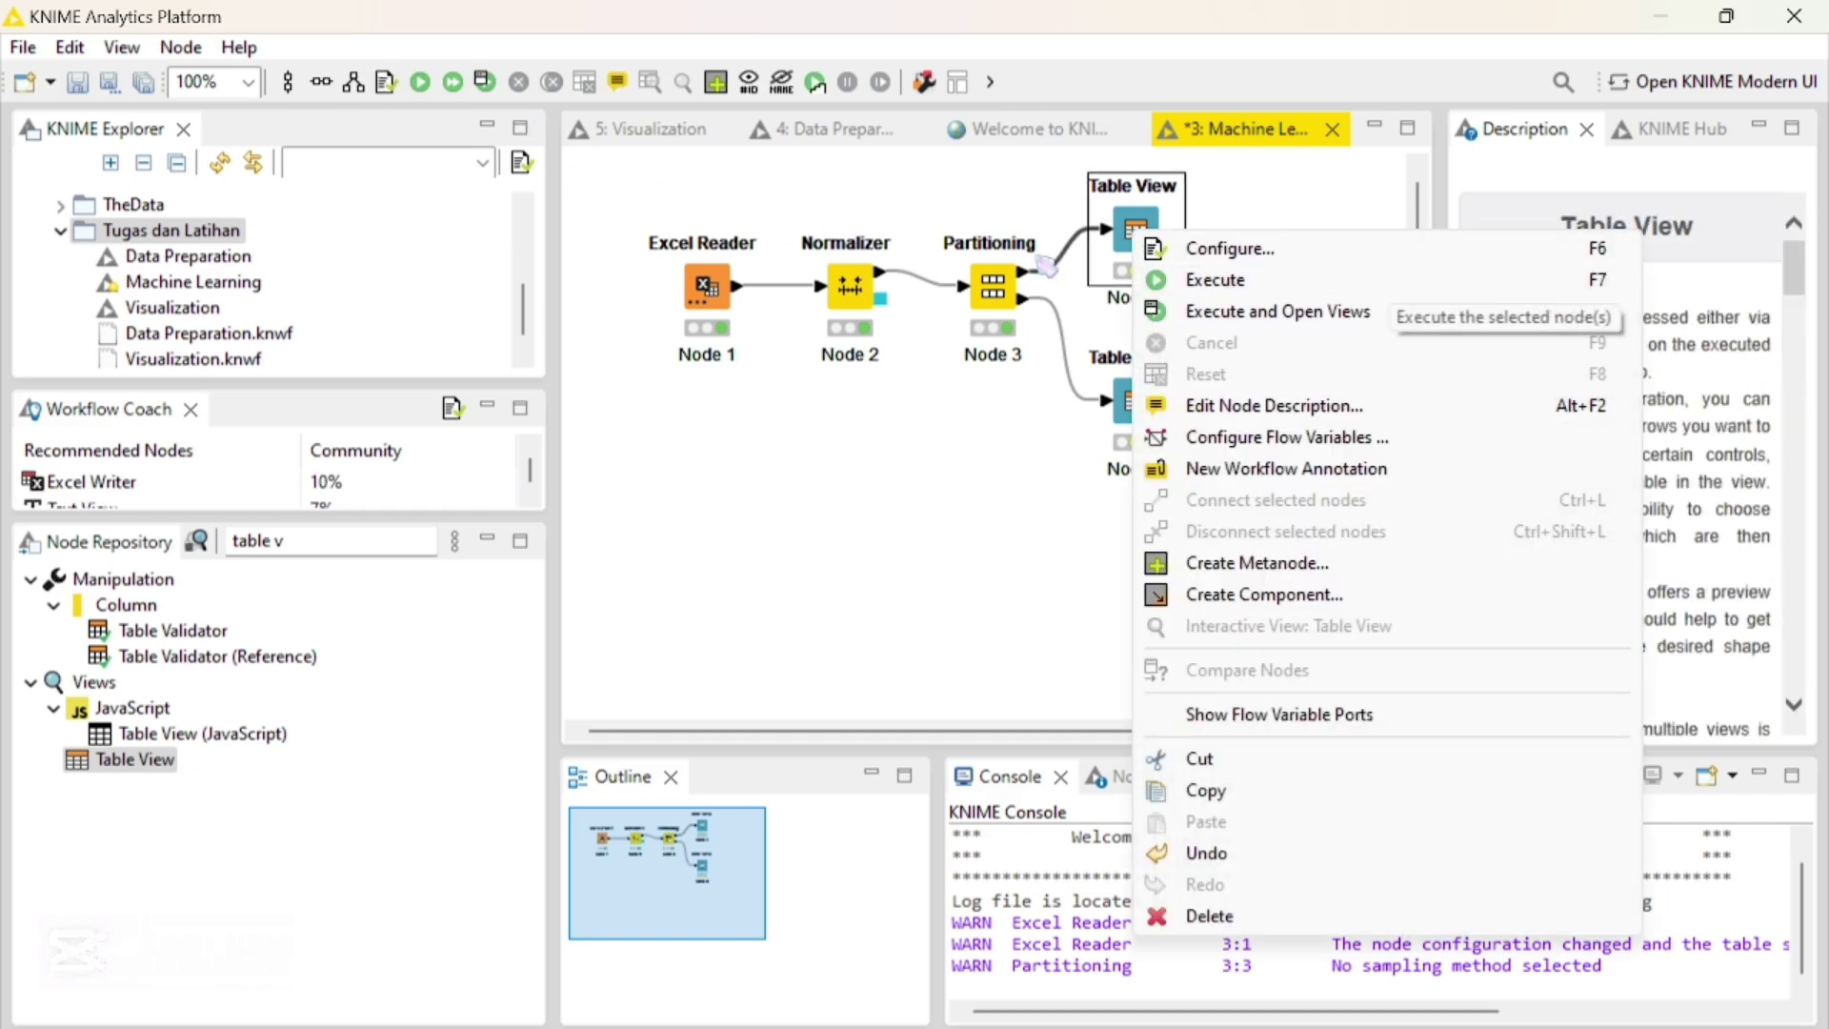
click(1181, 280)
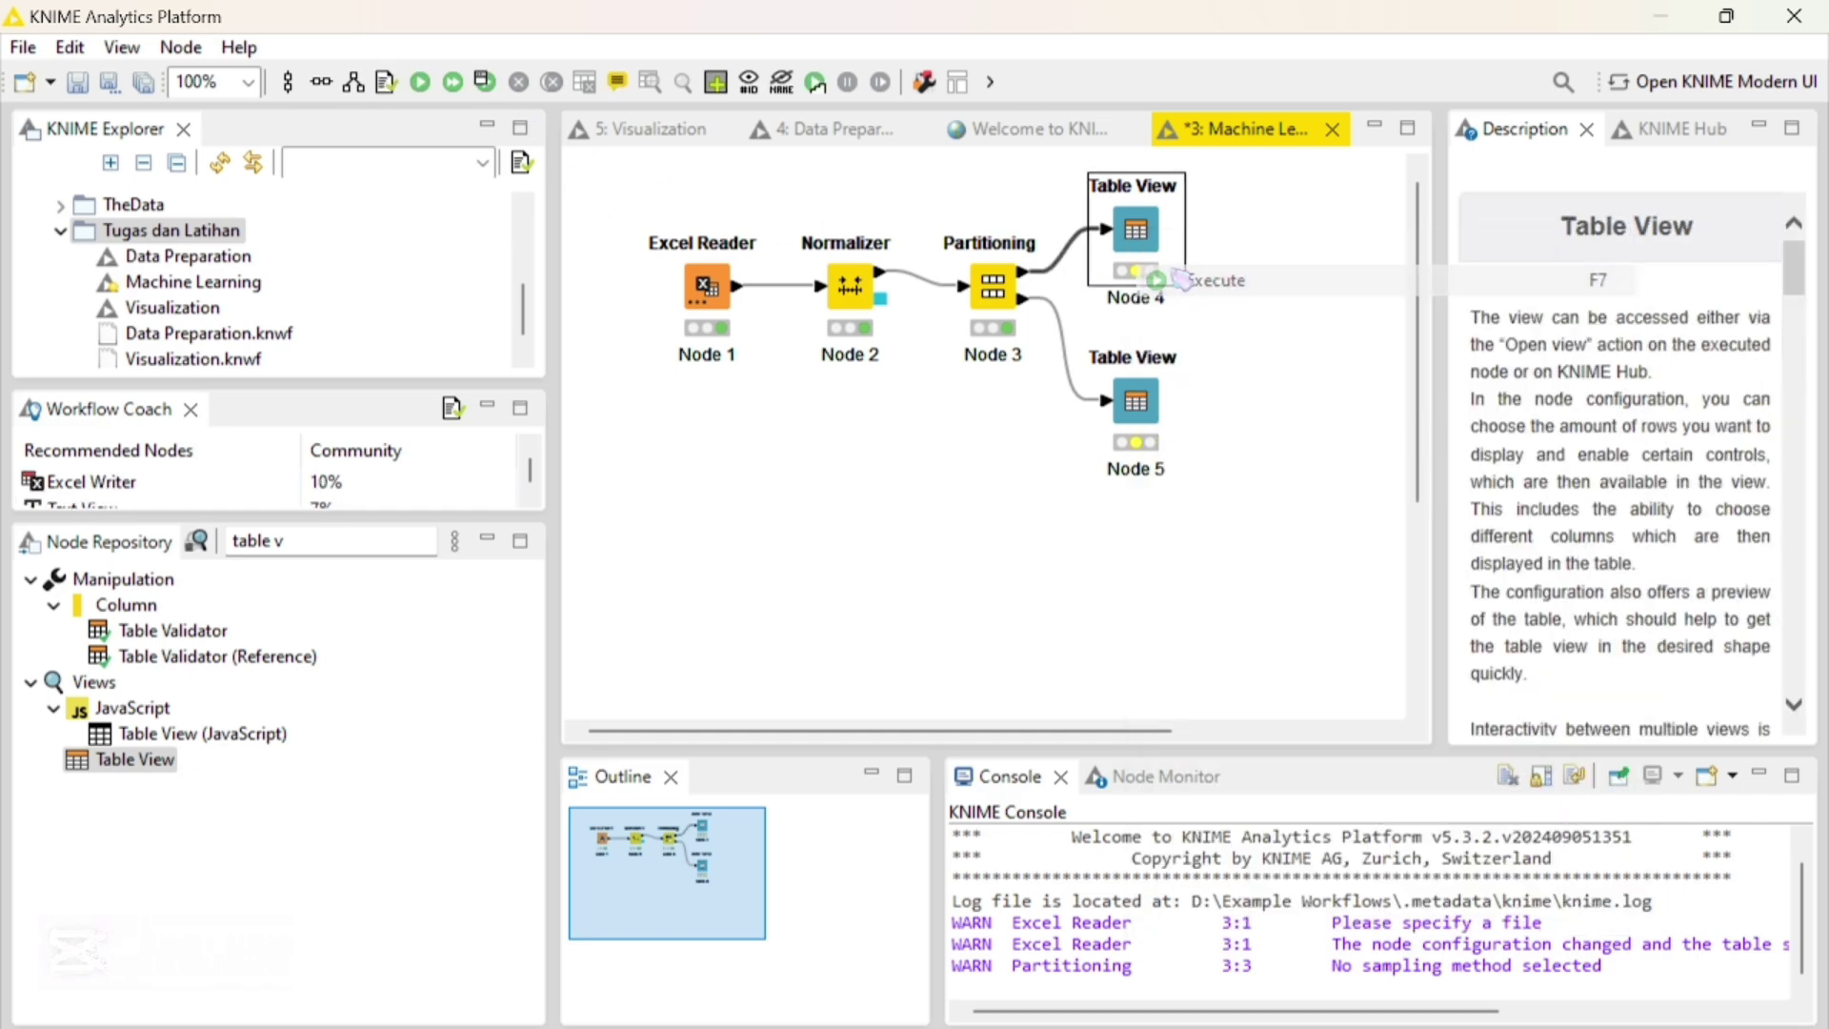
right_click(1149, 404)
click(1191, 419)
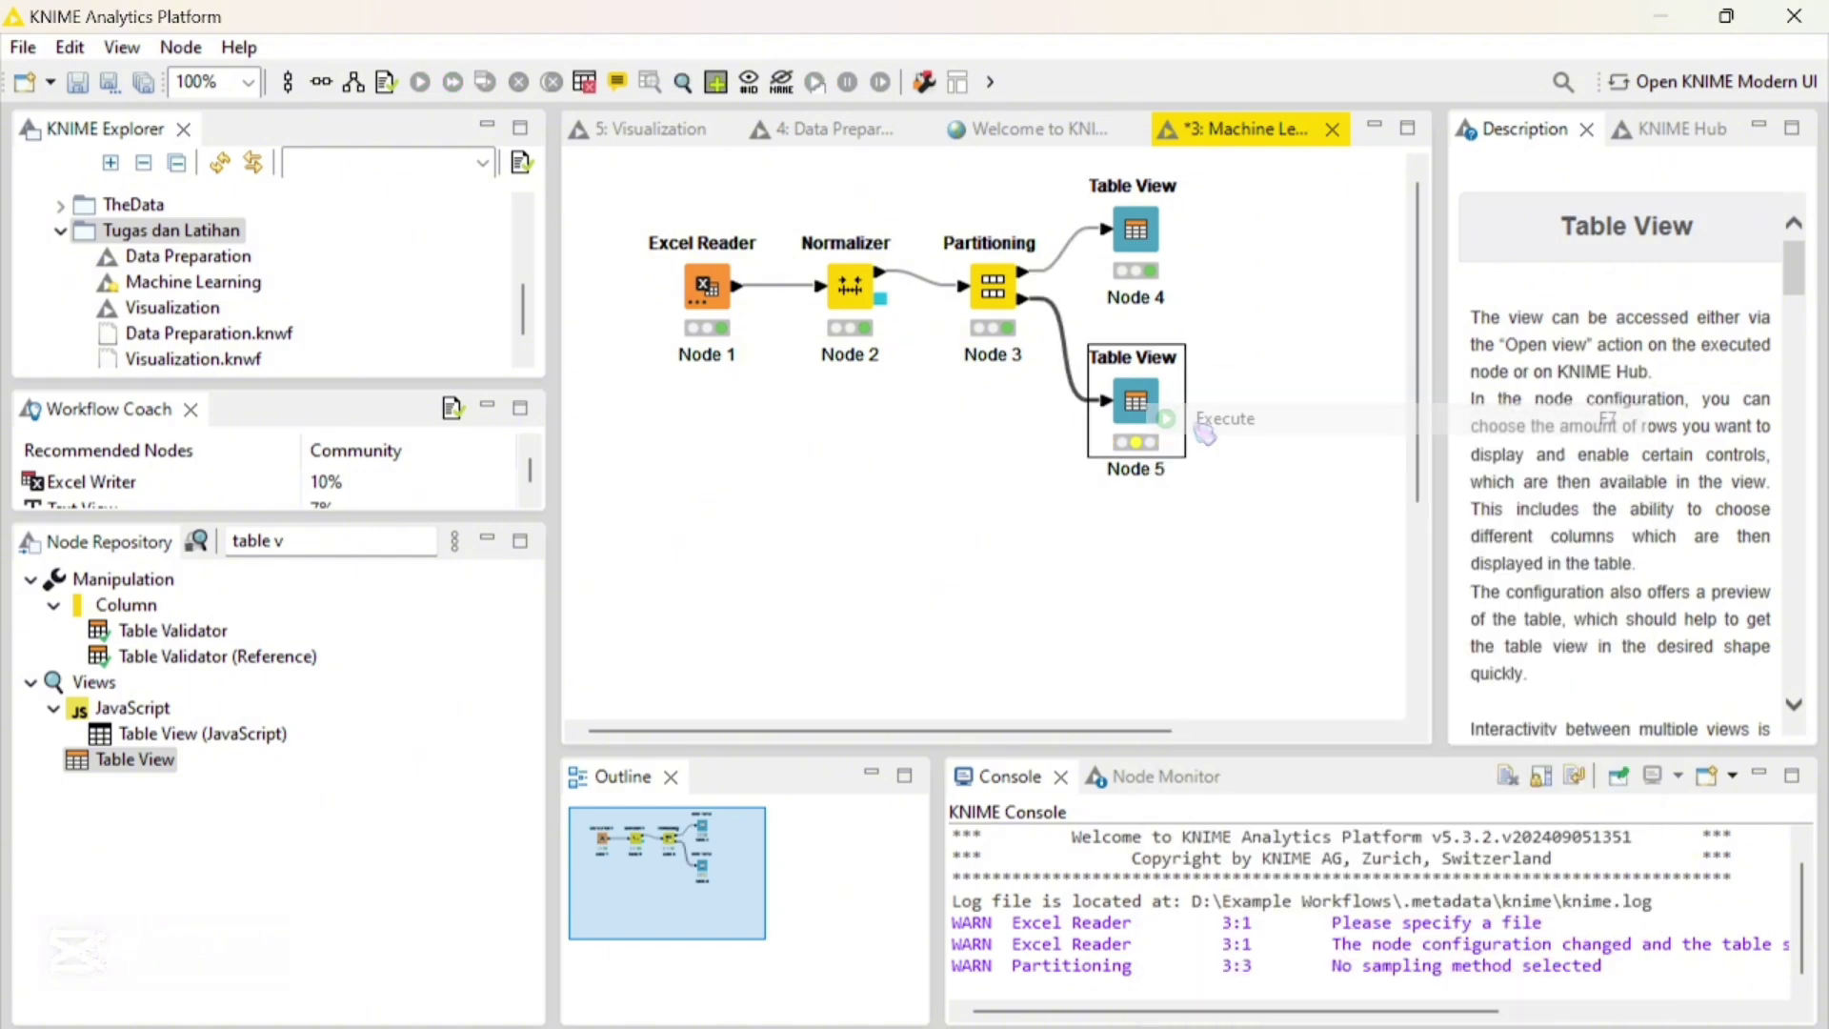
Open the interactive views of both Table View nodes to examine the training and test partitions
click(1134, 285)
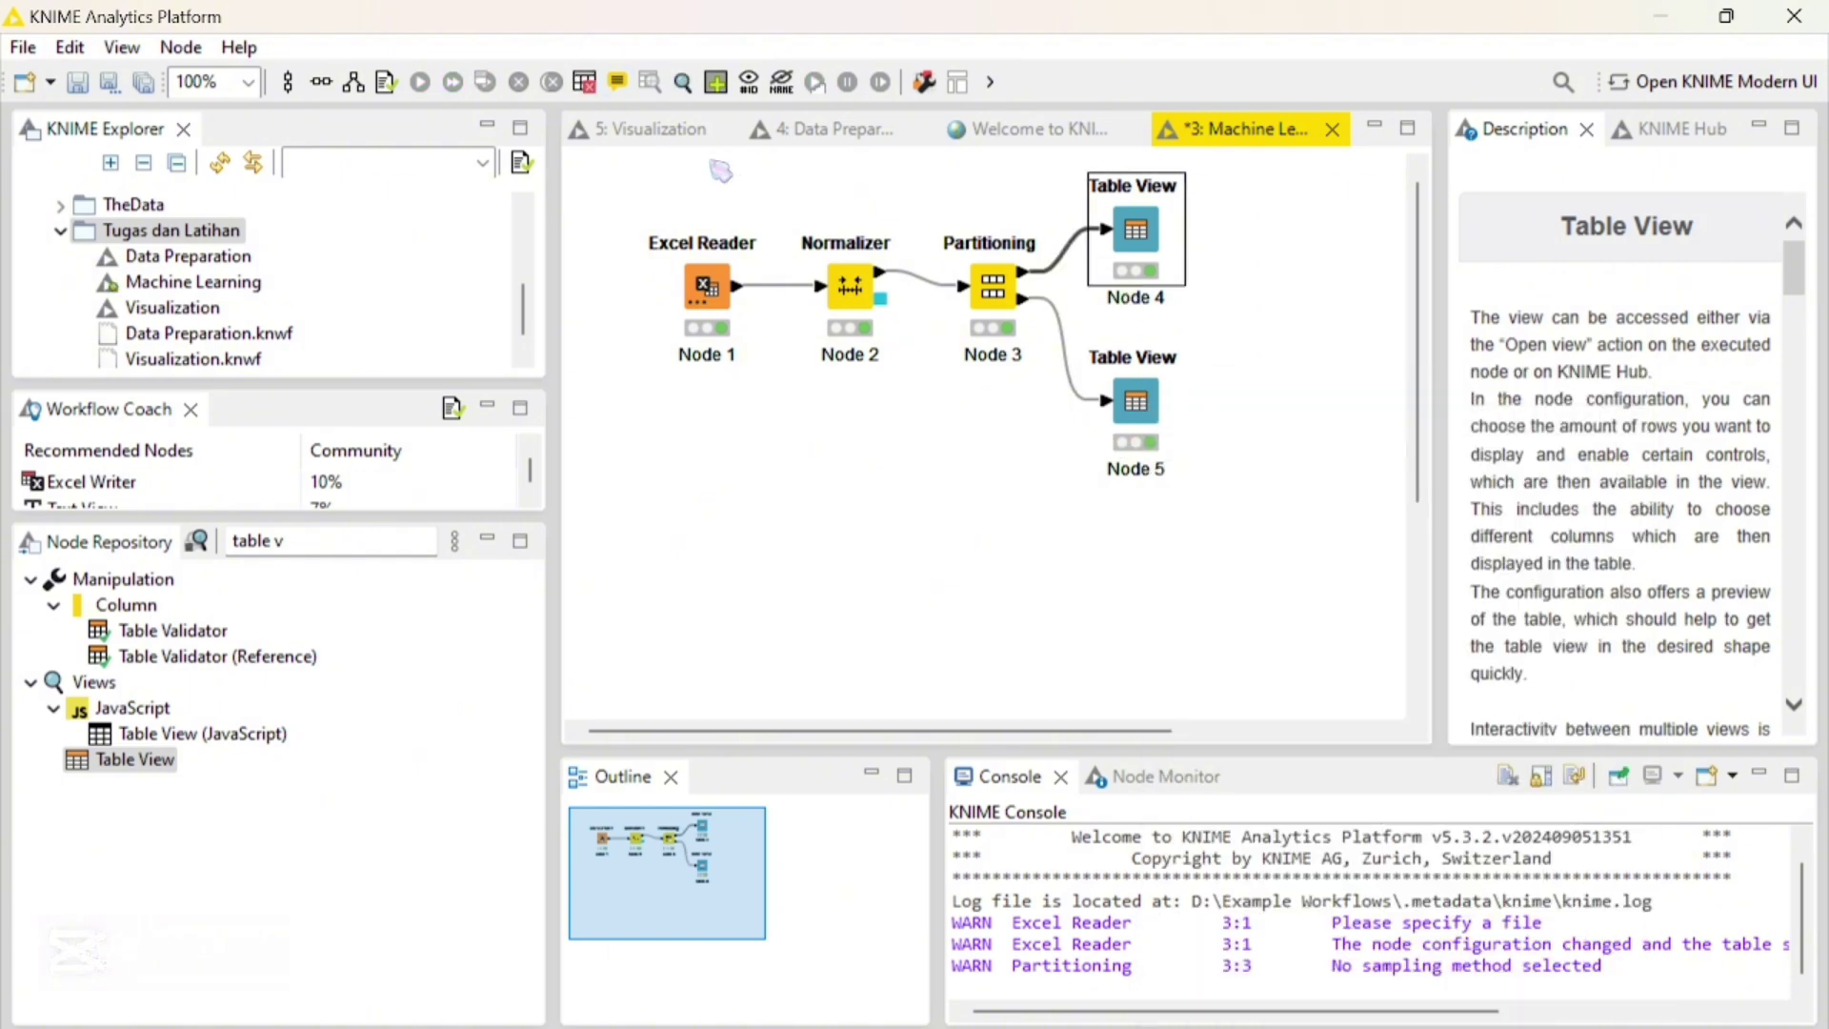
click(688, 85)
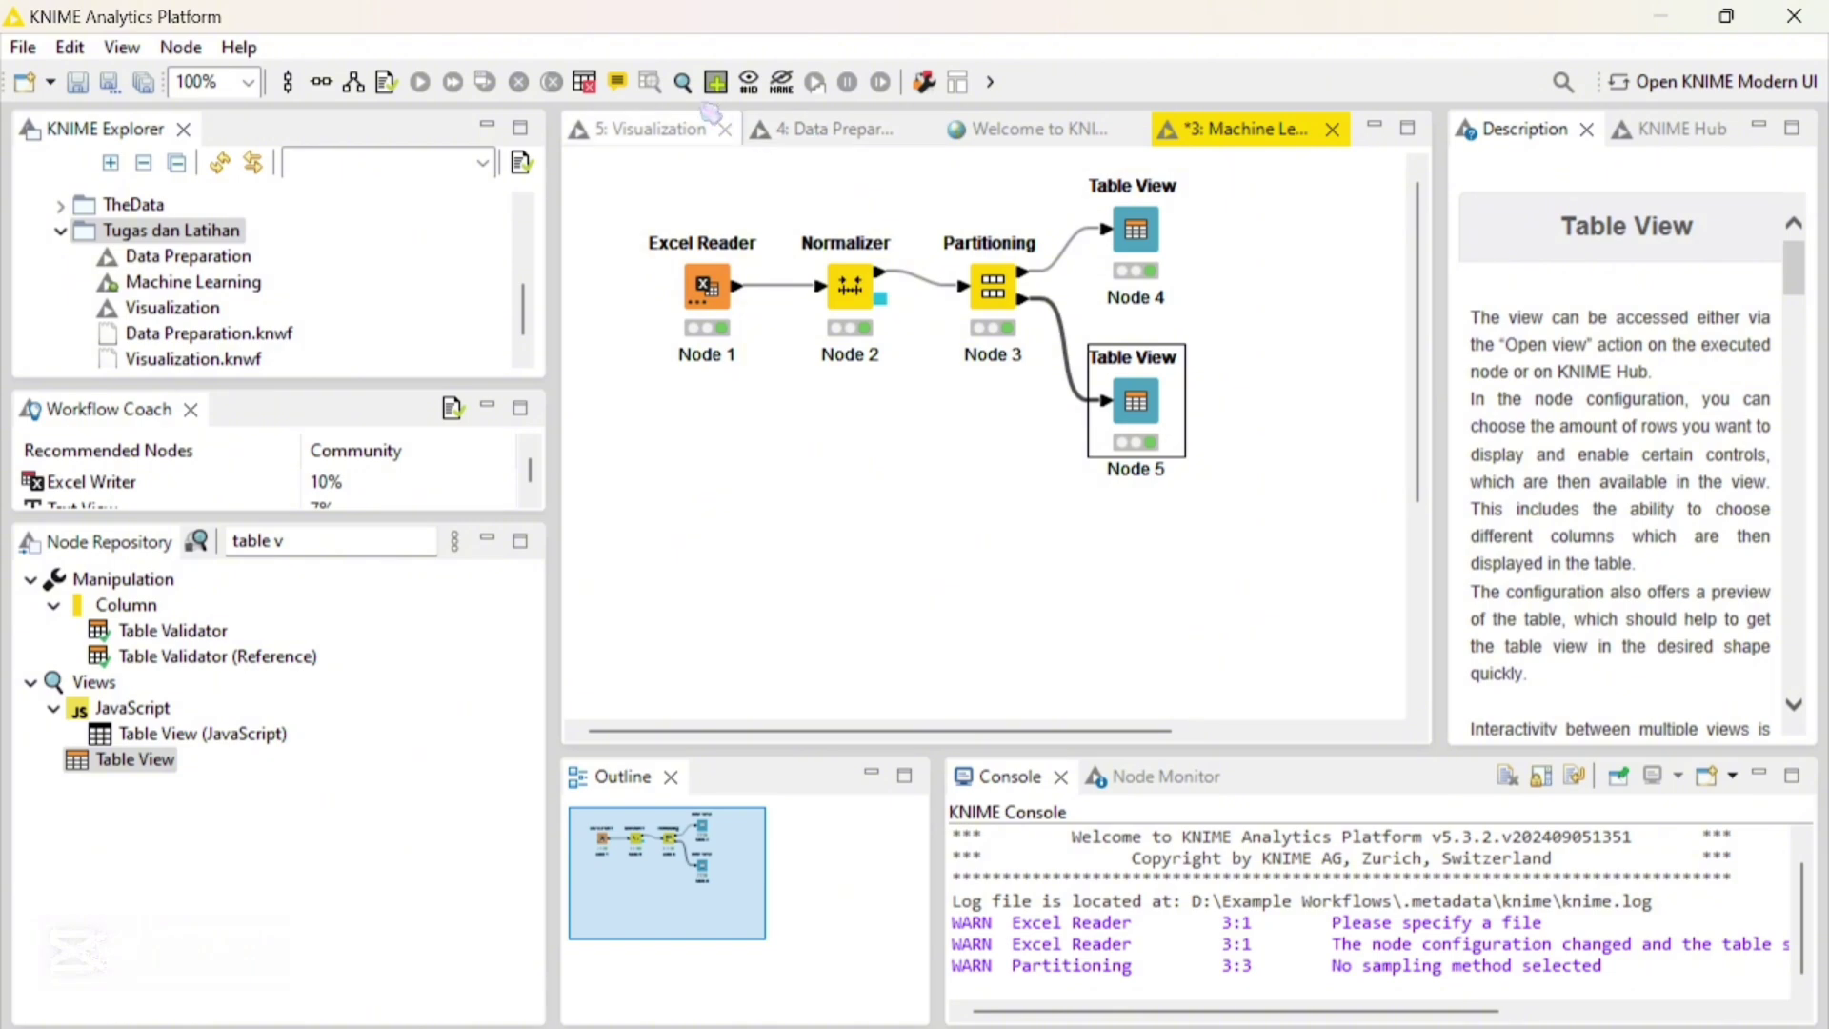
click(685, 84)
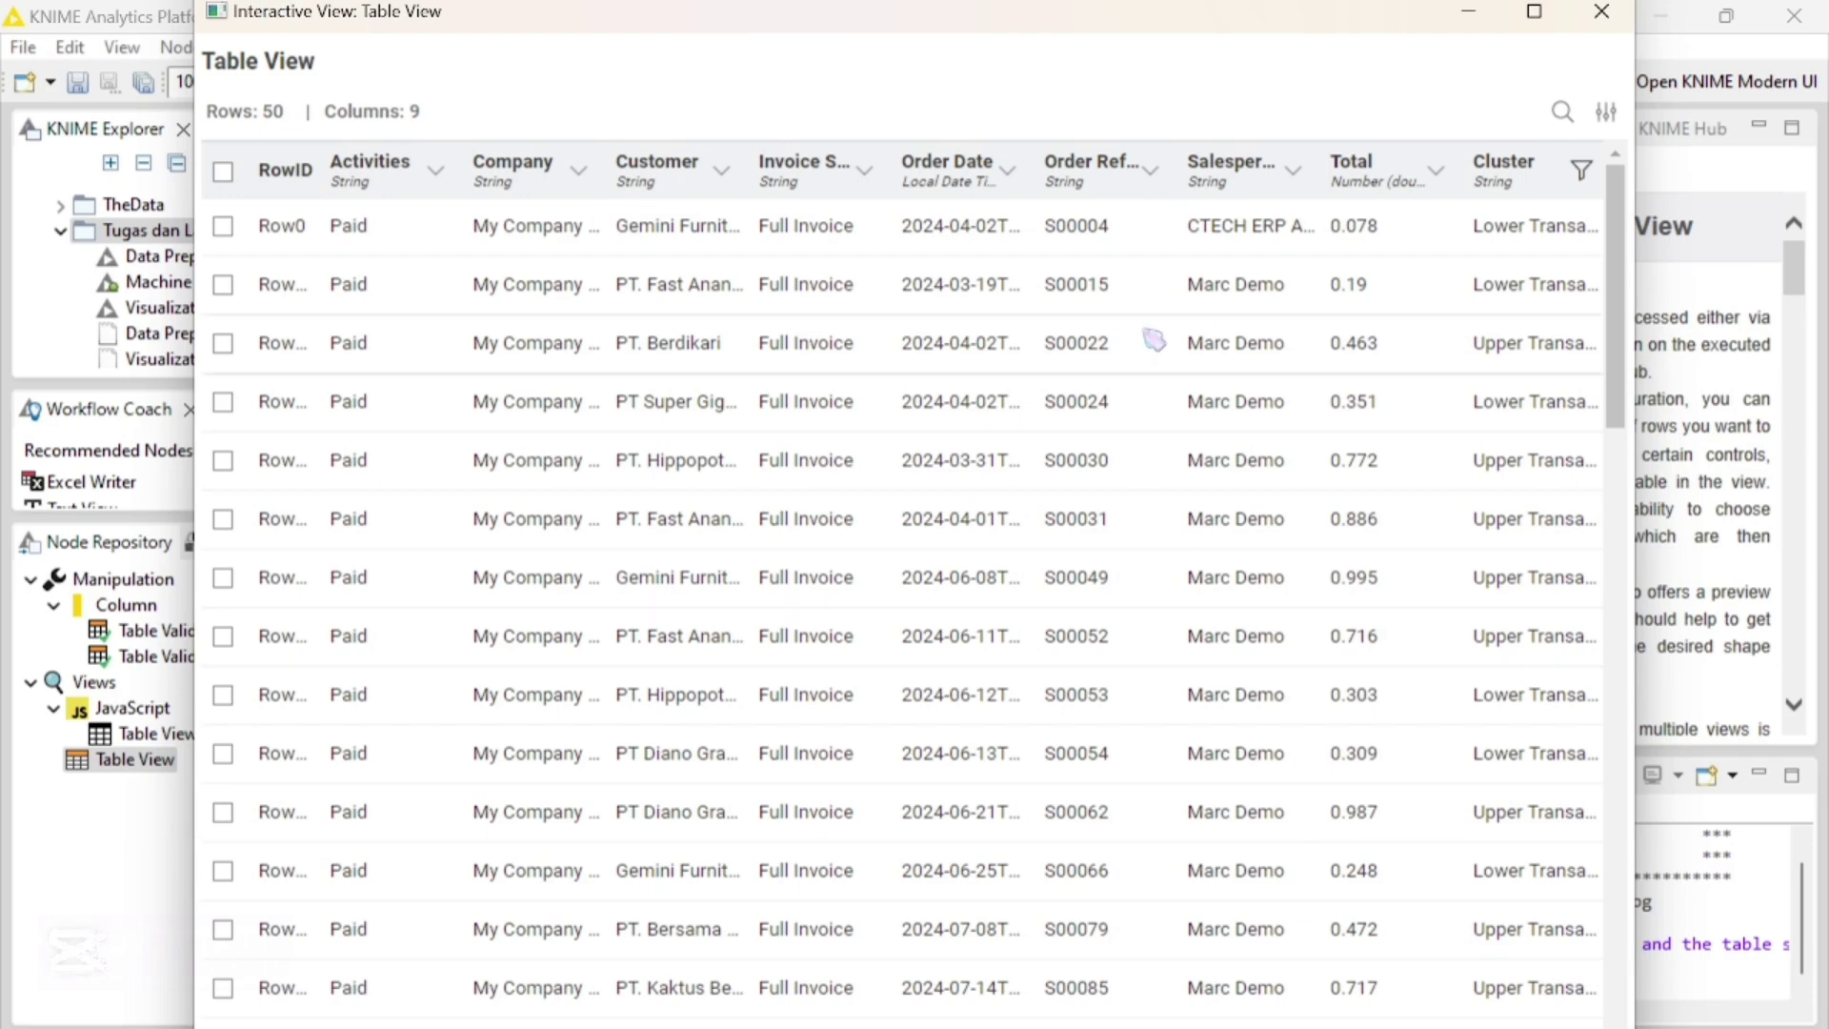
click(1603, 12)
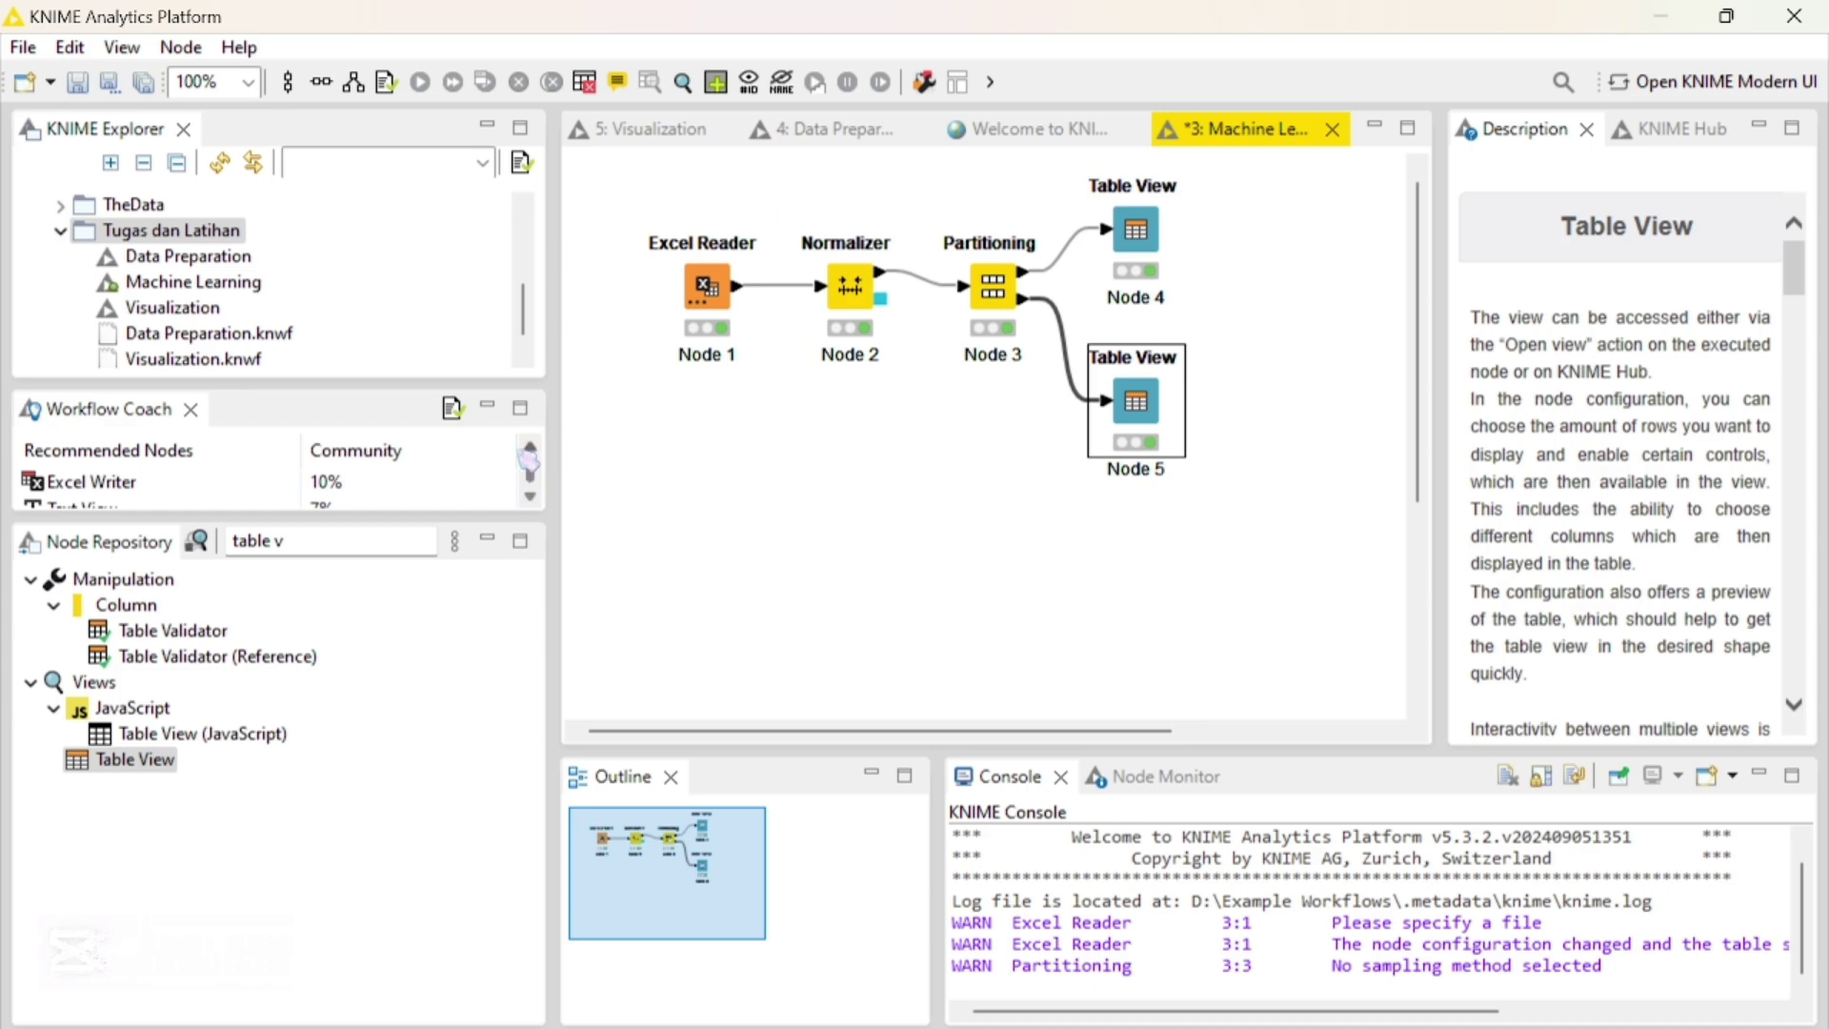
Add a Naive Bayes Learner beside the upper Table View and connect it to the Partitioning node's first output
click(252, 540)
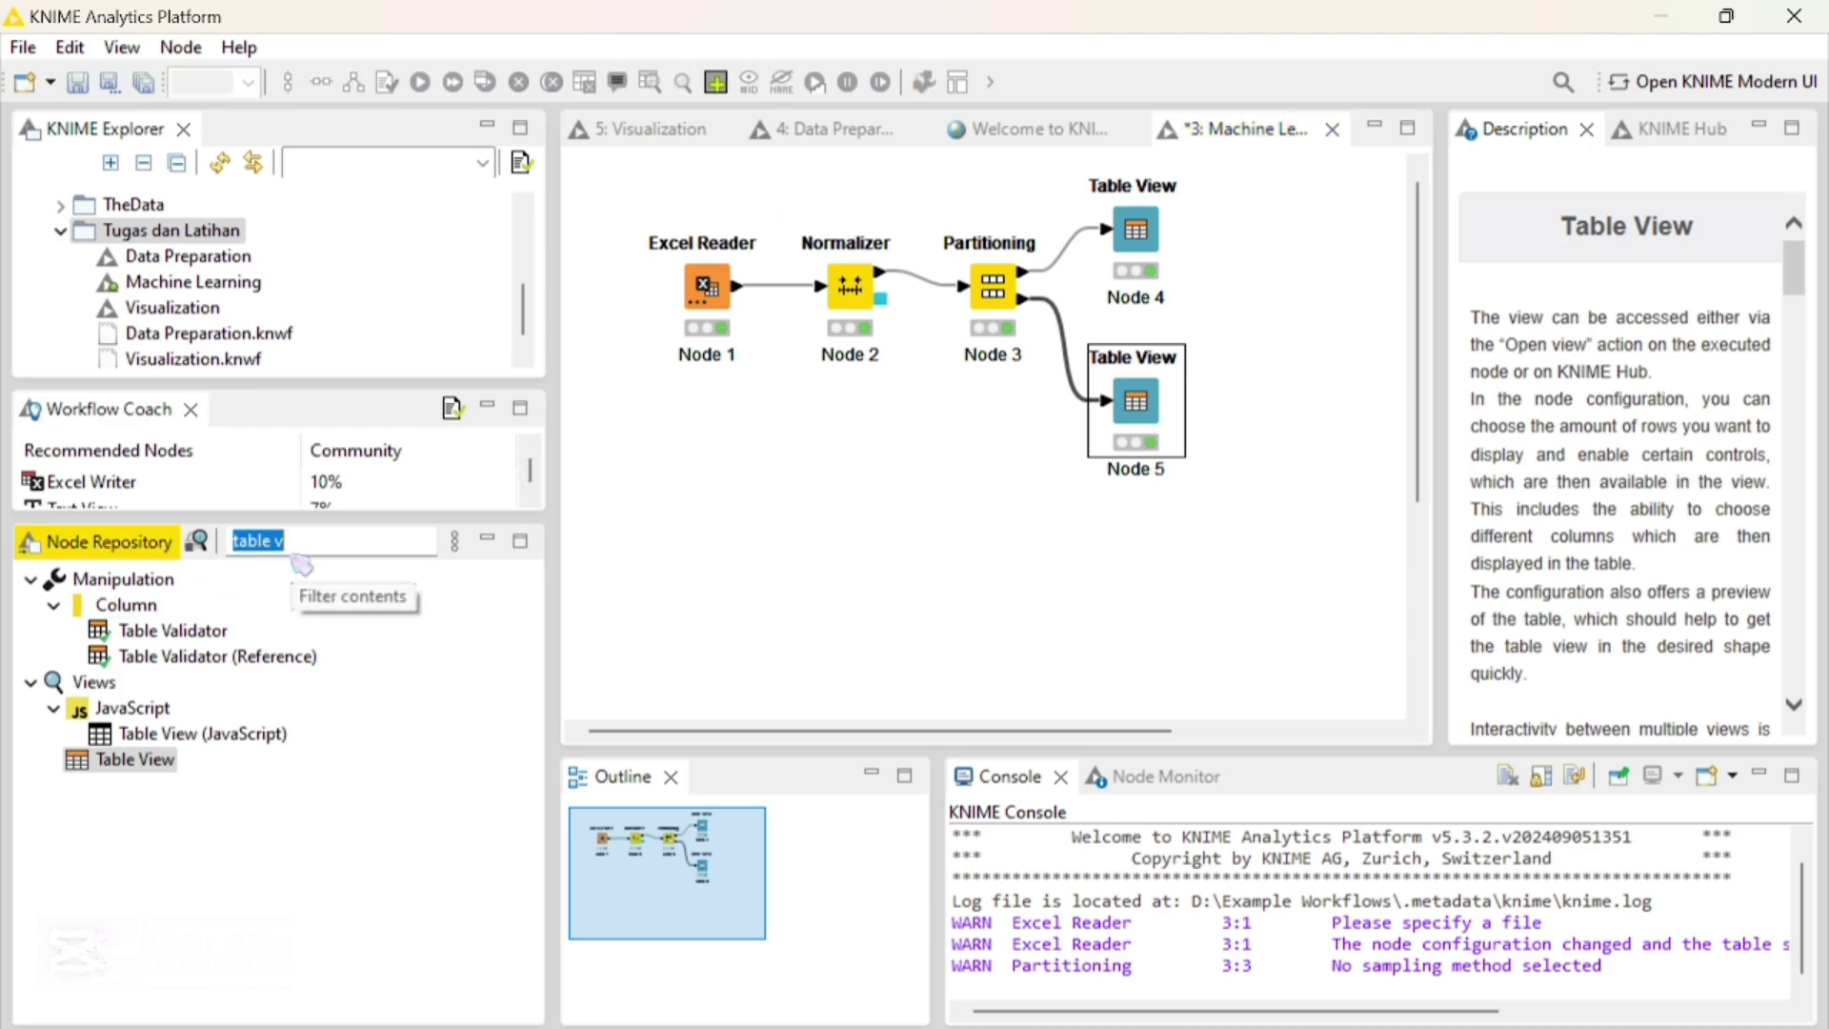
text(naiv)
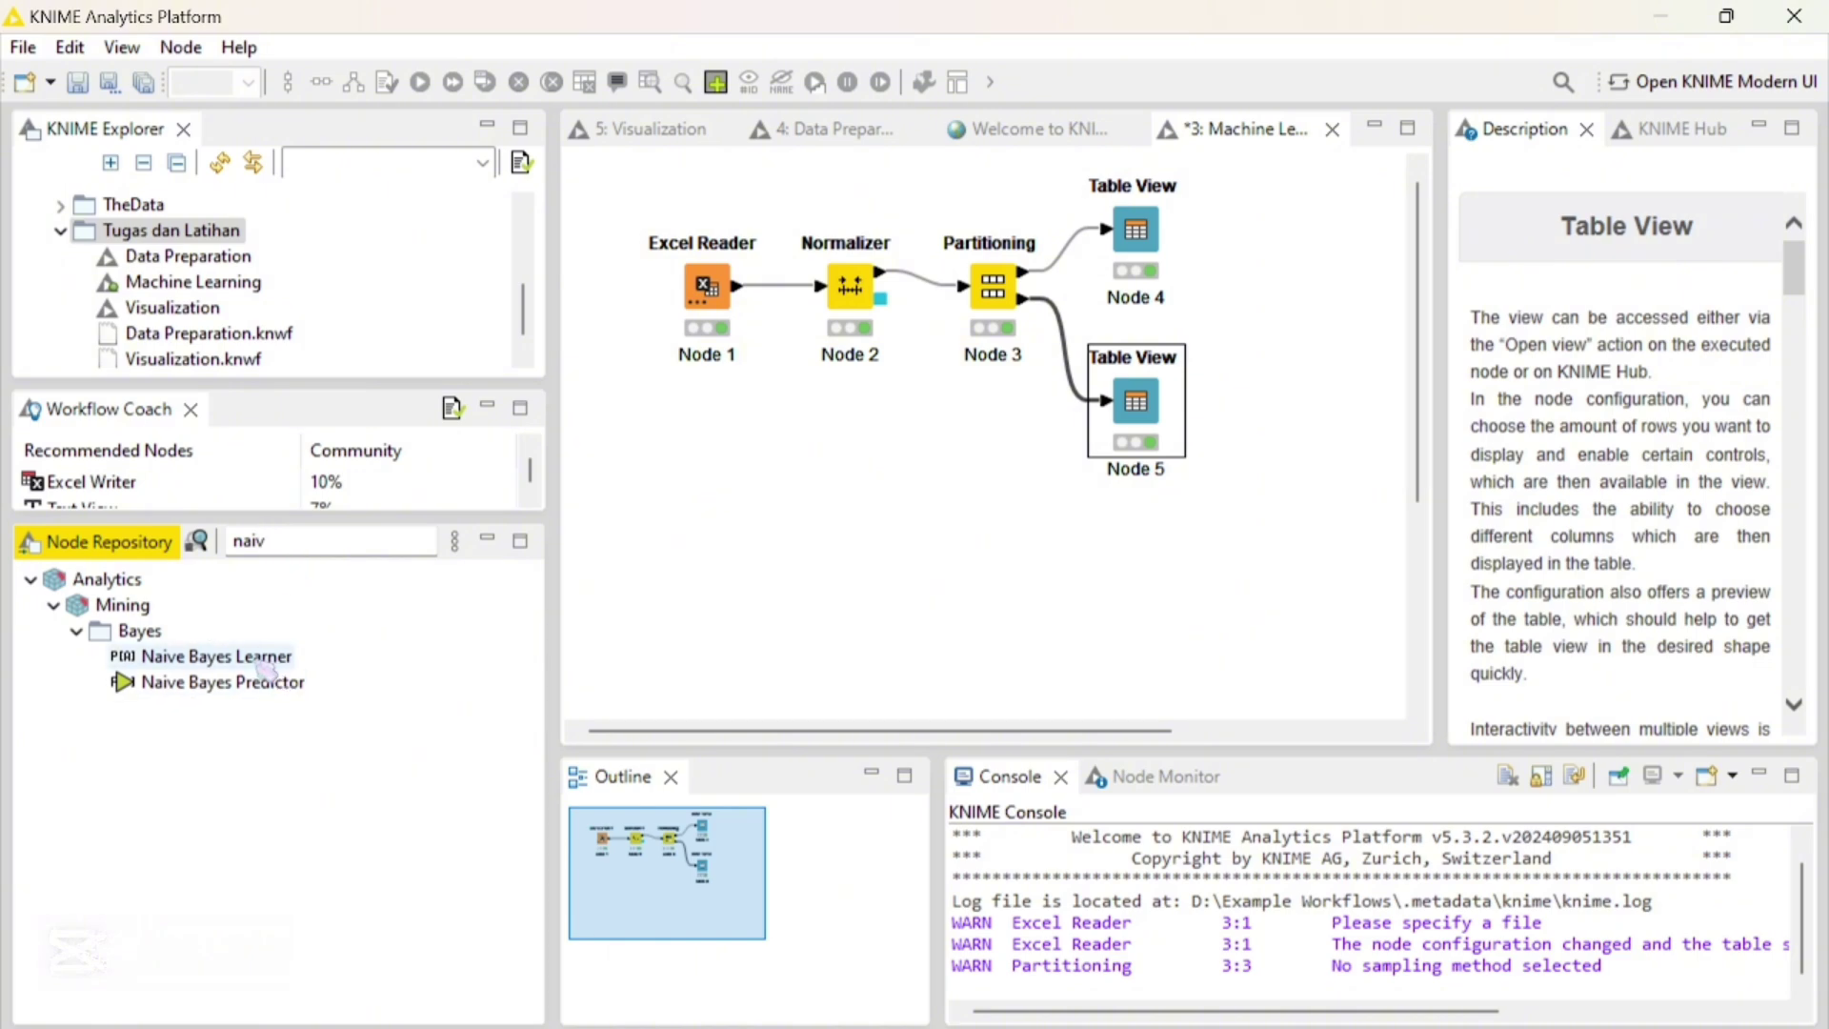
double_click(262, 659)
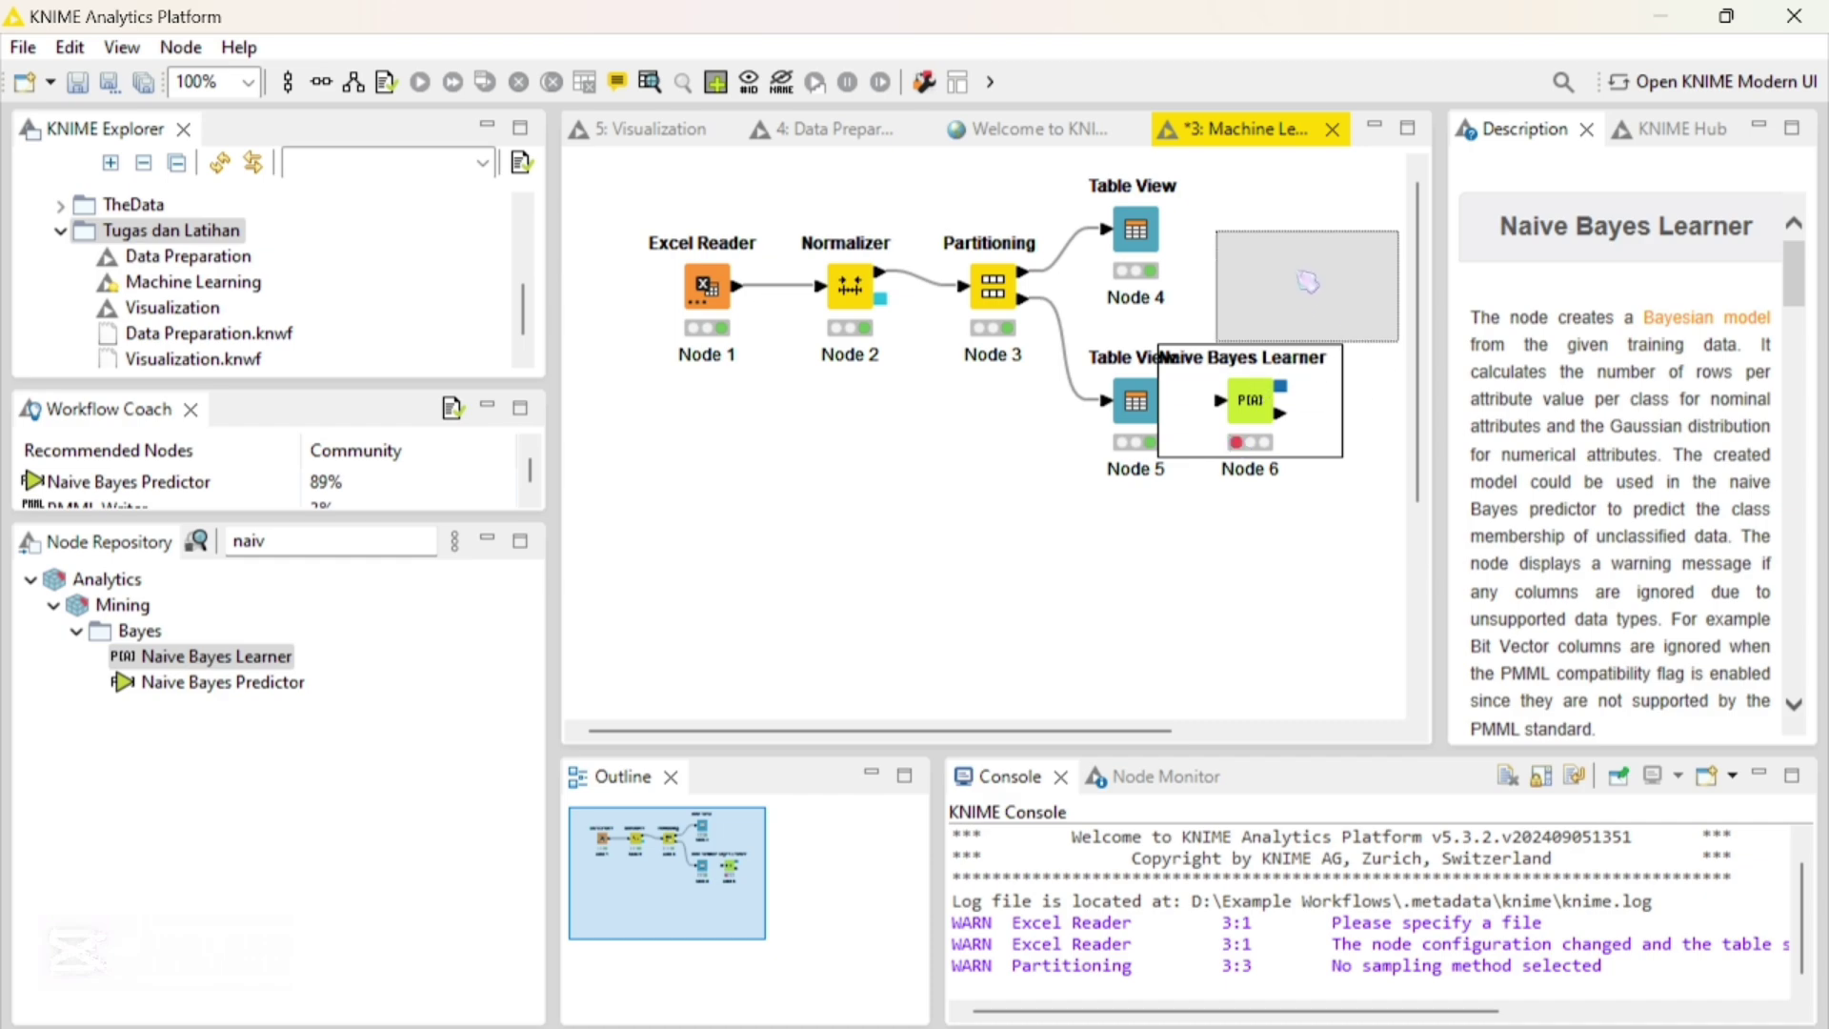
drag(1238, 445, 1267, 302)
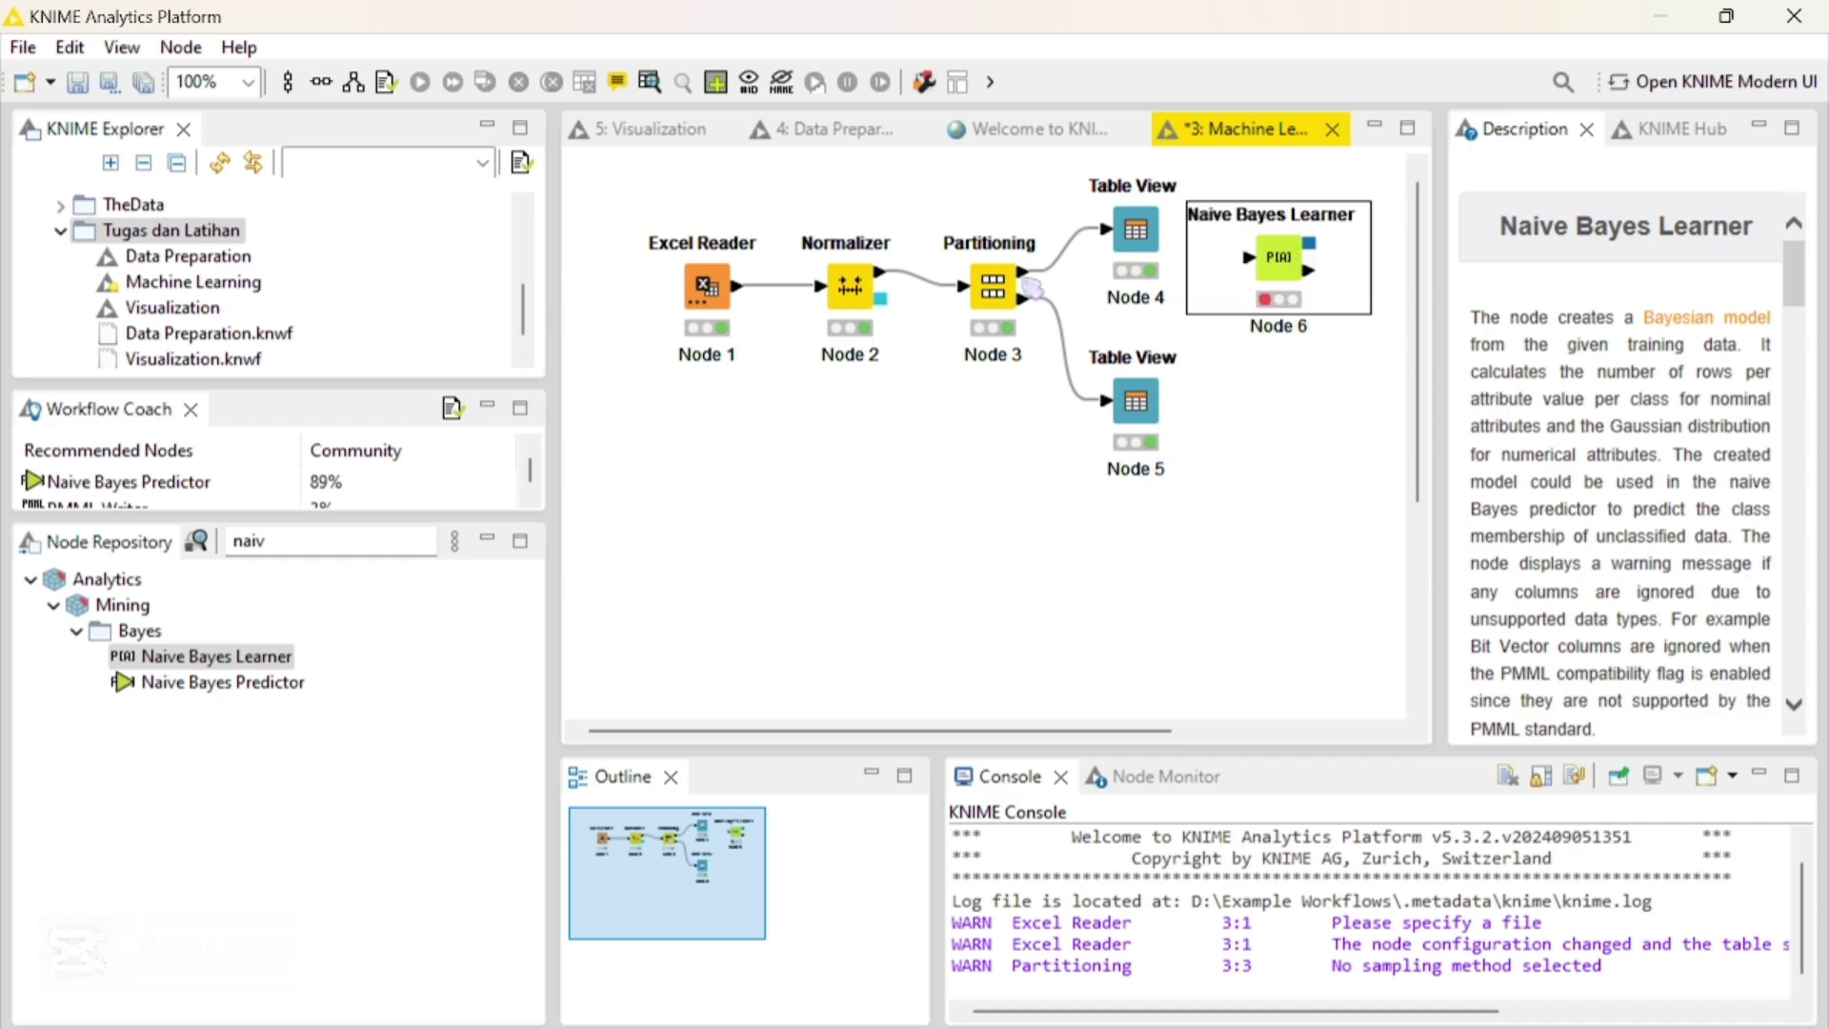
drag(1024, 274, 1288, 295)
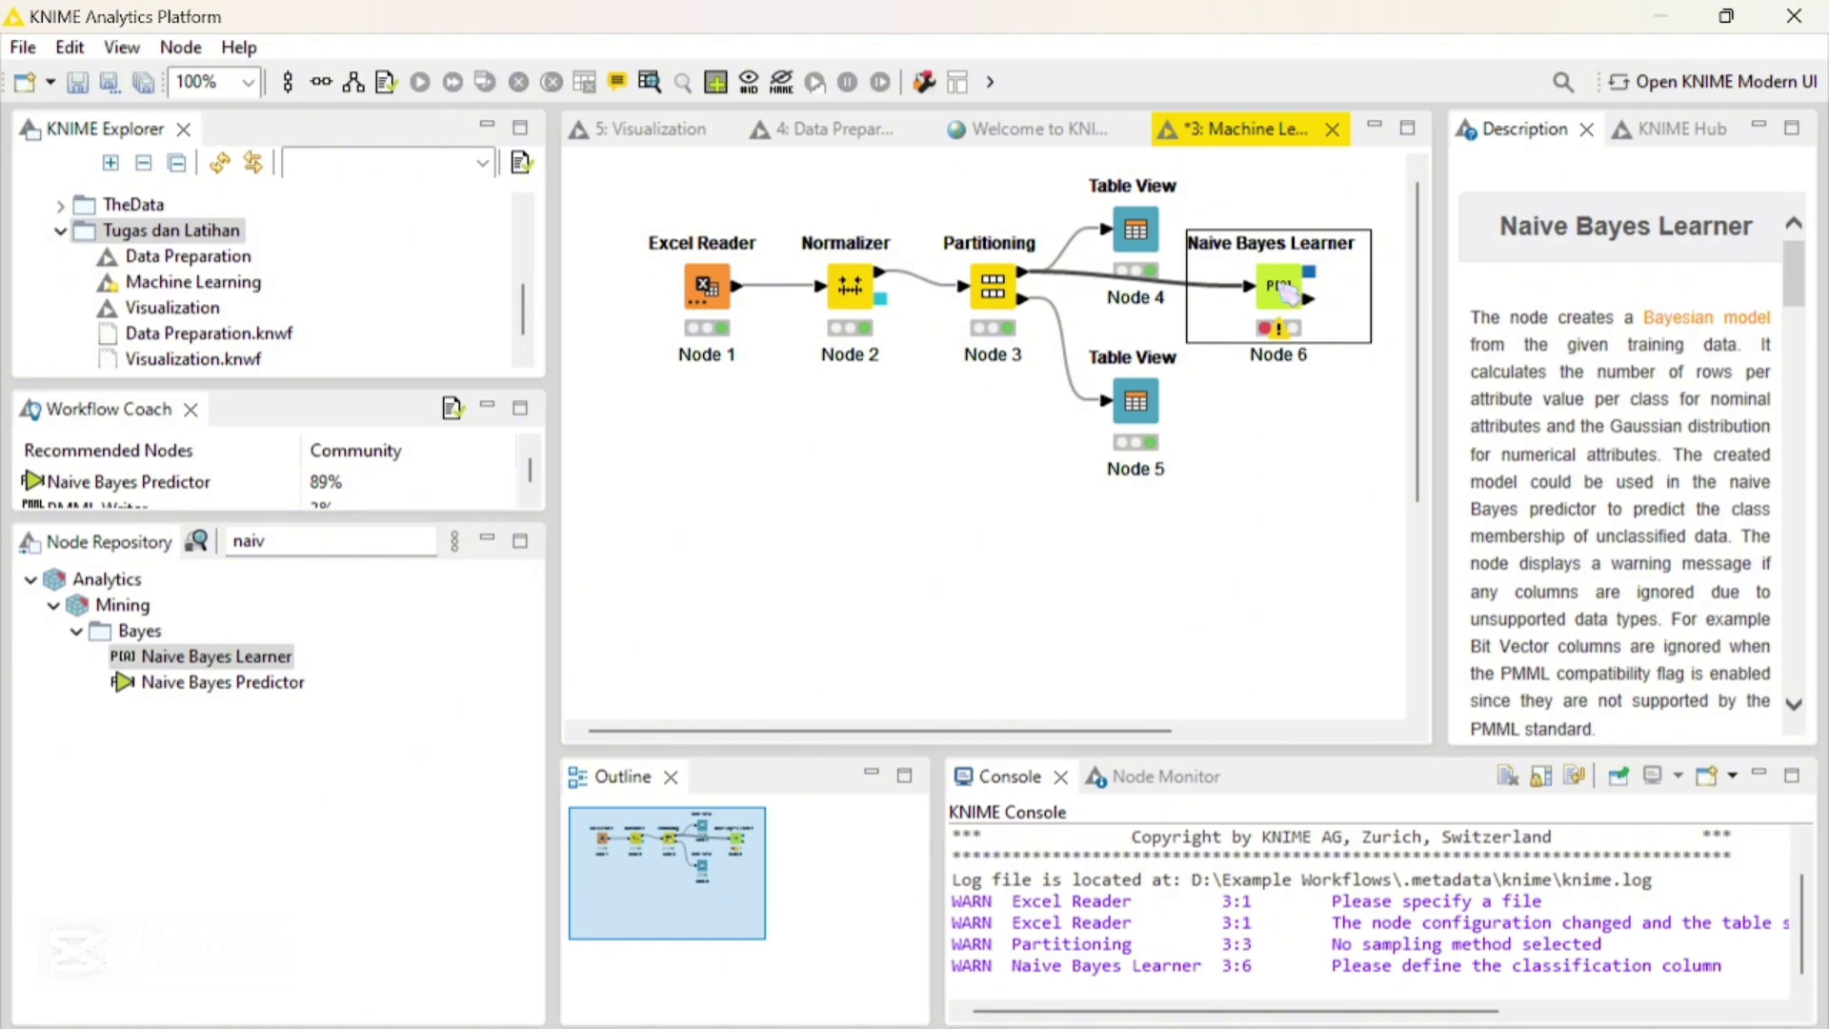
Configure the Naive Bayes Learner with Cluster as classification column and at most 100 unique nominal values per attribute, and execute it
double_click(1288, 293)
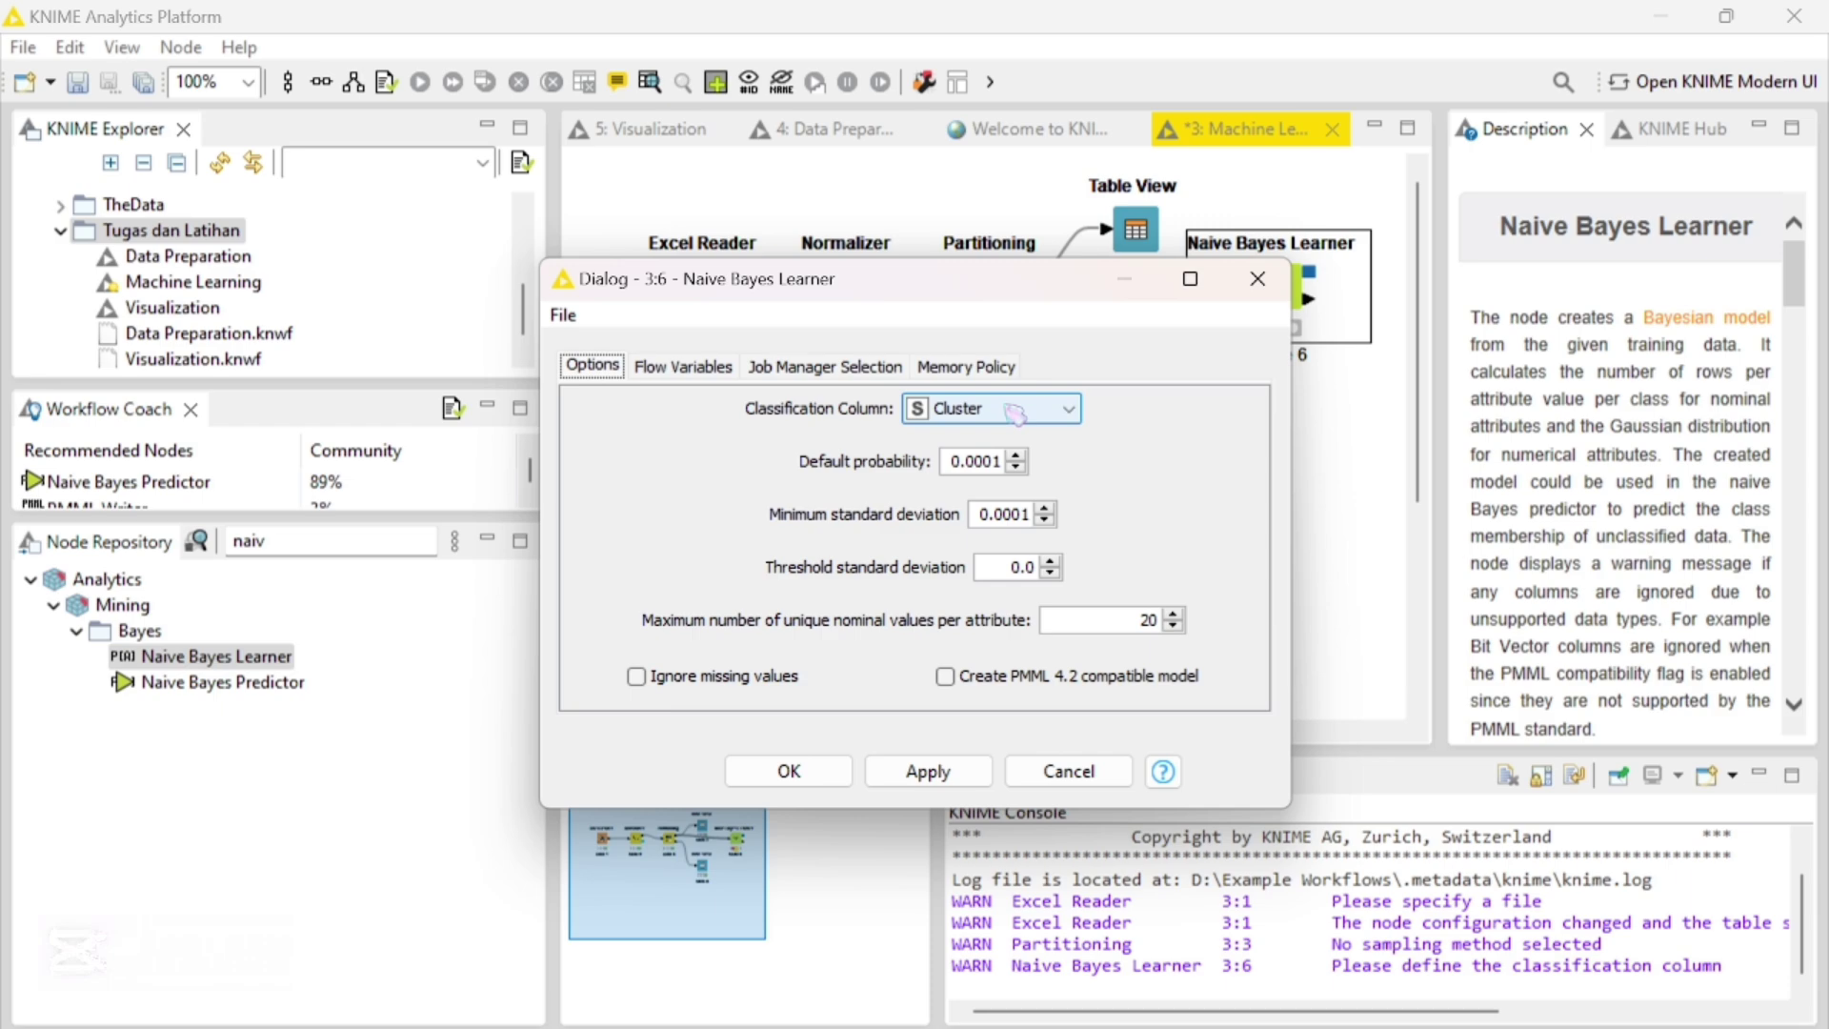
click(1153, 620)
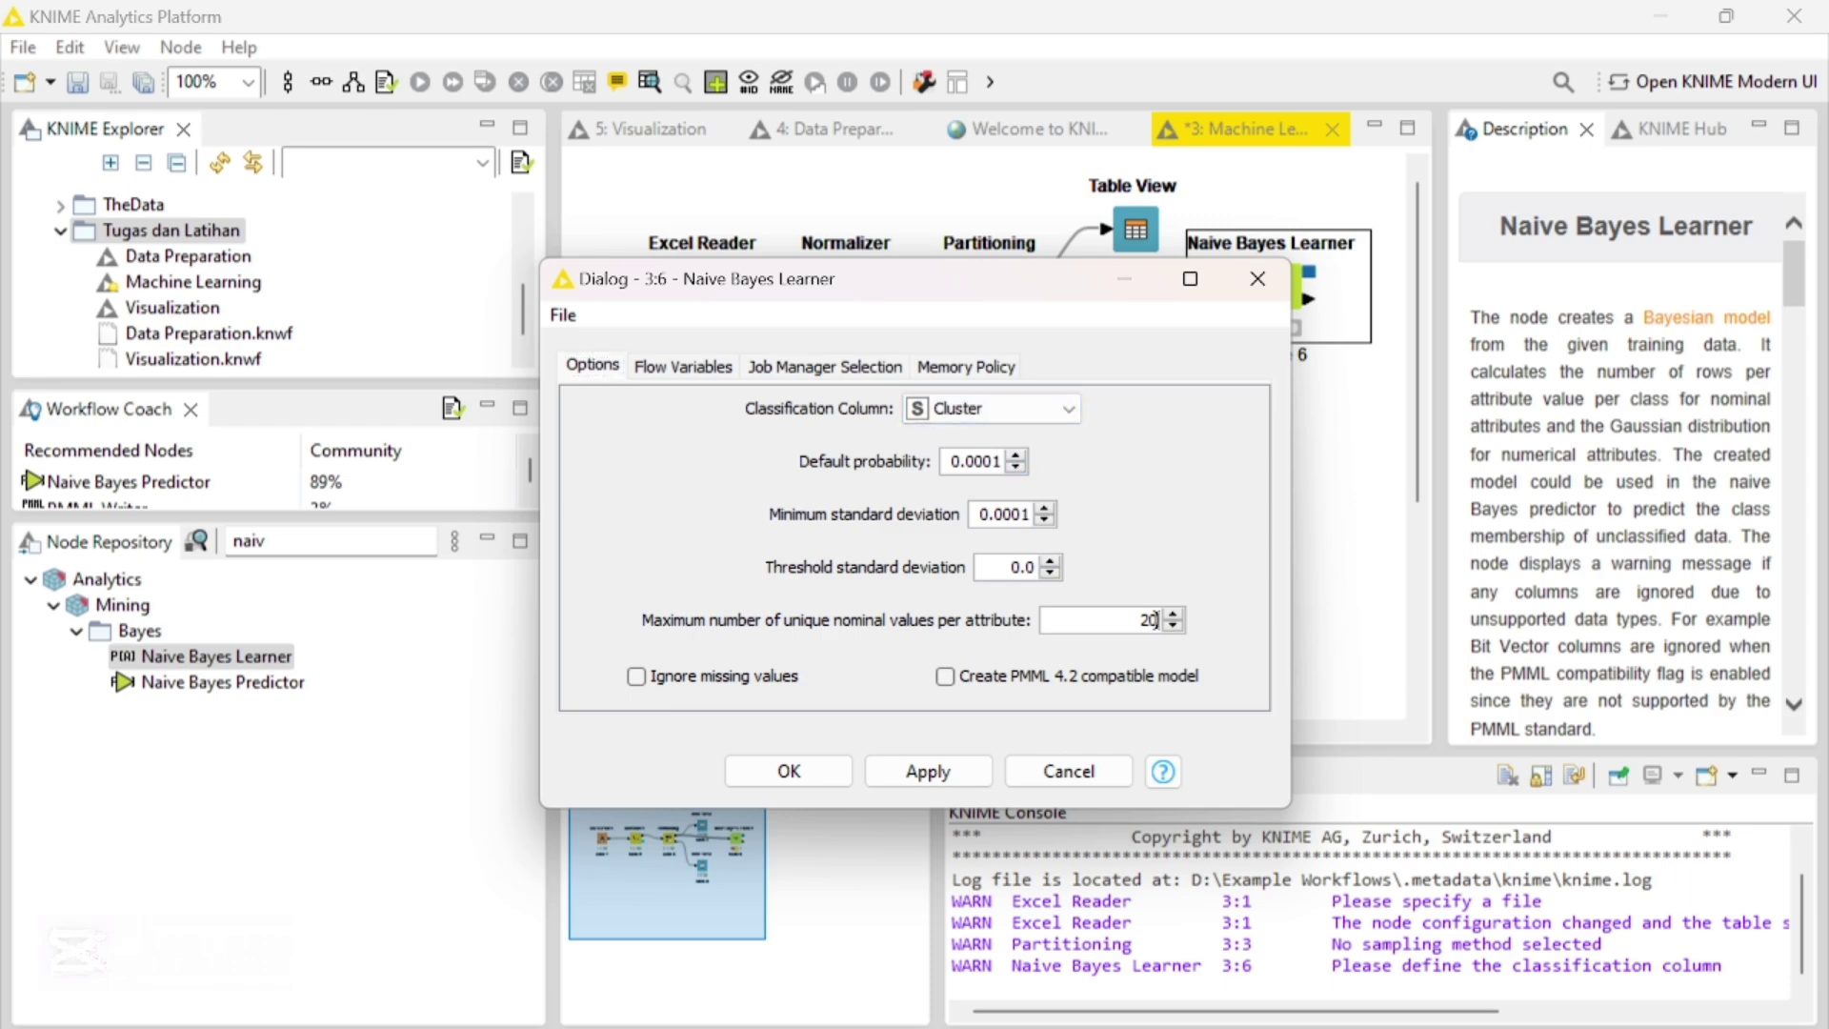
key(BackSpace)
key(BackSpace)
text(100)
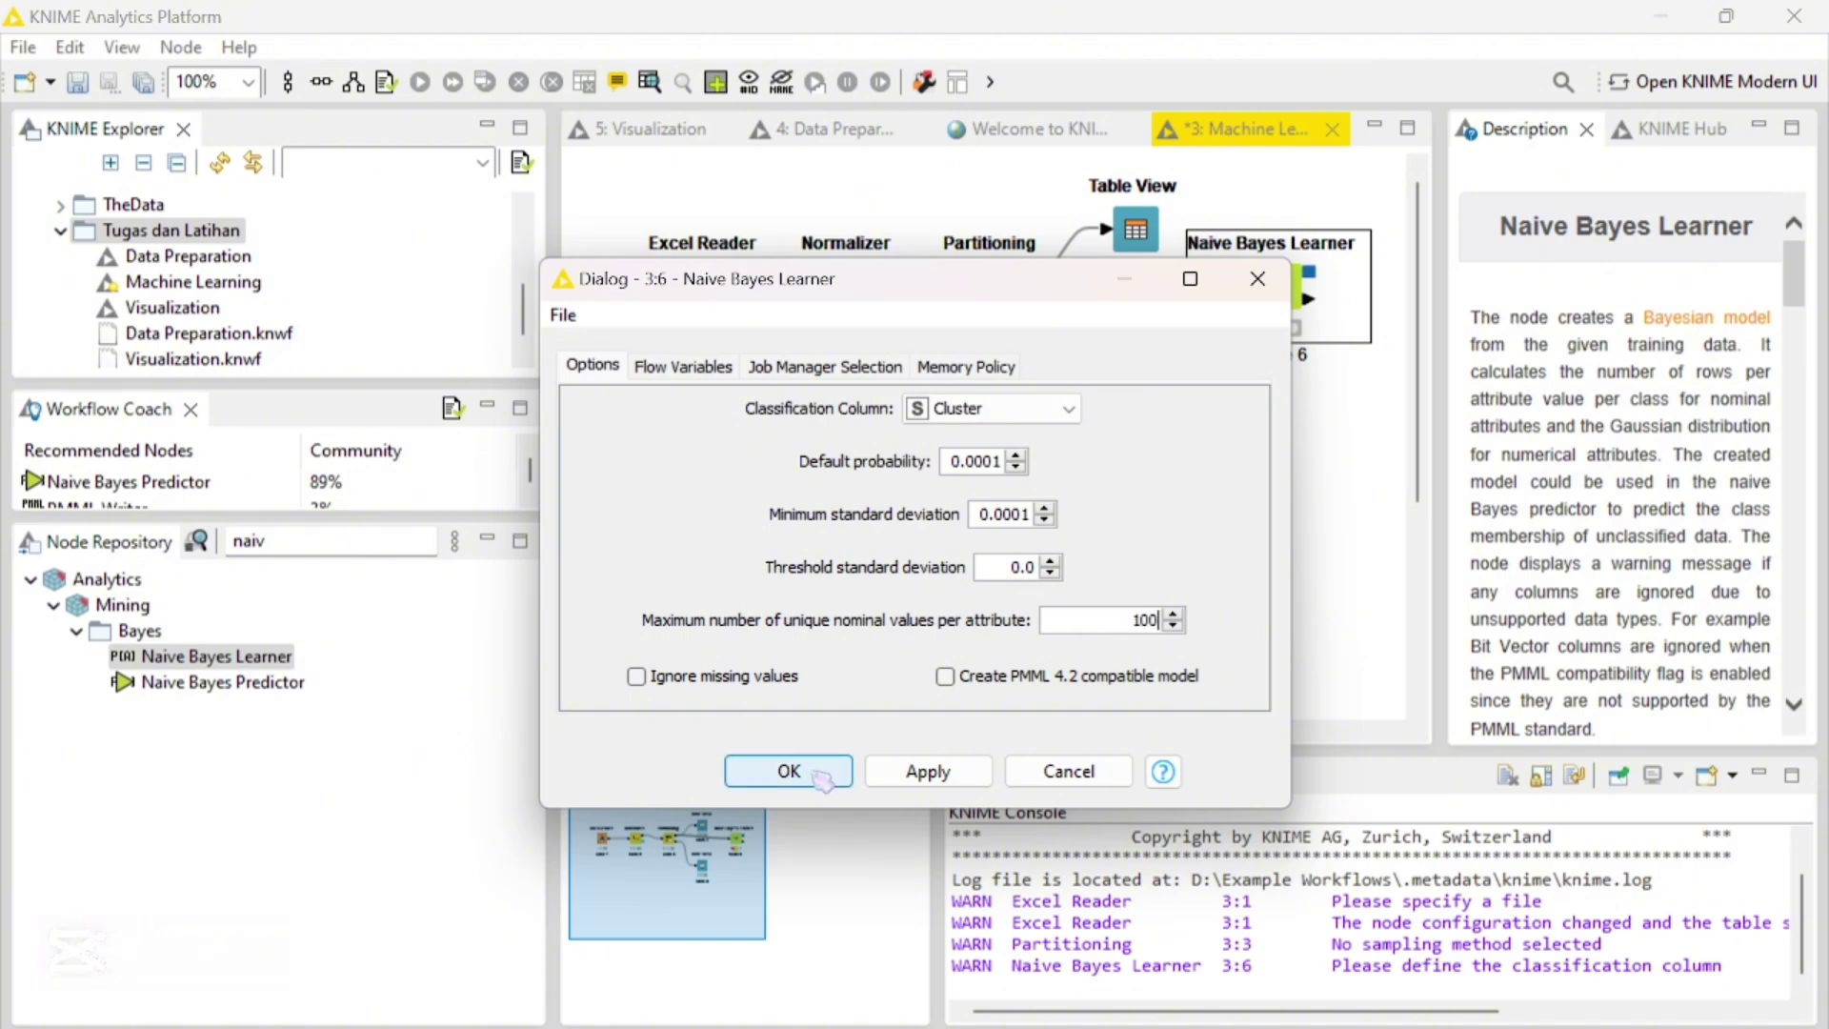
click(821, 776)
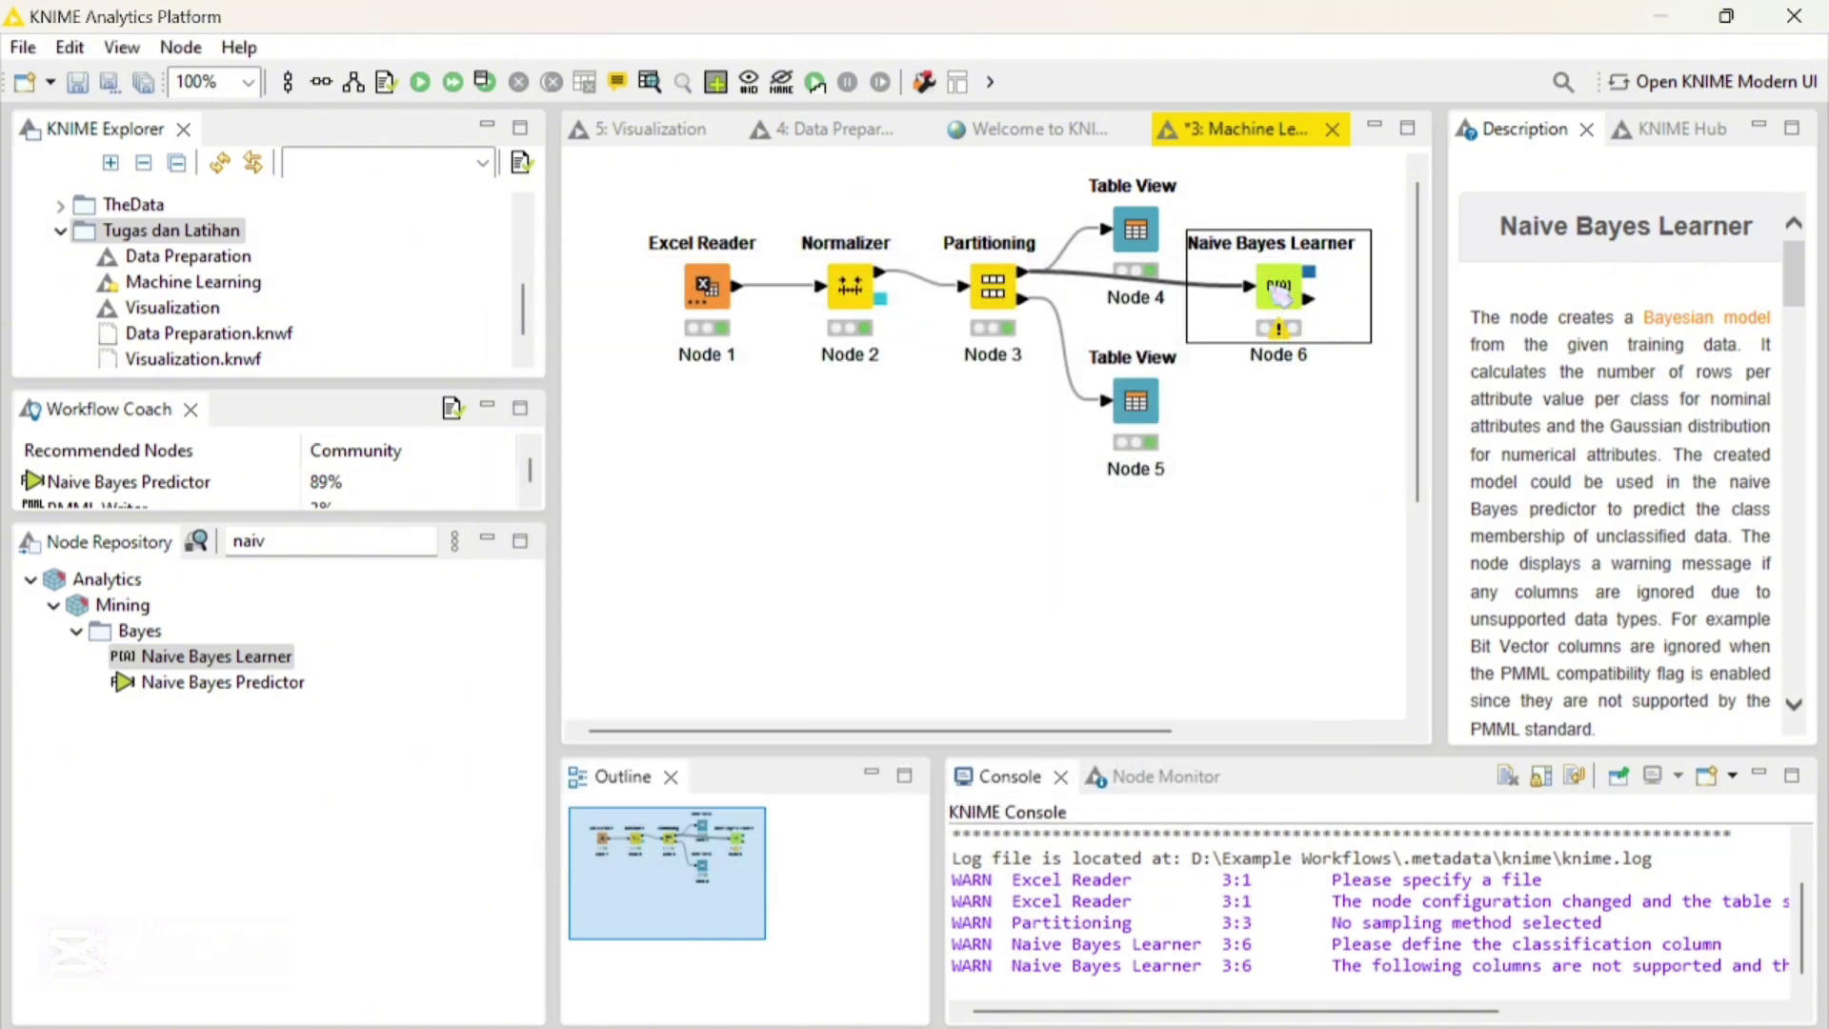
right_click(1281, 294)
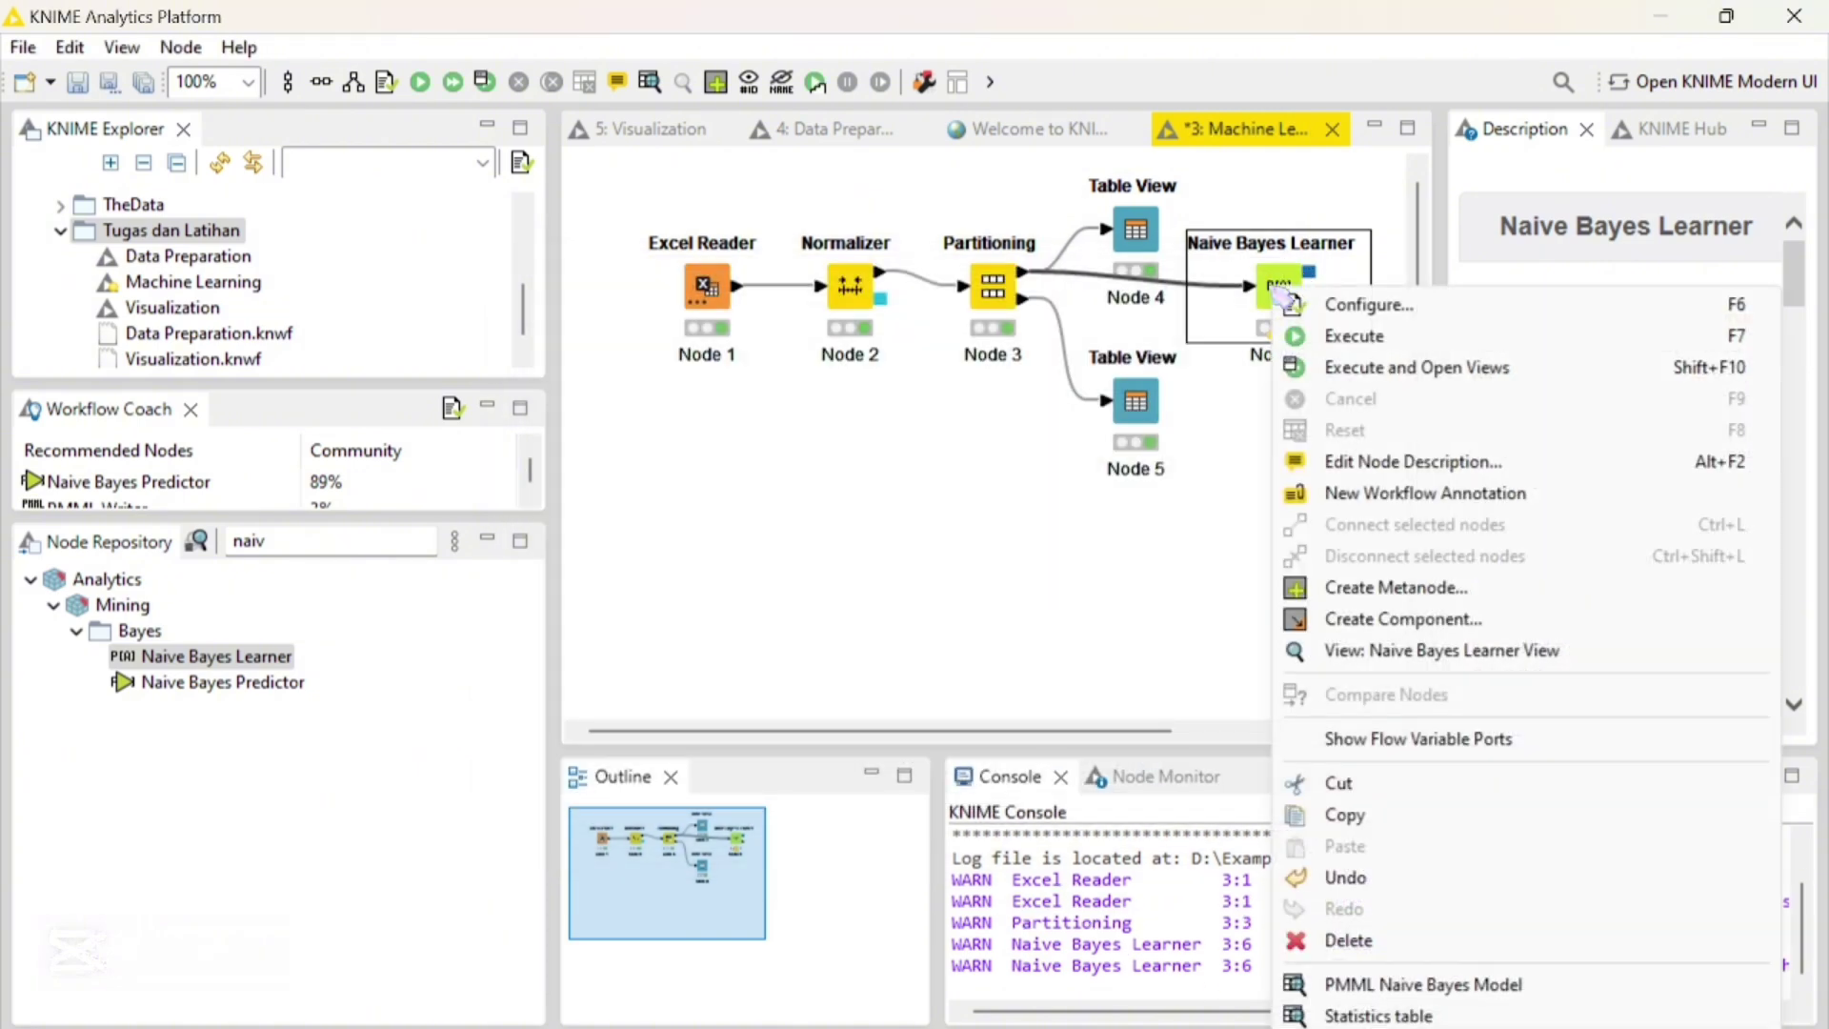
click(1385, 337)
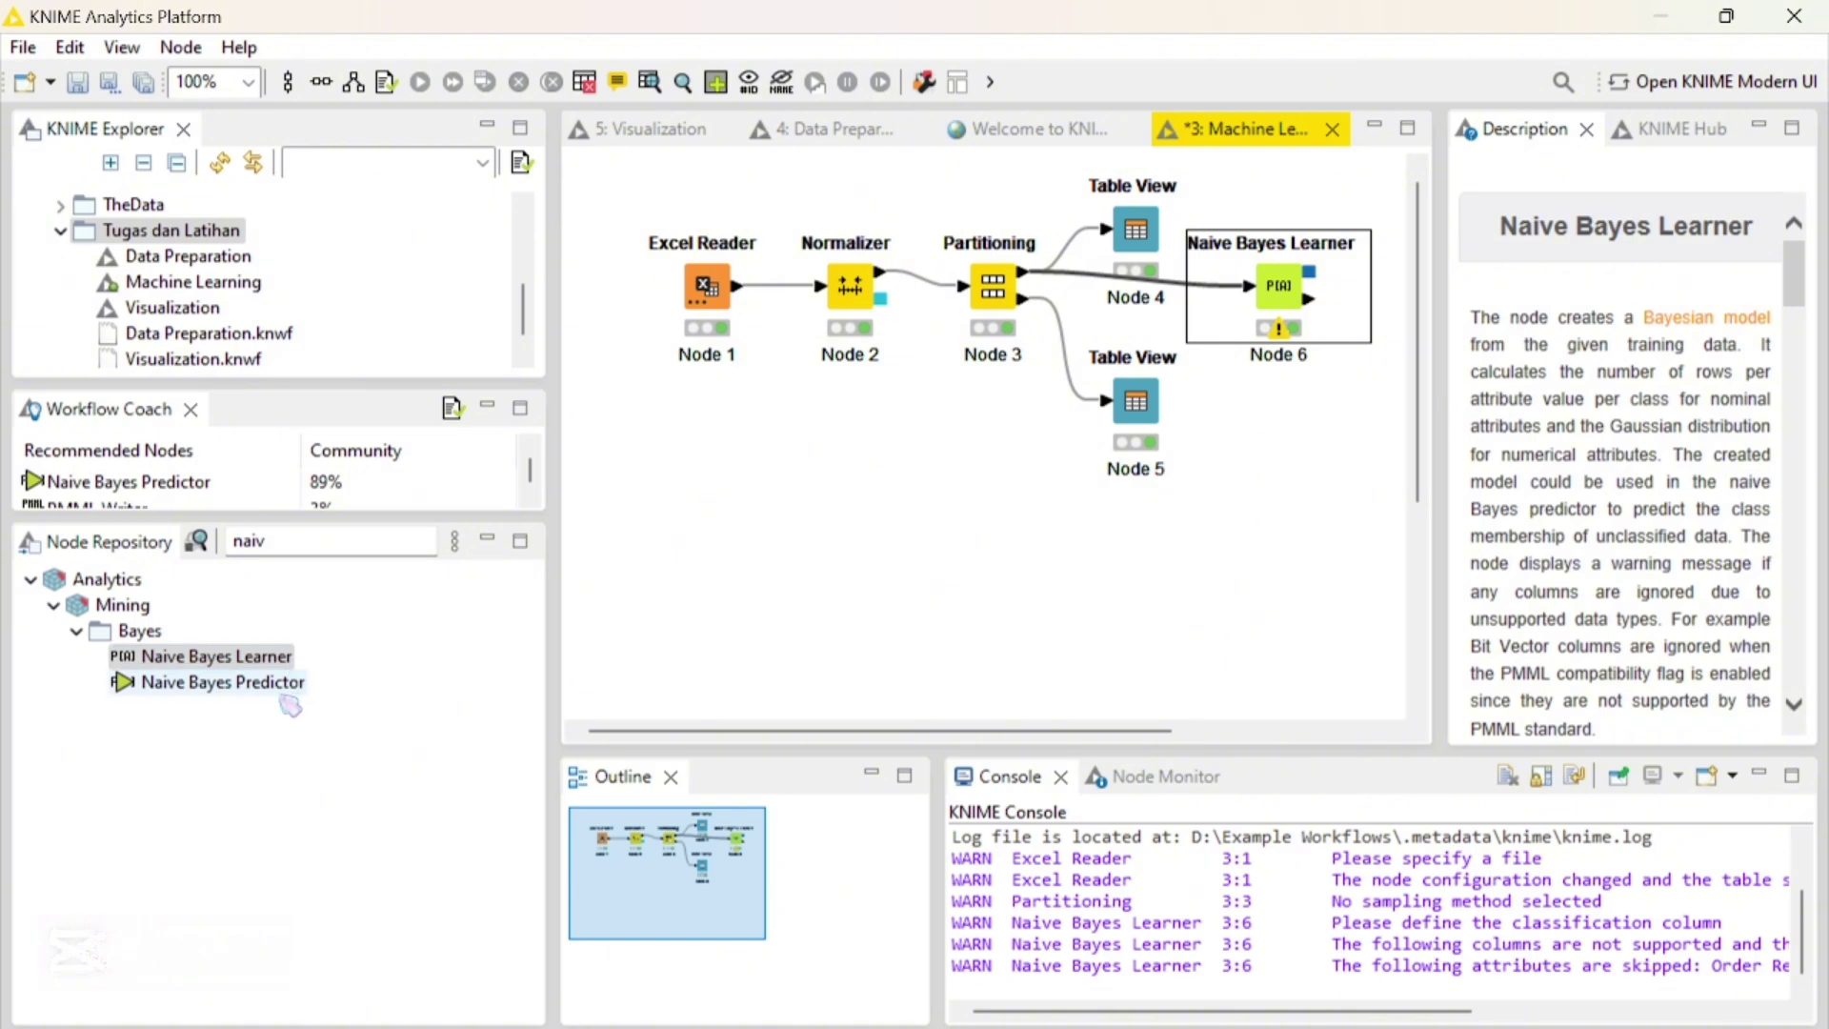
Add a Naive Bayes Predictor fed by the second partition and the Learner's model, and place it to the lower right of the Learner
drag(291, 705, 1276, 491)
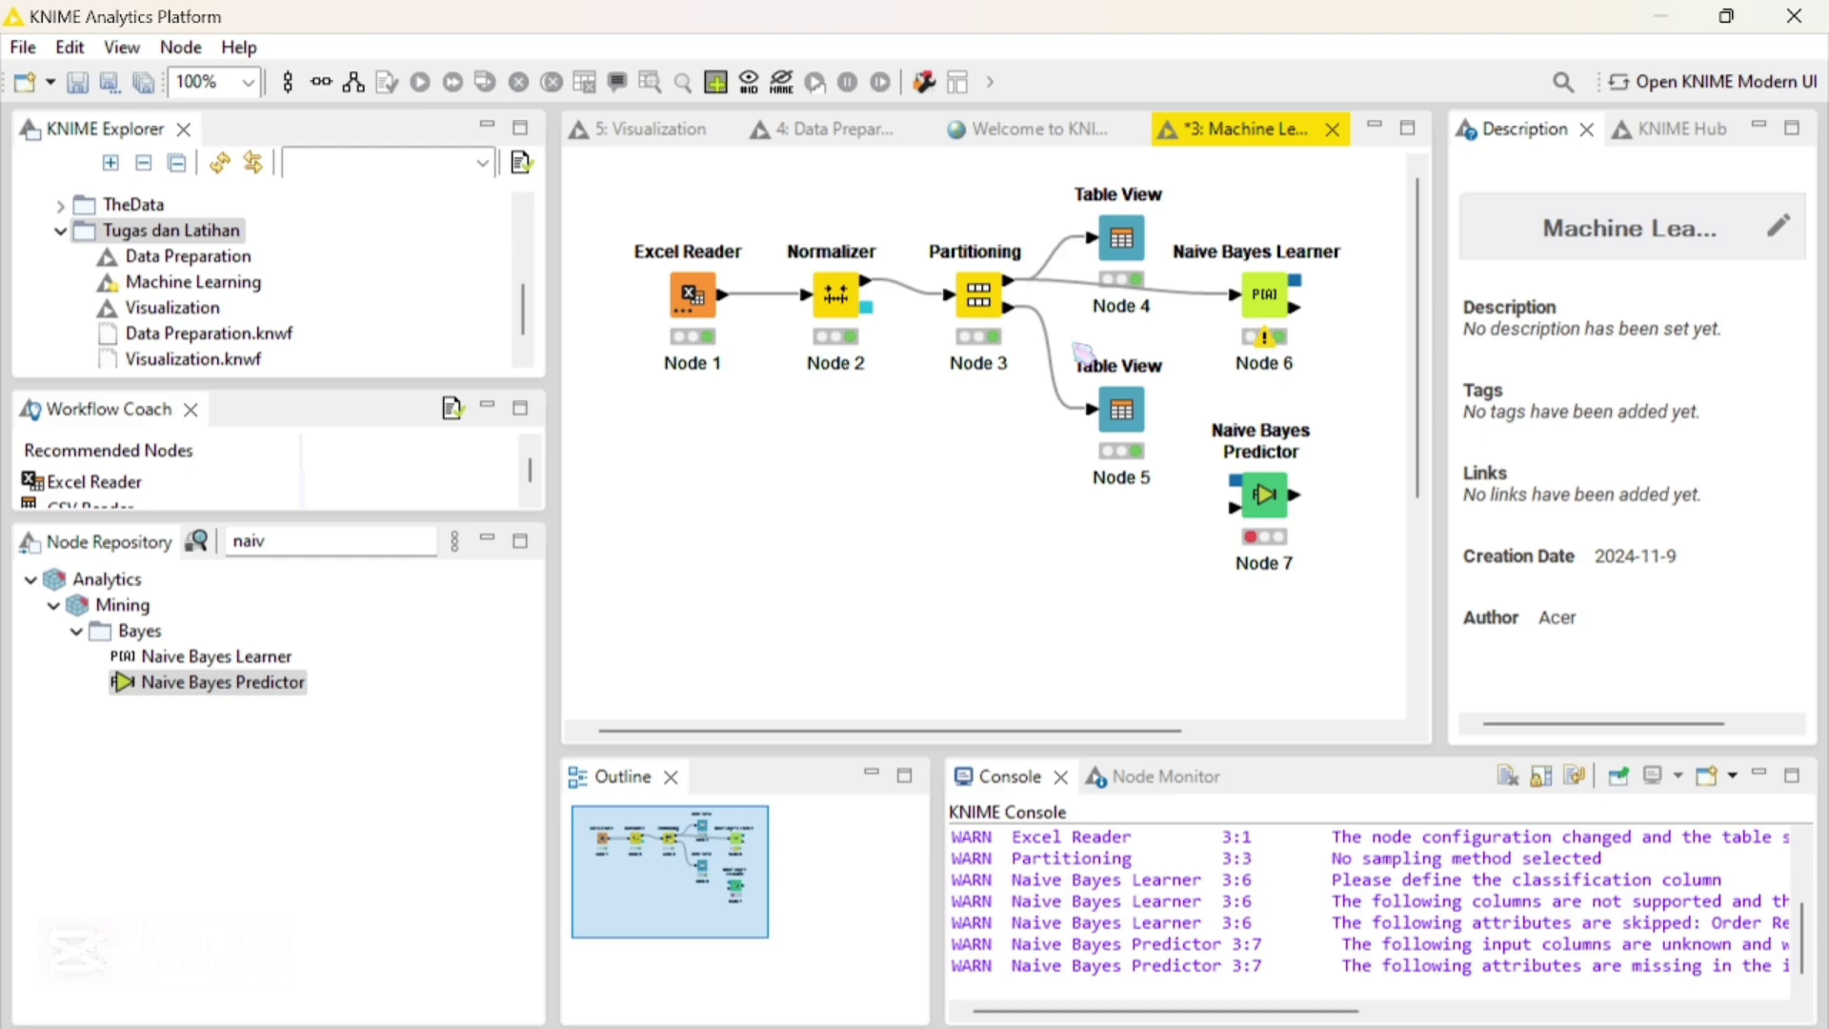
click(1024, 327)
drag(1100, 392, 1232, 506)
click(1303, 297)
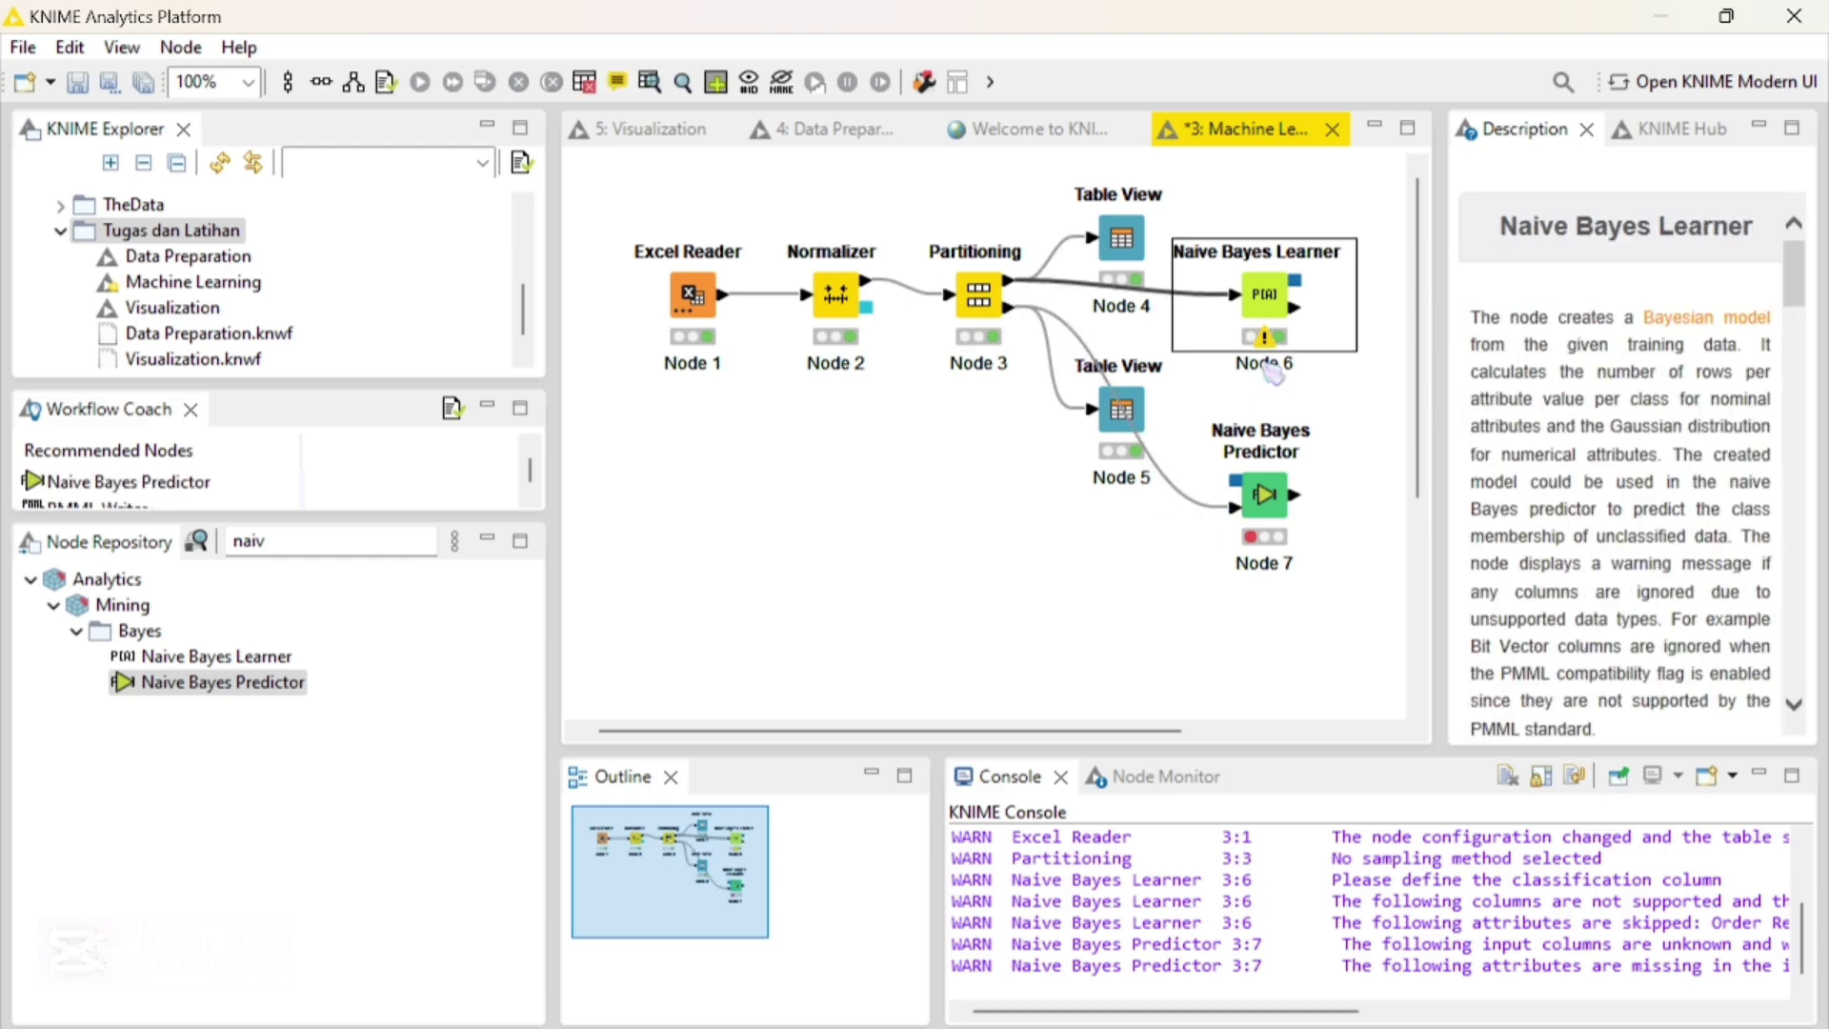
drag(1298, 282, 1237, 484)
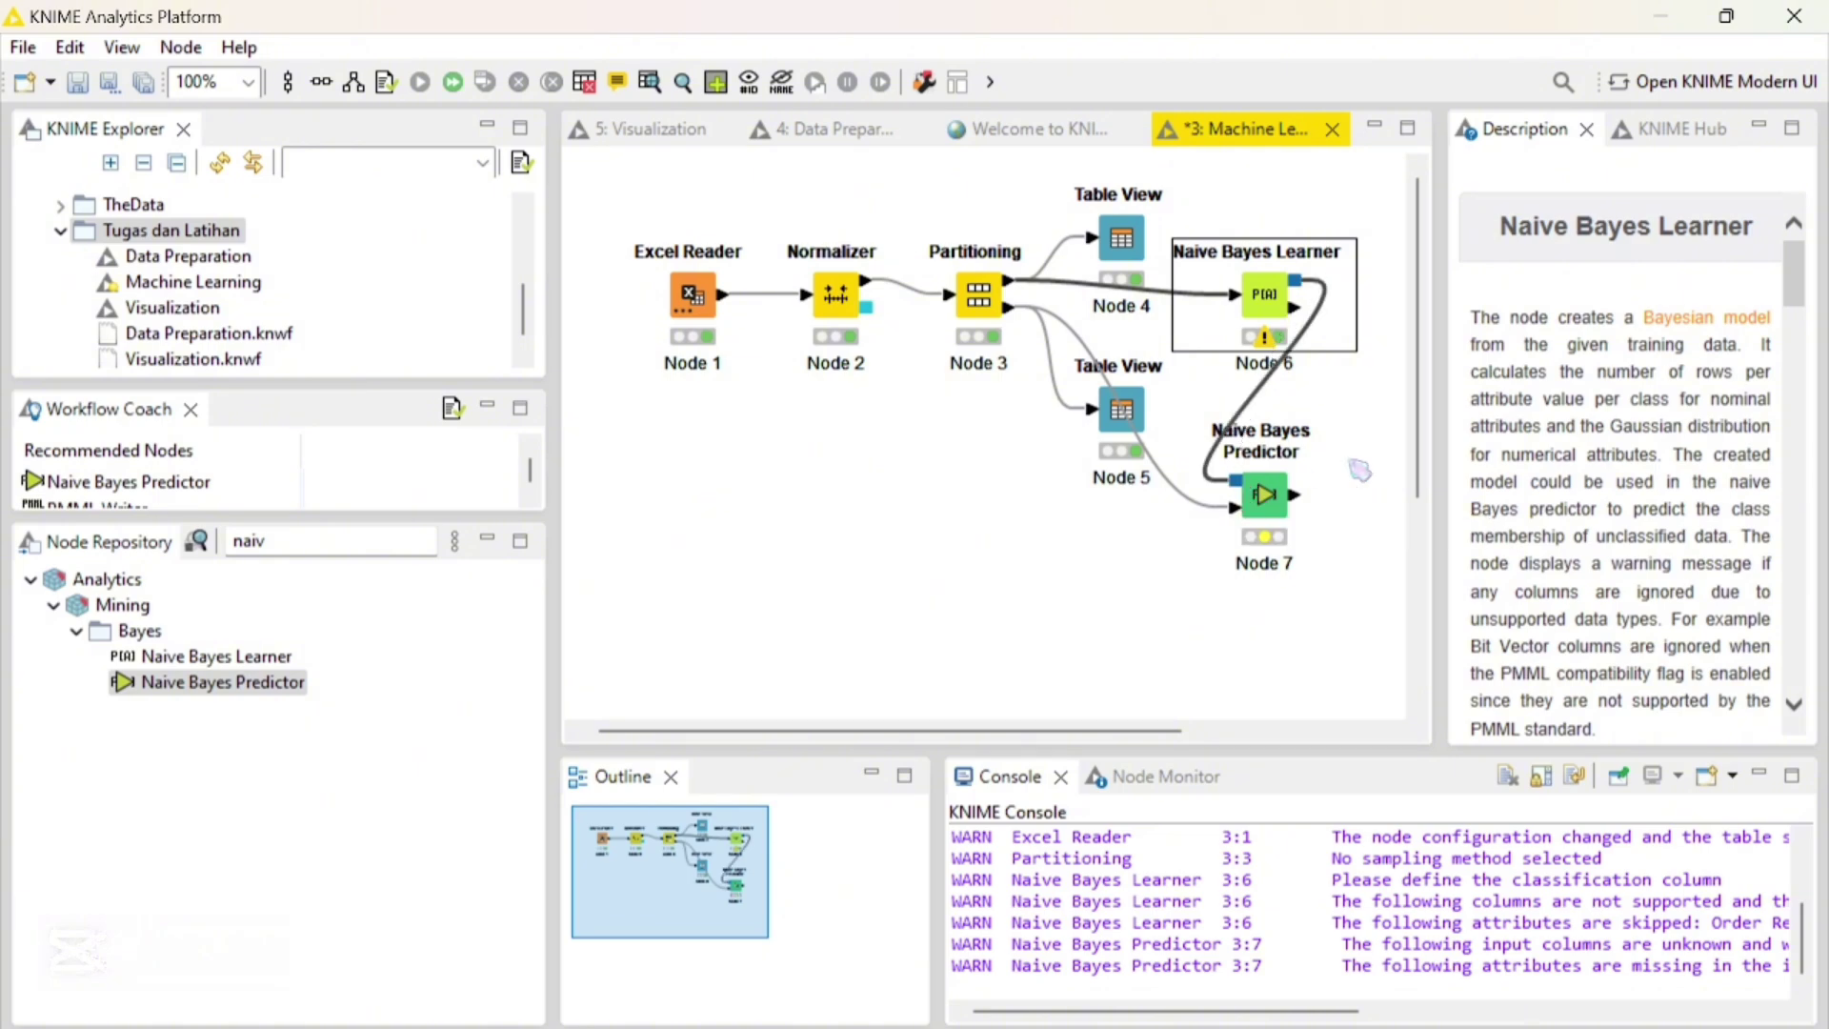
scroll(1359, 470, down, 1)
drag(1184, 469, 1313, 470)
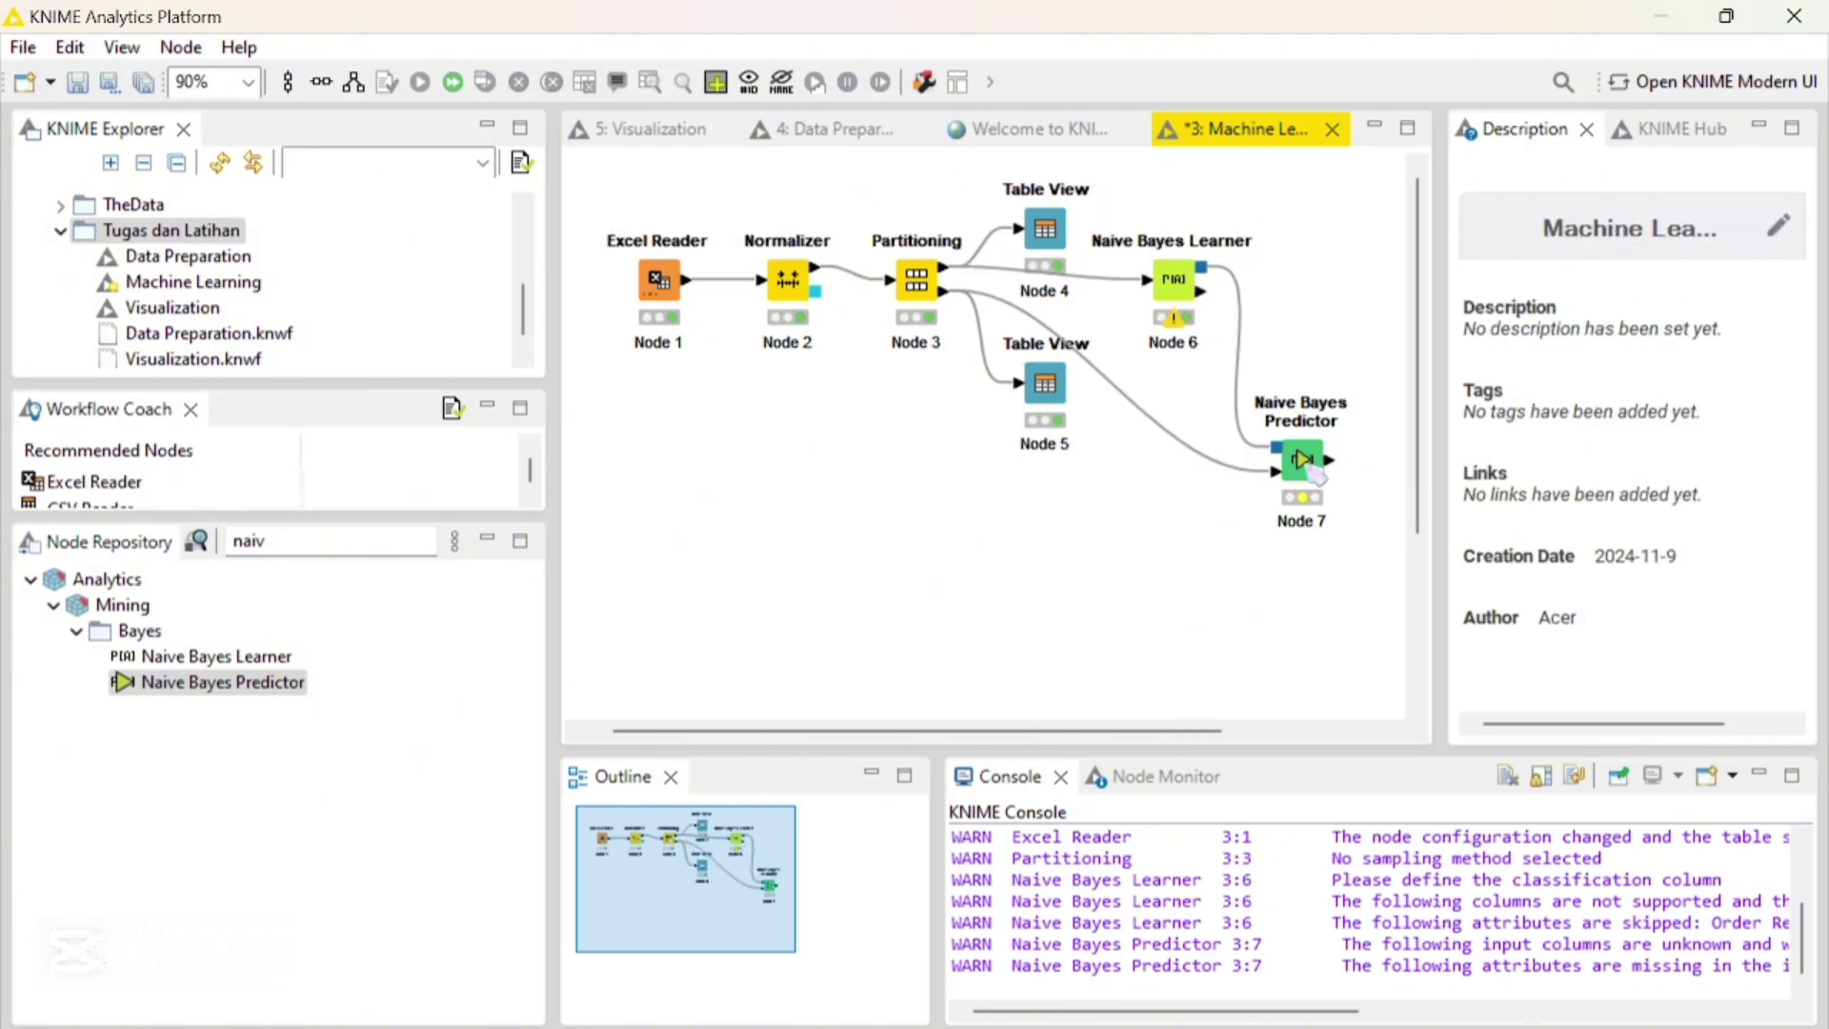
Execute the Naive Bayes Predictor and compare the predicted classes with the Cluster column in its classified data table
click(1309, 467)
right_click(1309, 467)
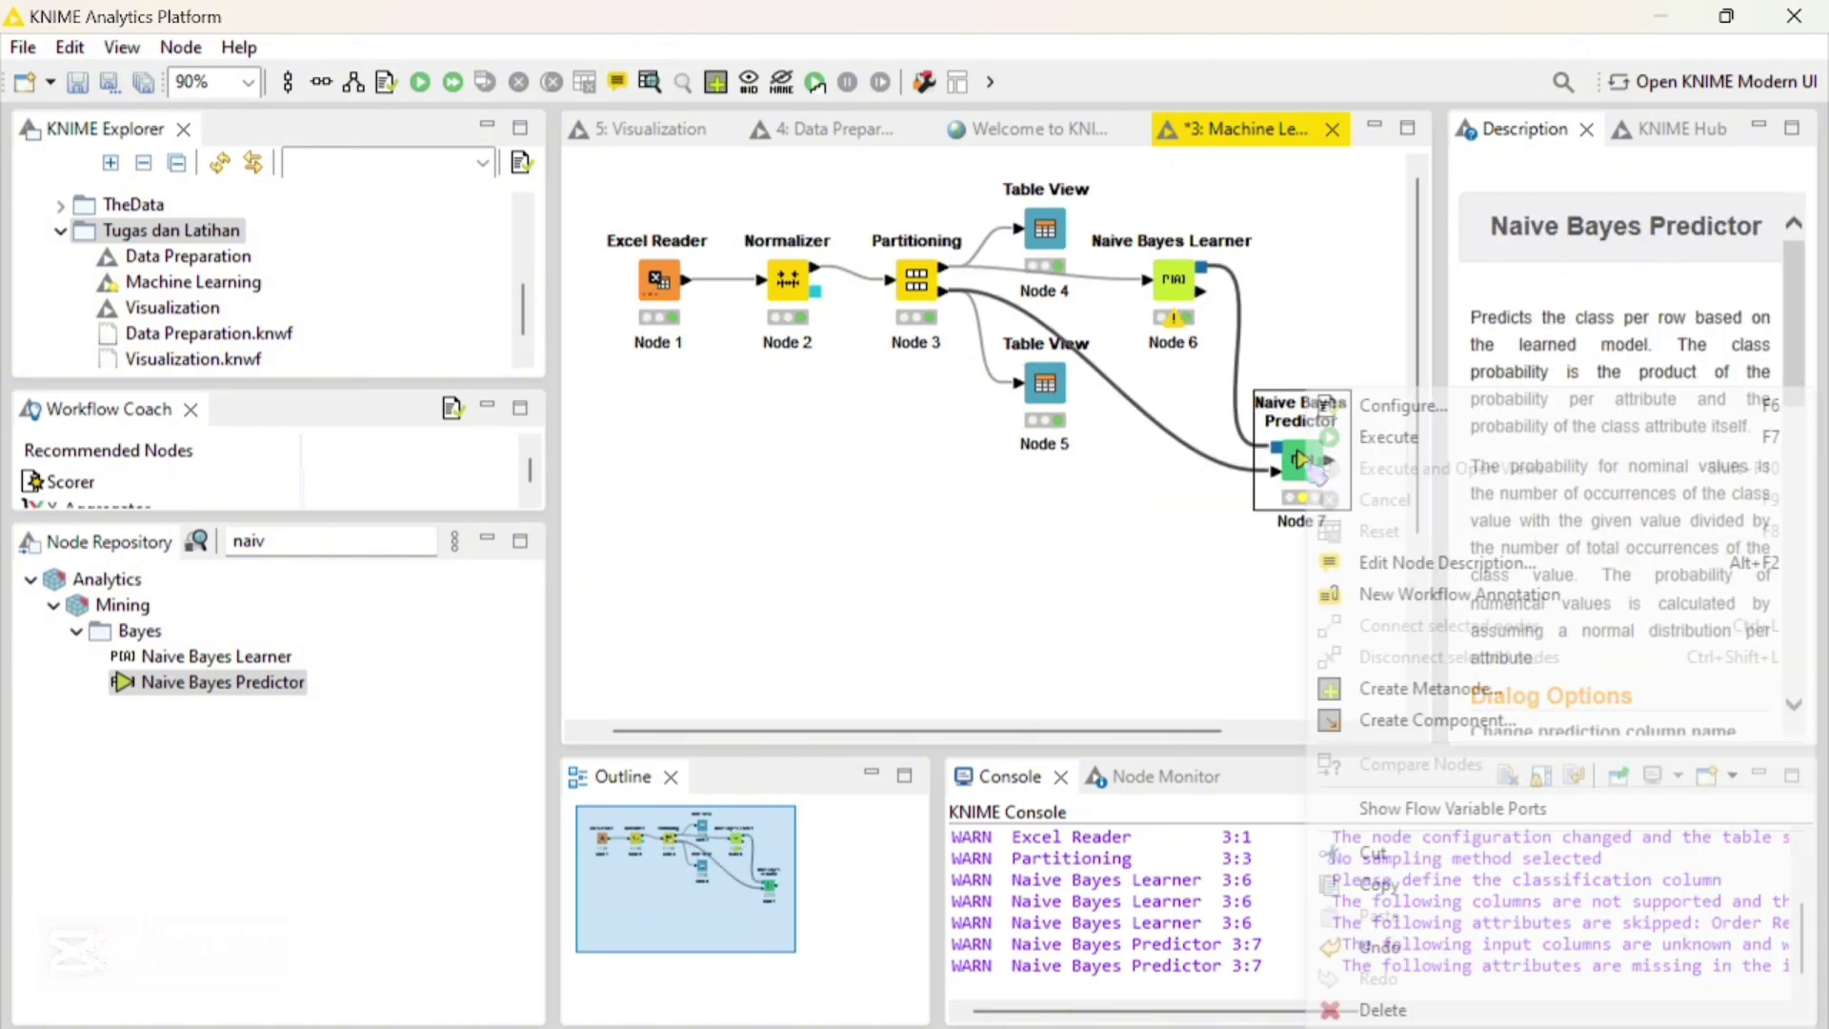
click(1410, 438)
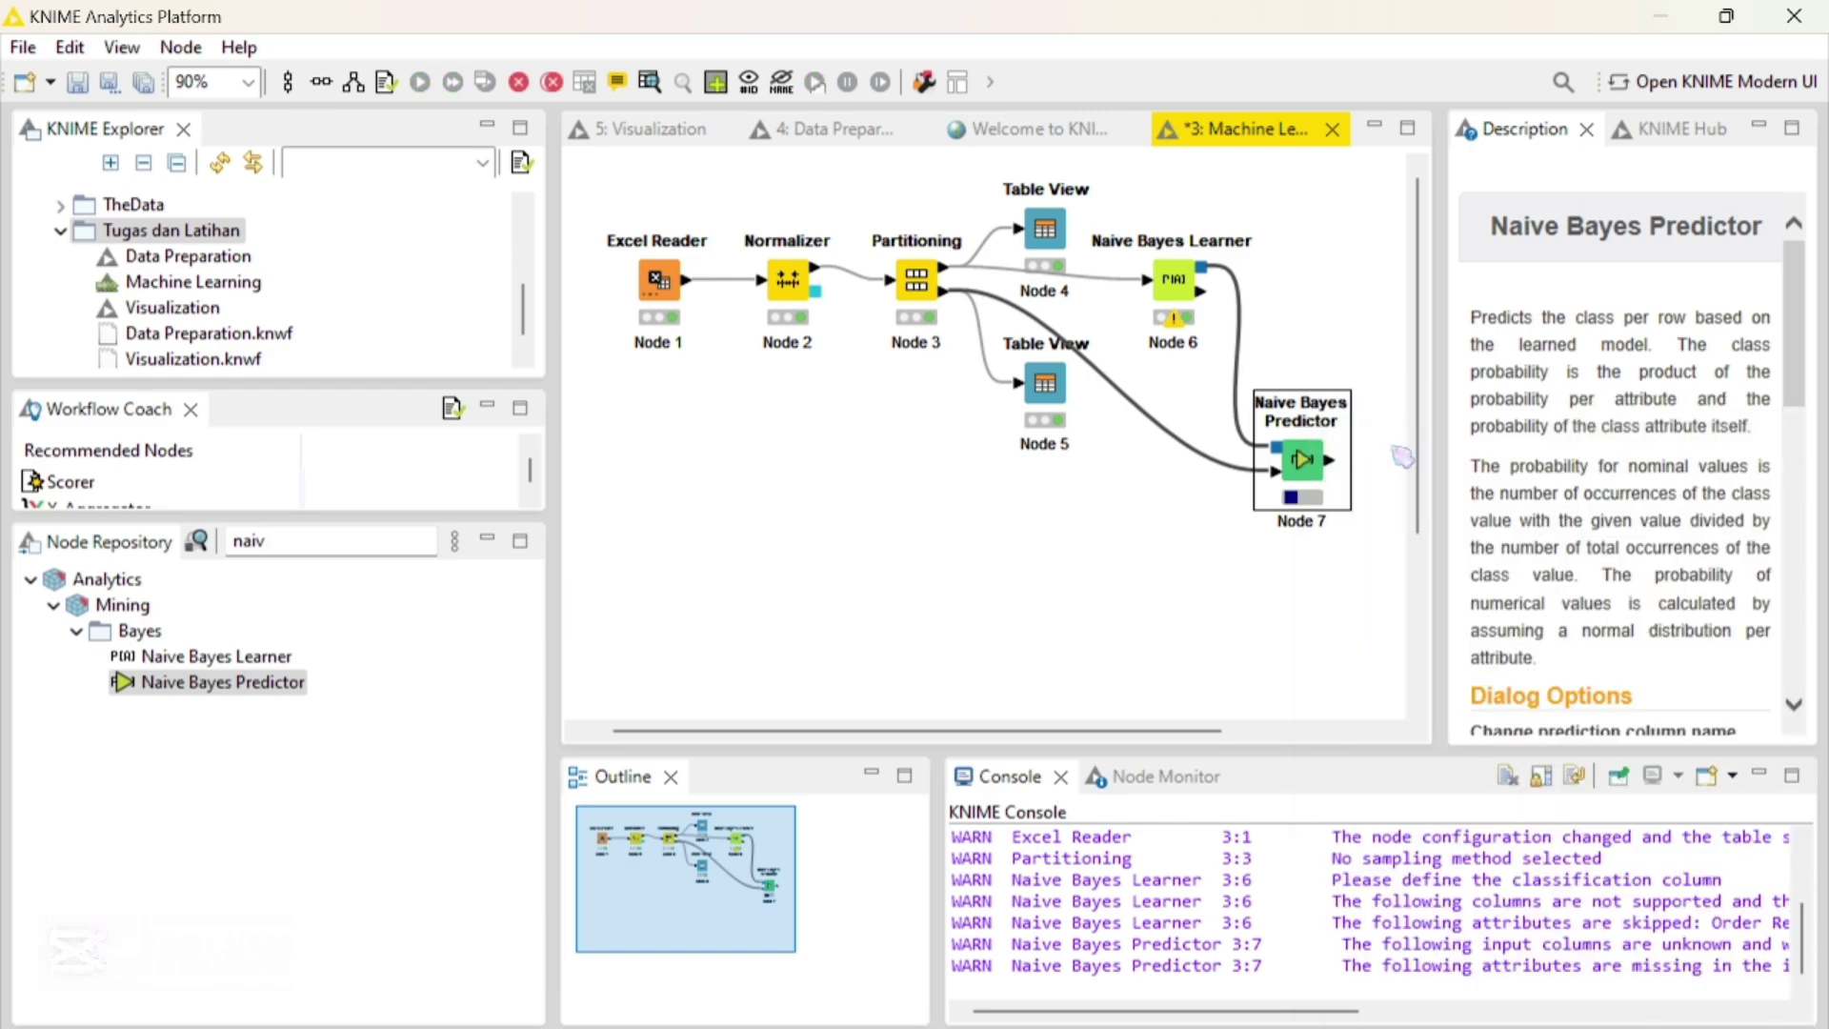
click(650, 81)
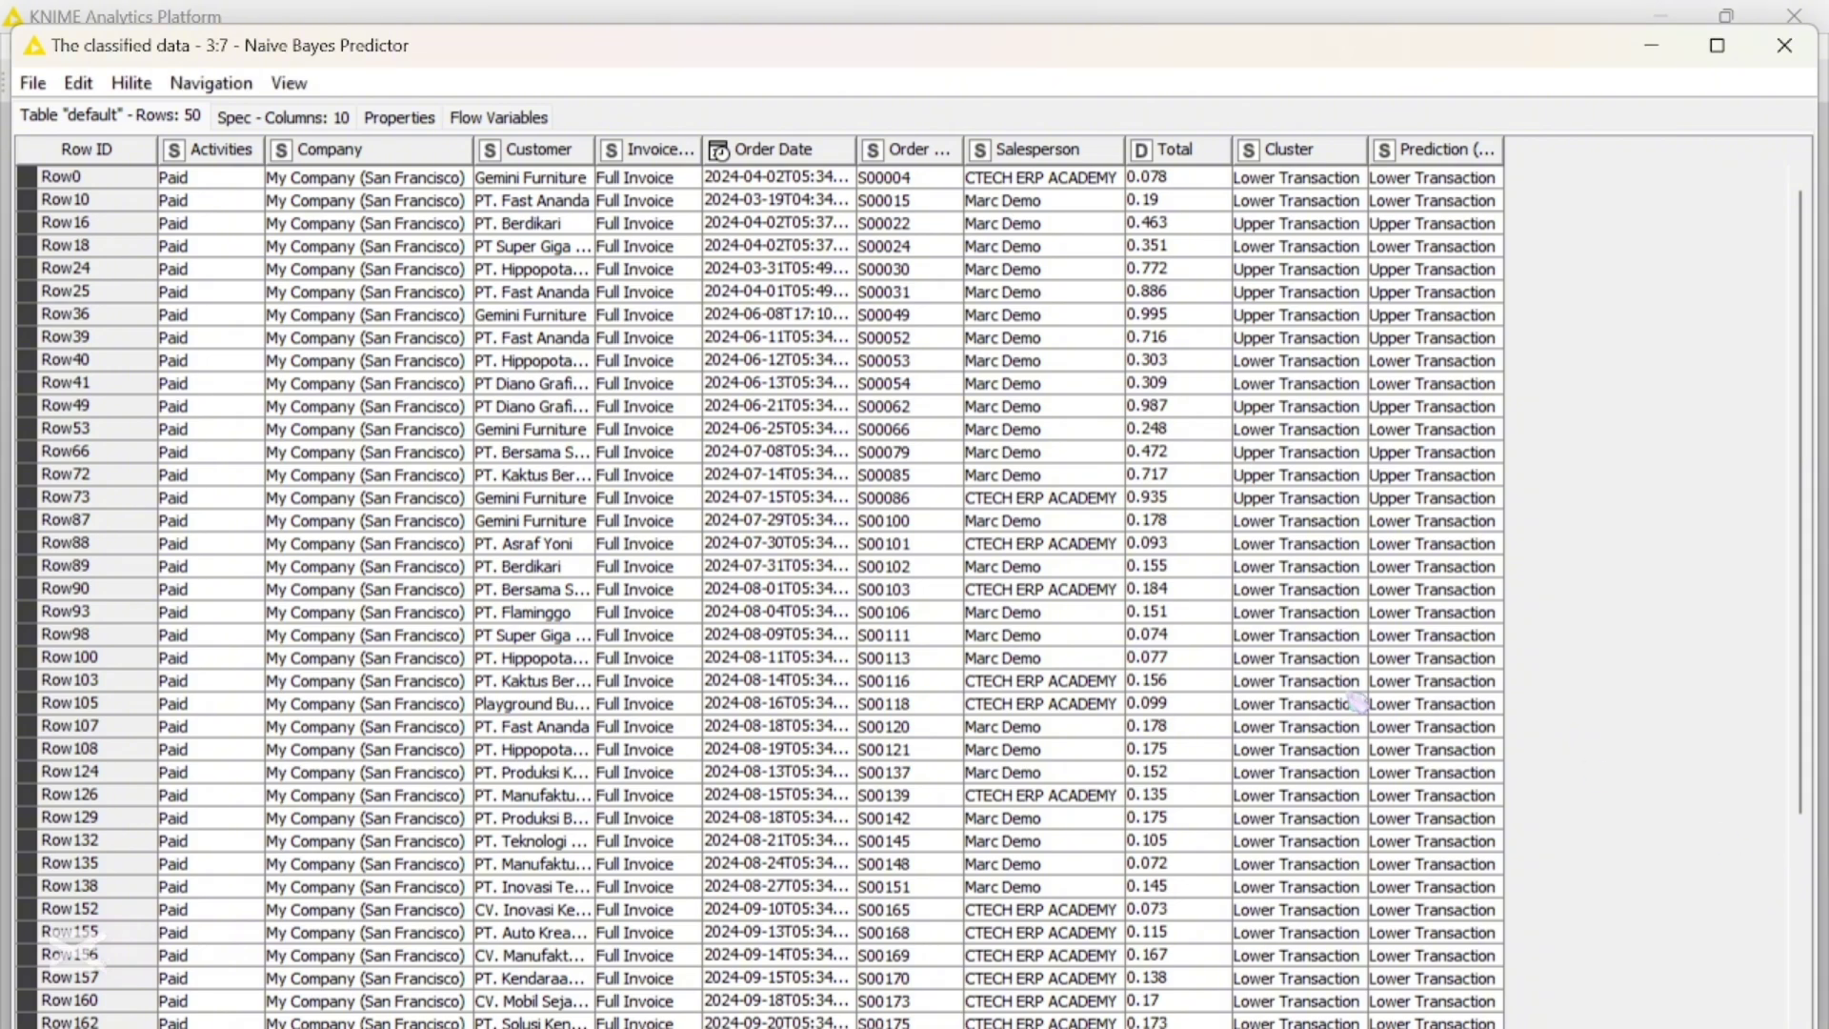
click(1786, 45)
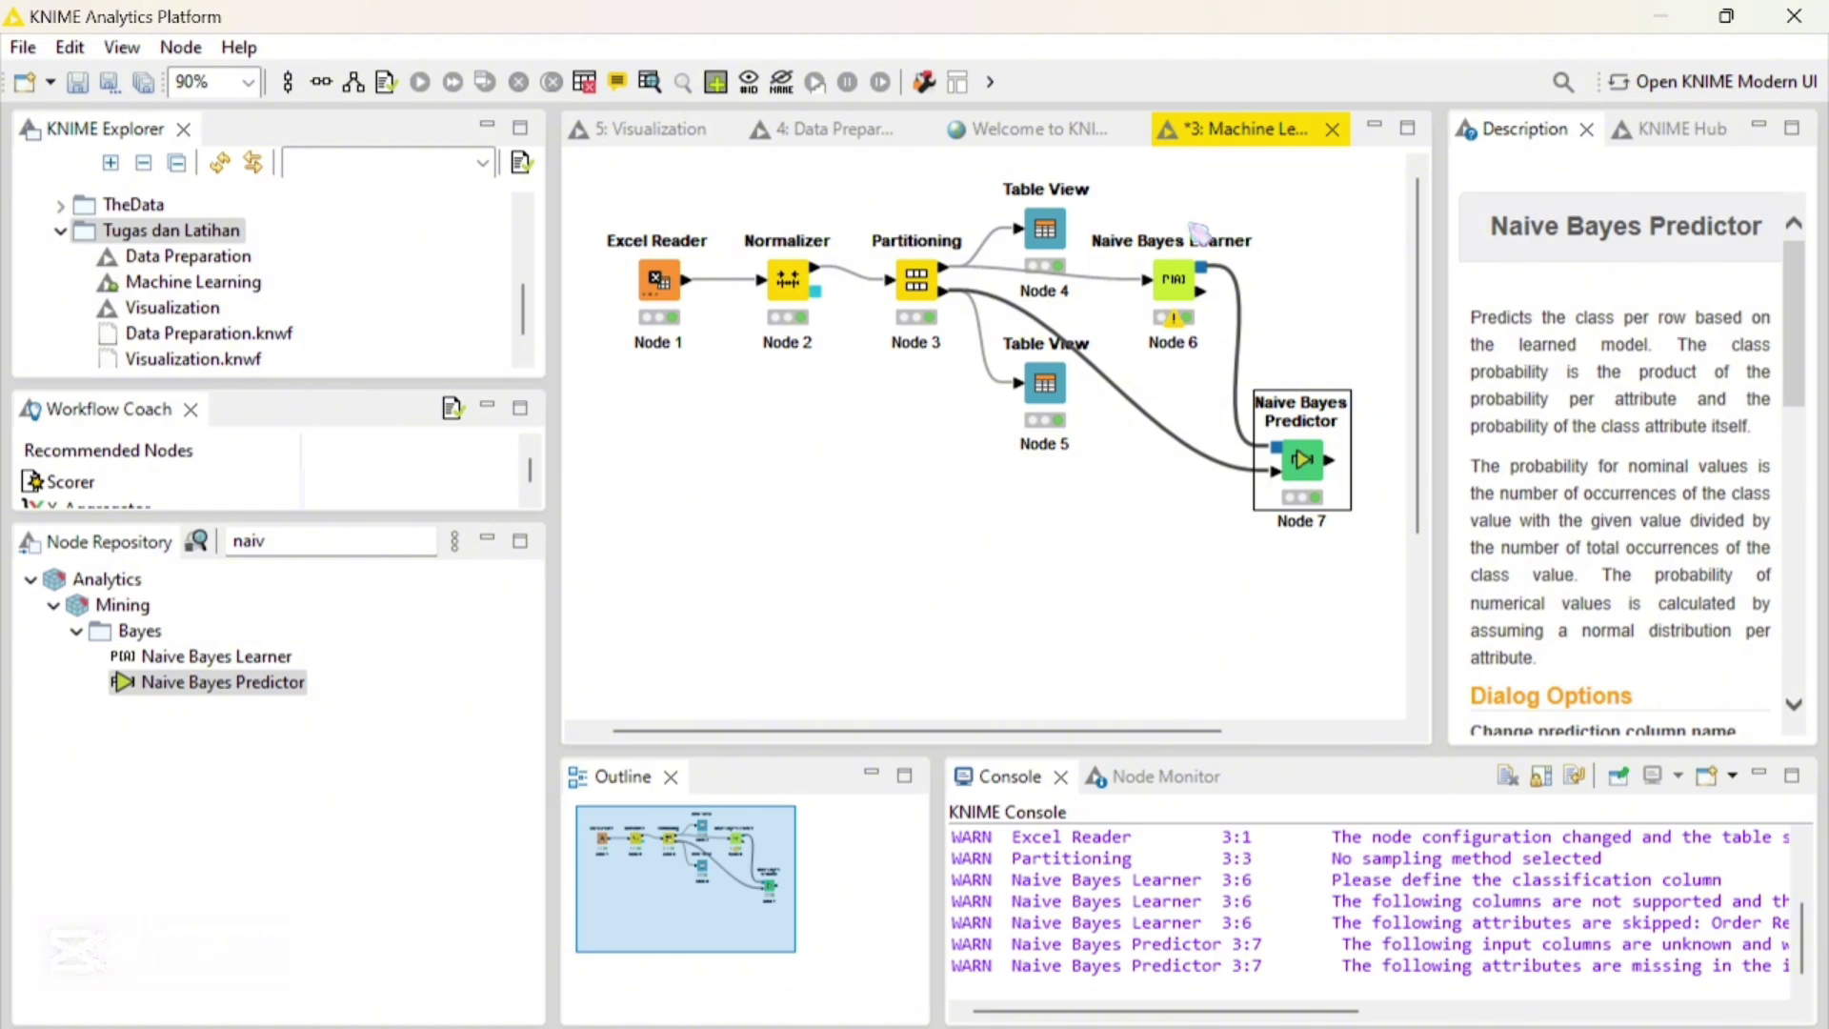
Add a Scorer node connected to the output of the Naive Bayes Predictor
click(288, 543)
key(BackSpace)
key(BackSpace)
key(BackSpace)
key(BackSpace)
text(scor)
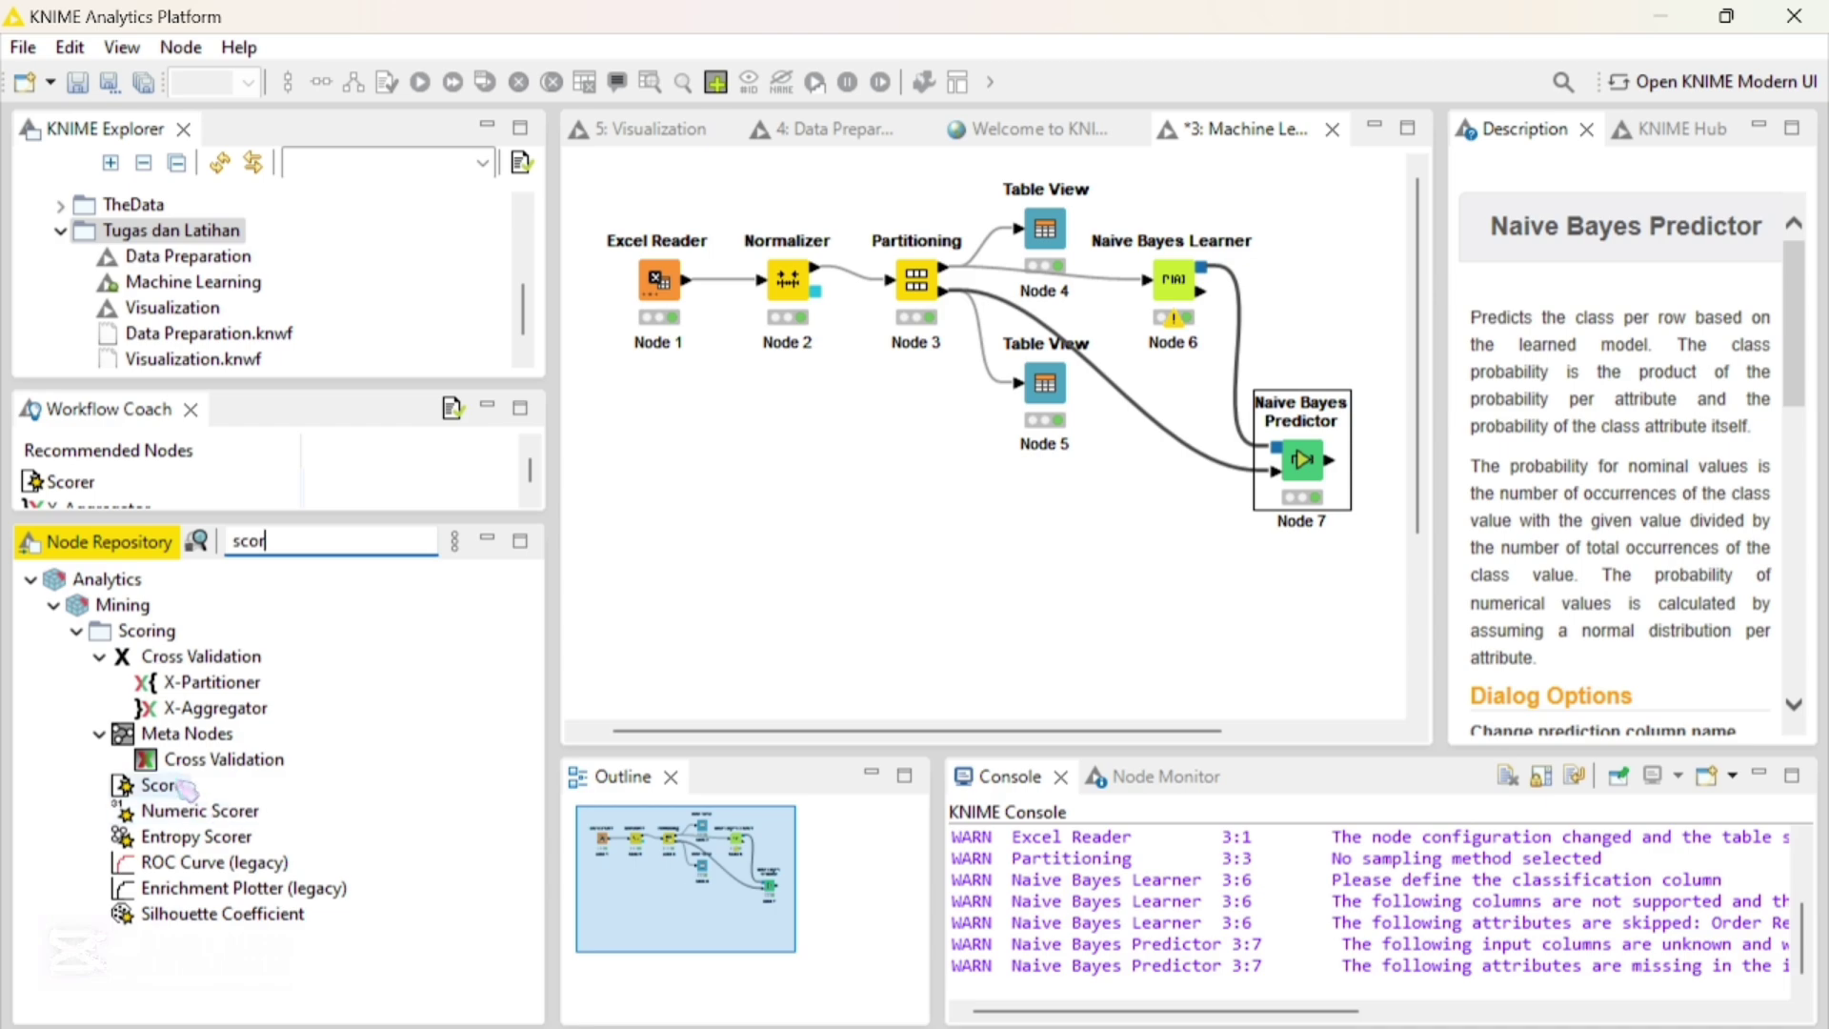
double_click(181, 787)
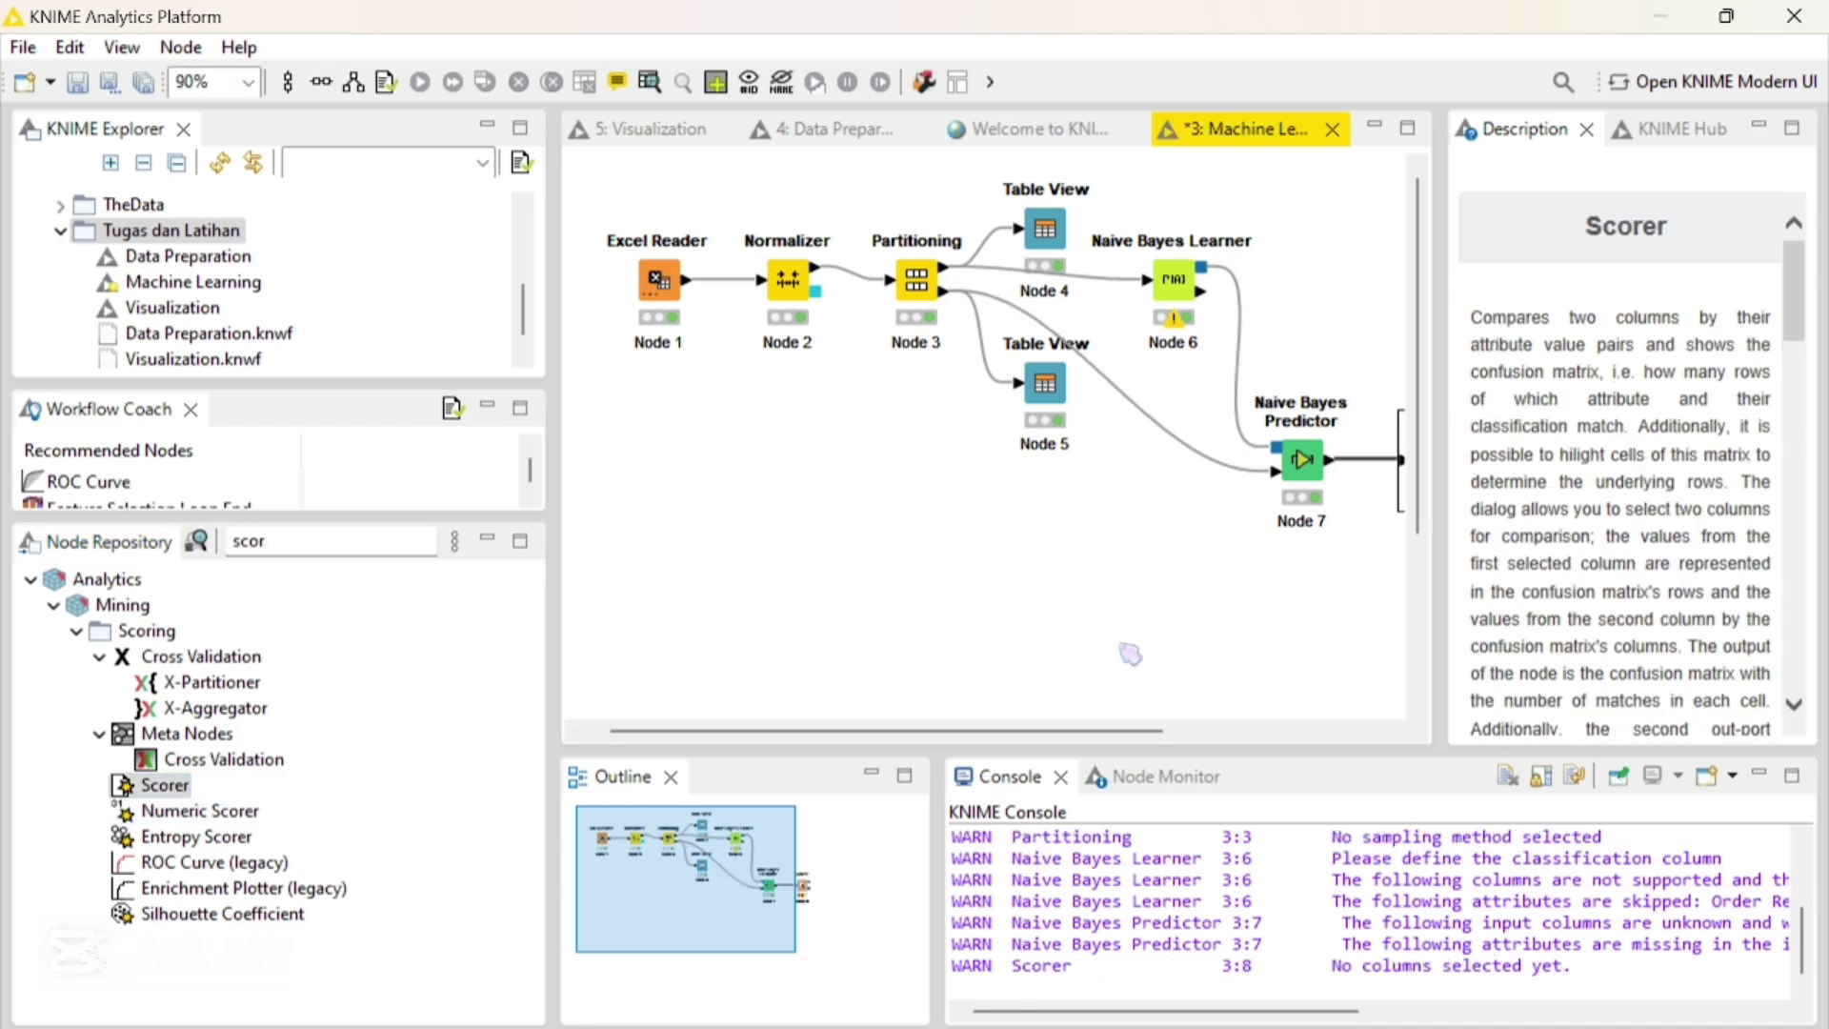
Configure the Scorer with Cluster as first column and Prediction (Cluster) as second column, using insertion order and ignoring missing values
scroll(1130, 653, right, 3)
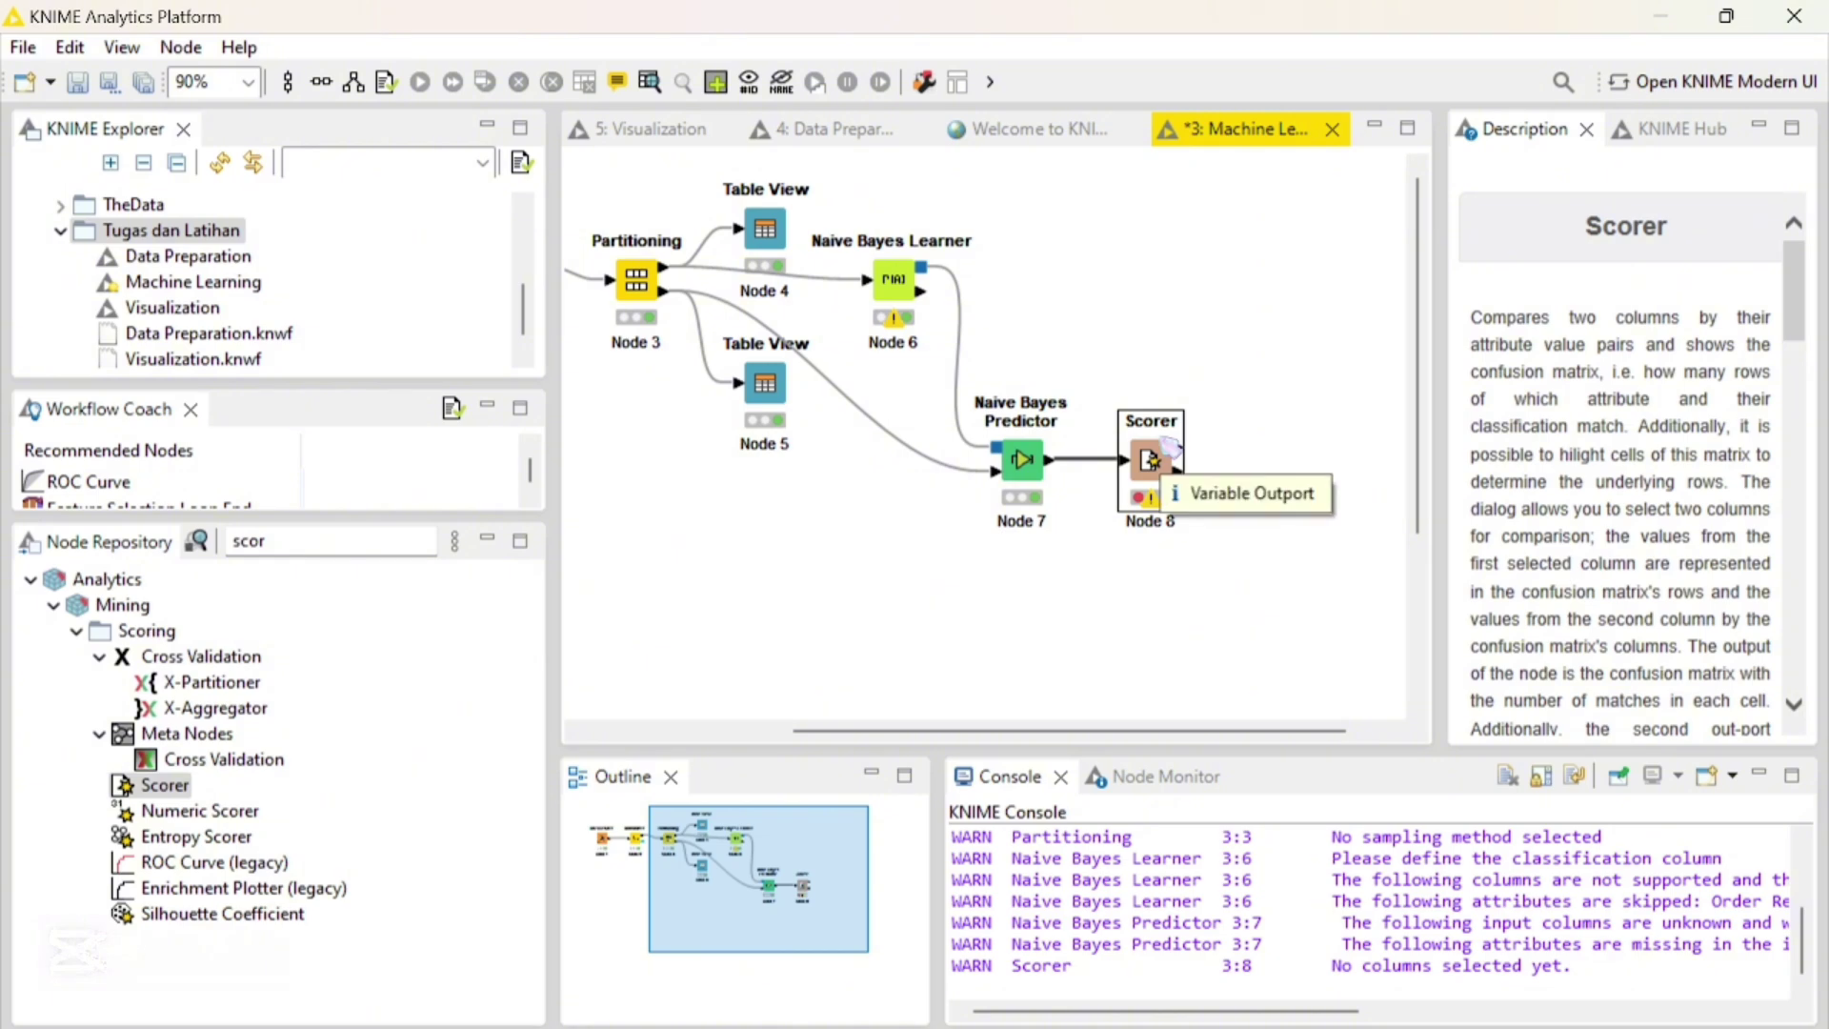
scroll(1169, 446, left, 1)
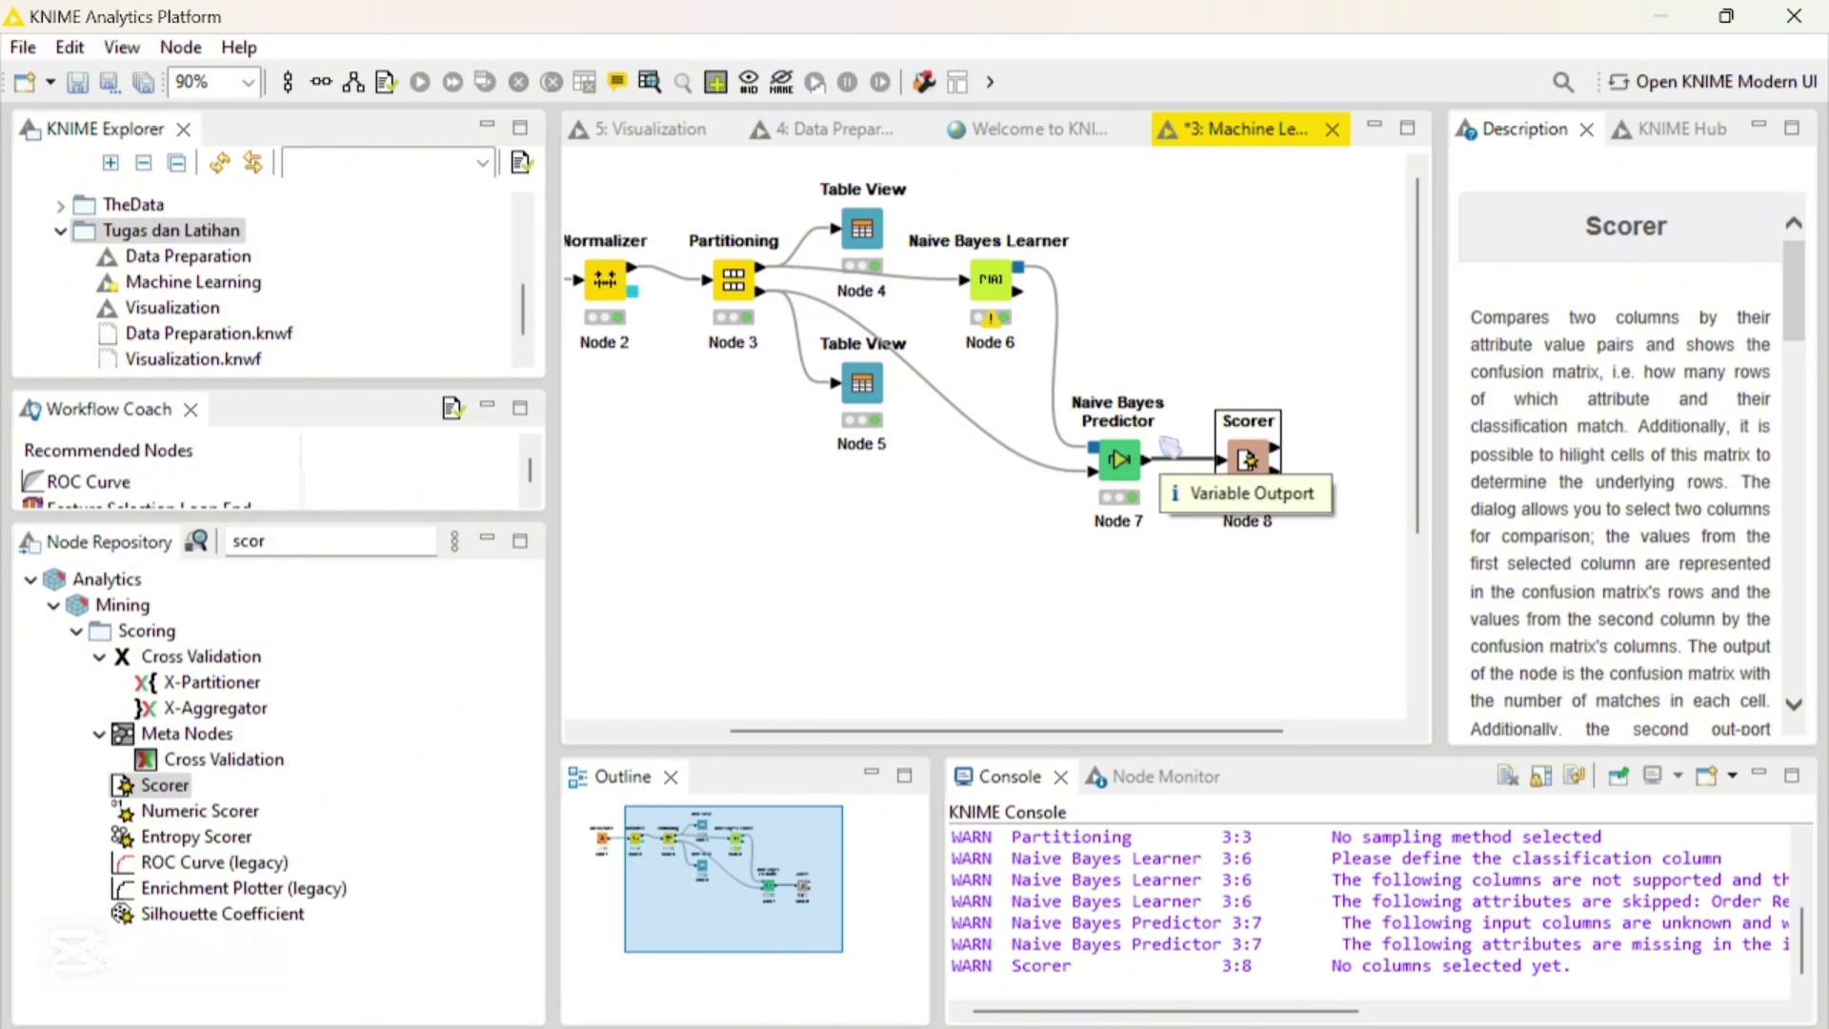
scroll(1170, 445, down, 2)
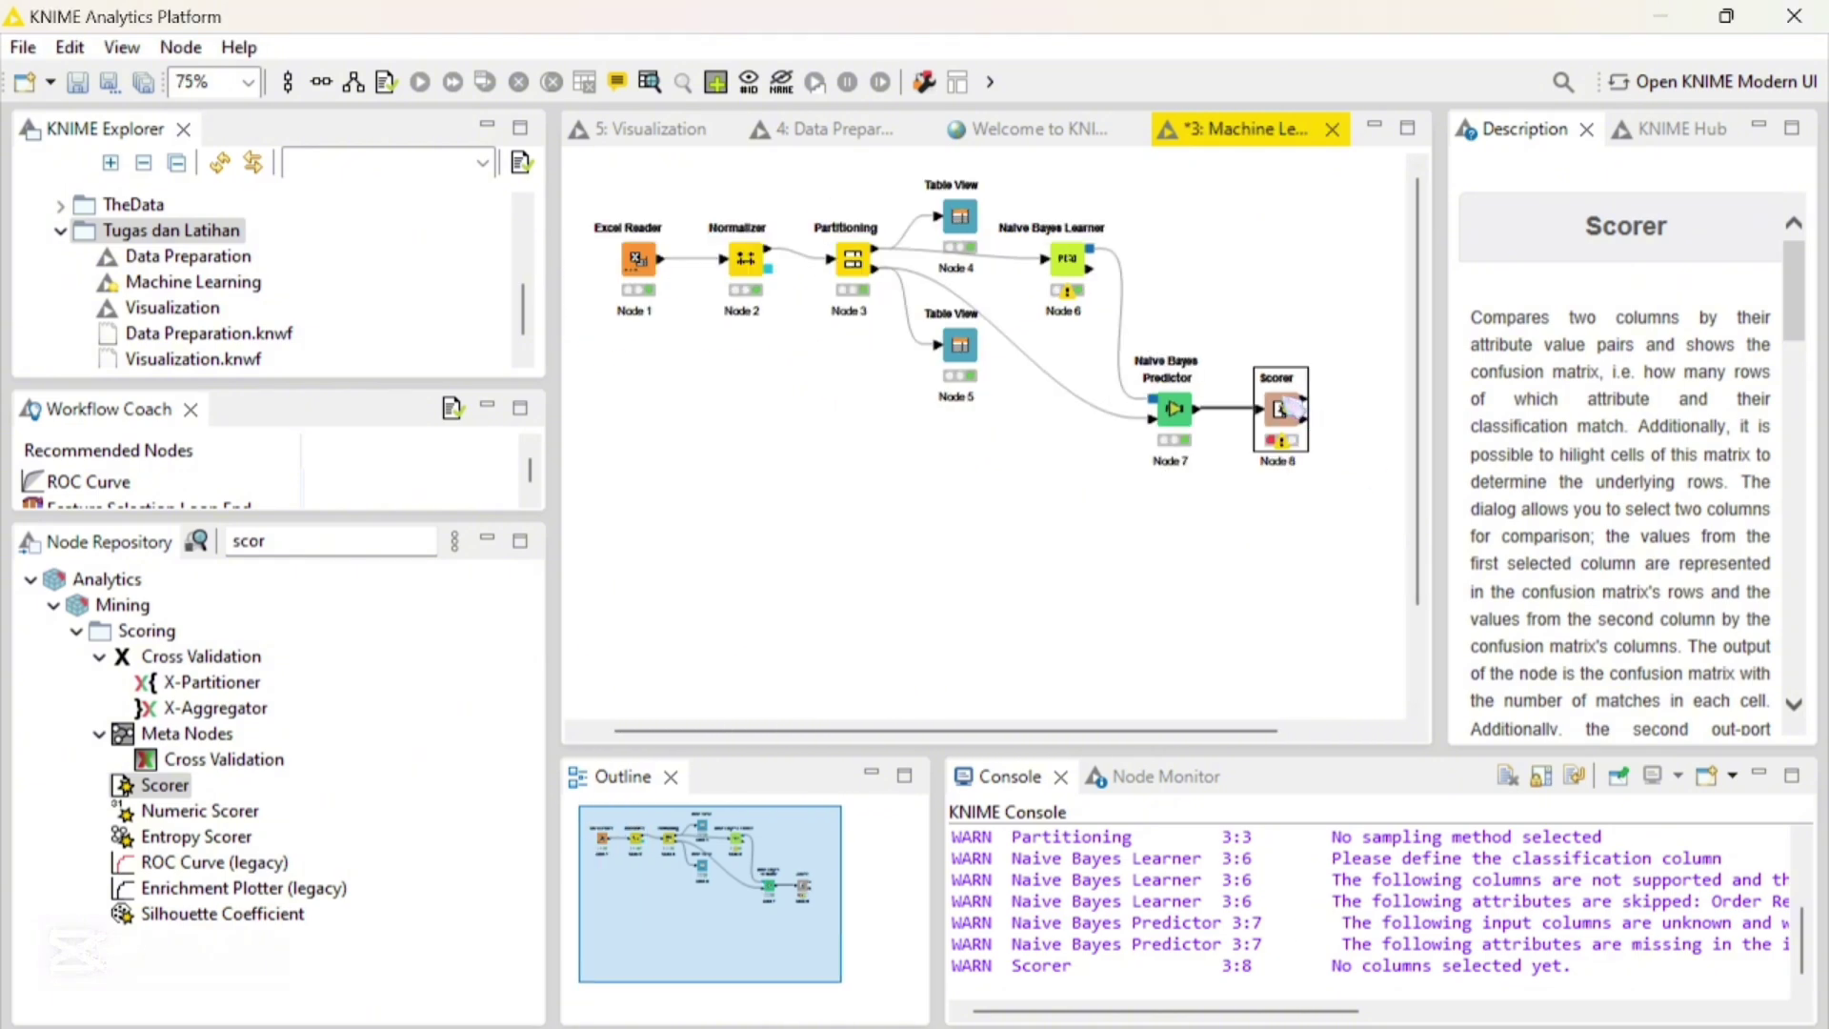
double_click(1296, 407)
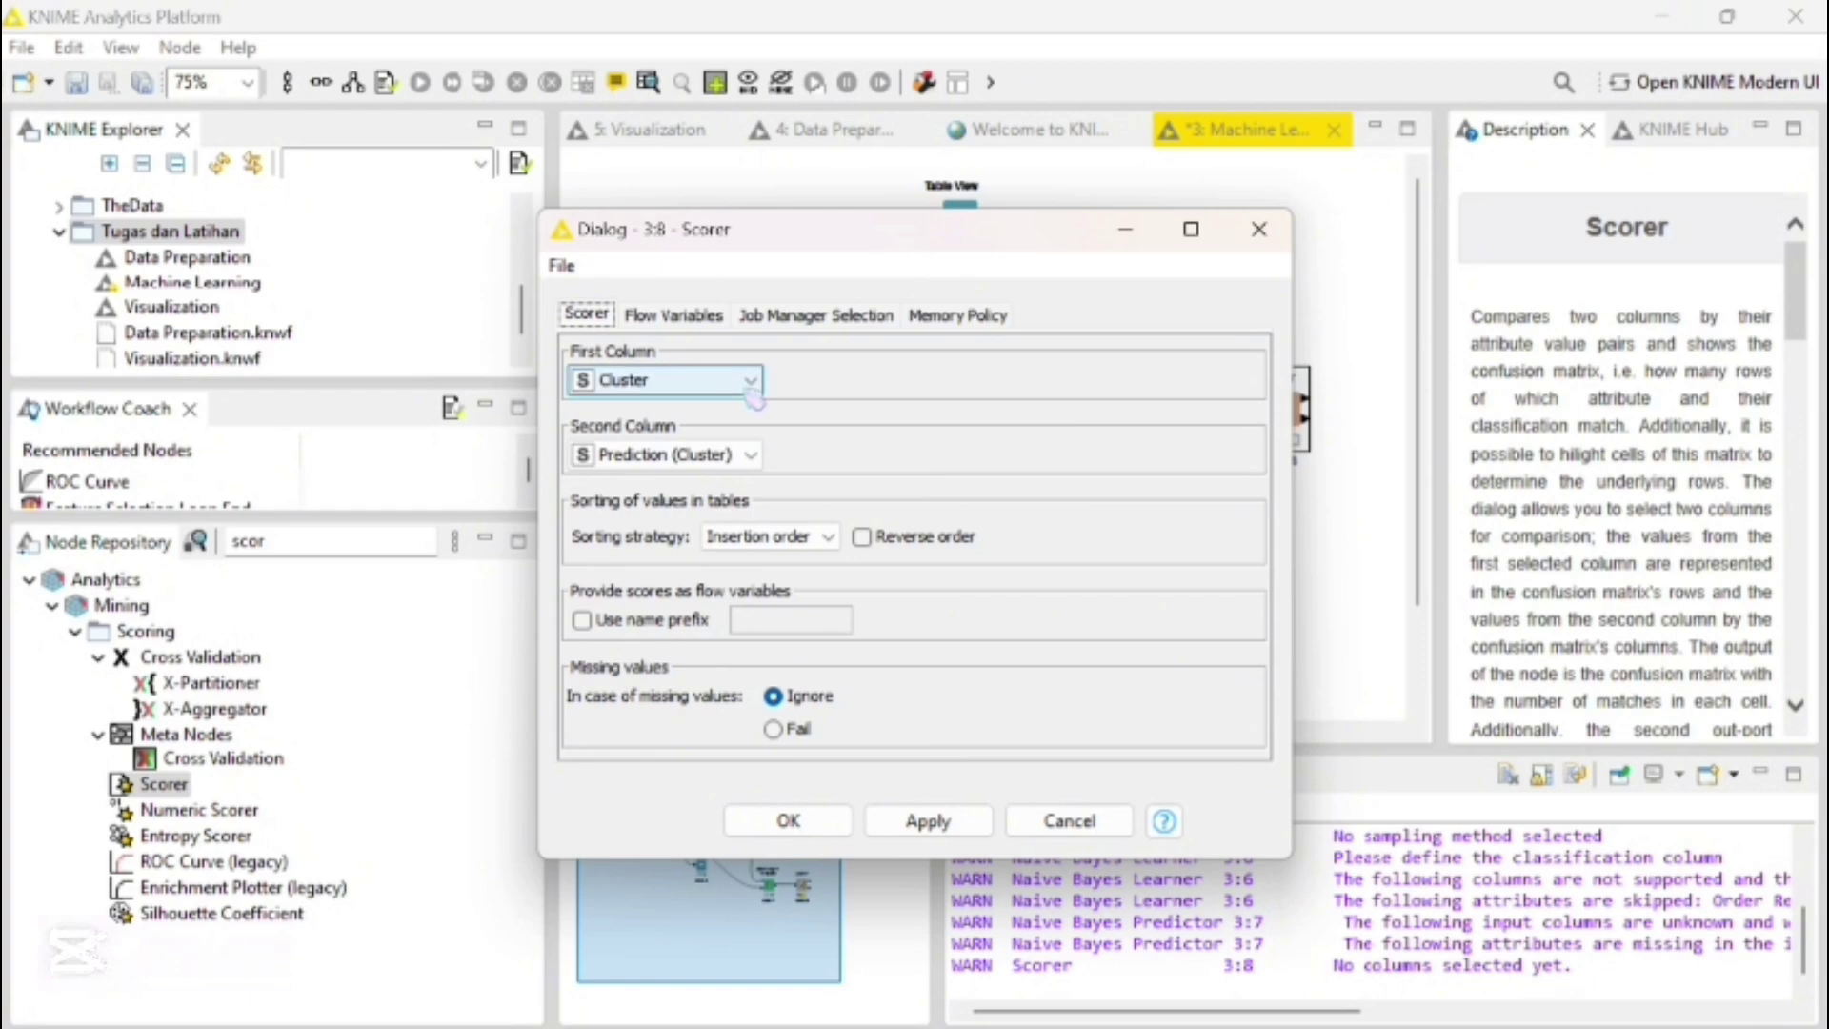
click(927, 820)
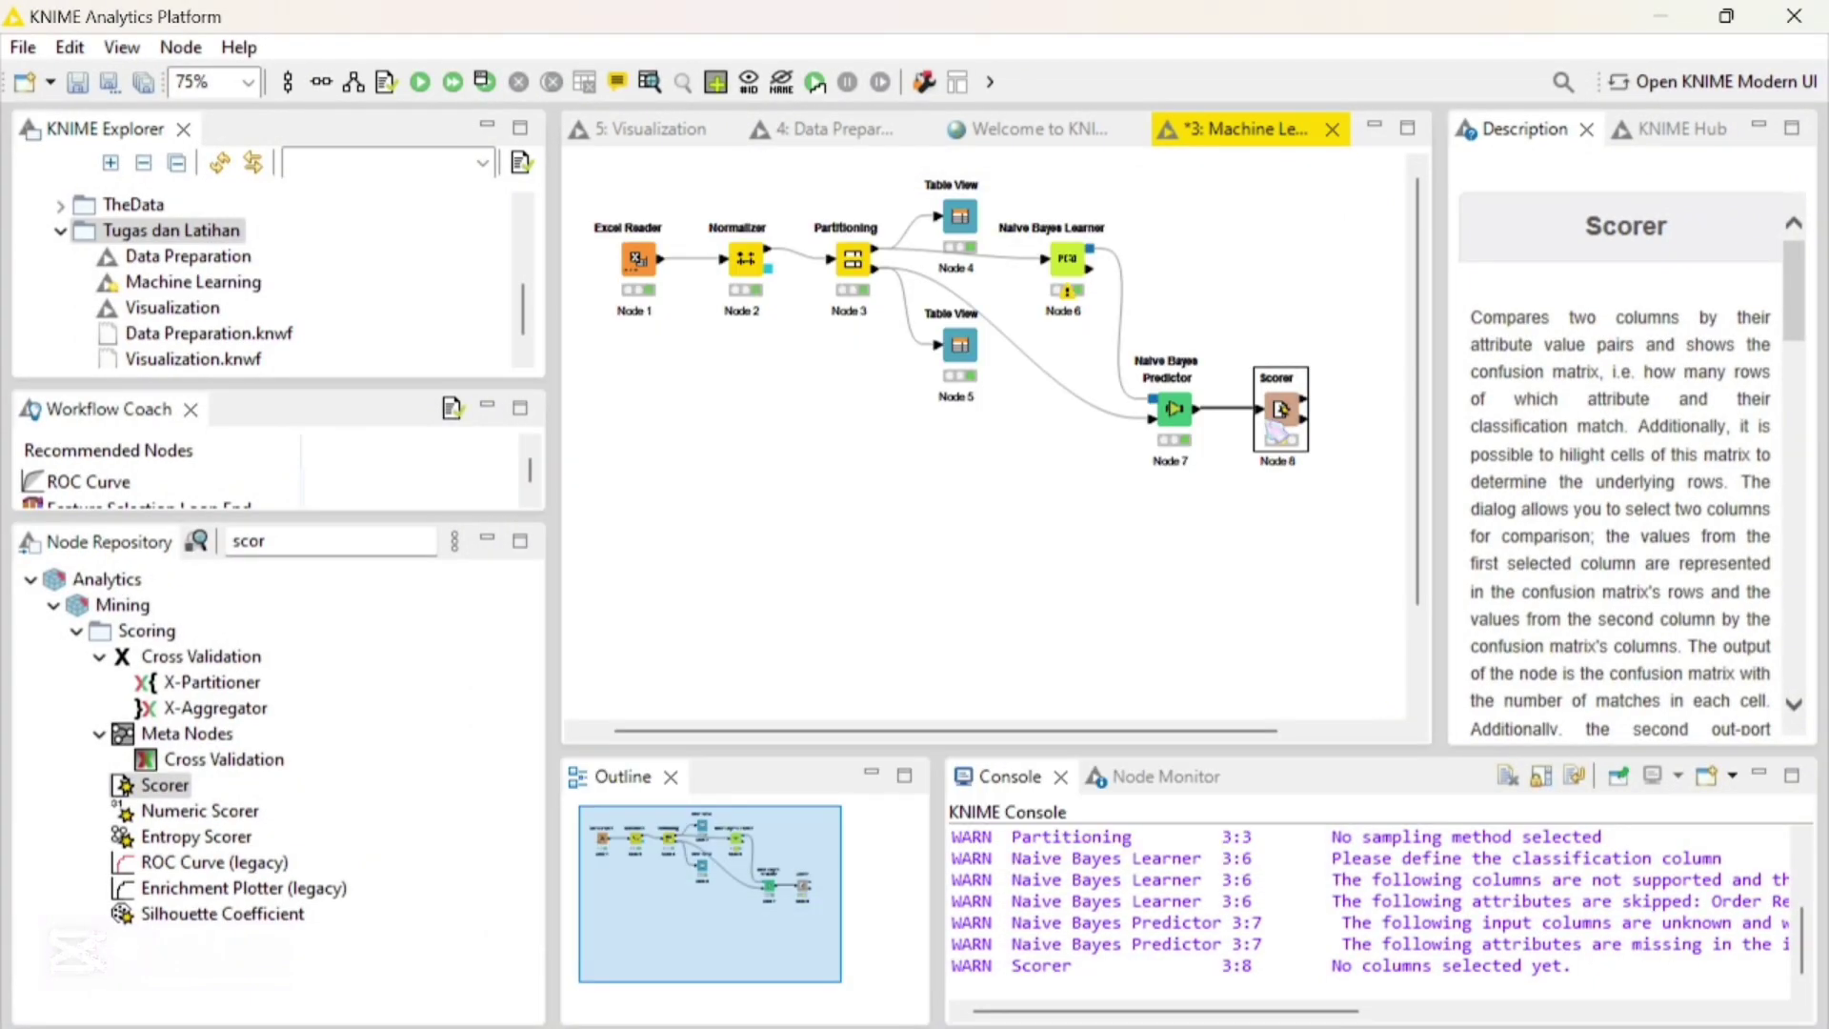
Execute the Scorer and inspect its confusion matrix for the transaction clusters
right_click(1277, 430)
click(1333, 376)
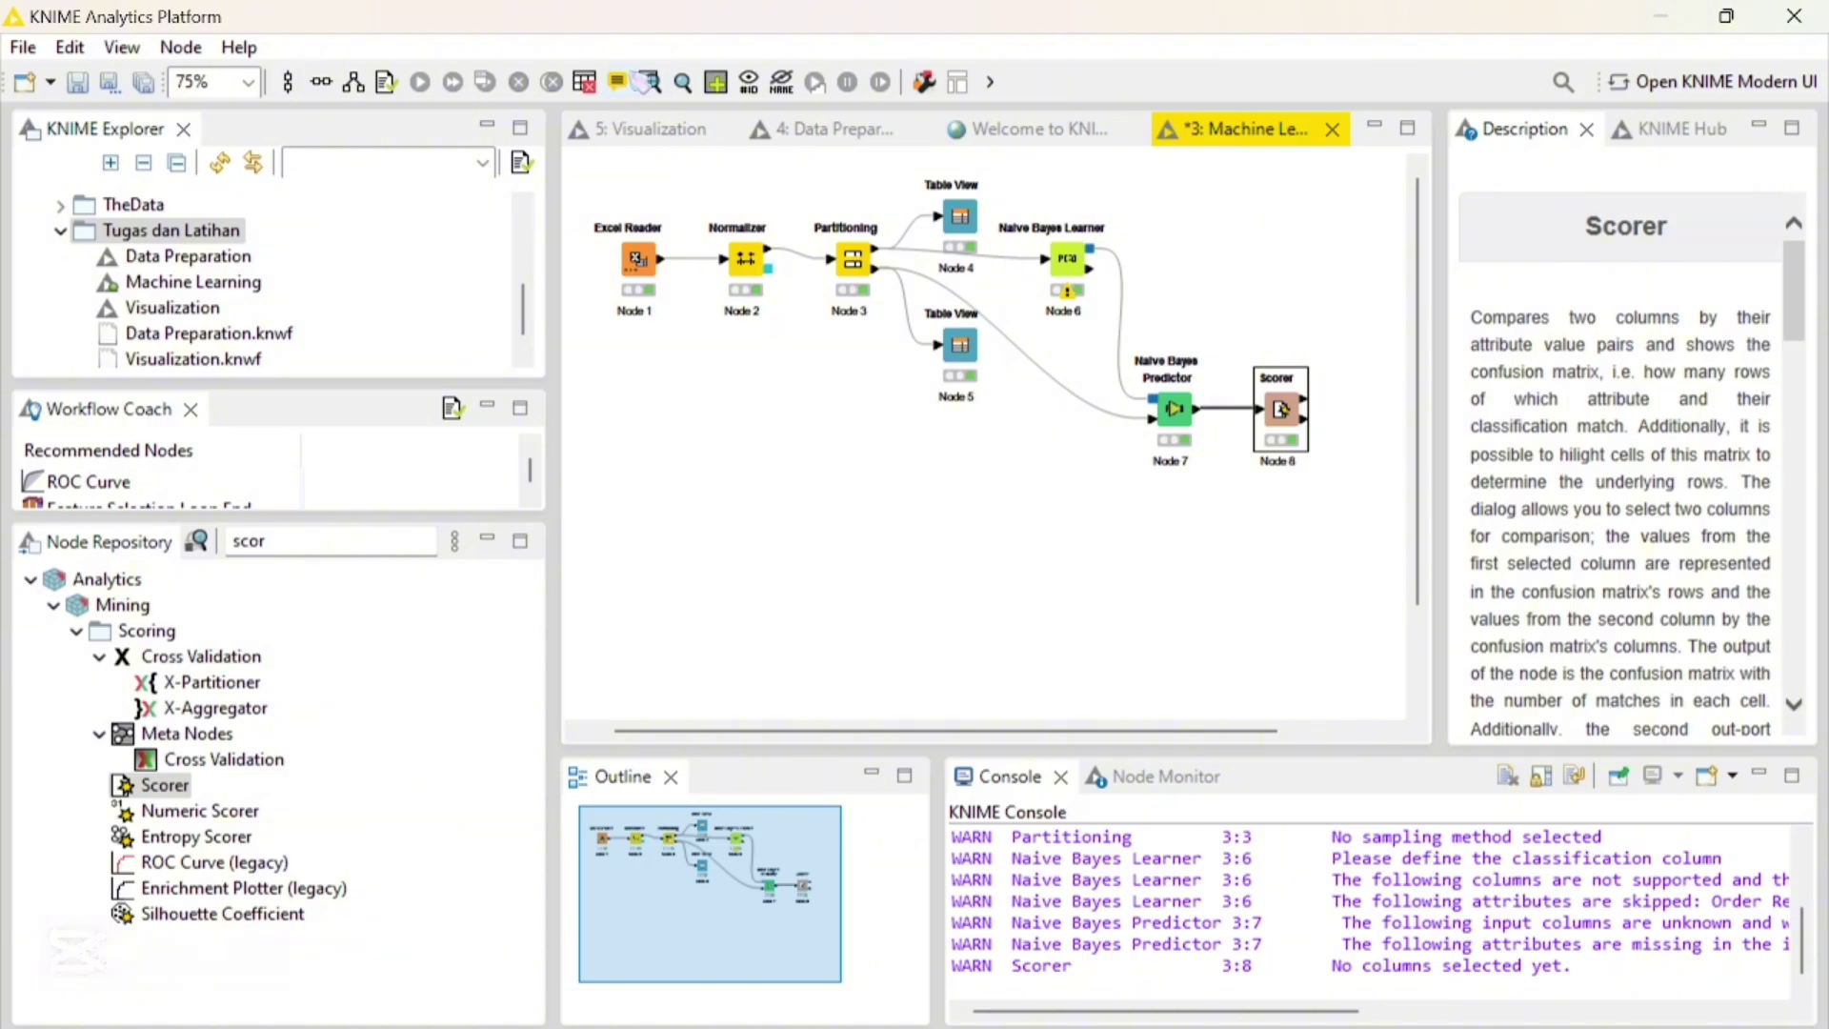
click(649, 83)
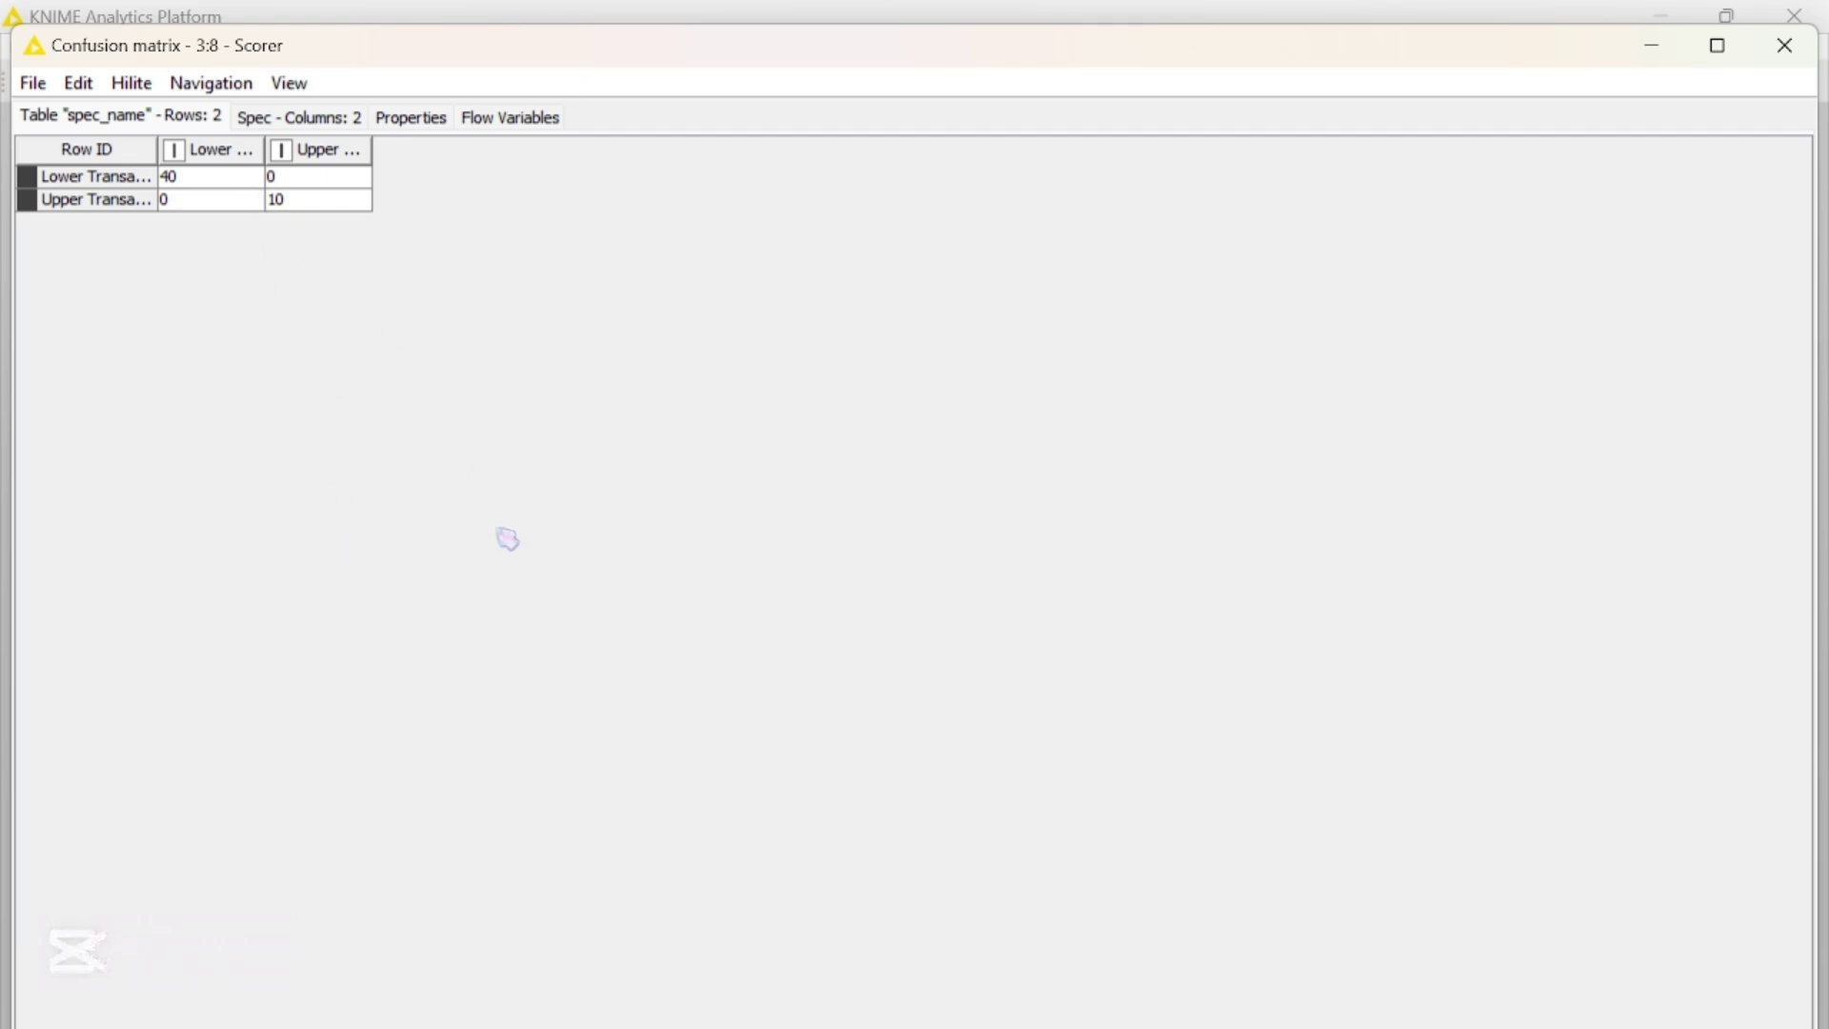
click(1784, 45)
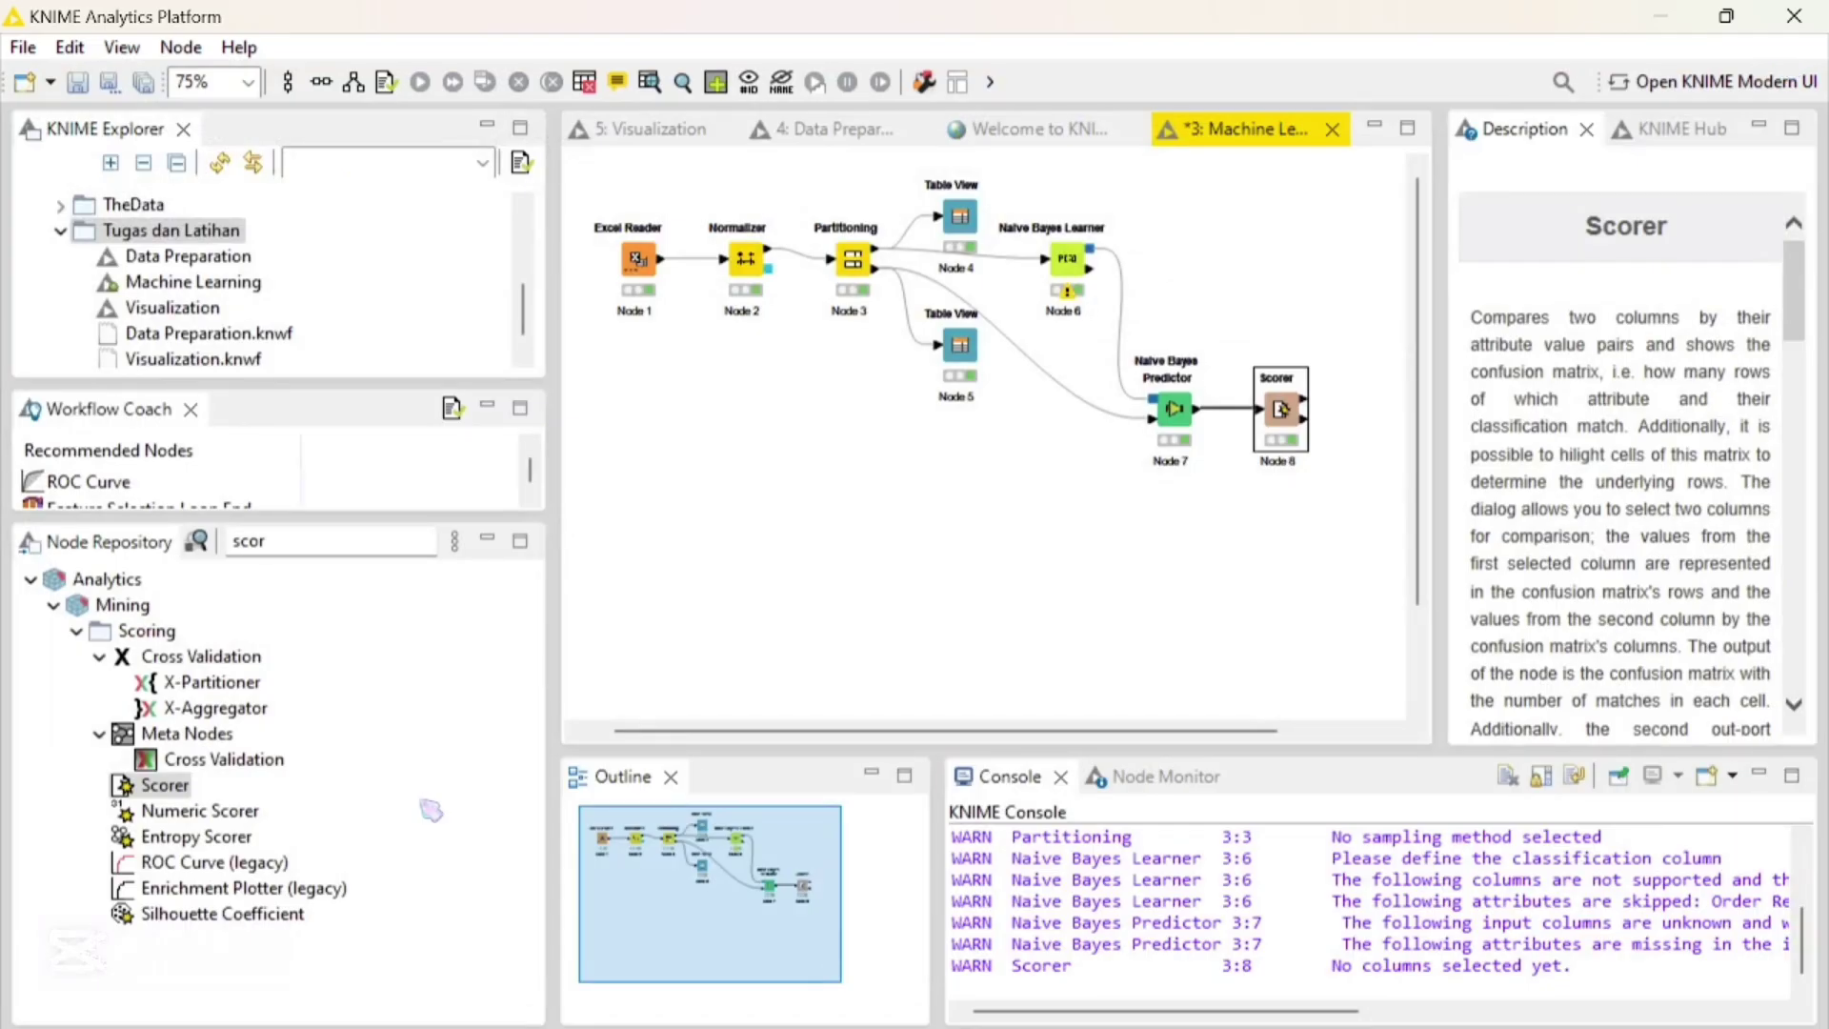
Add a PMML Writer level with the Naive Bayes Learner, to its right, and connect it to the Learner's model output
click(334, 543)
key(BackSpace)
key(BackSpace)
key(BackSpace)
key(BackSpace)
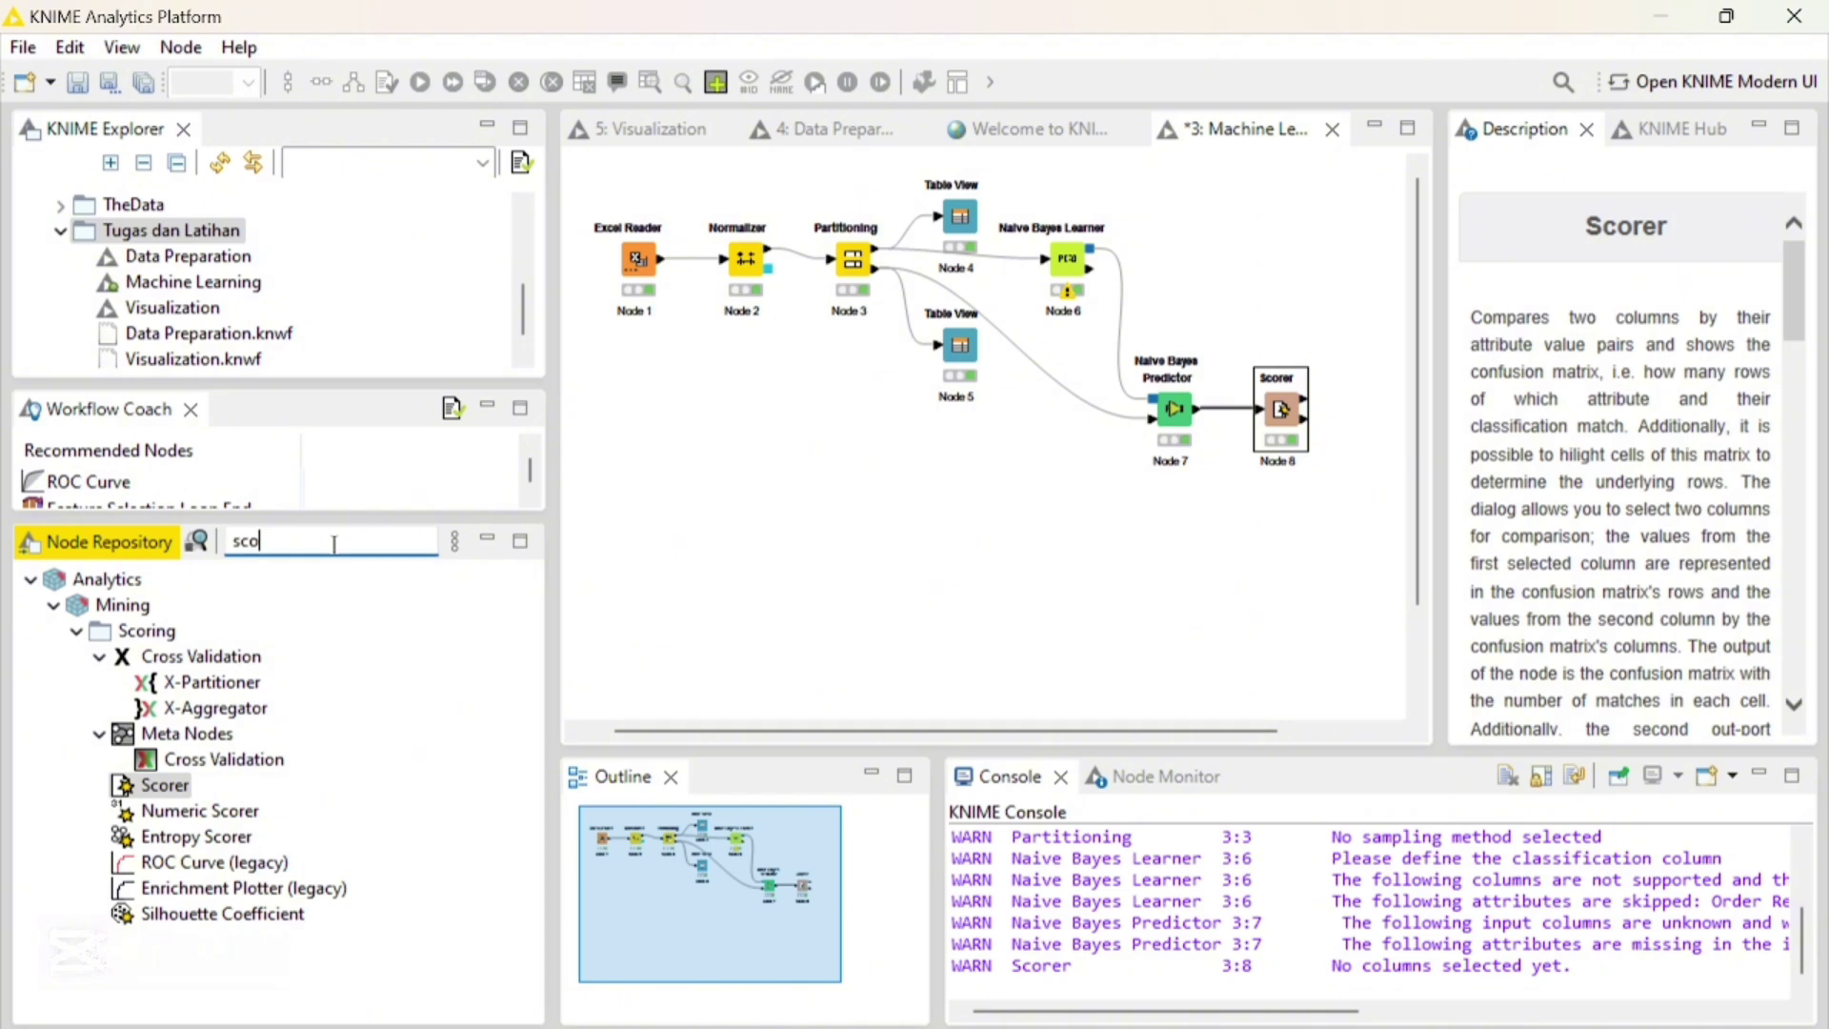
text(pmm)
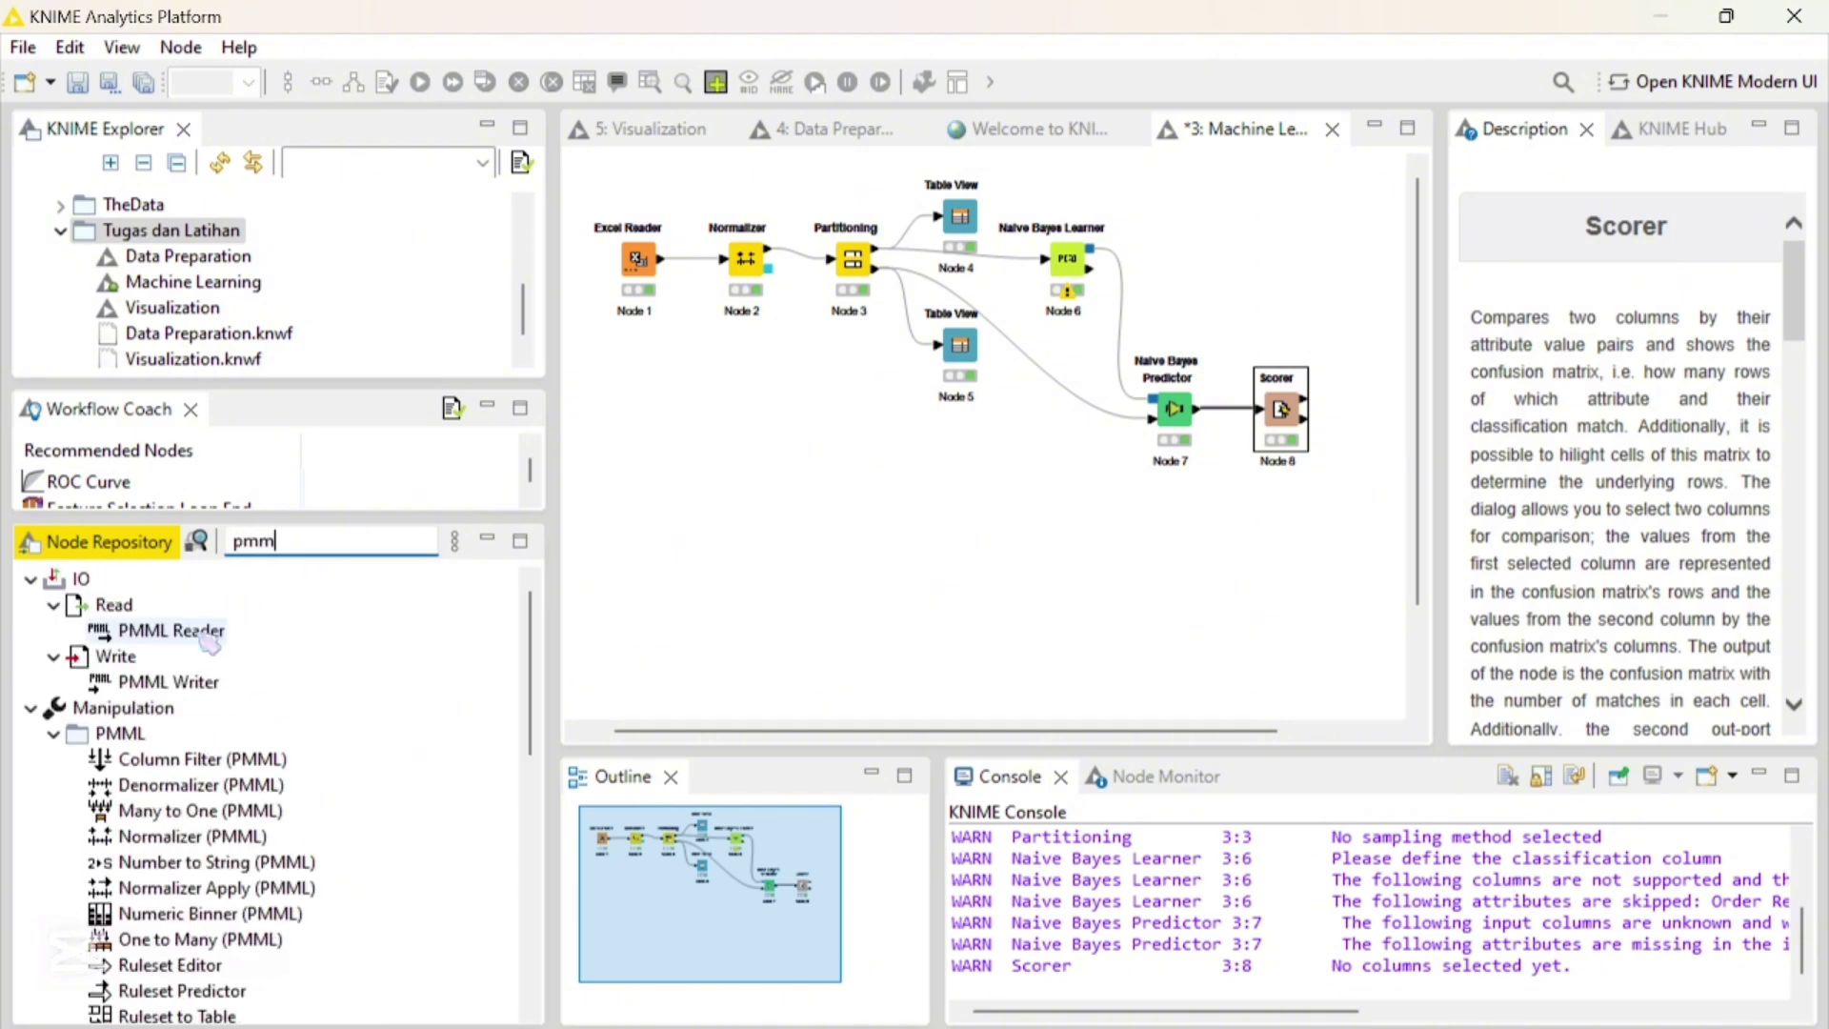
double_click(205, 682)
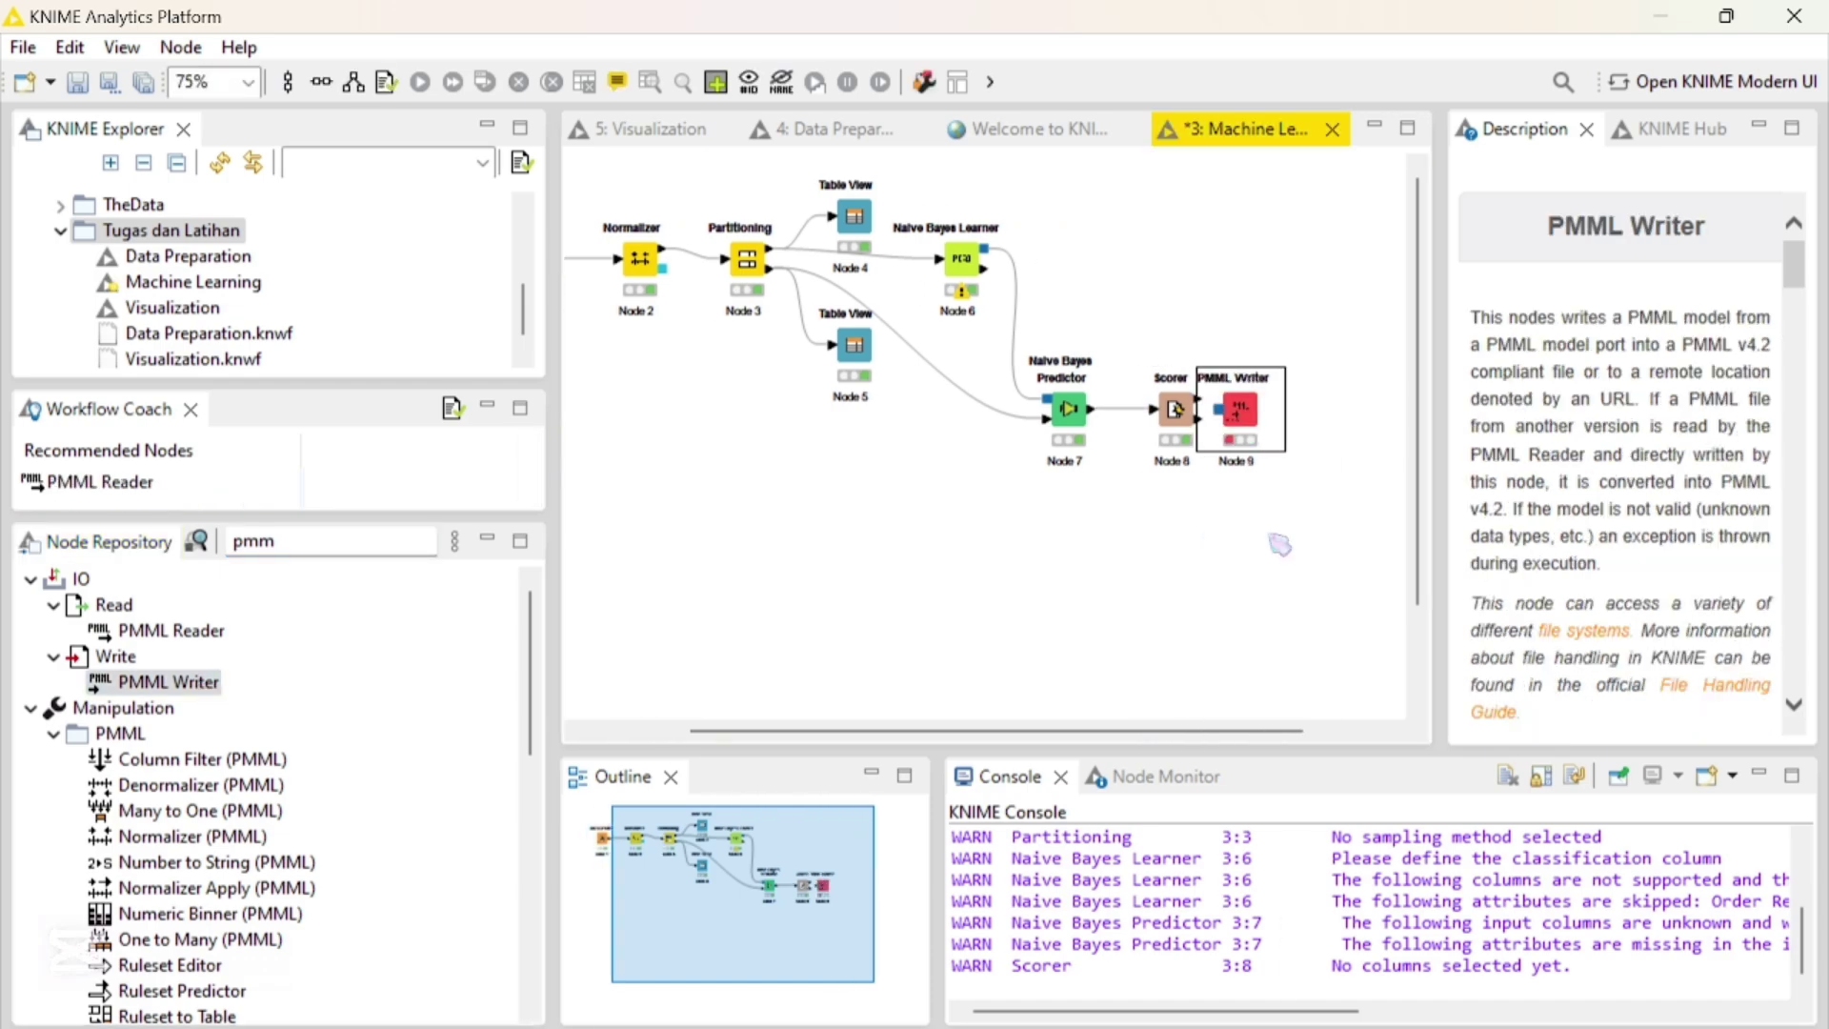
drag(1269, 432, 1162, 281)
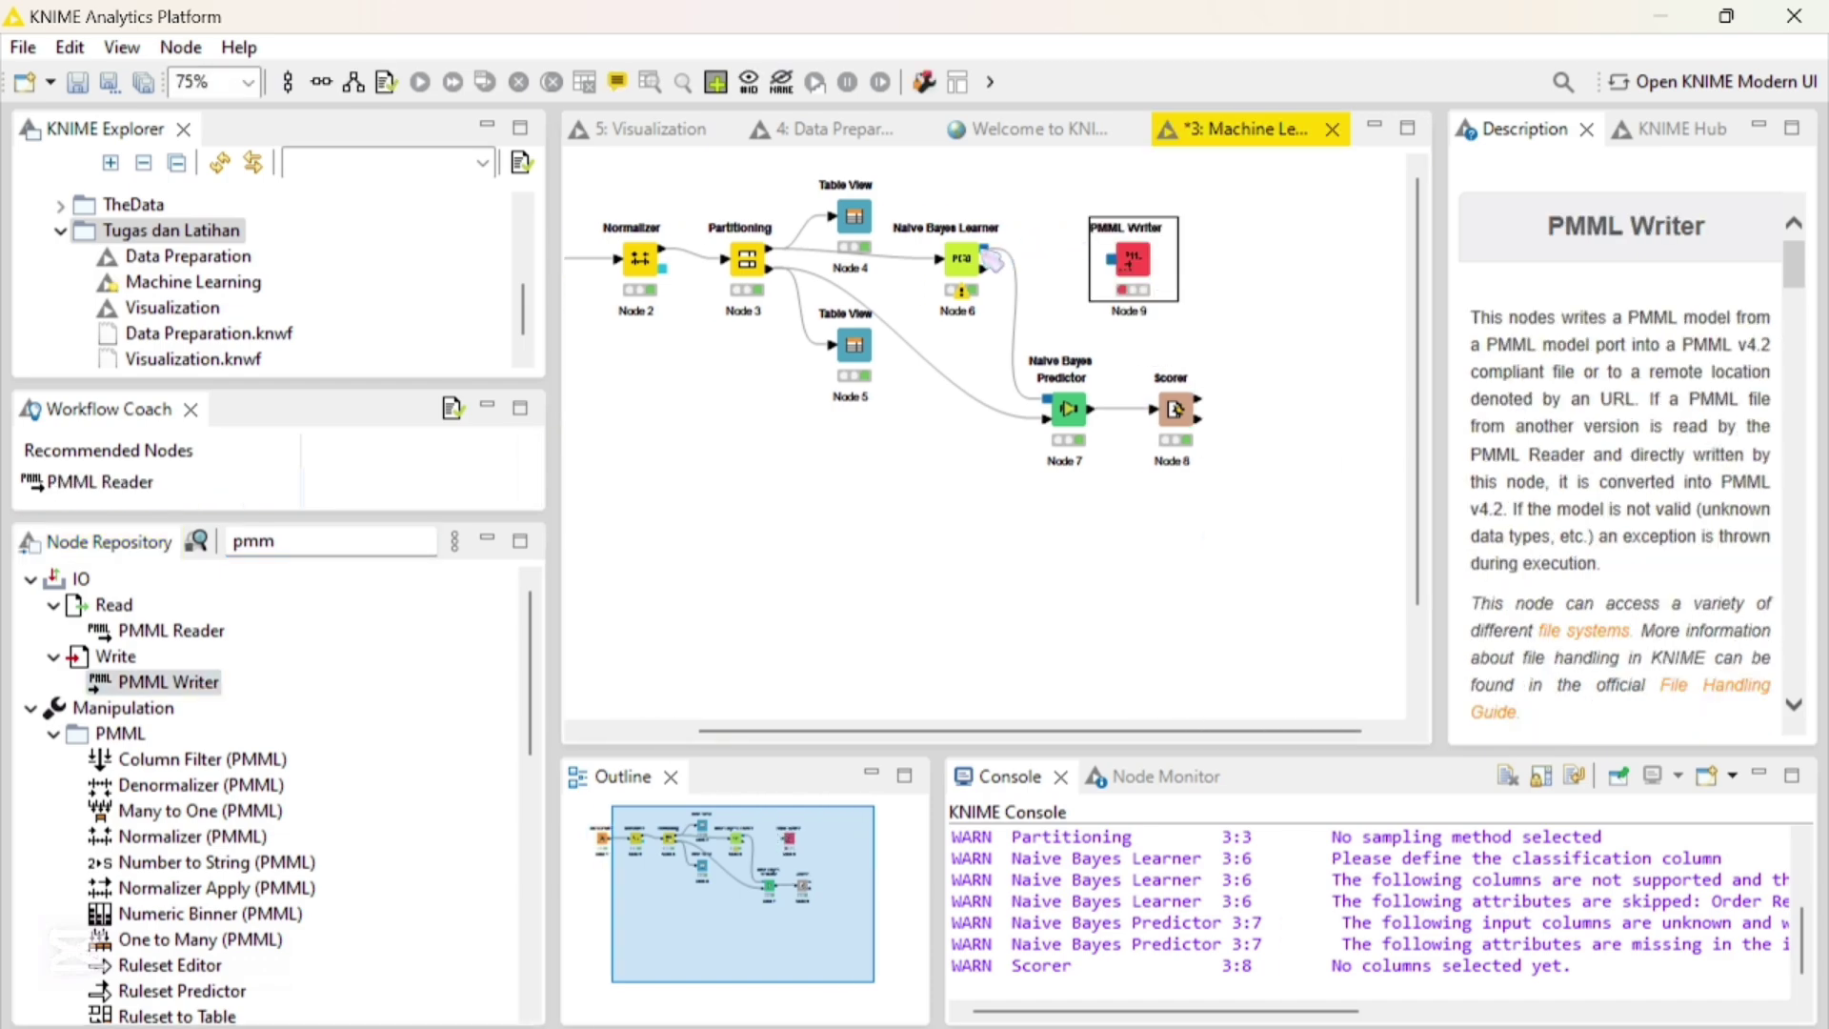
drag(986, 248, 1129, 276)
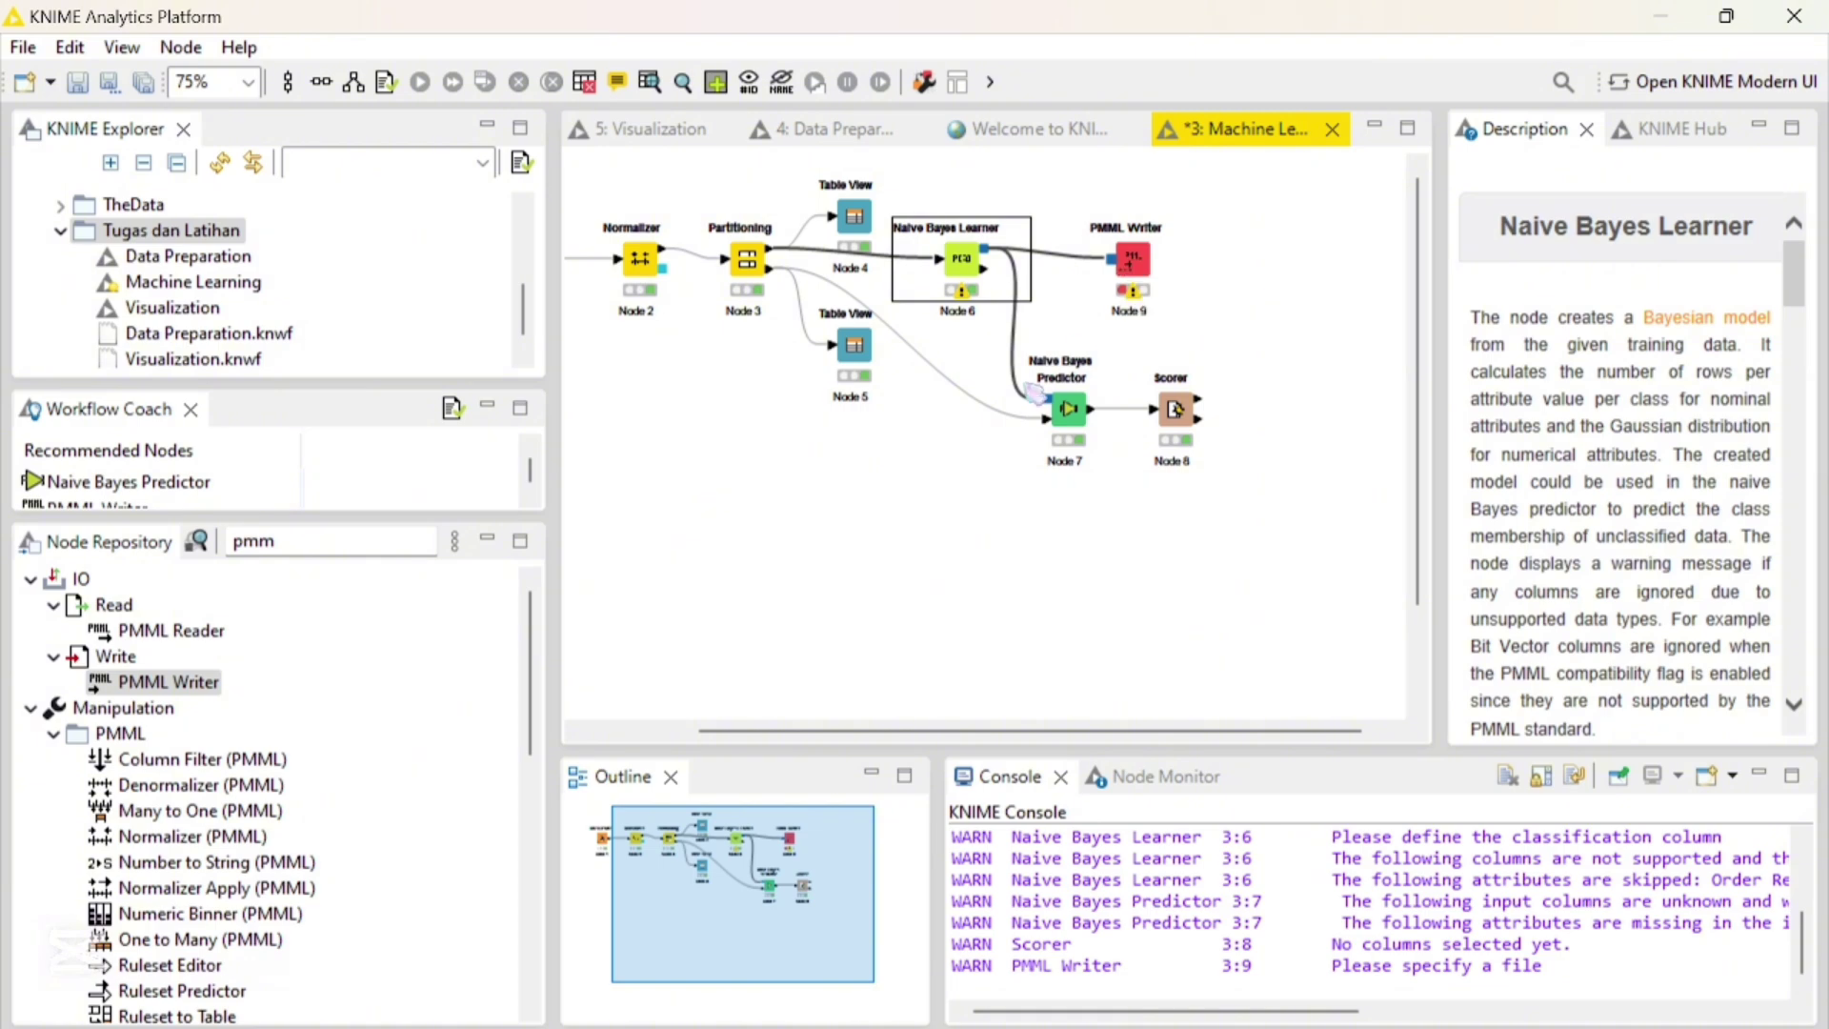
Set the PMML Writer to save PMML Dataset Transaksi.pmml relative to the current workflow data area, and execute it
scroll(1032, 392, left, 5)
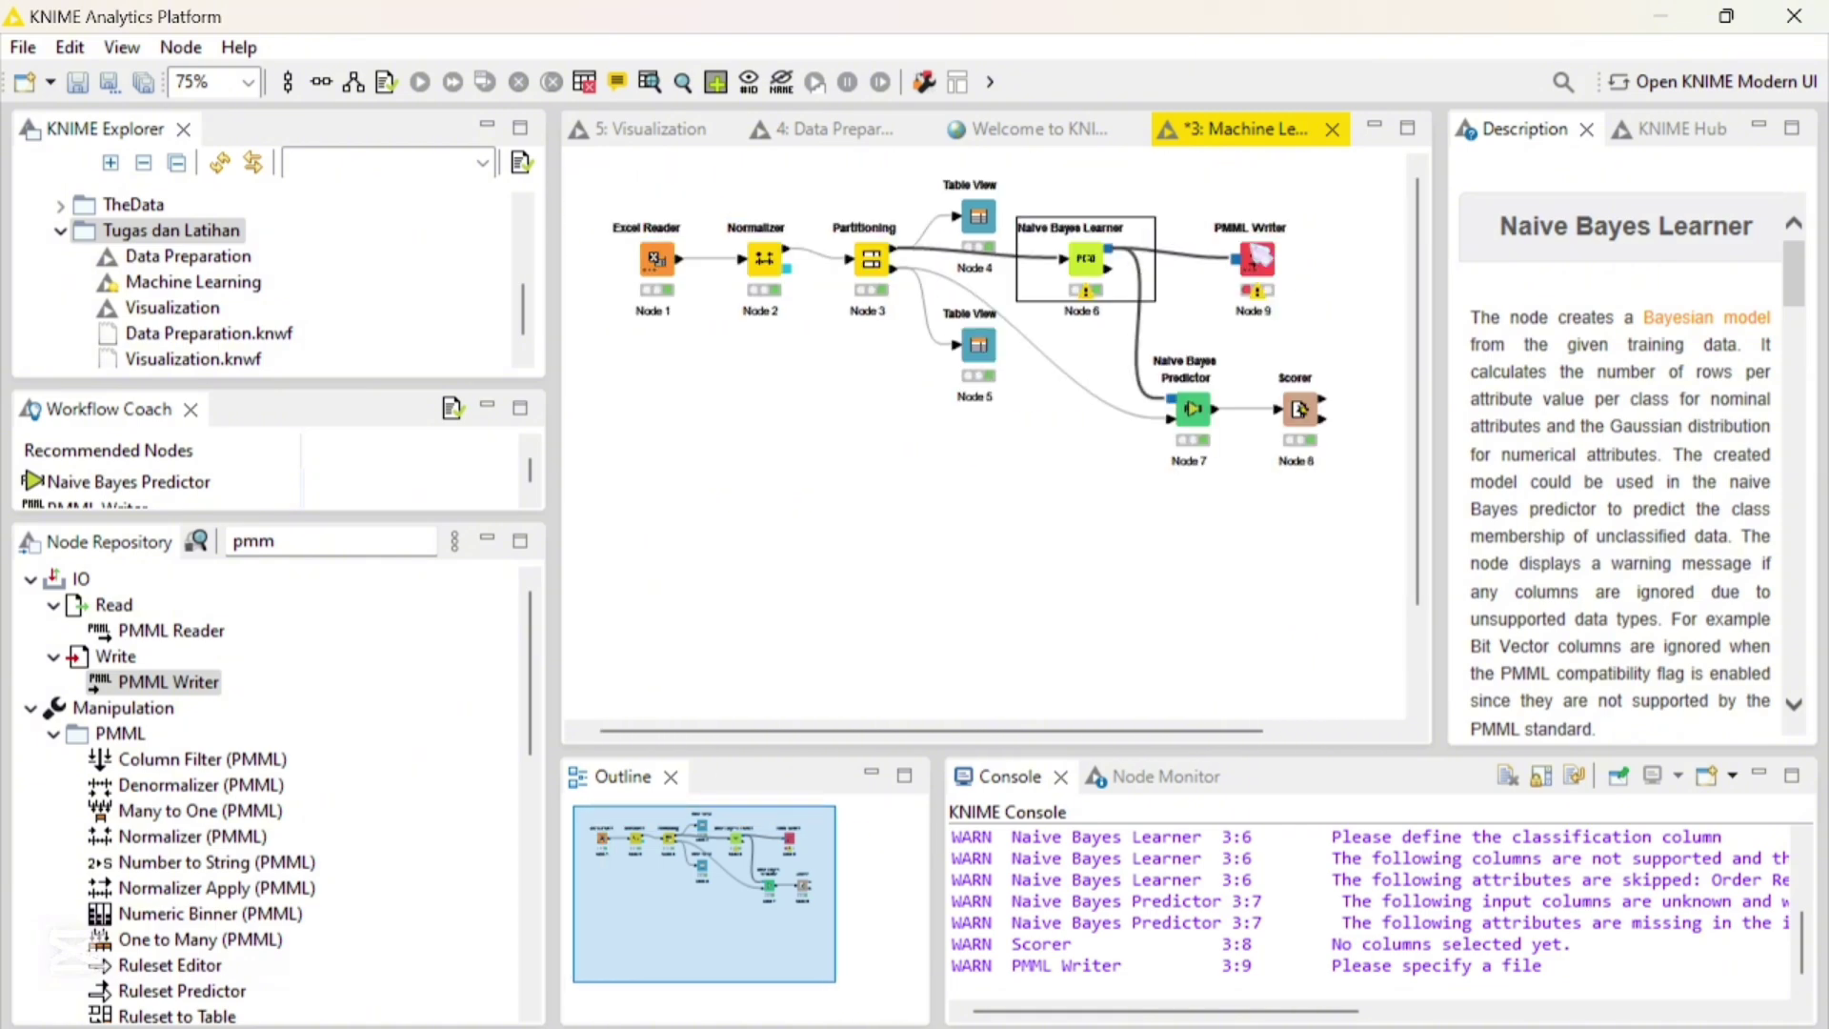
click(1255, 255)
double_click(1258, 255)
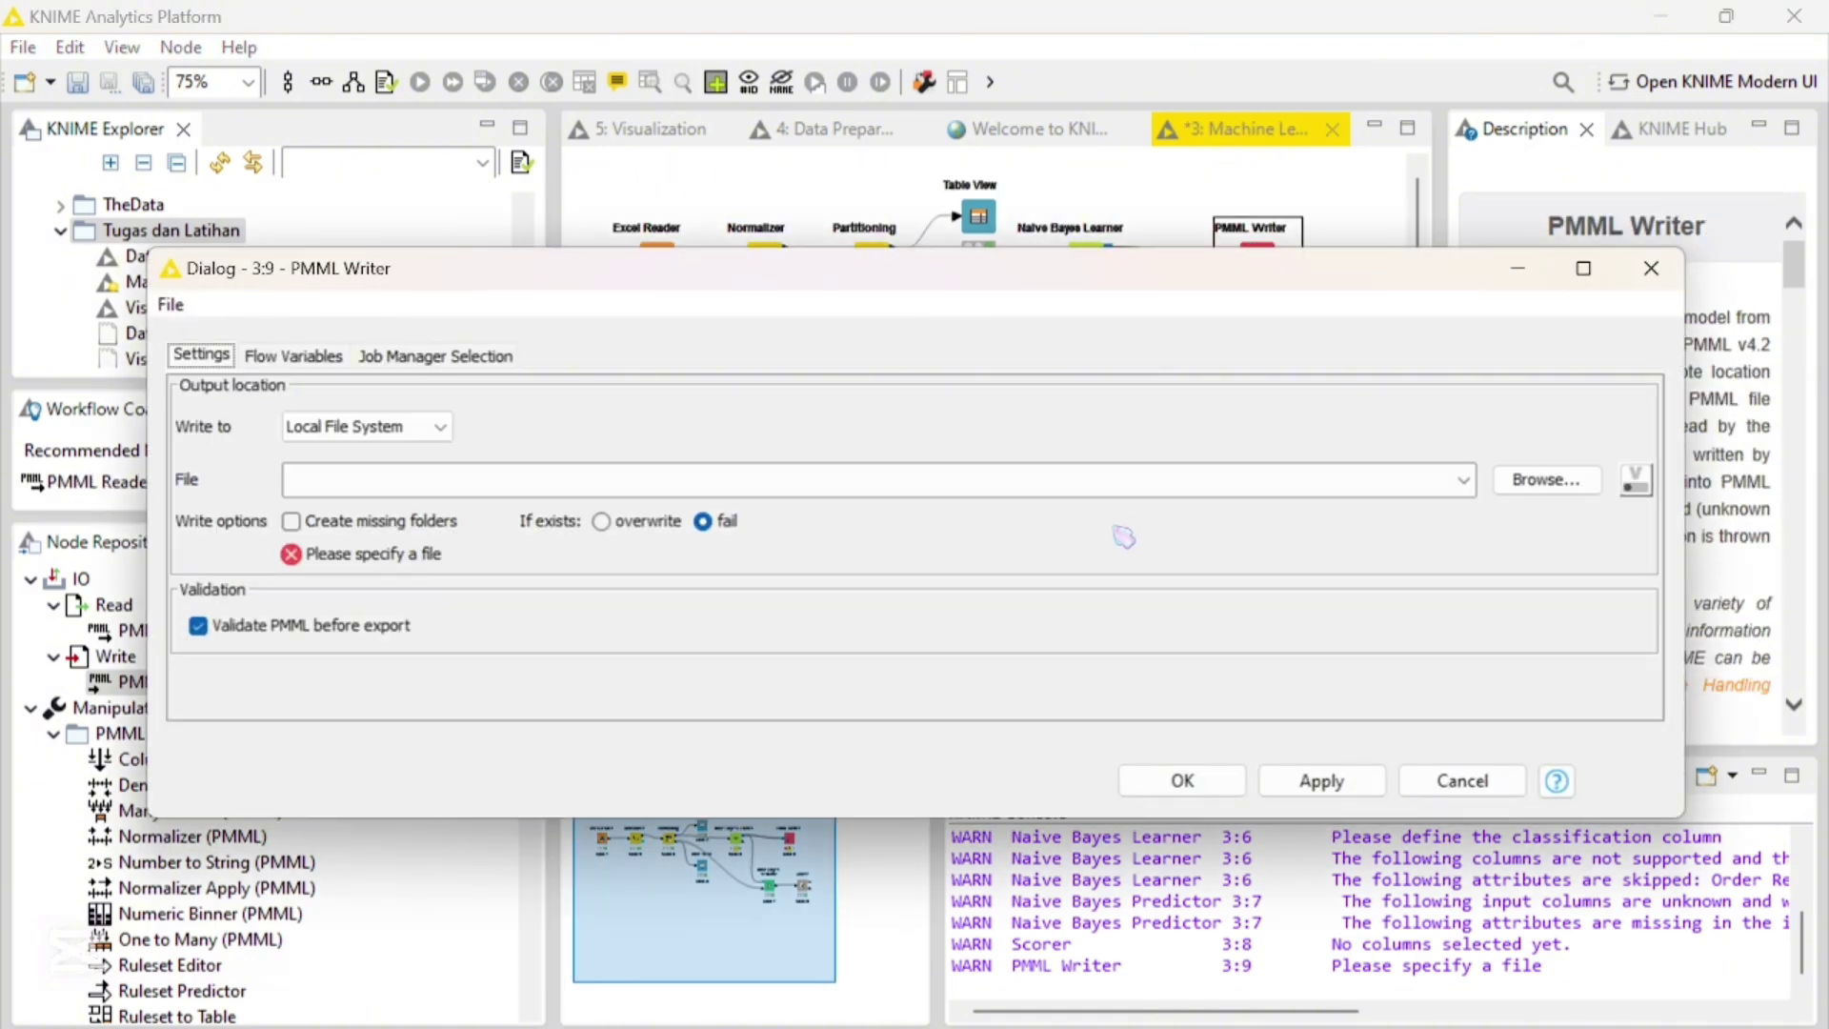
click(443, 438)
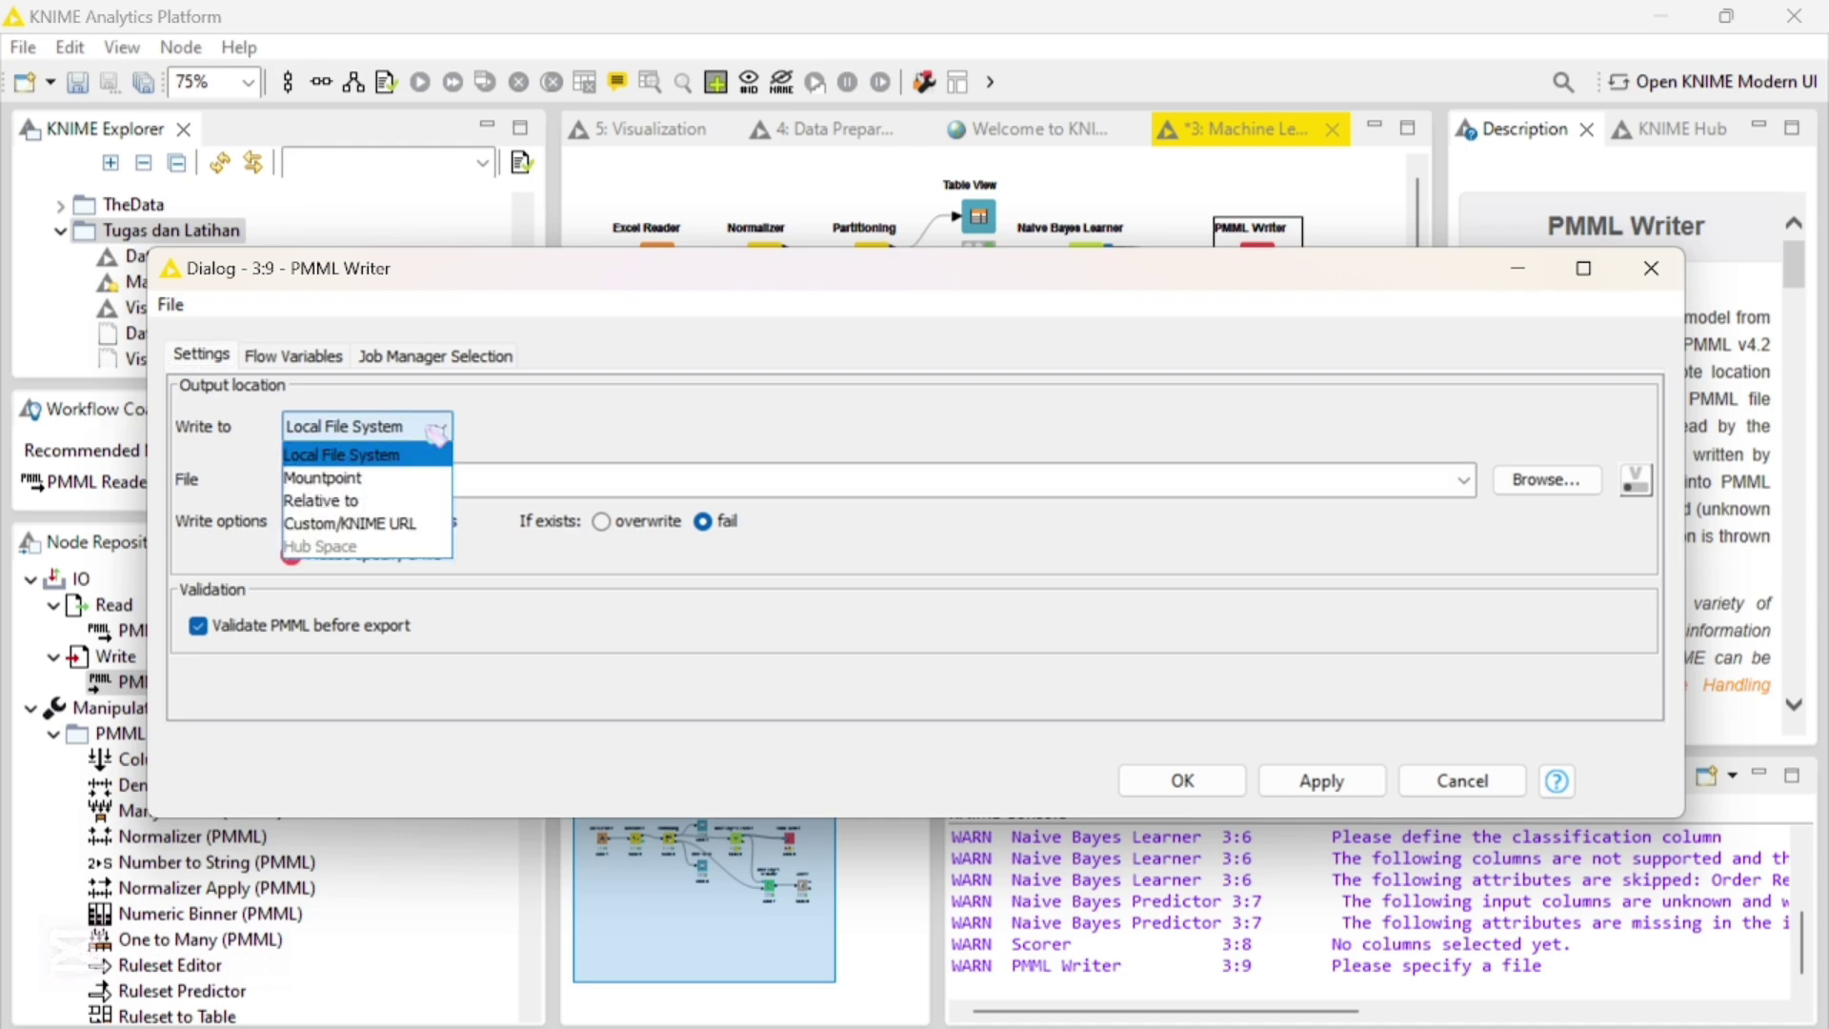
key(Escape)
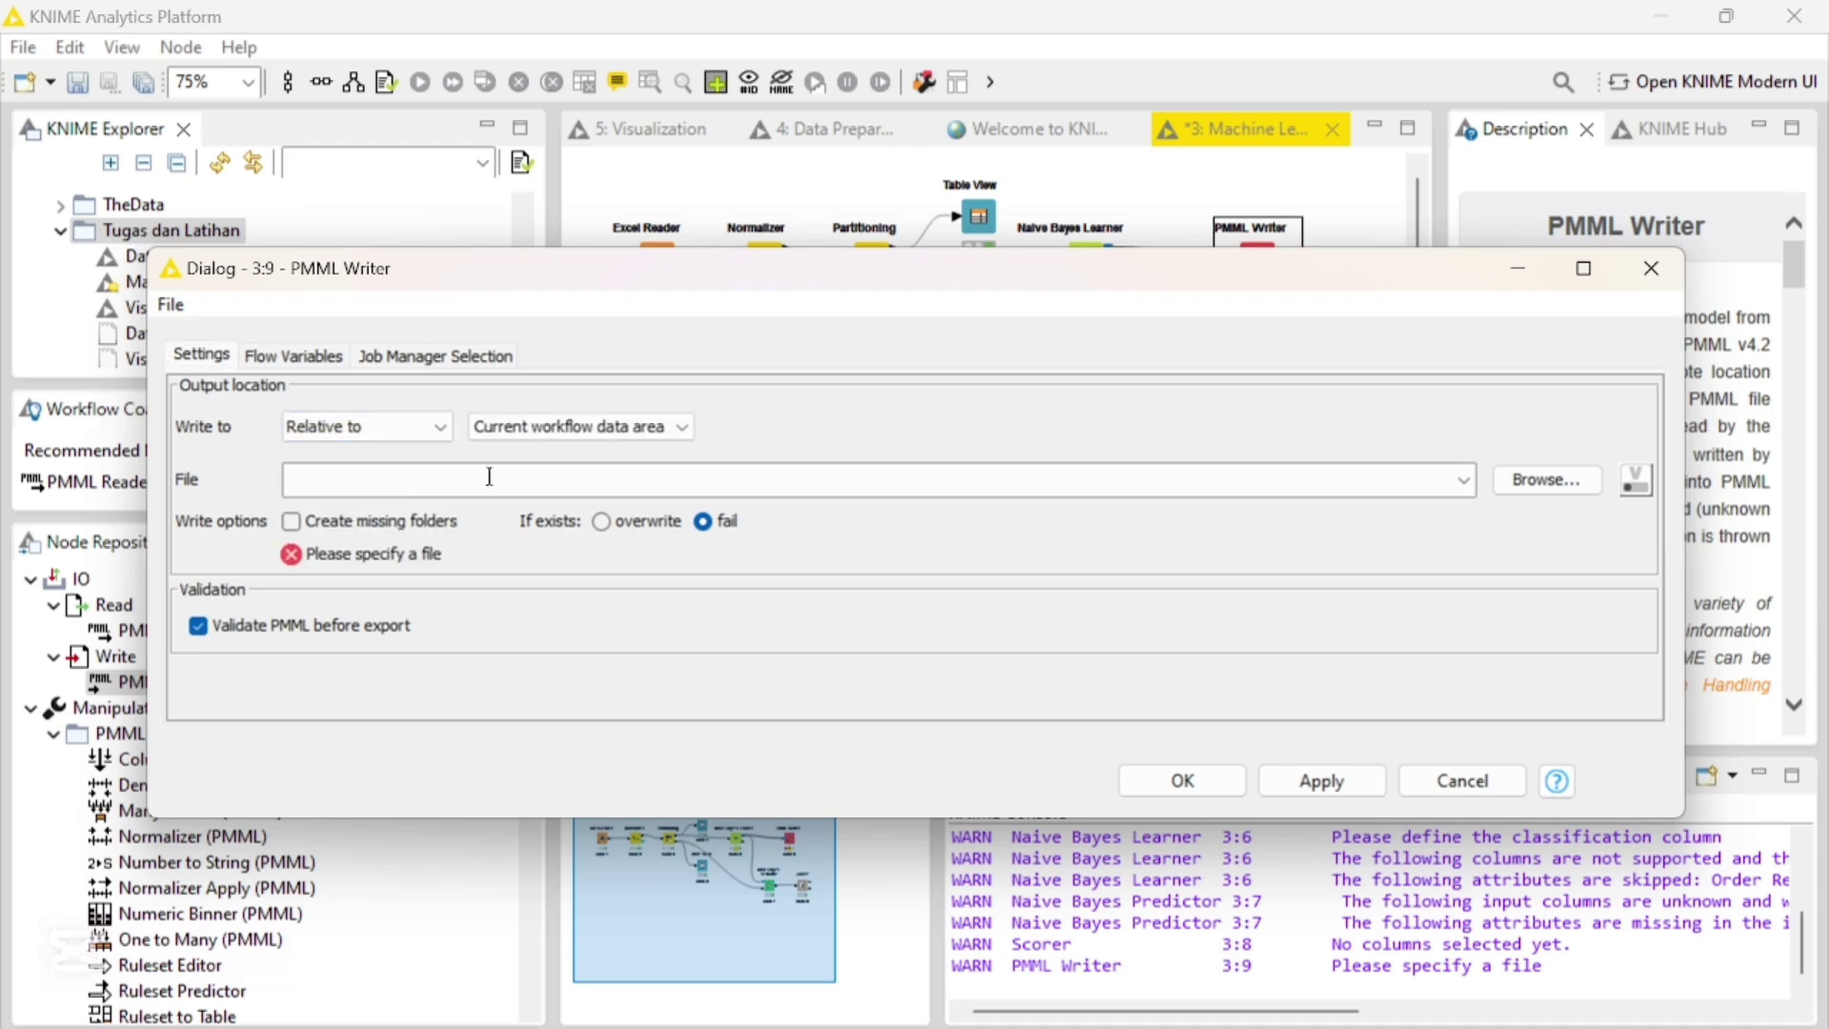
click(1562, 484)
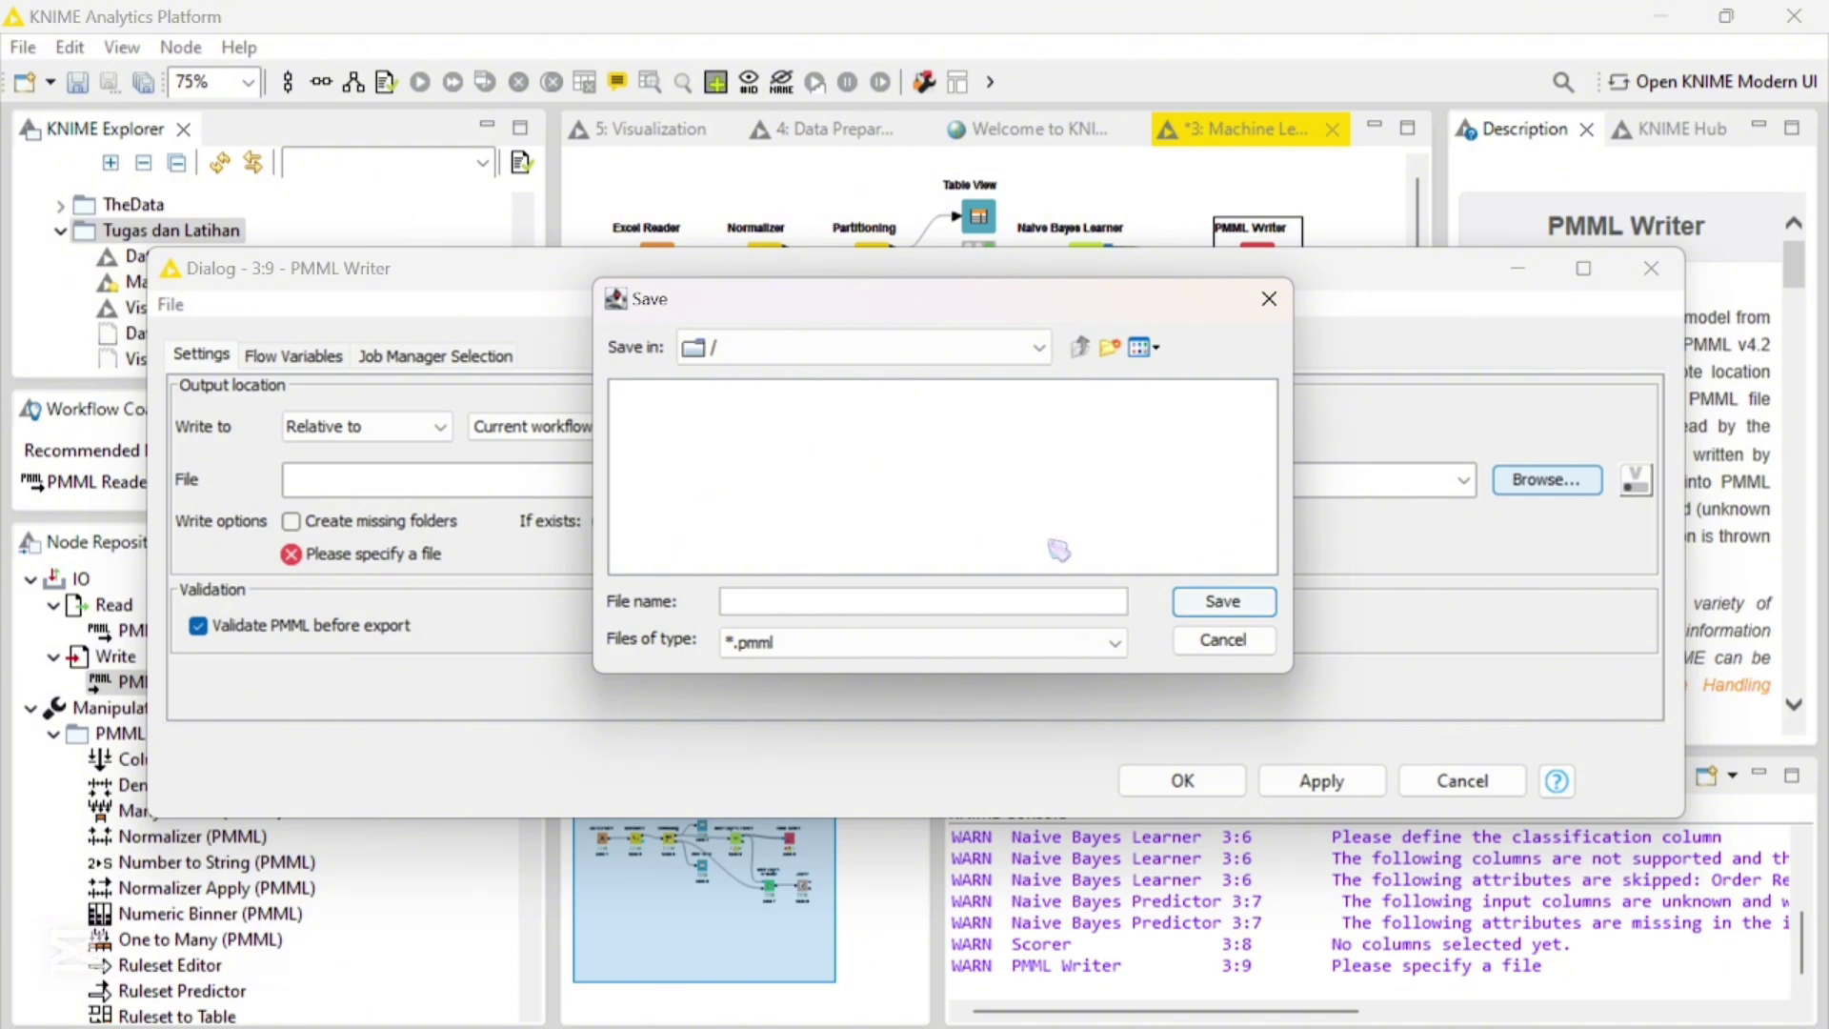
text(PMML Dataset Transaksi)
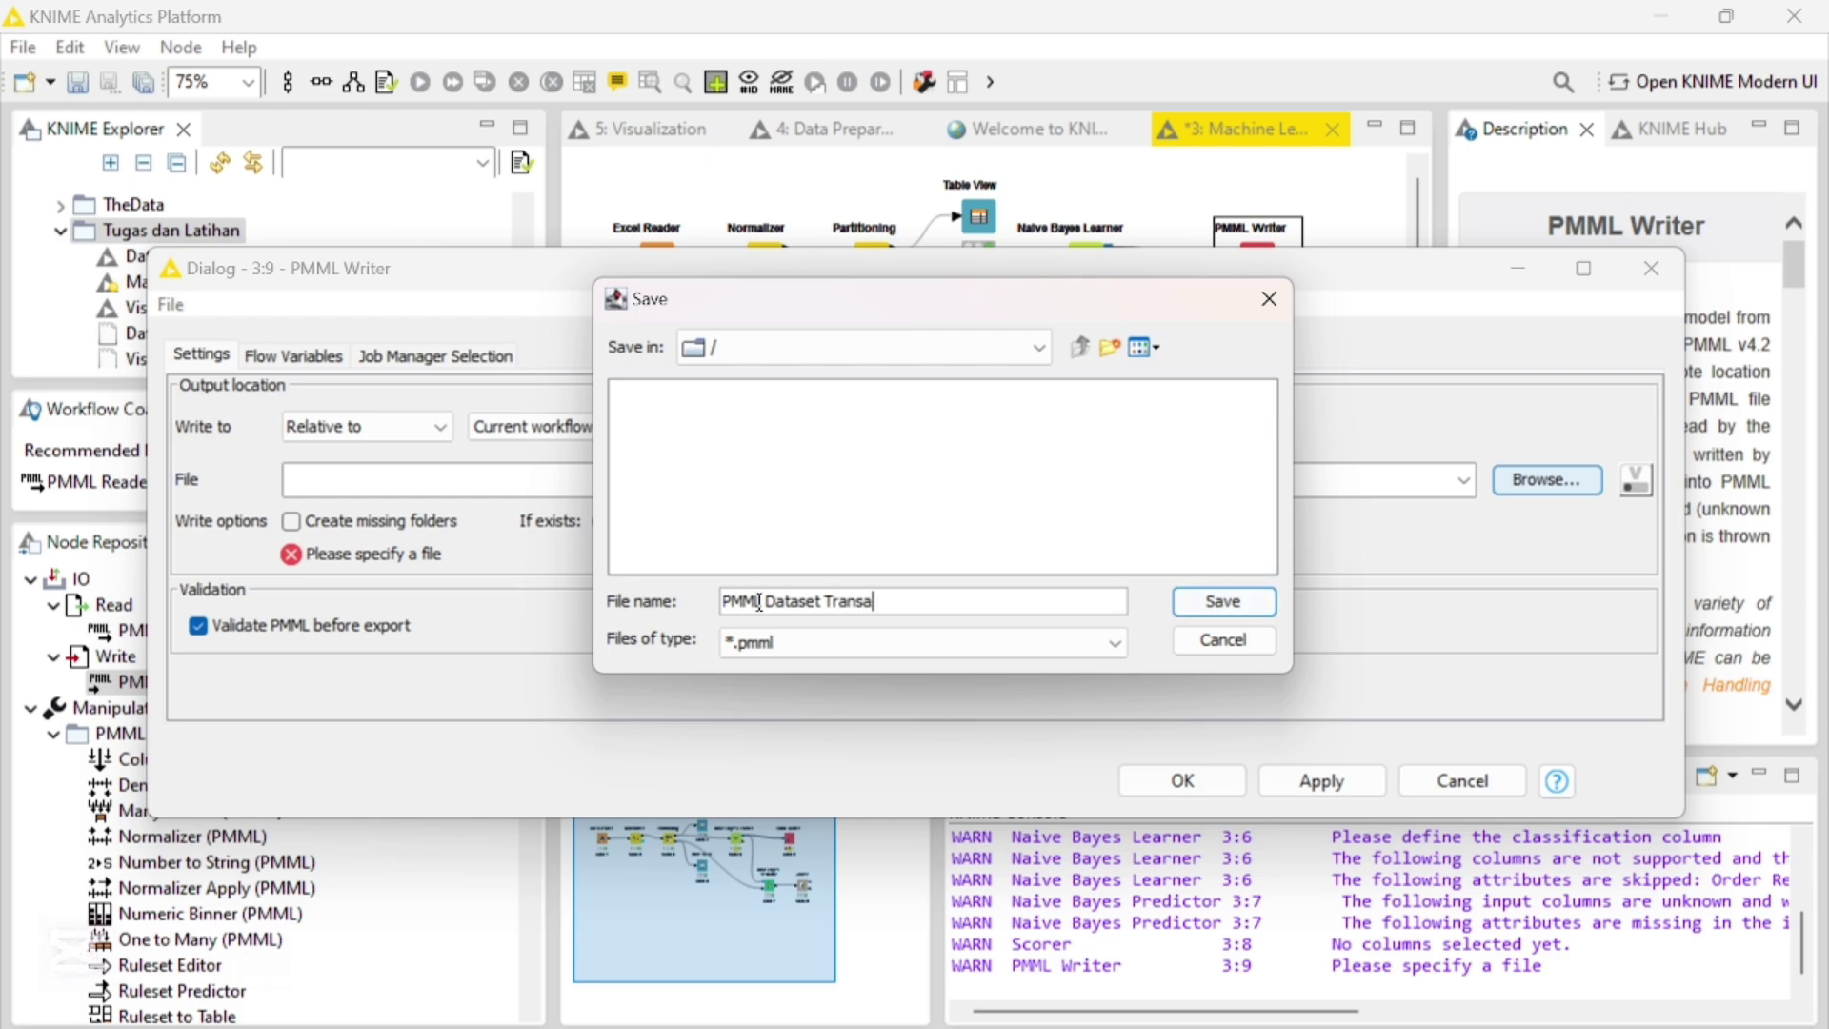
click(1223, 602)
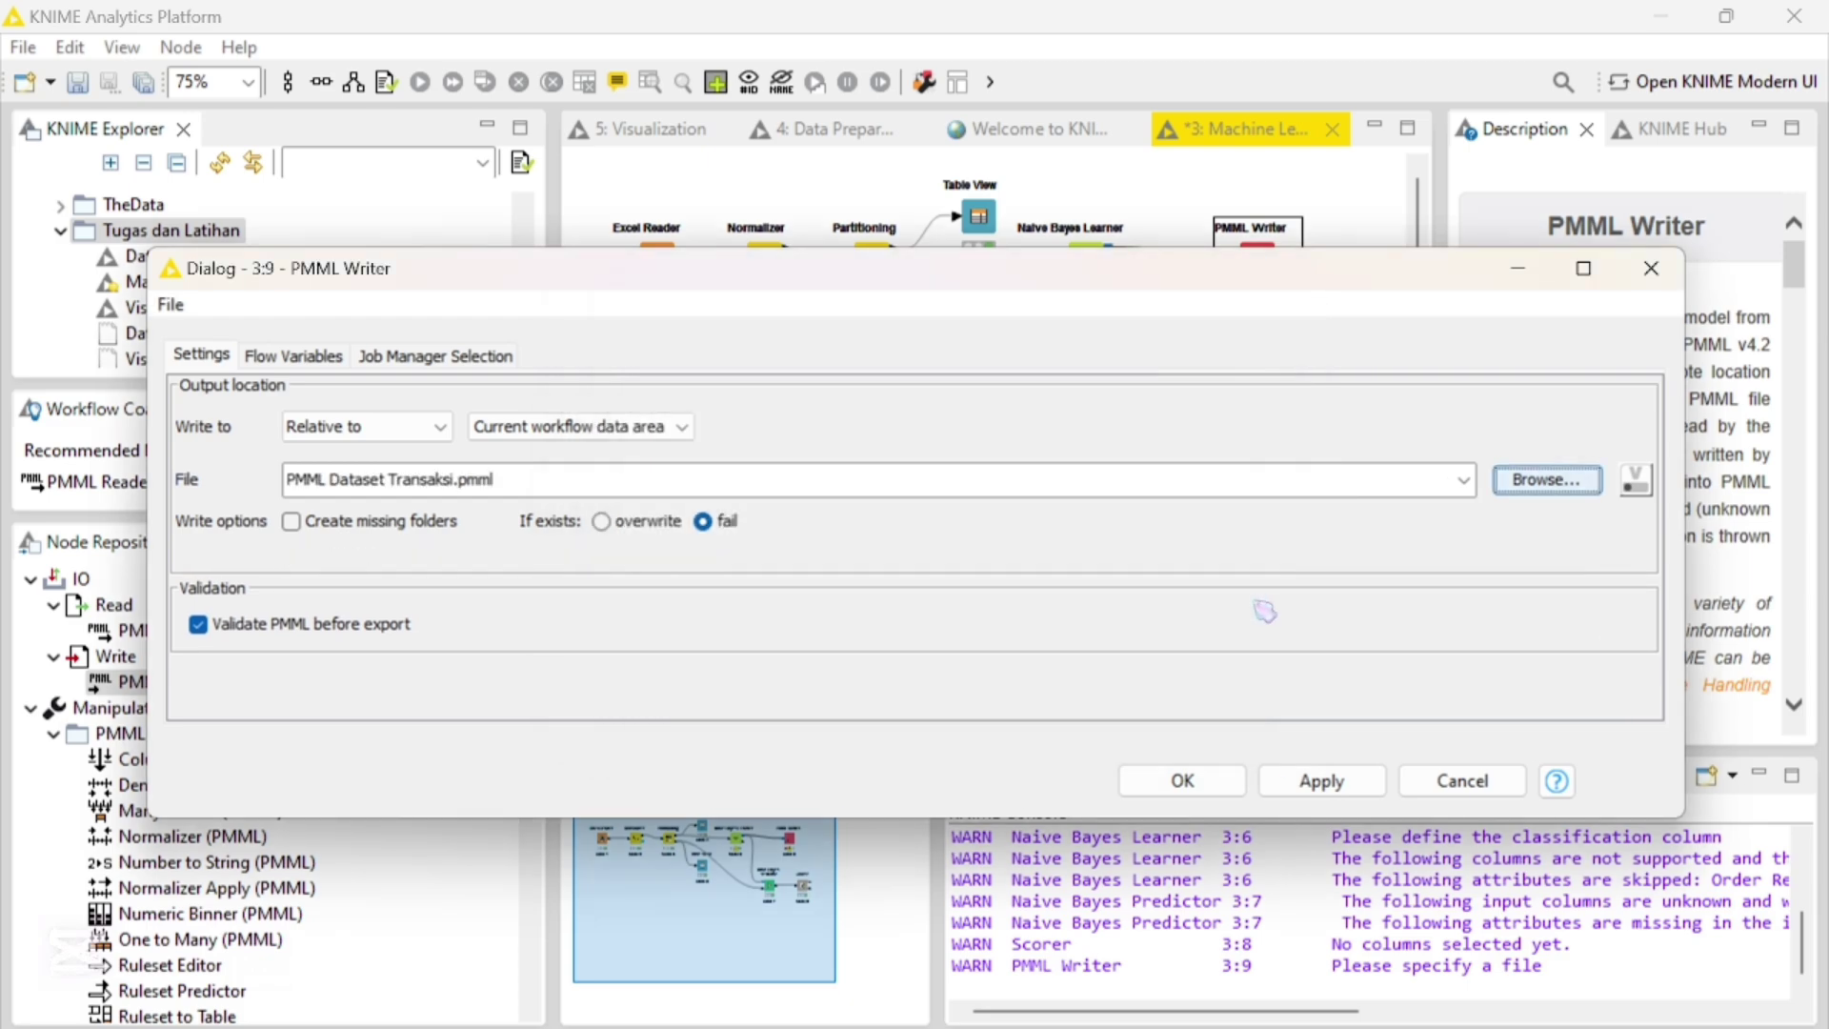
click(1182, 780)
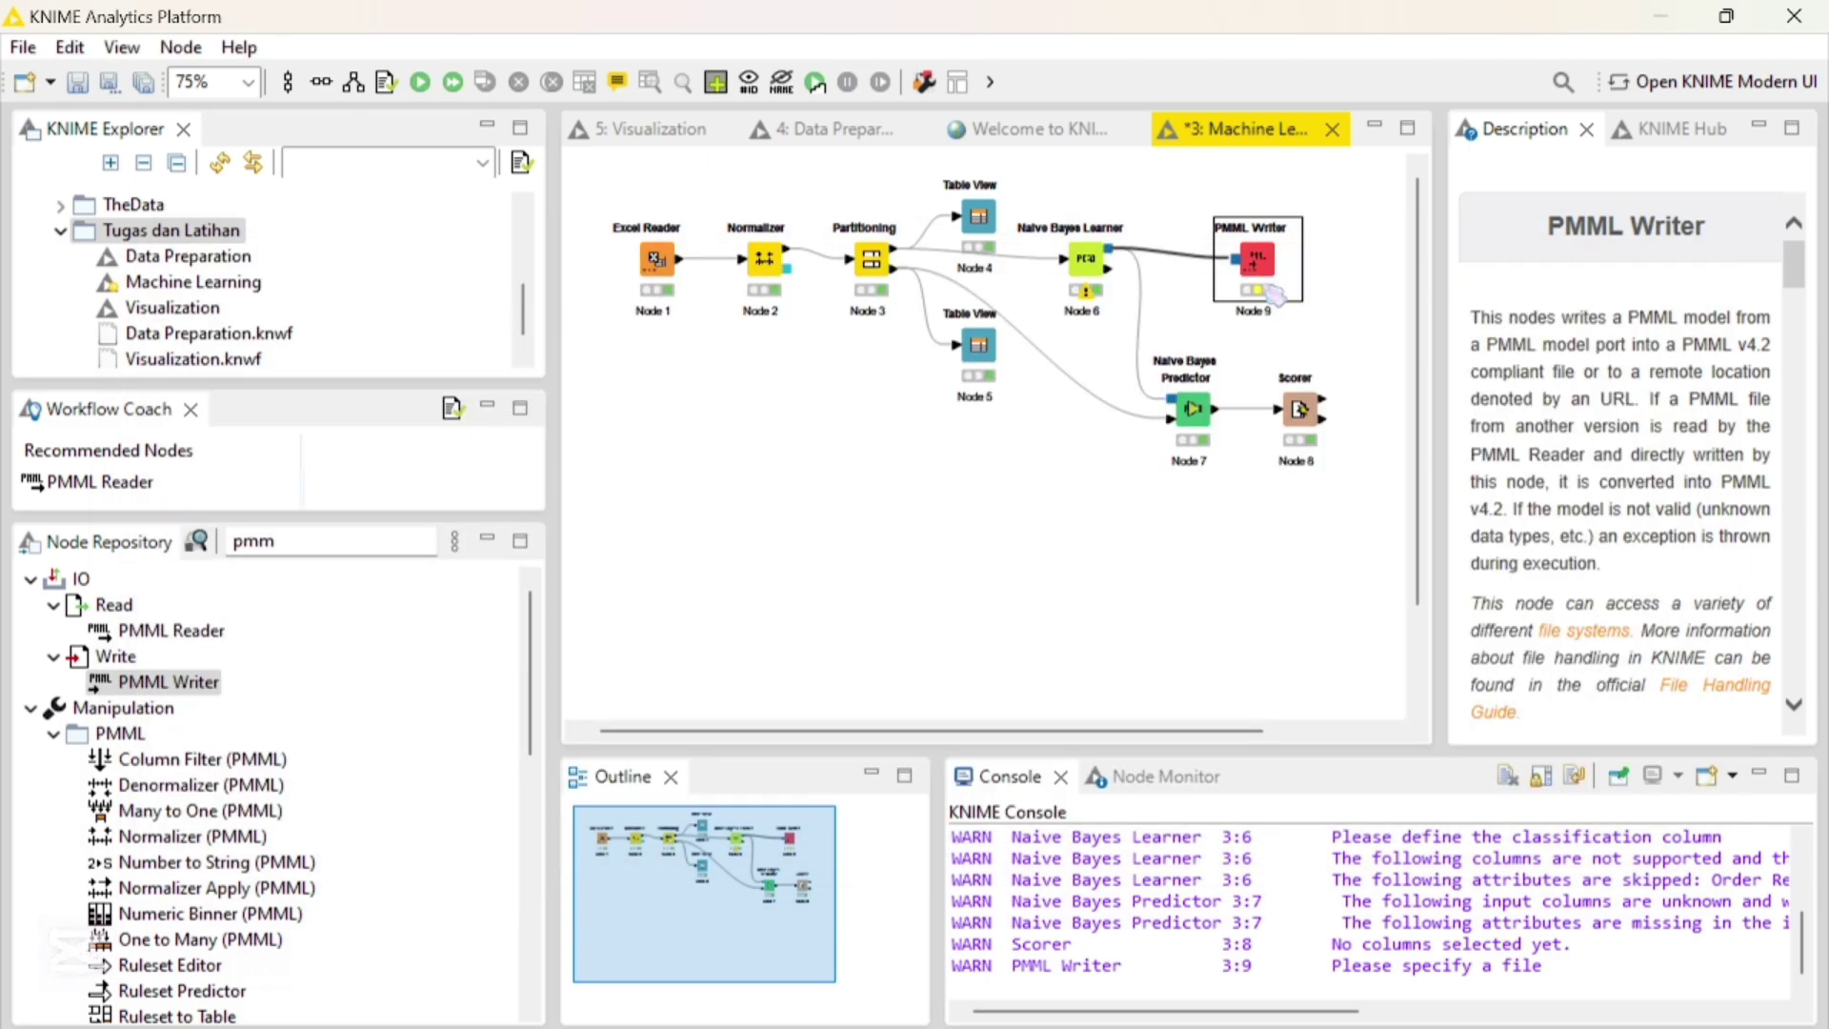
right_click(1273, 296)
click(1346, 336)
Add a PMML Reader below the existing workflow and set it to read PMML Dataset Transaksi.pmml relative to the current workflow data area
drag(233, 624, 679, 577)
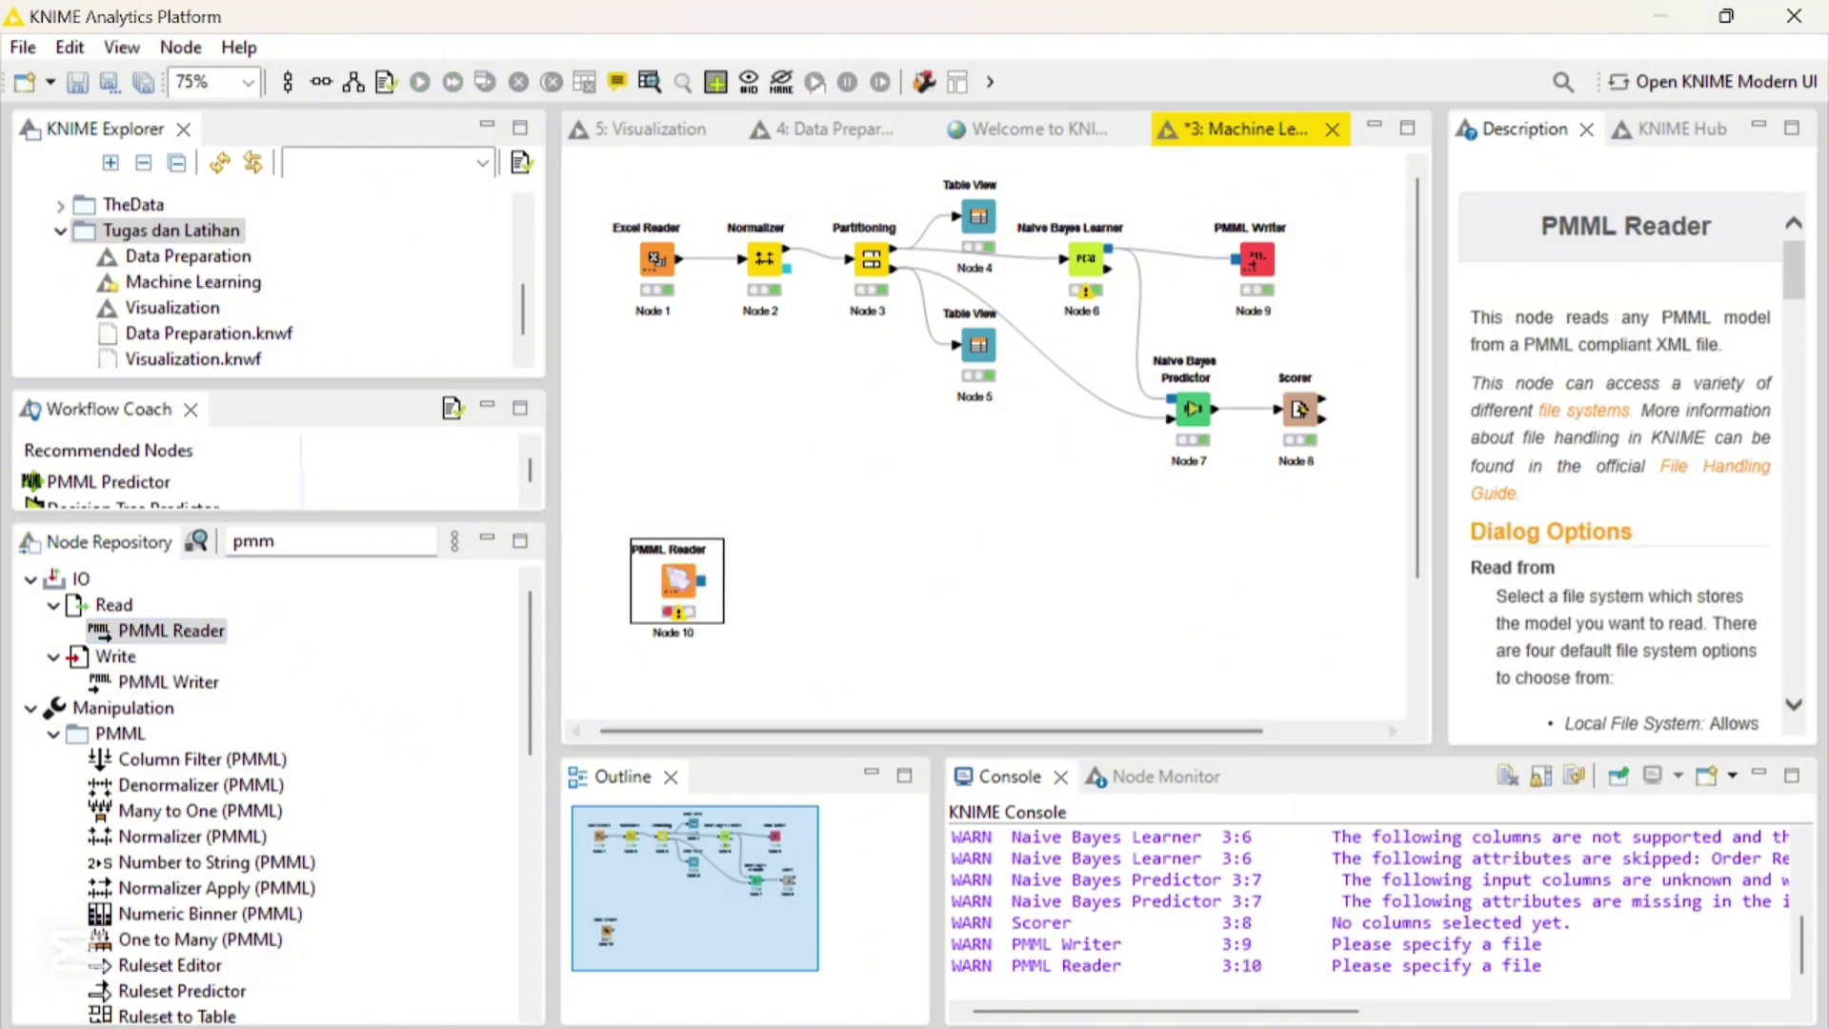
double_click(678, 577)
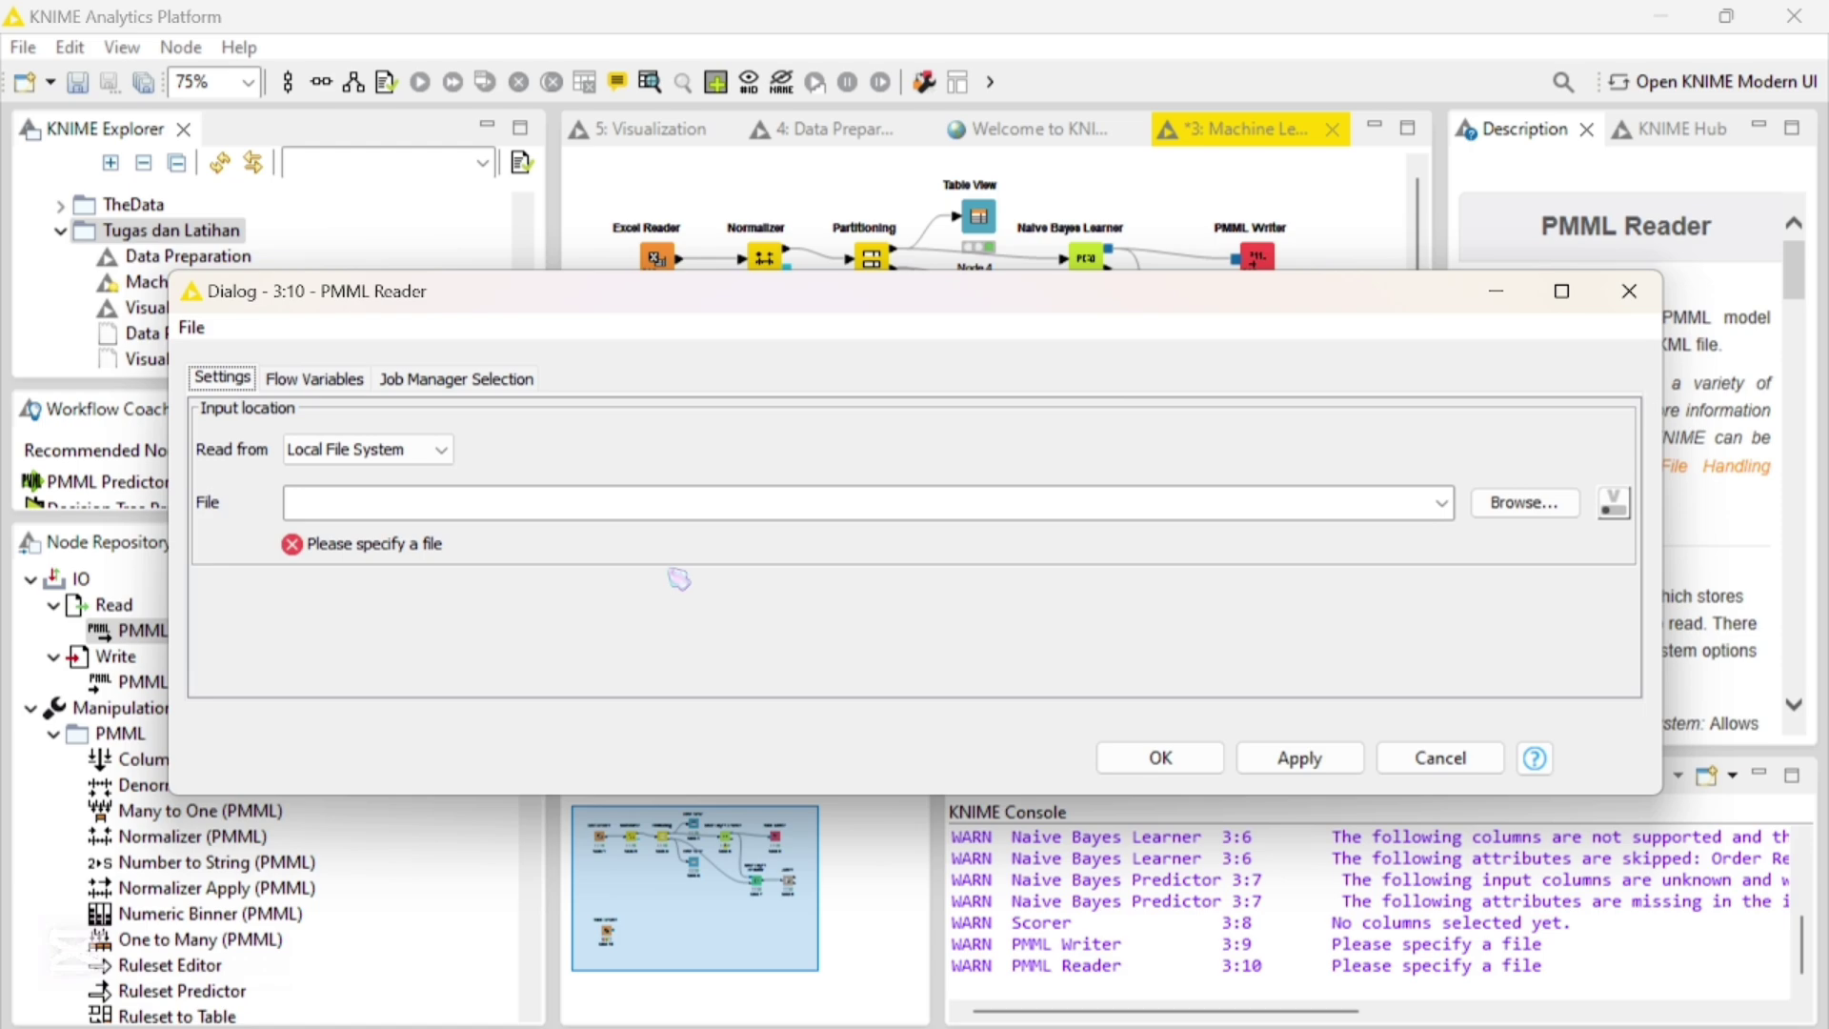
click(438, 452)
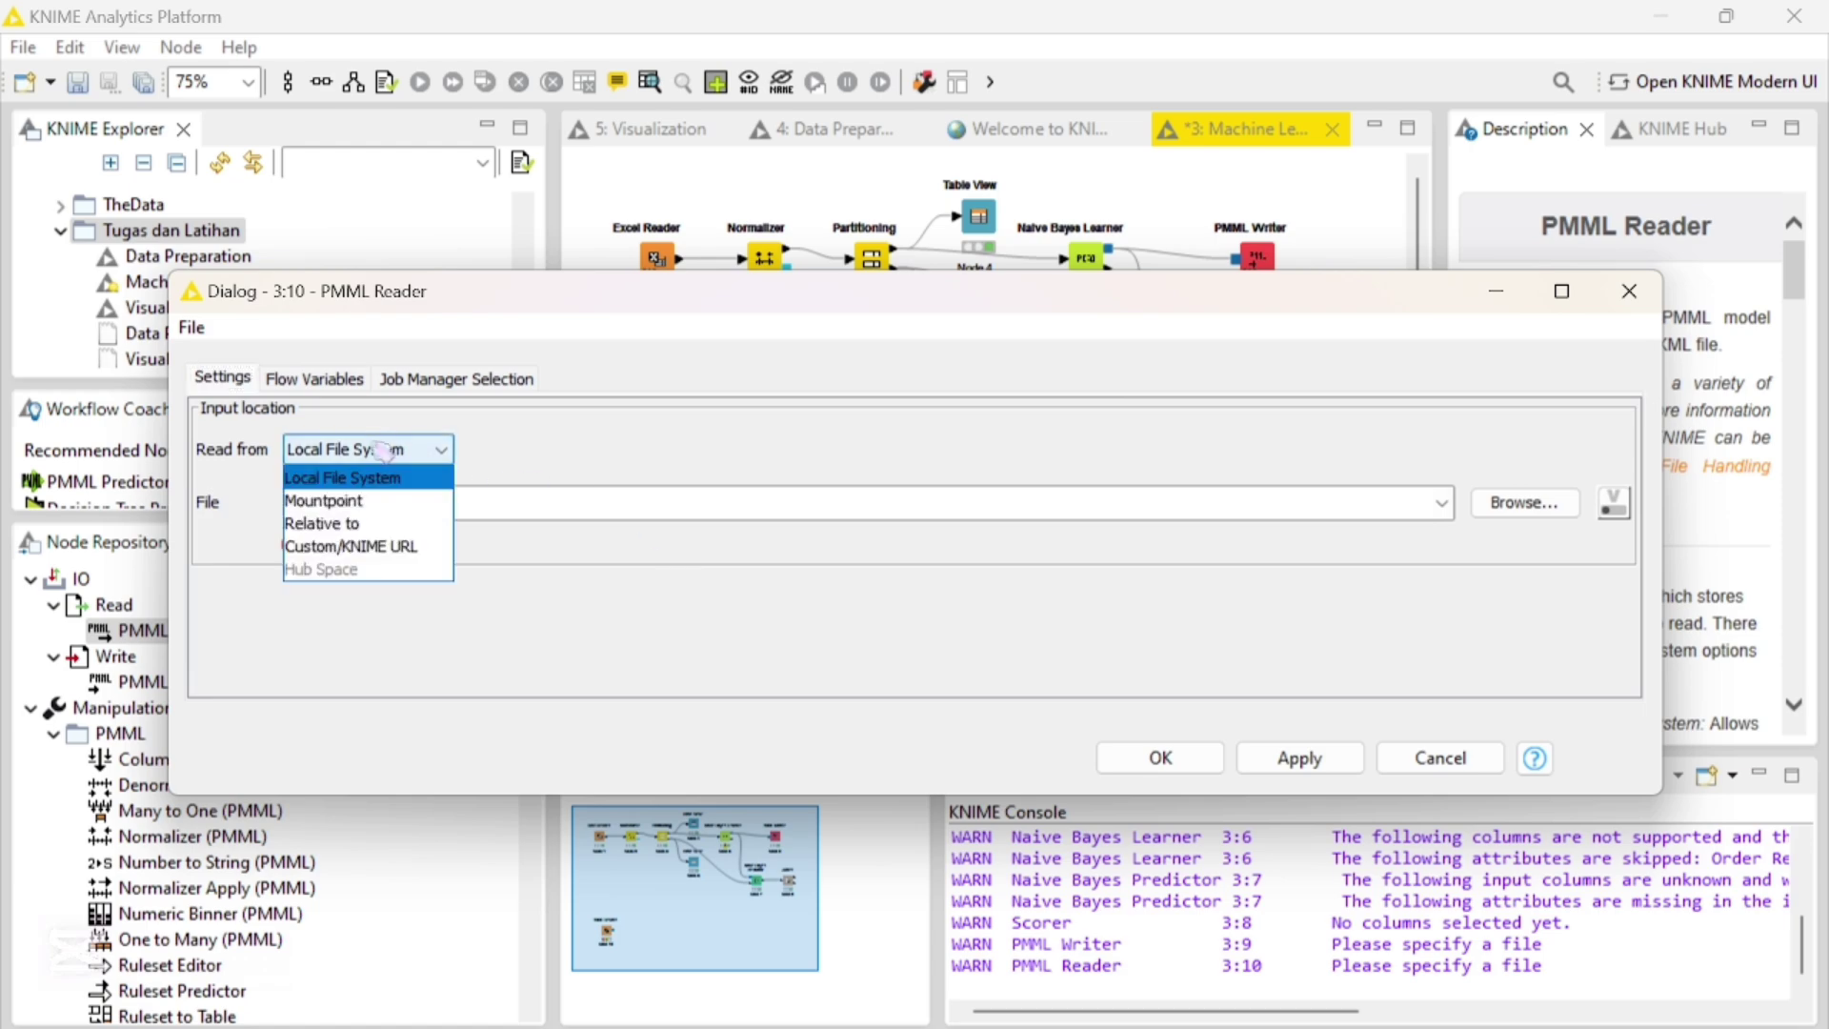
click(381, 524)
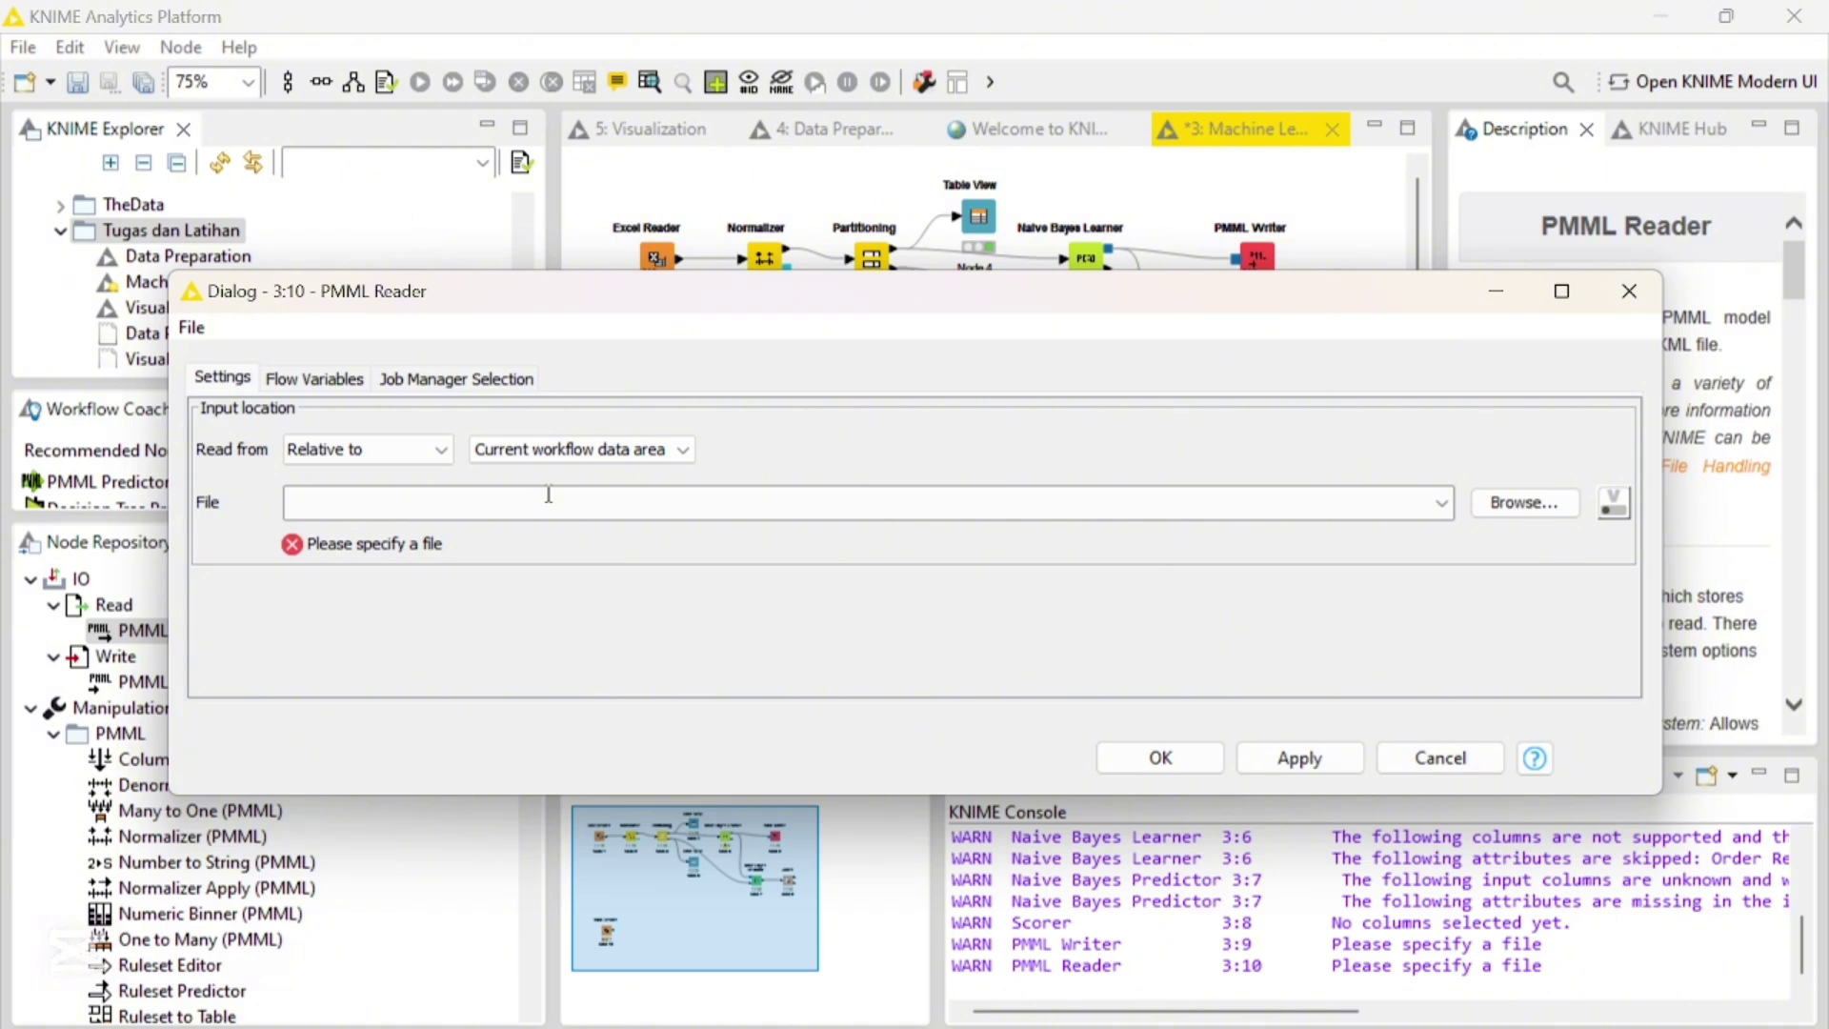
click(1524, 502)
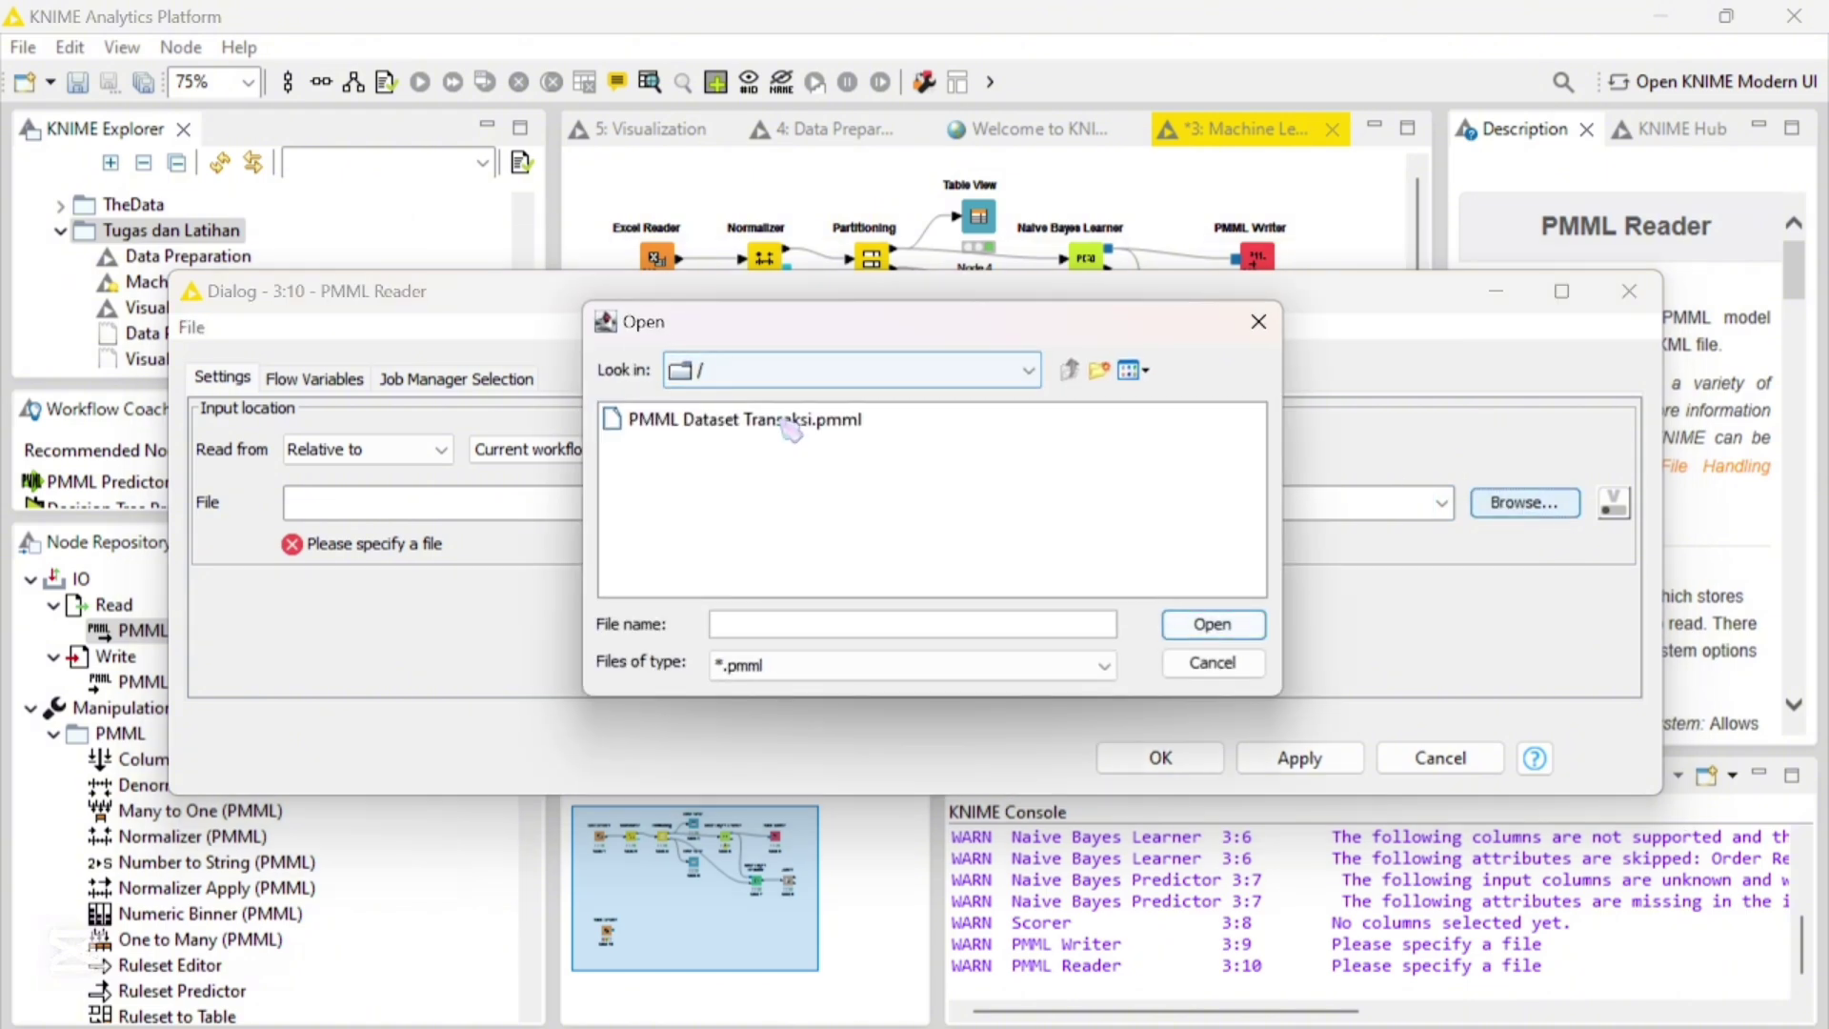
double_click(790, 421)
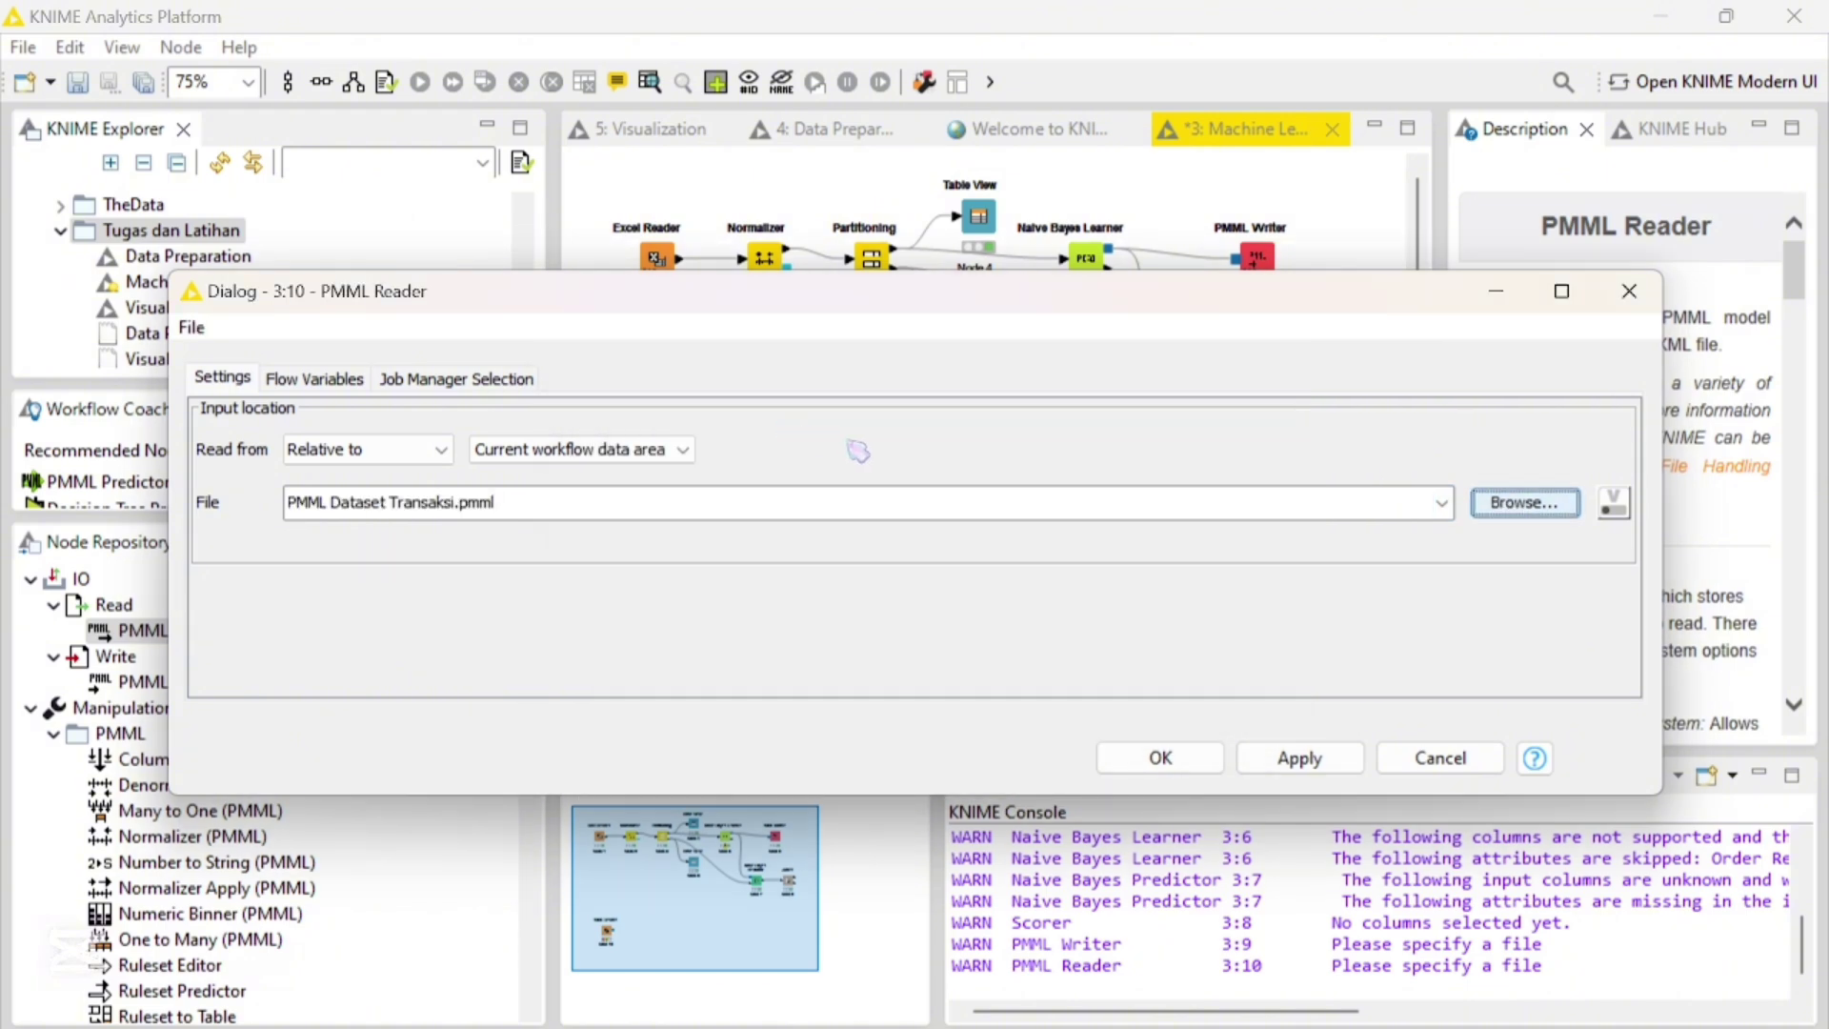
click(1181, 768)
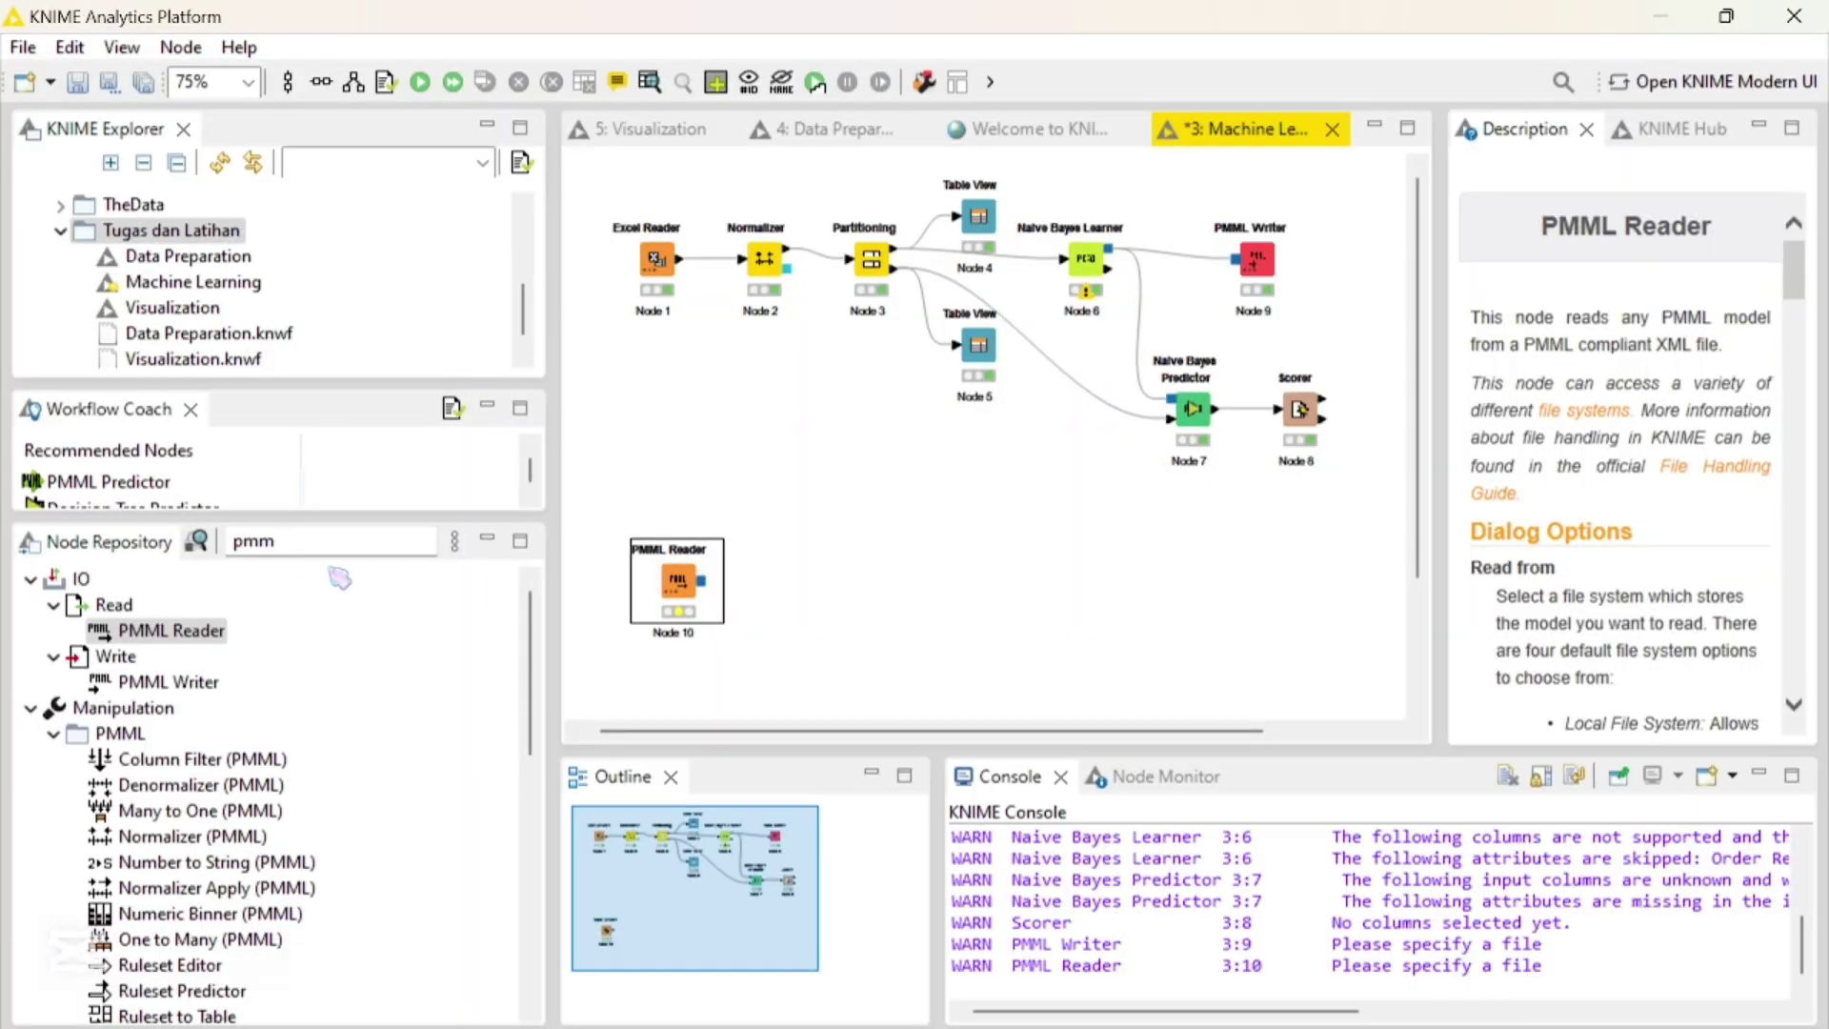
Add a second Excel Reader and place it directly below the PMML Reader
click(363, 541)
key(BackSpace)
key(BackSpace)
key(BackSpace)
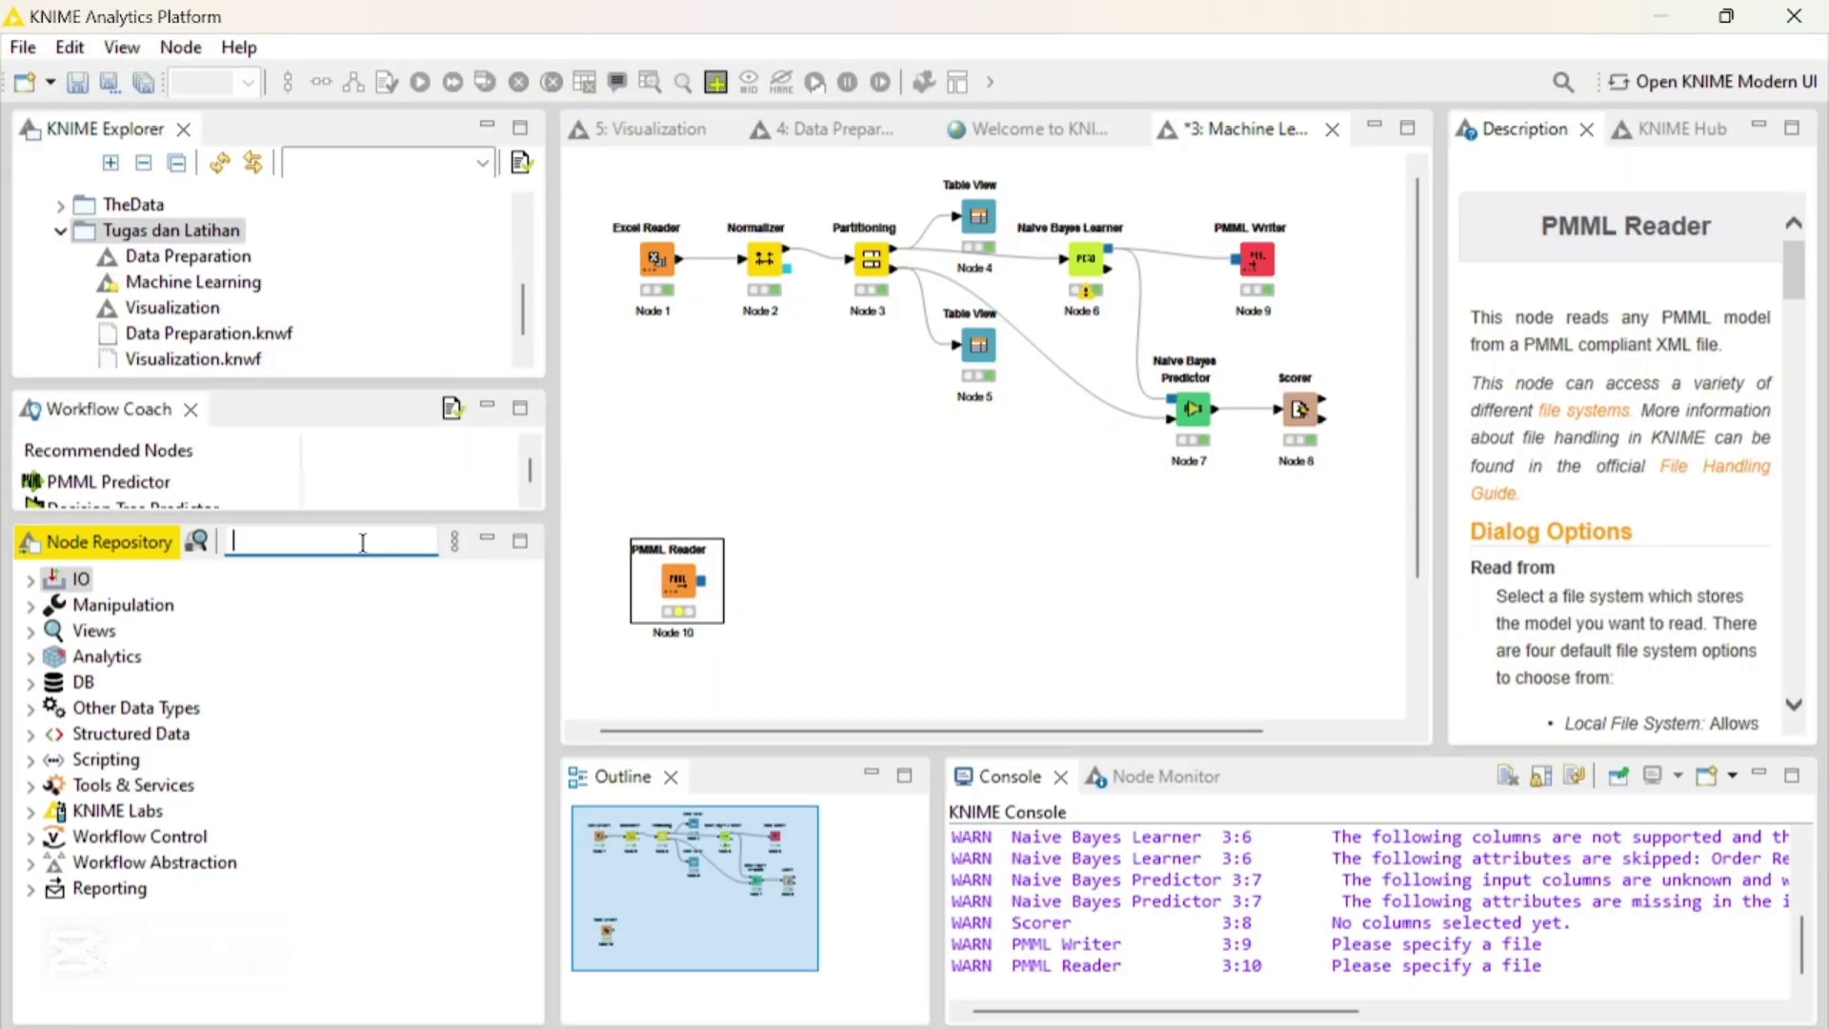
text(exc)
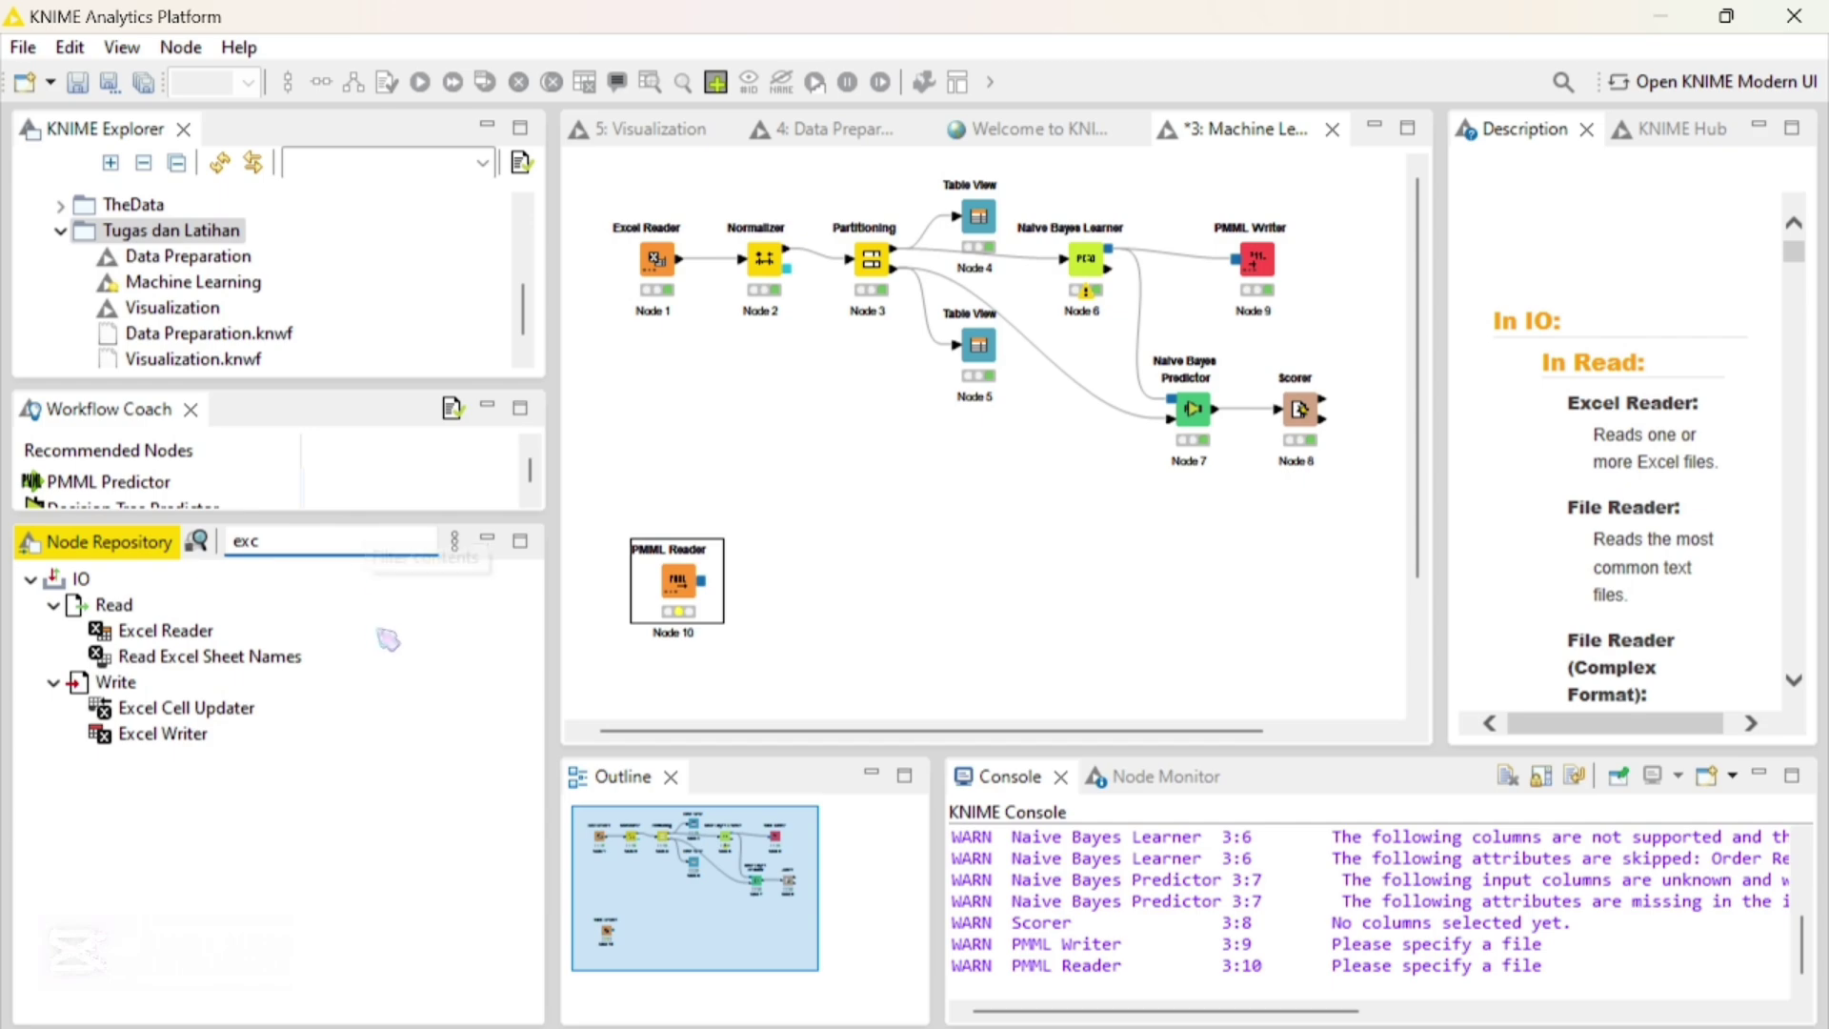
drag(190, 631, 762, 572)
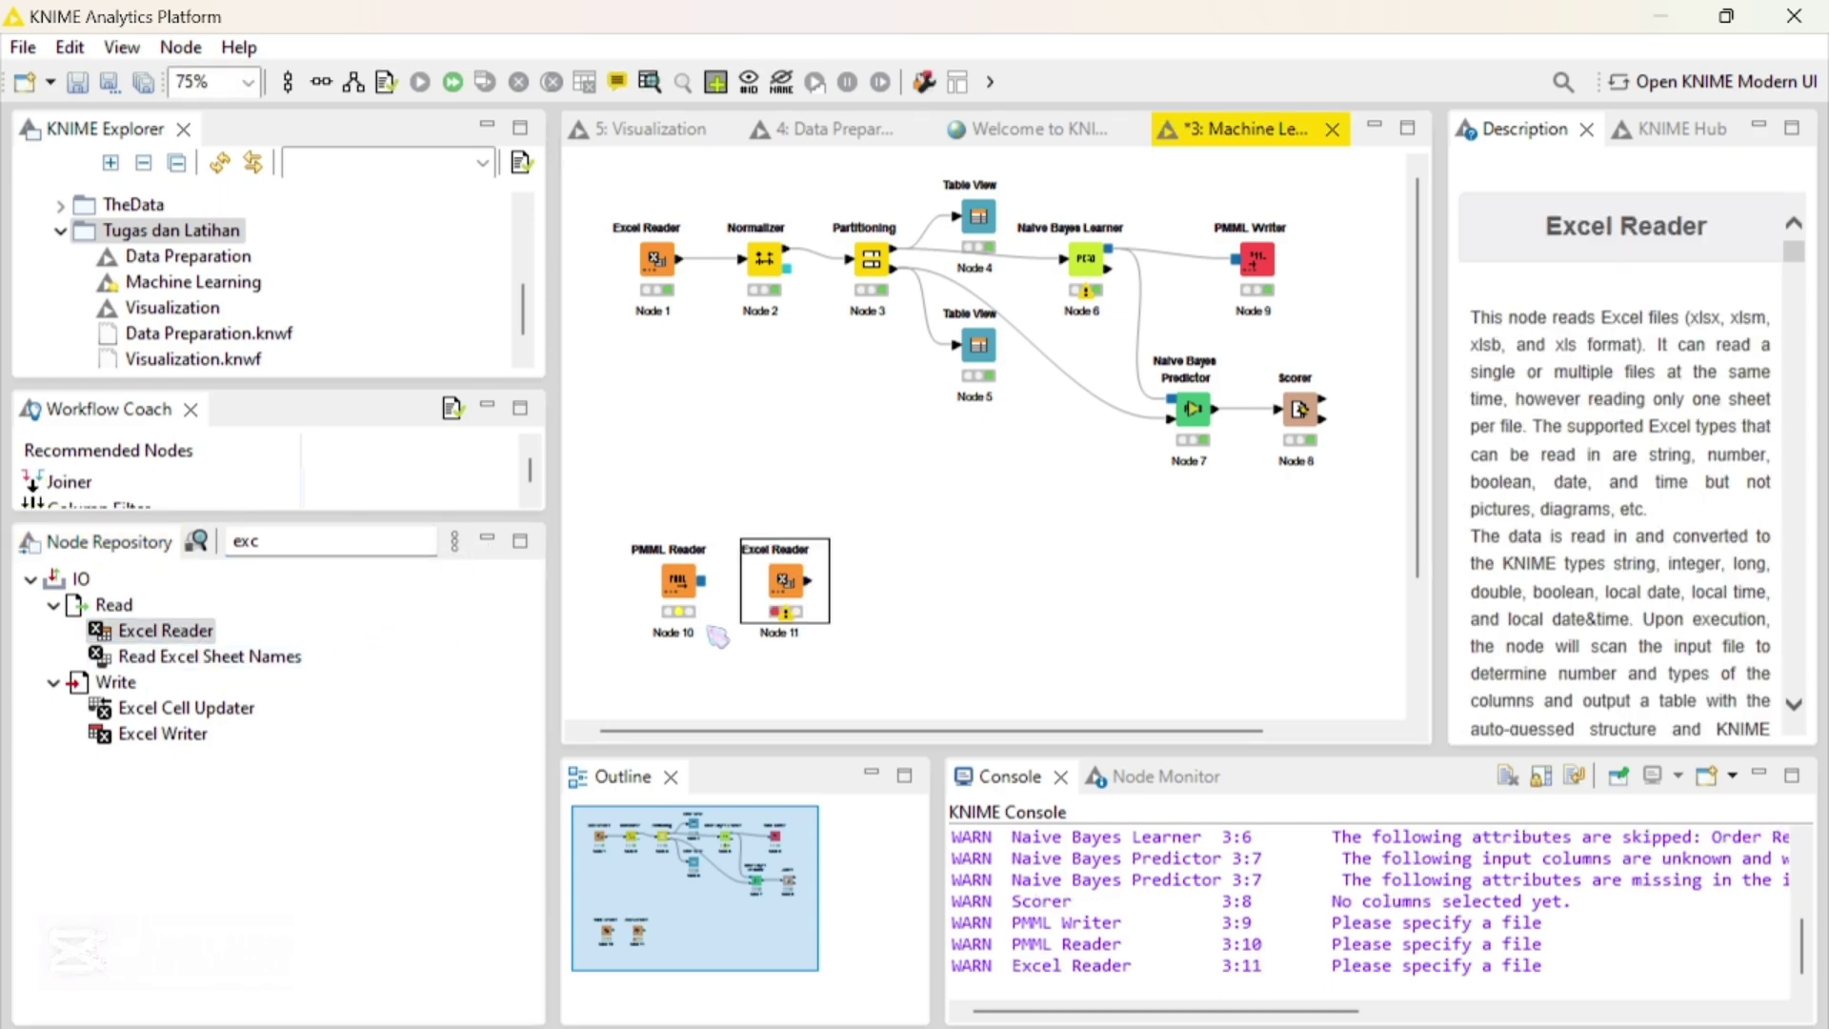
scroll(718, 637, down, 3)
drag(798, 463, 693, 612)
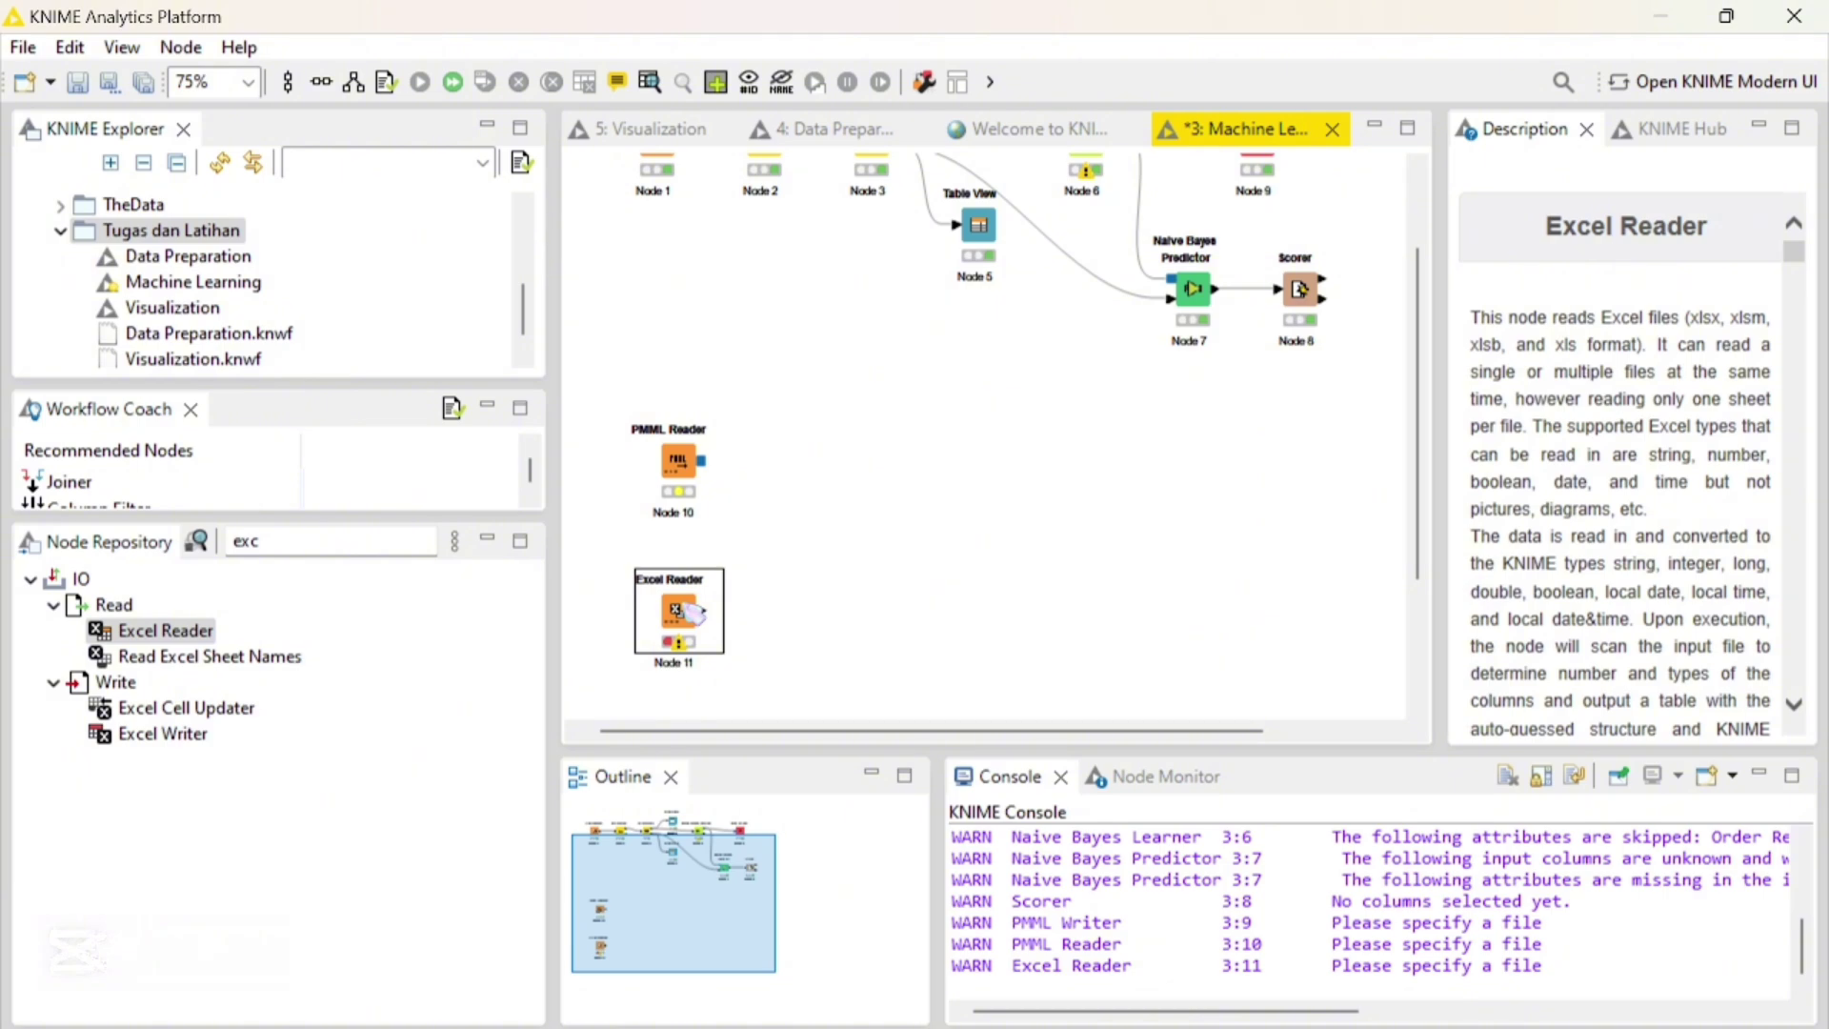
Set the second Excel Reader to read Prediksi Rentang Transaksi.xlsx from the local Downloads folder, and execute it
double_click(693, 613)
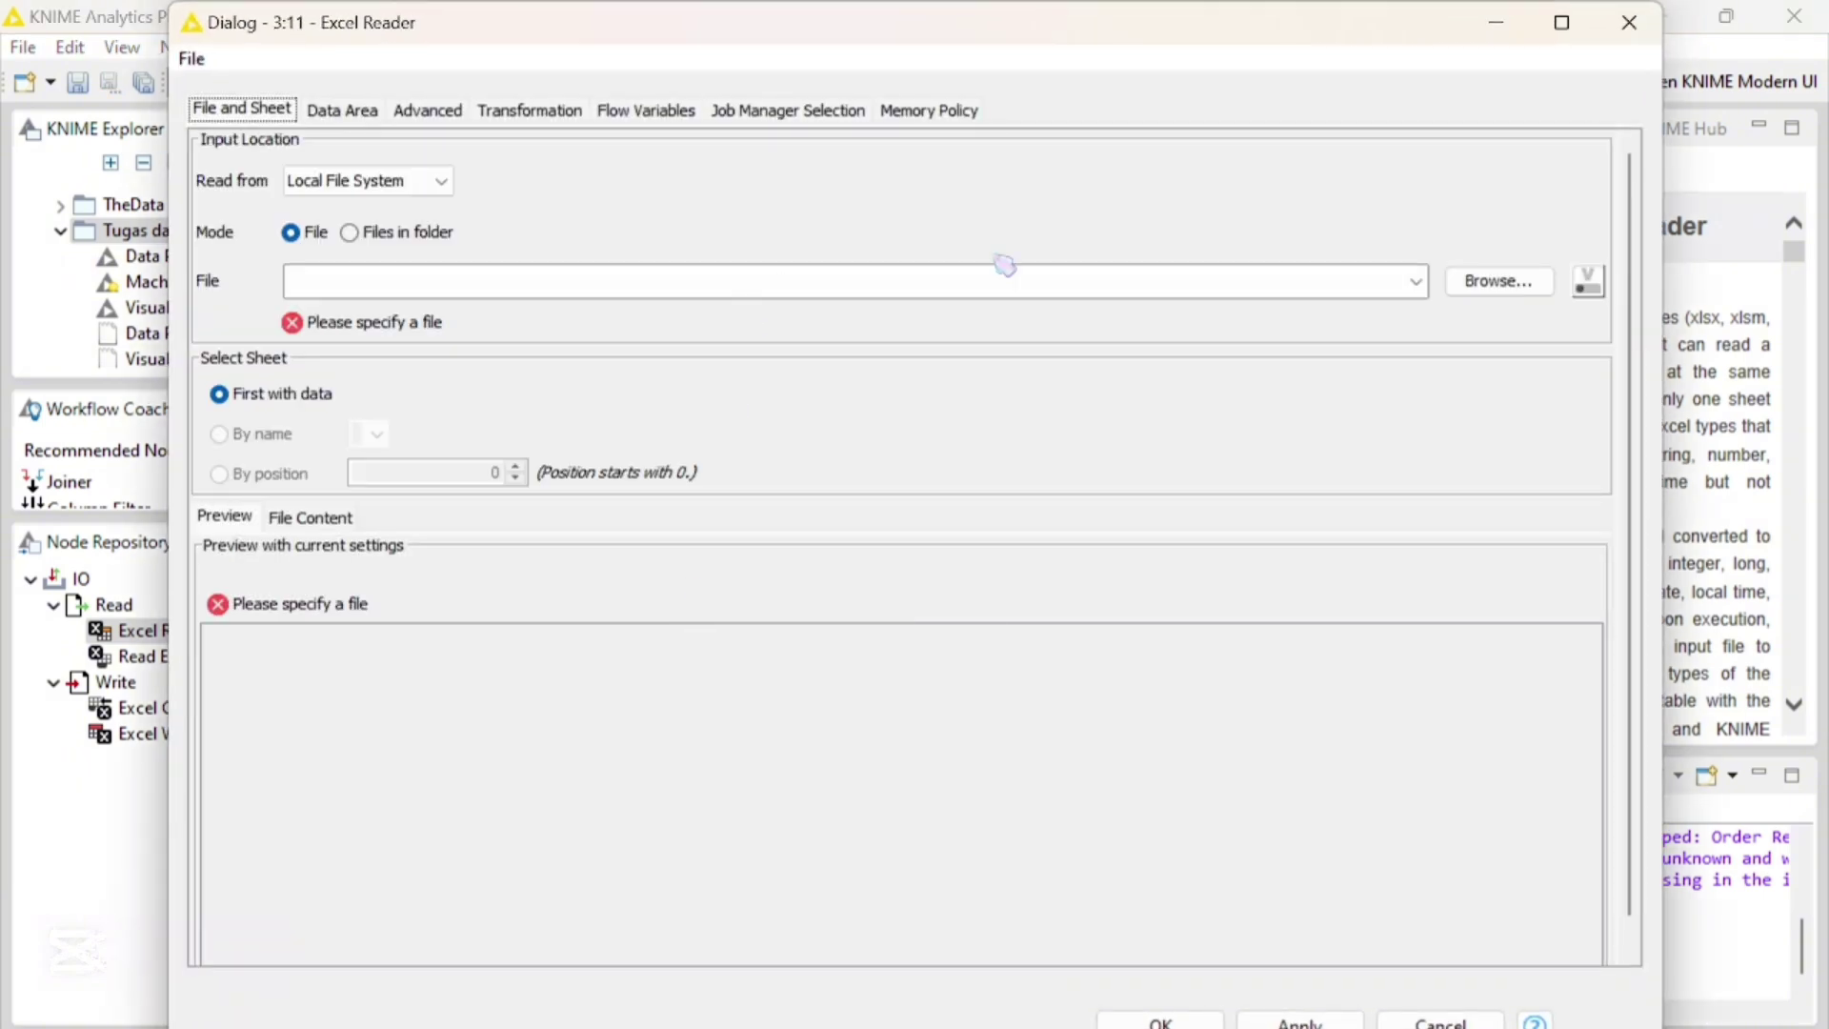
click(1524, 289)
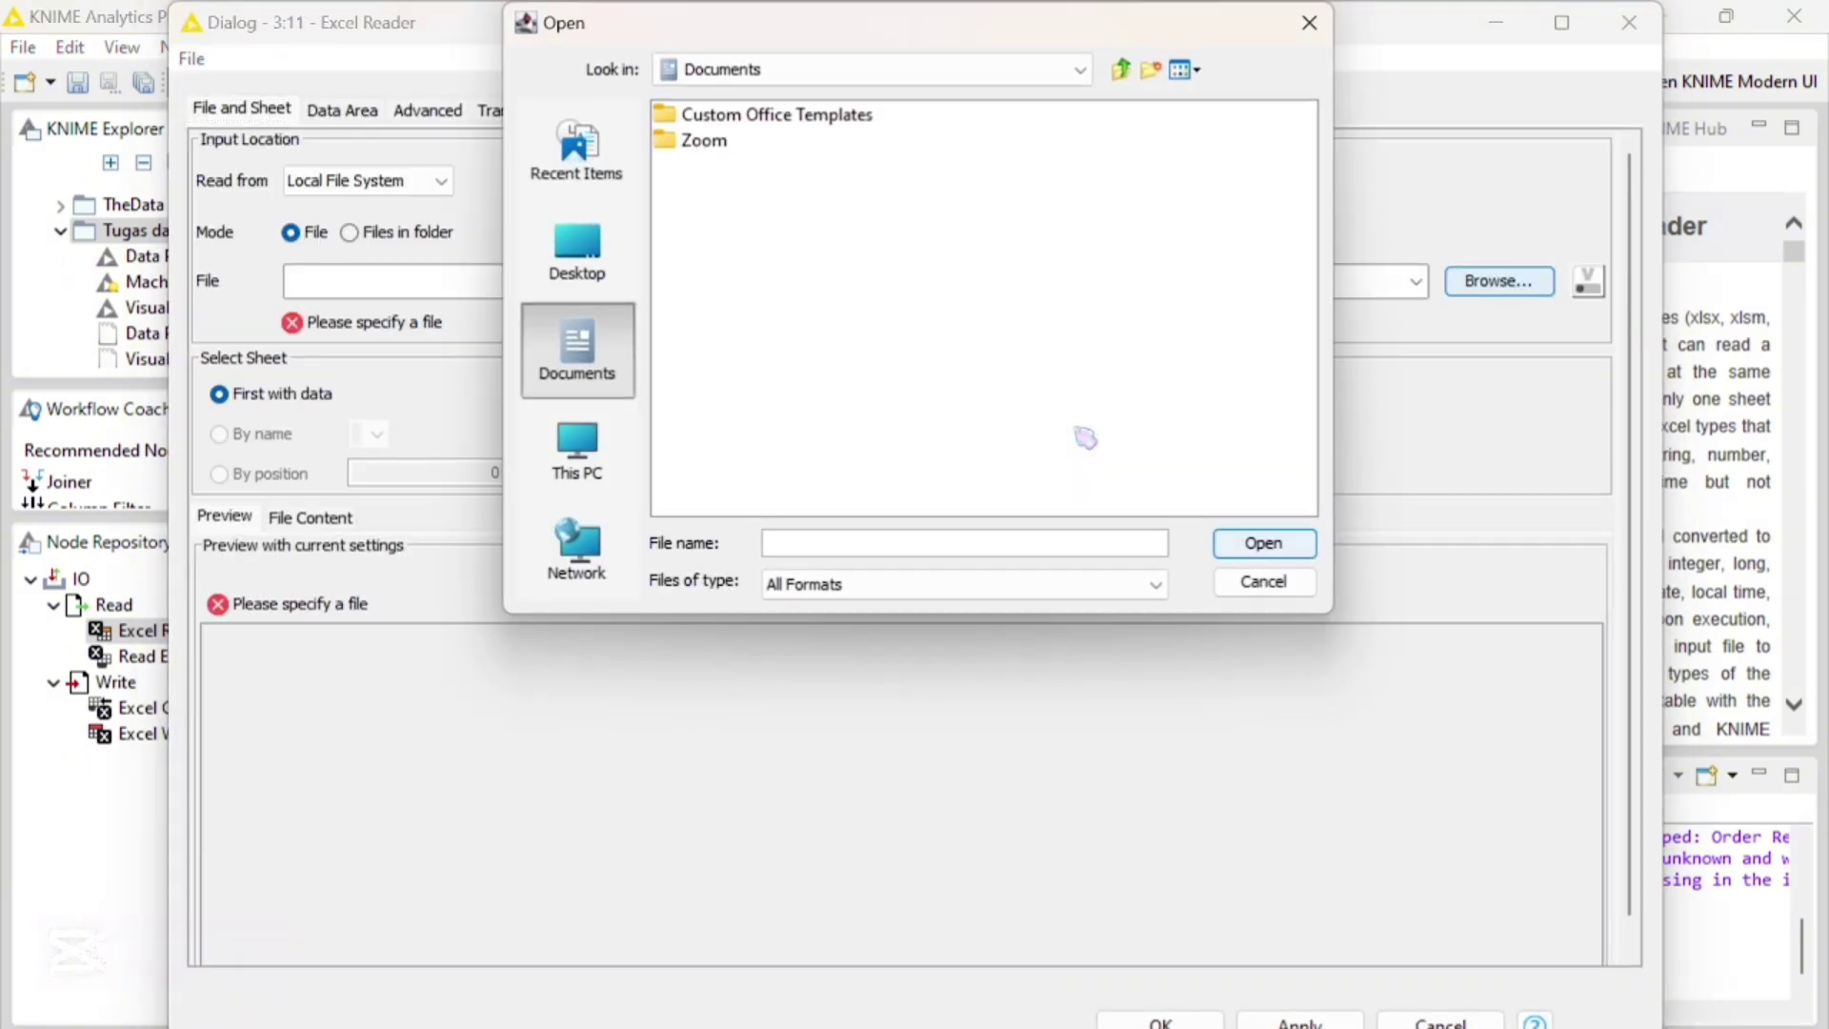
click(597, 273)
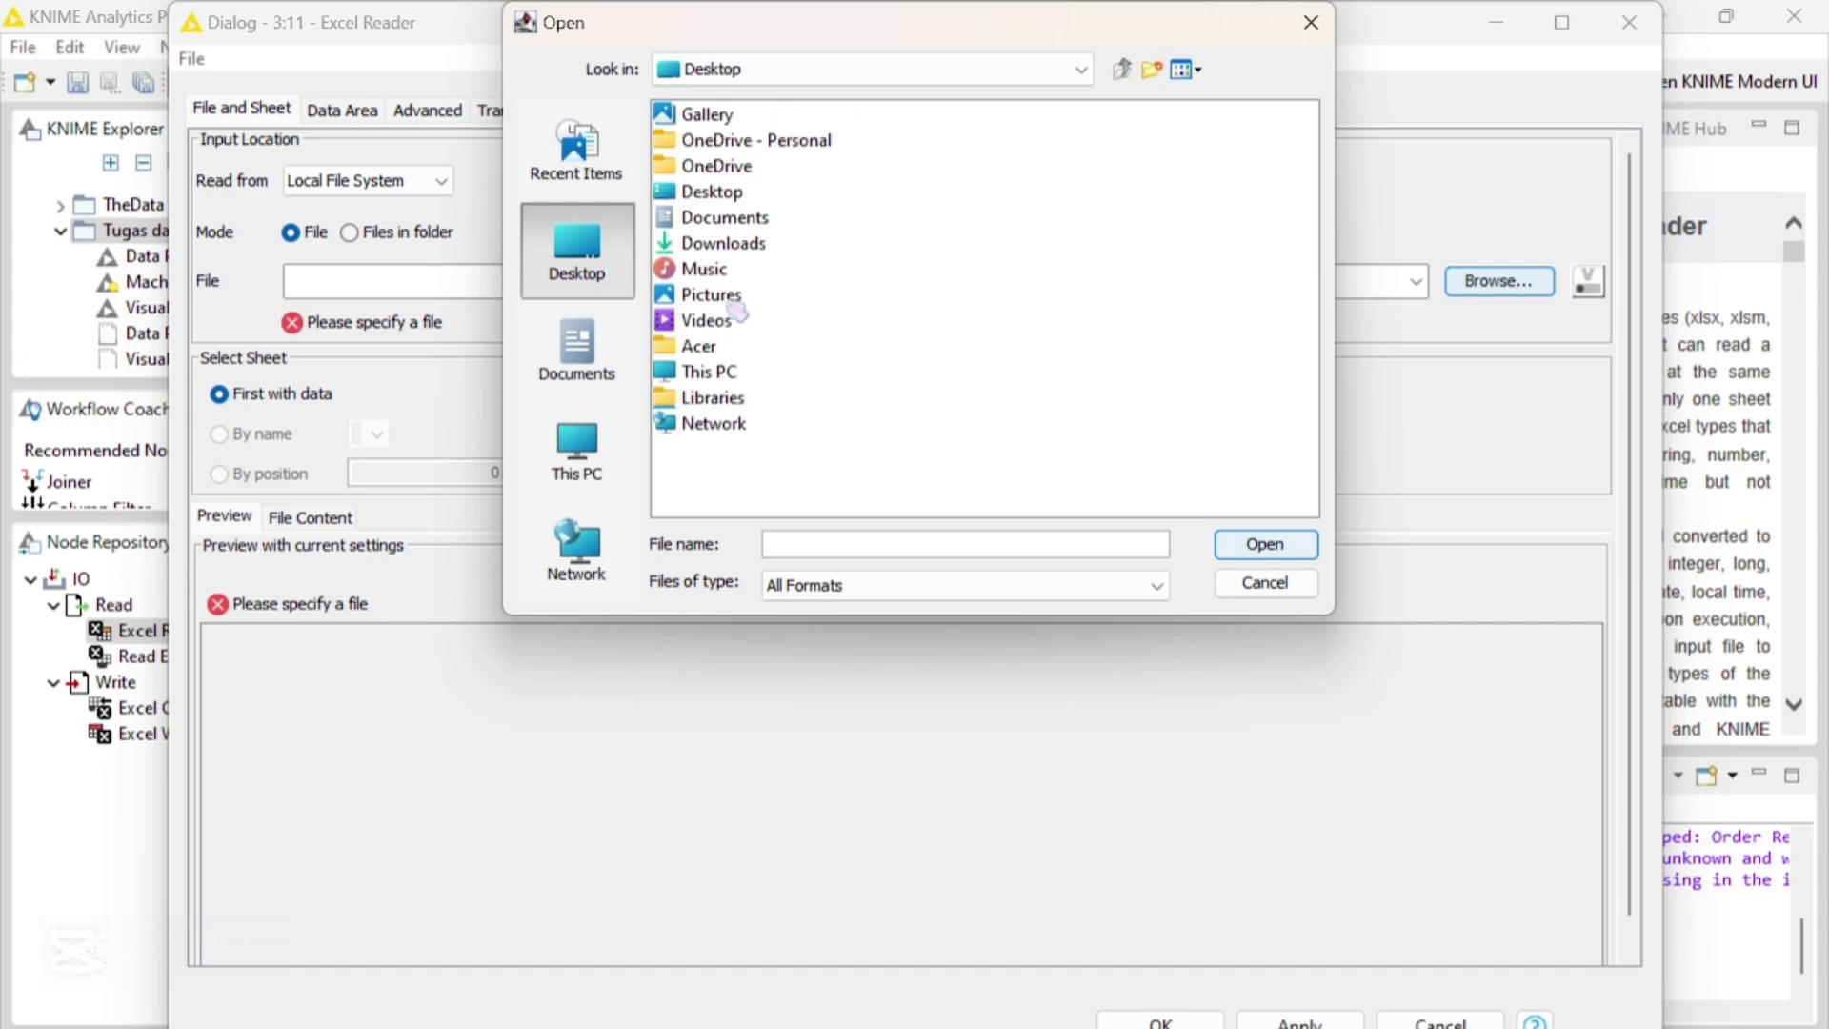
double_click(726, 245)
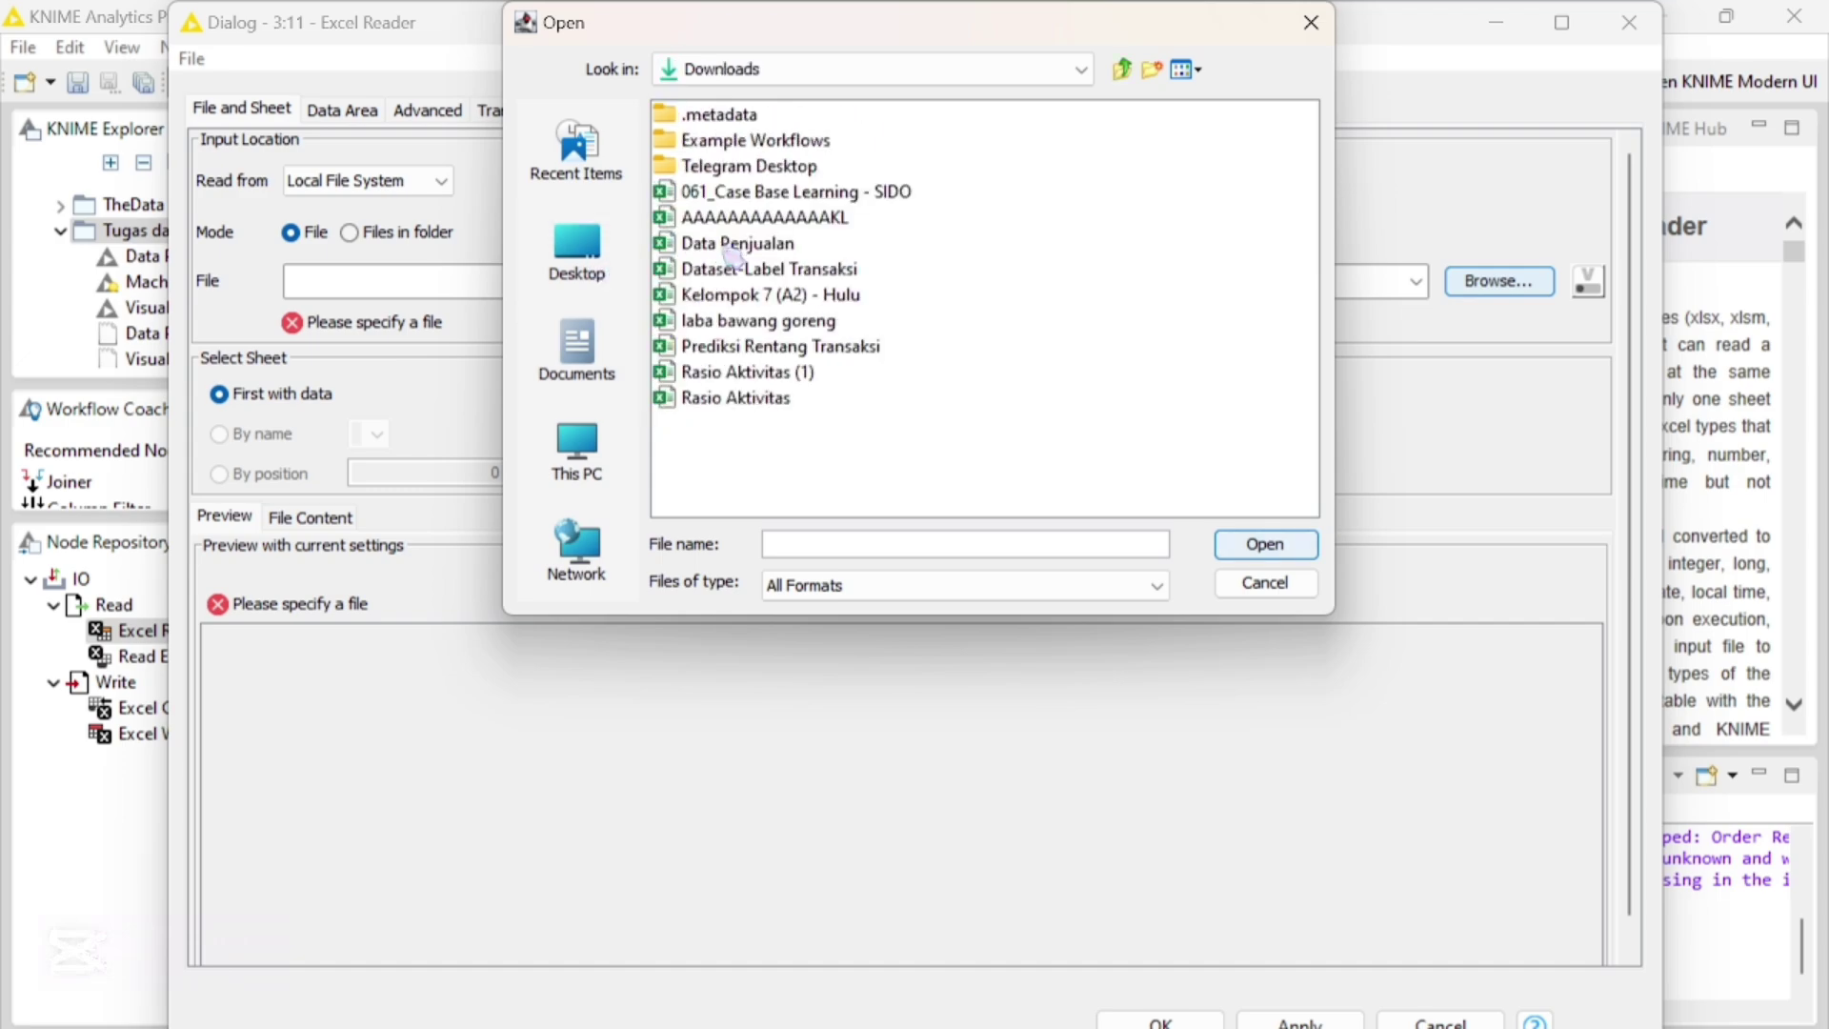
double_click(798, 347)
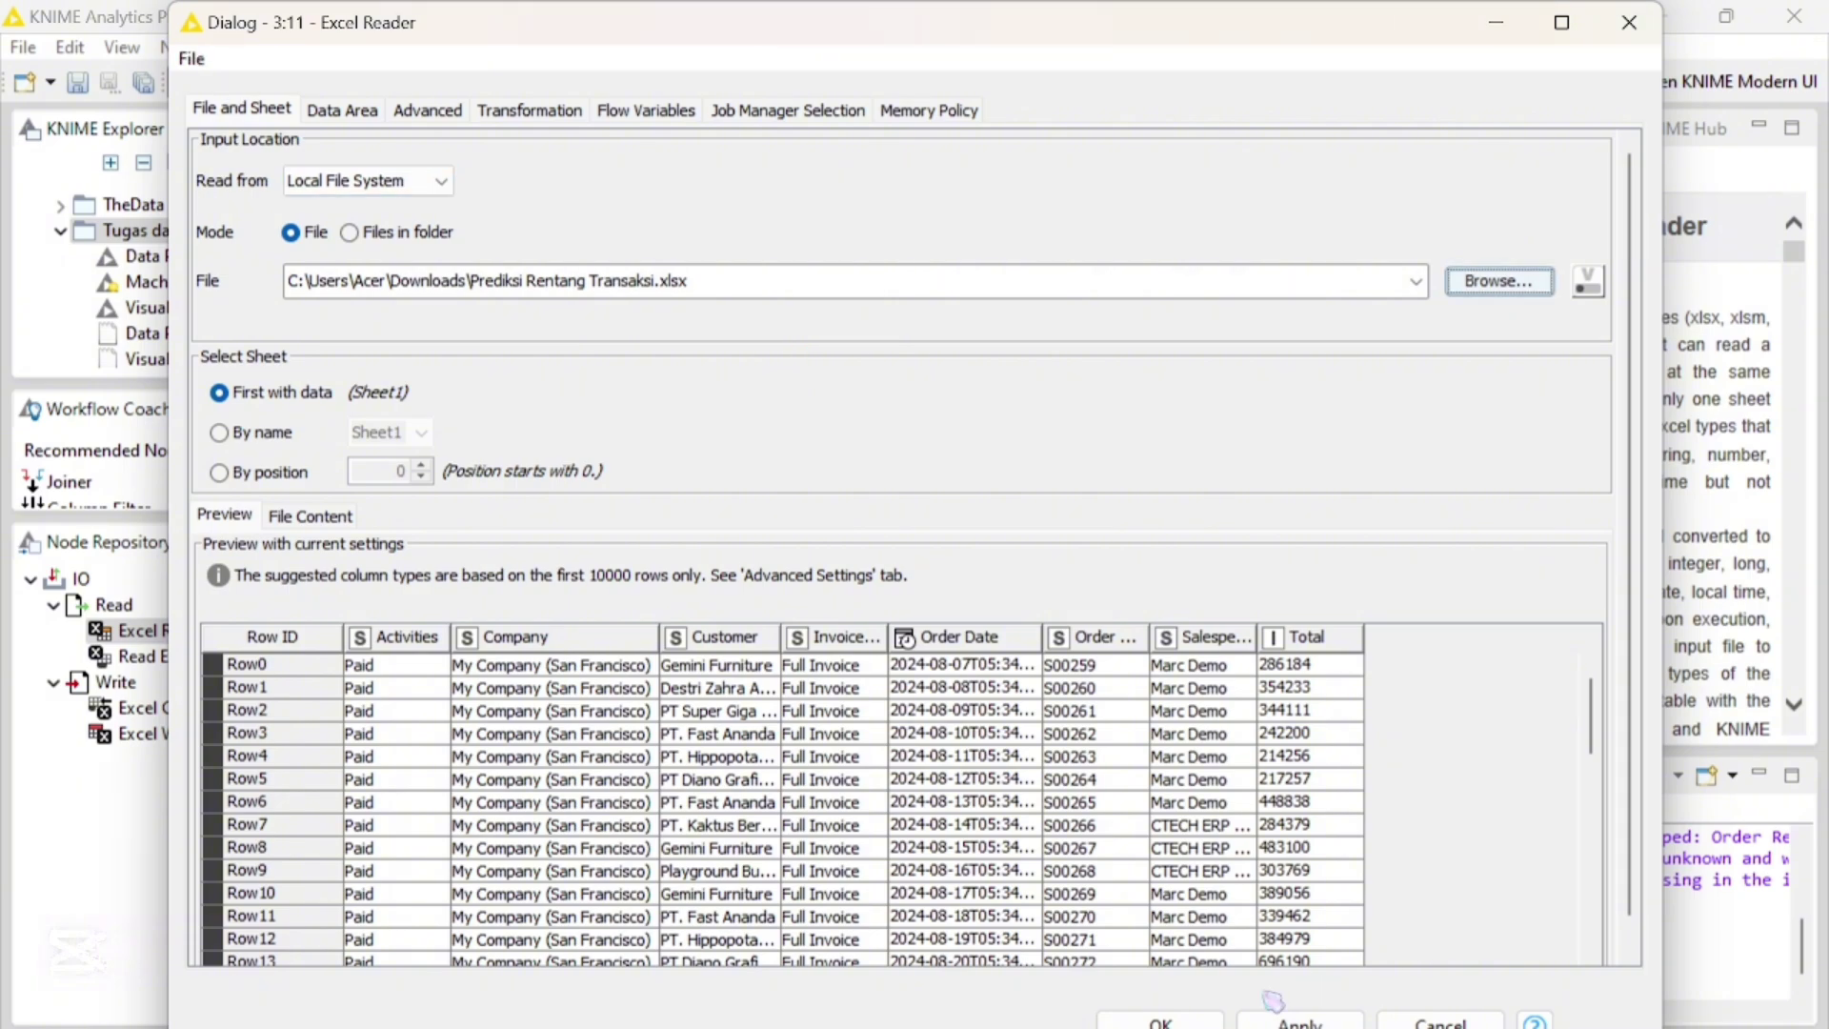
click(1164, 1022)
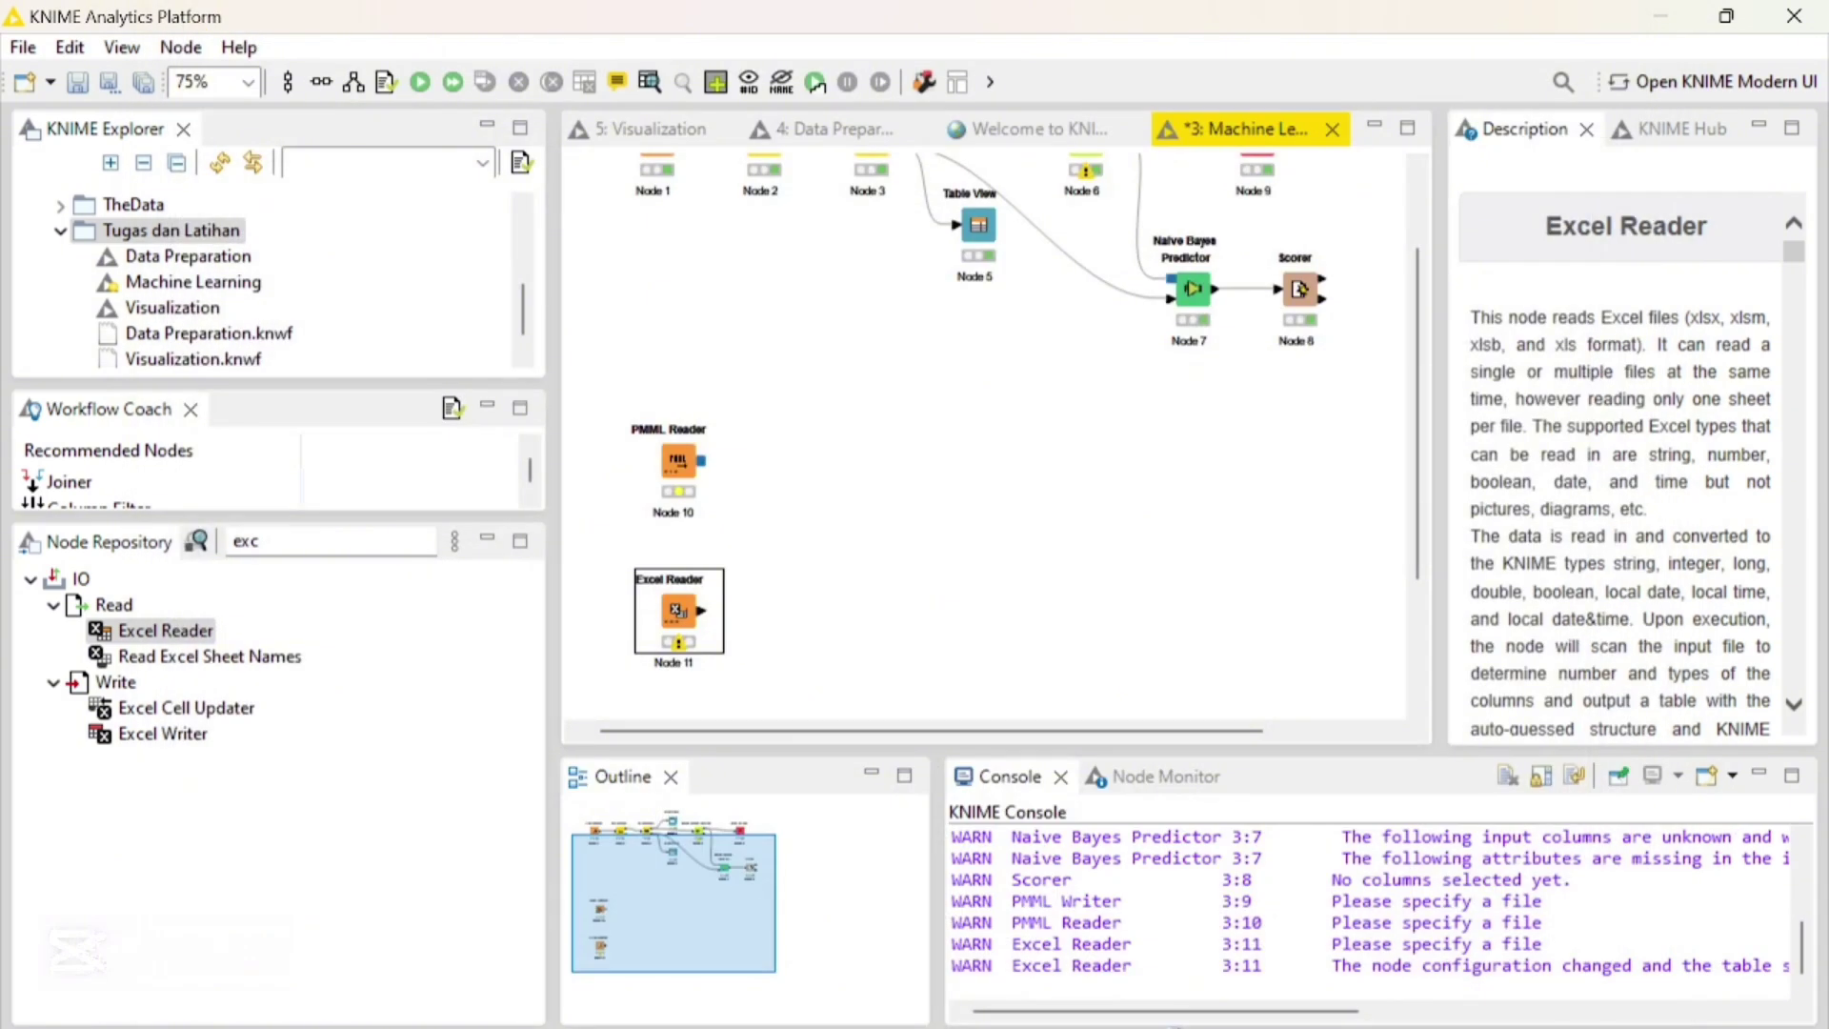
right_click(677, 610)
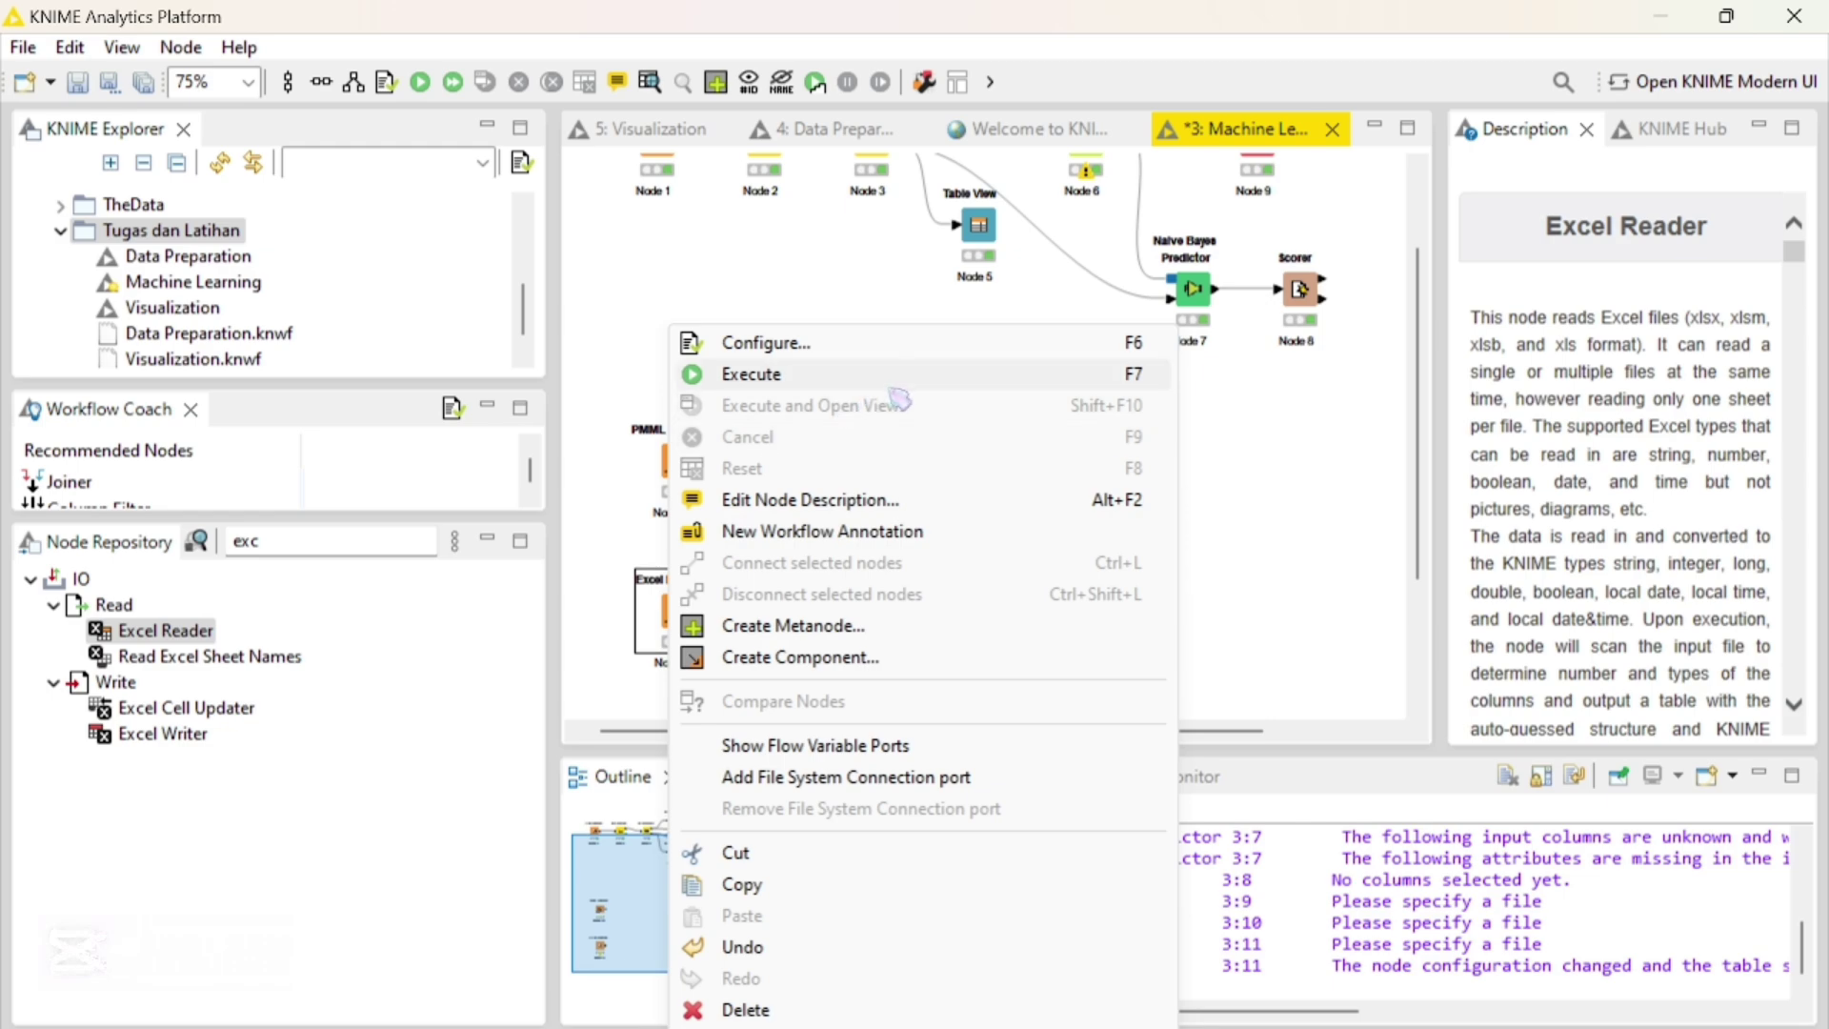
Add a Normalizer node connected to the output of the second Excel Reader
double_click(379, 540)
key(BackSpace)
text(nor)
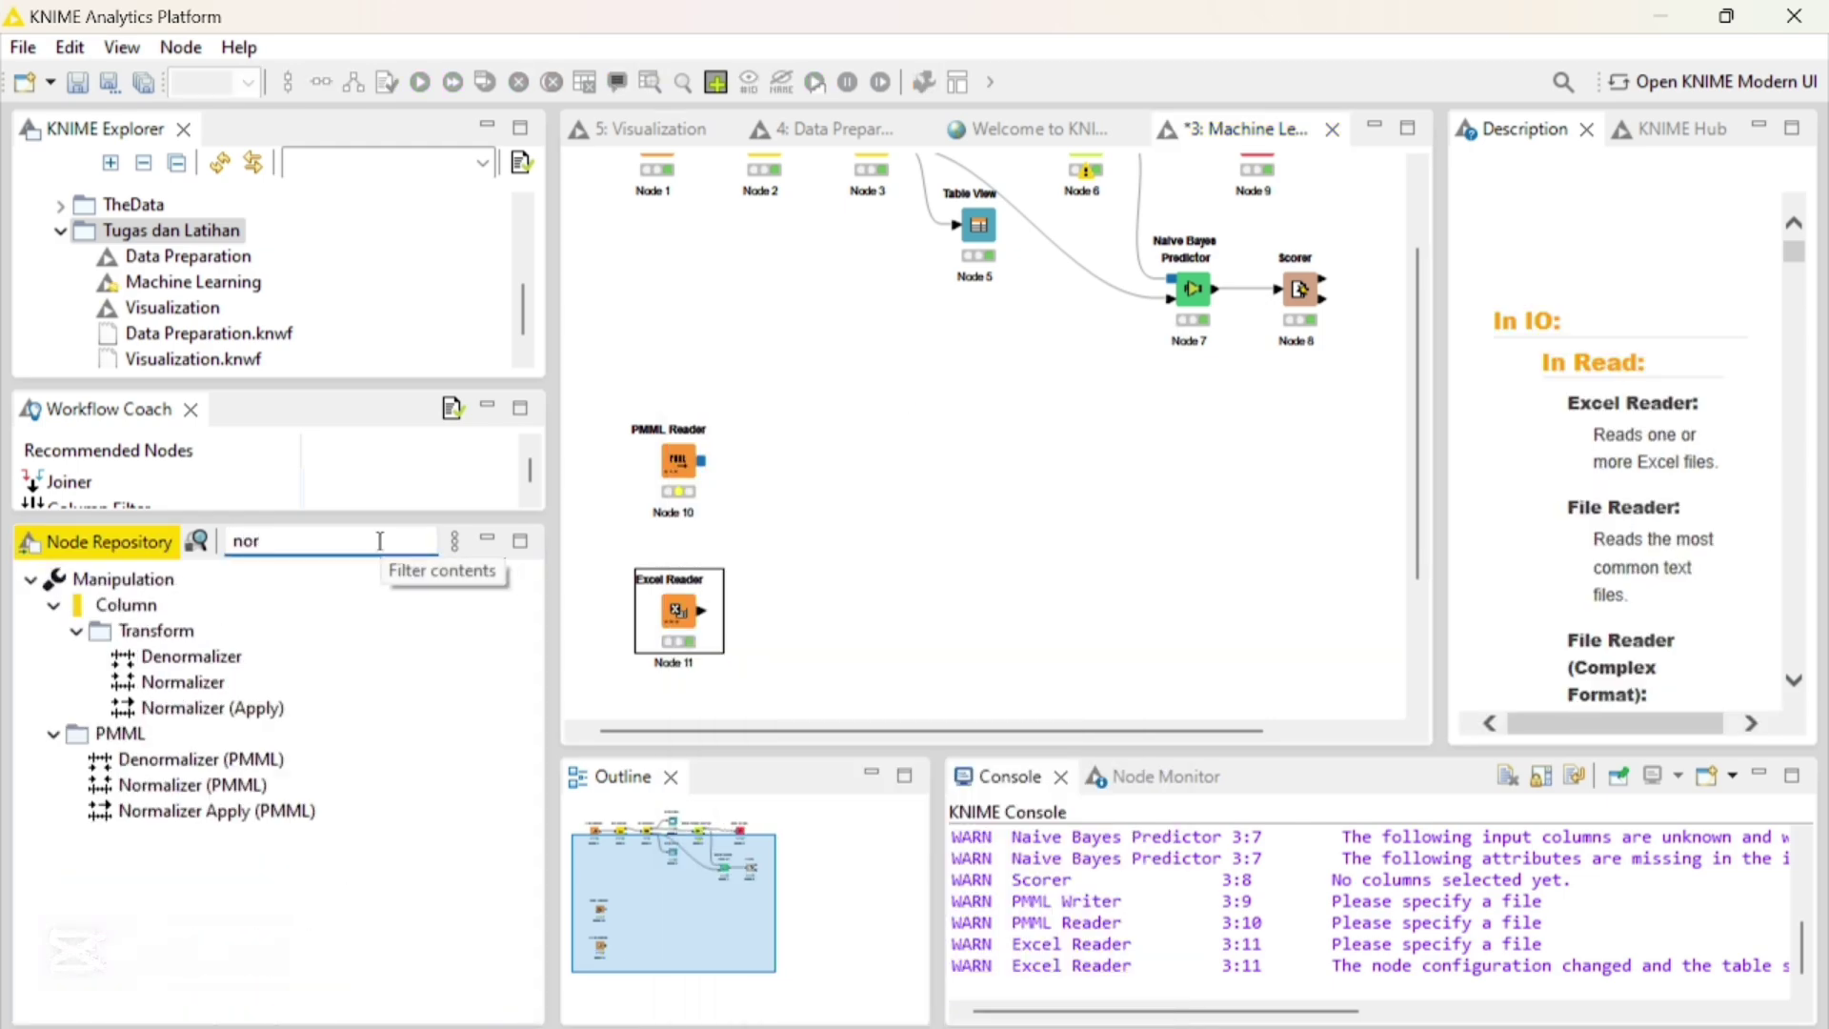
click(170, 682)
double_click(169, 682)
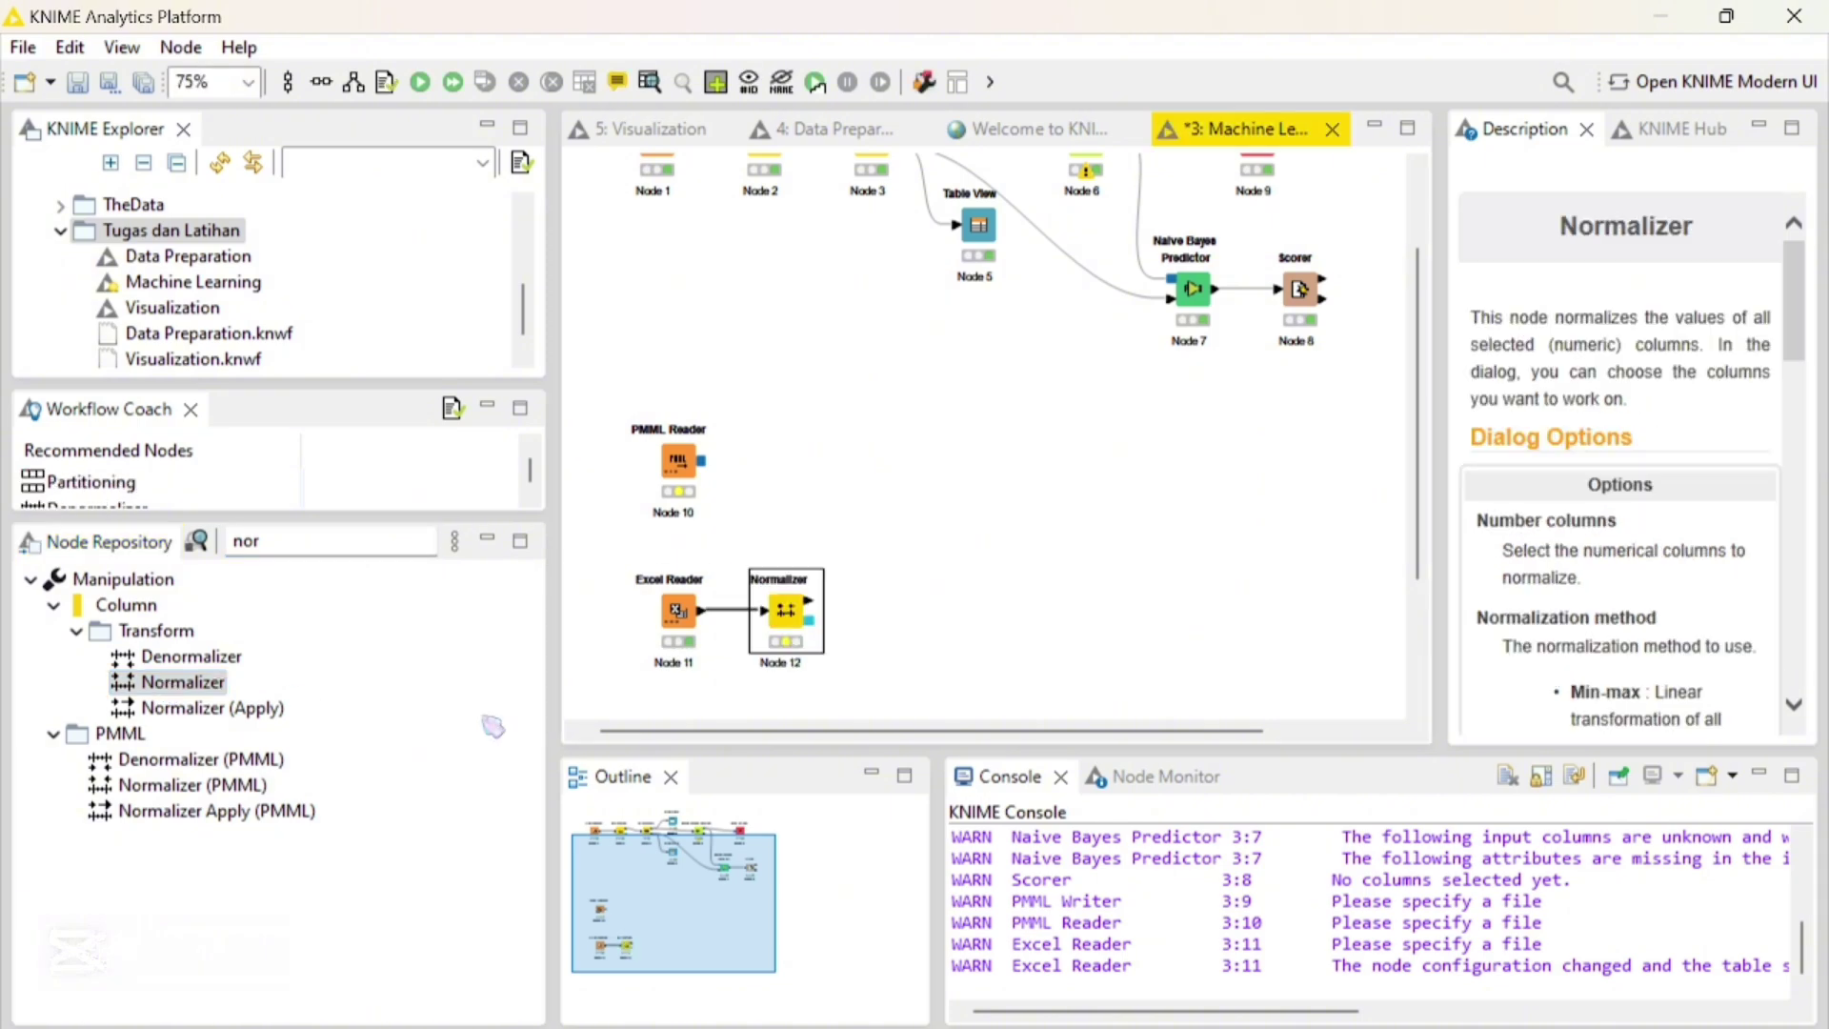
Configure the new Normalizer for min-max normalization of the Total column from 0 to 1, and execute it
double_click(808, 624)
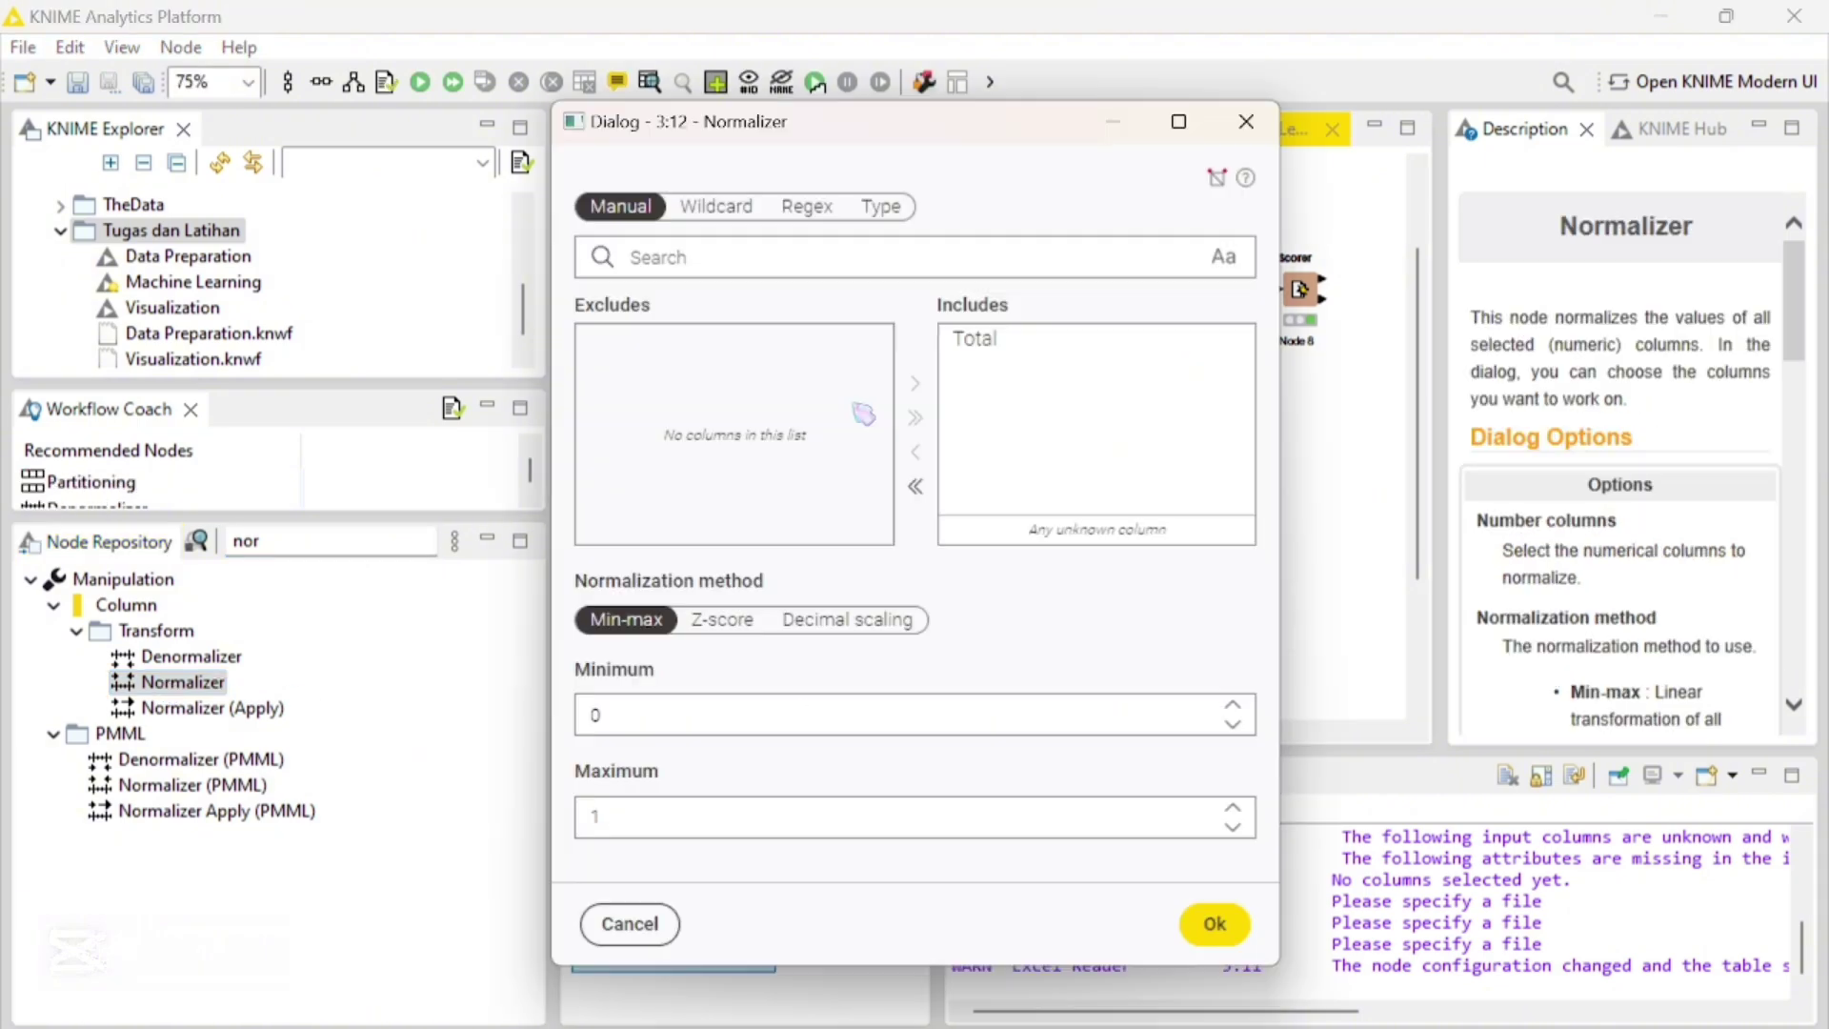
click(1211, 937)
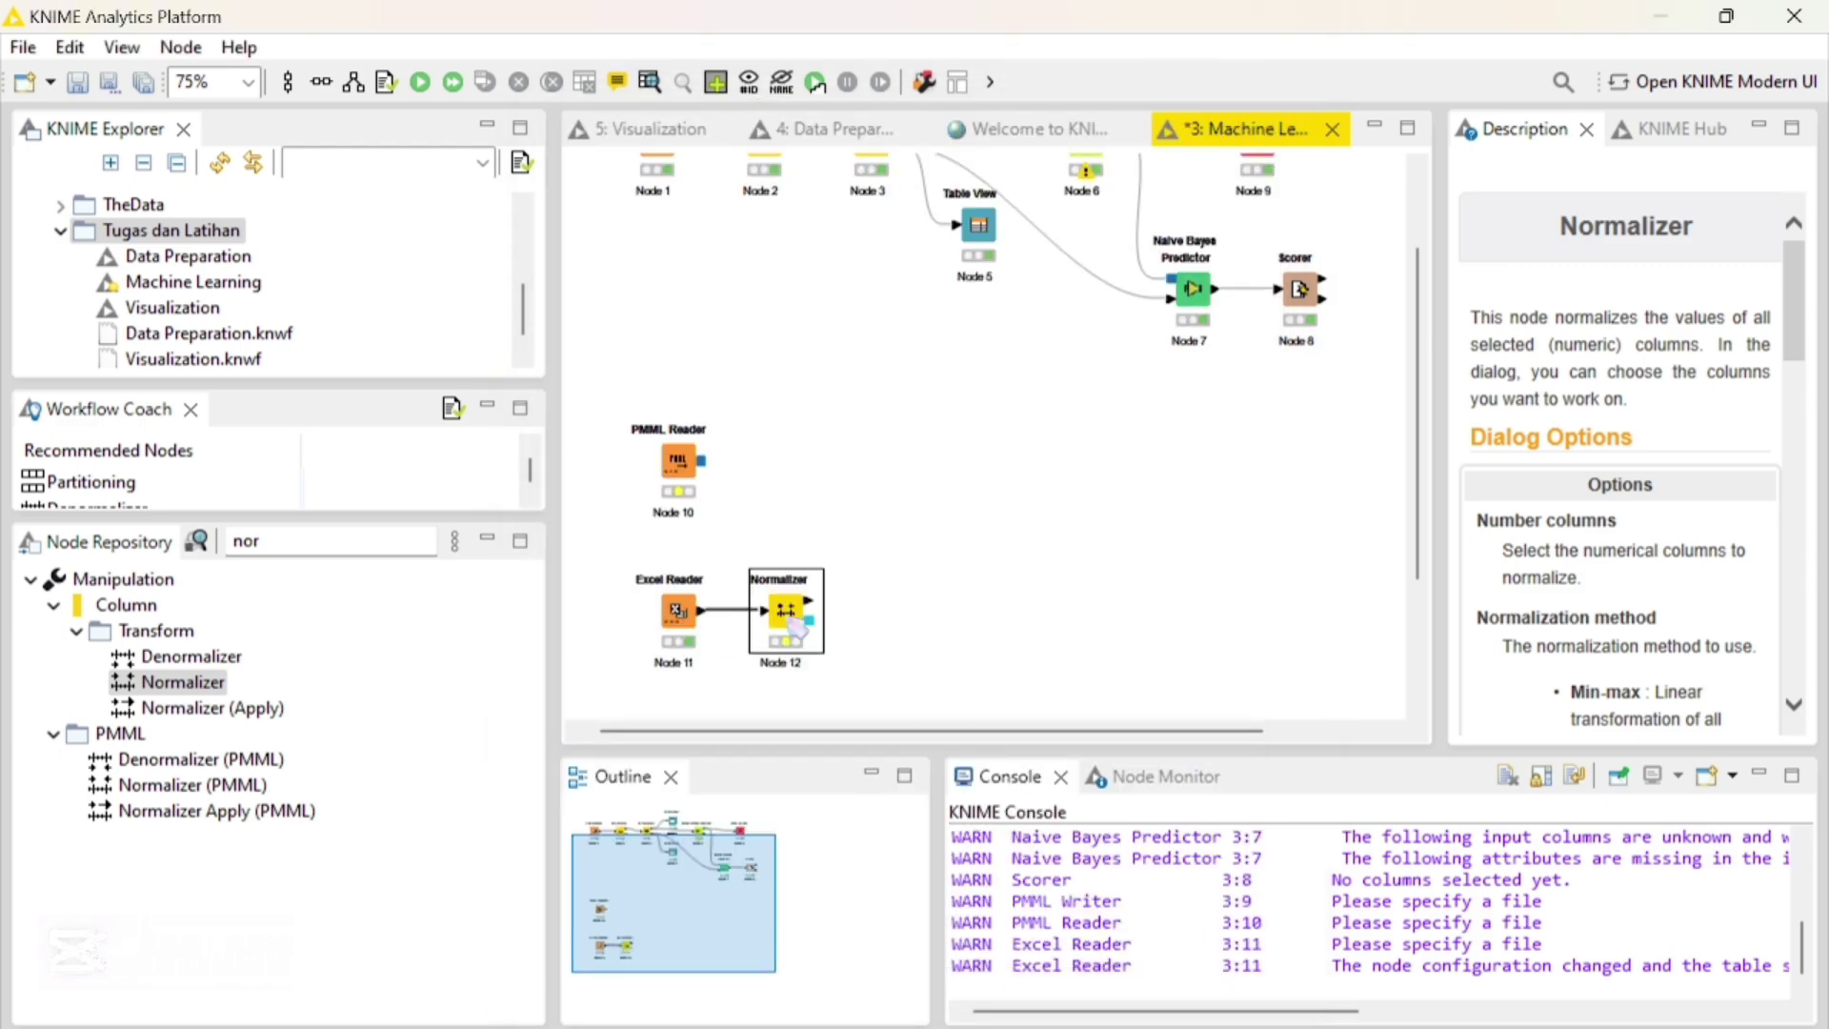
right_click(798, 624)
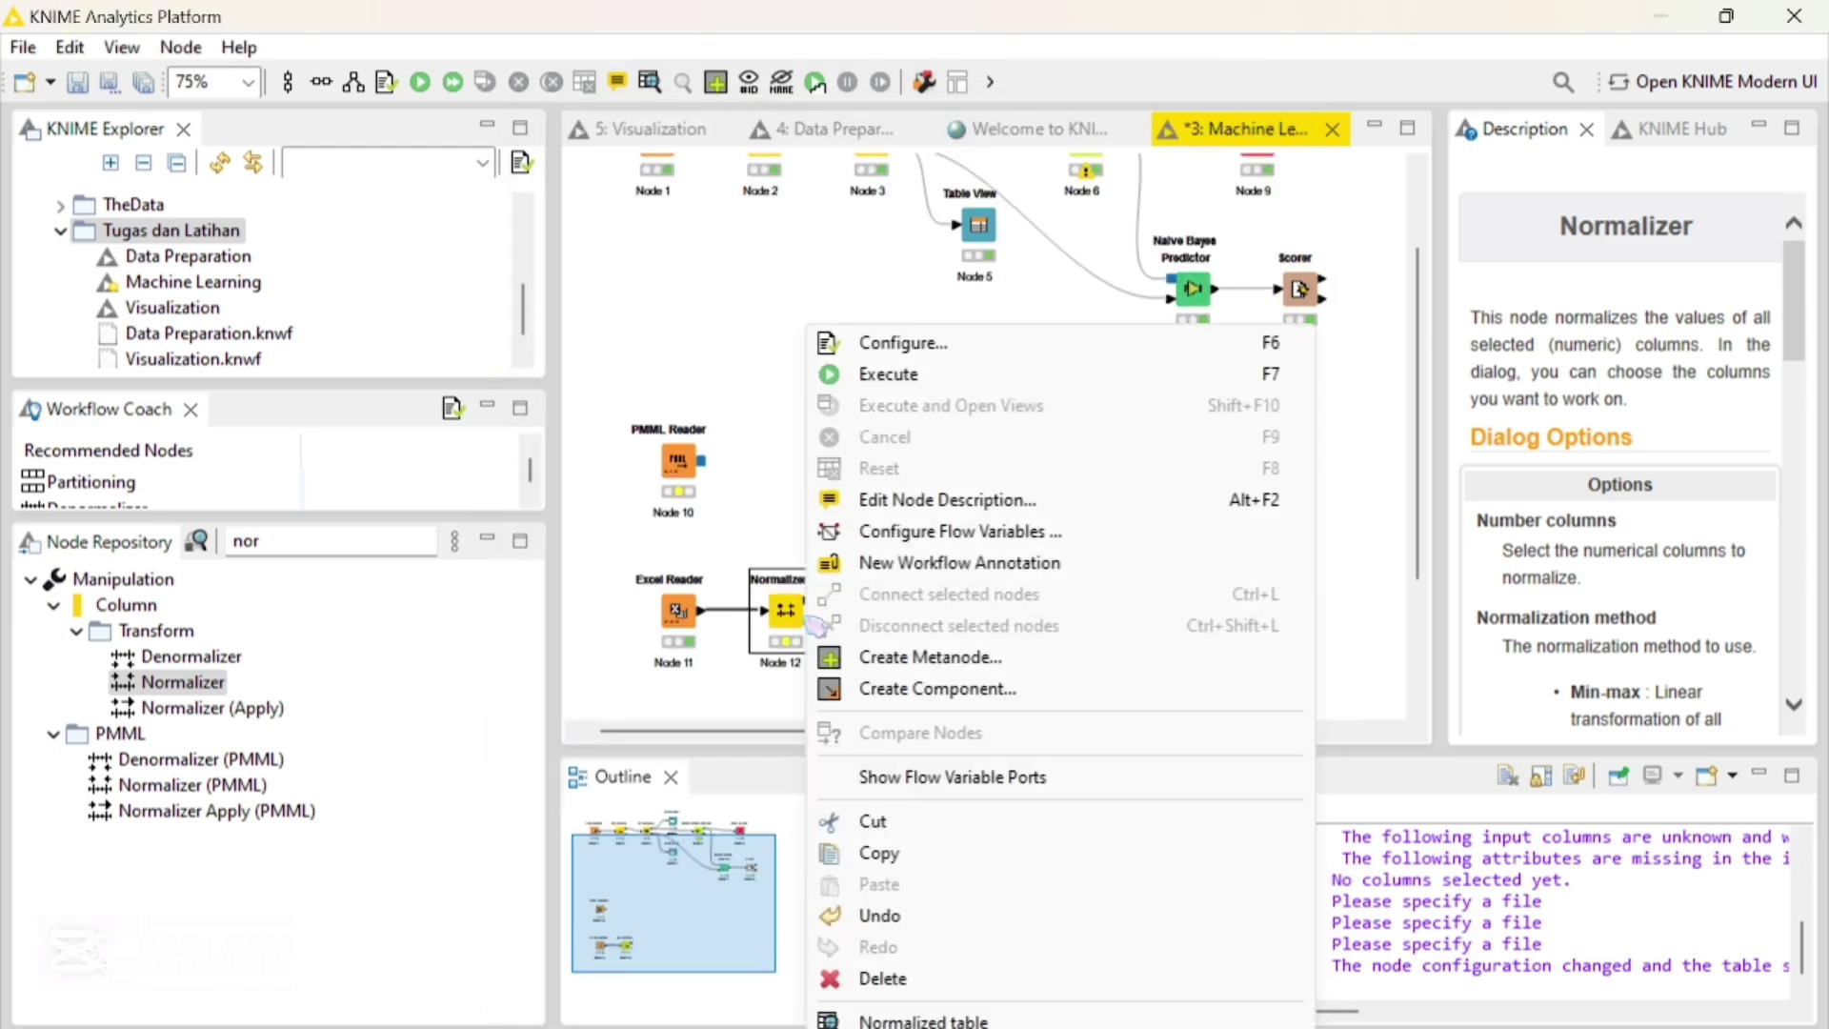
click(977, 384)
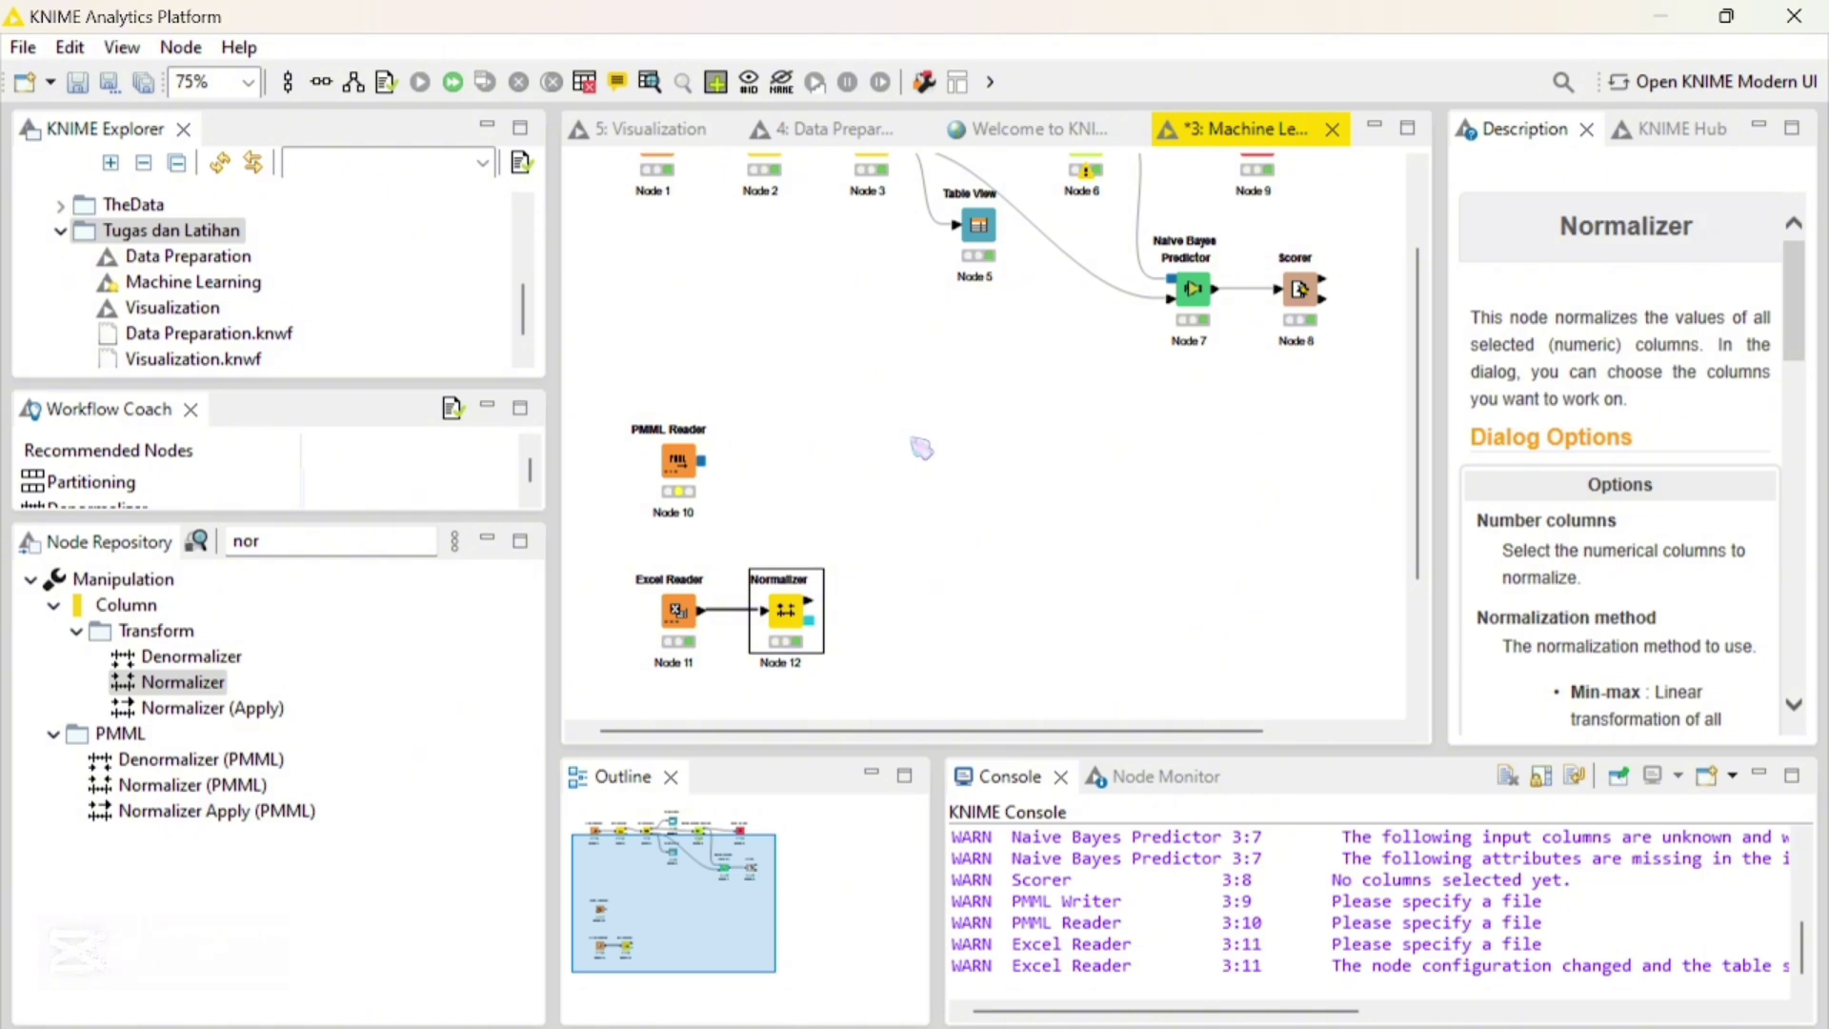
Examine the normalized Total values in the new Normalizer's output table, and close the table
click(652, 83)
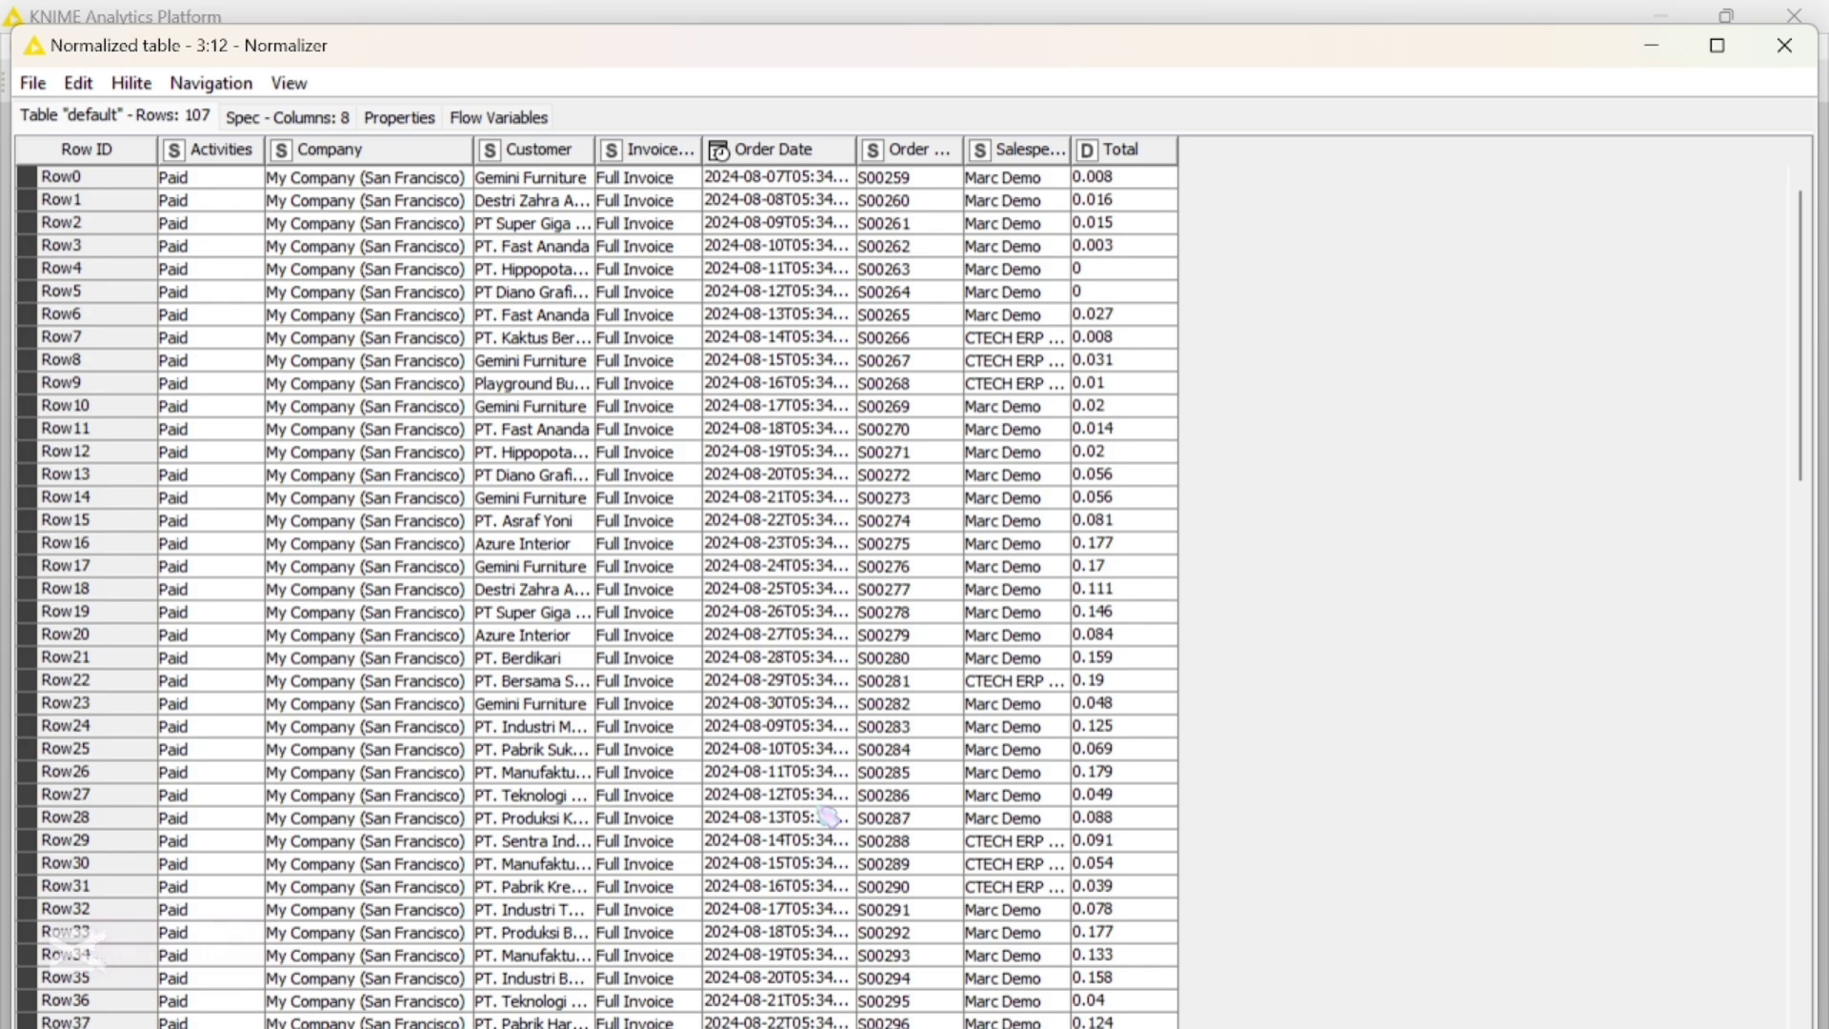
scroll(829, 816, down, 8)
key(alt+F4)
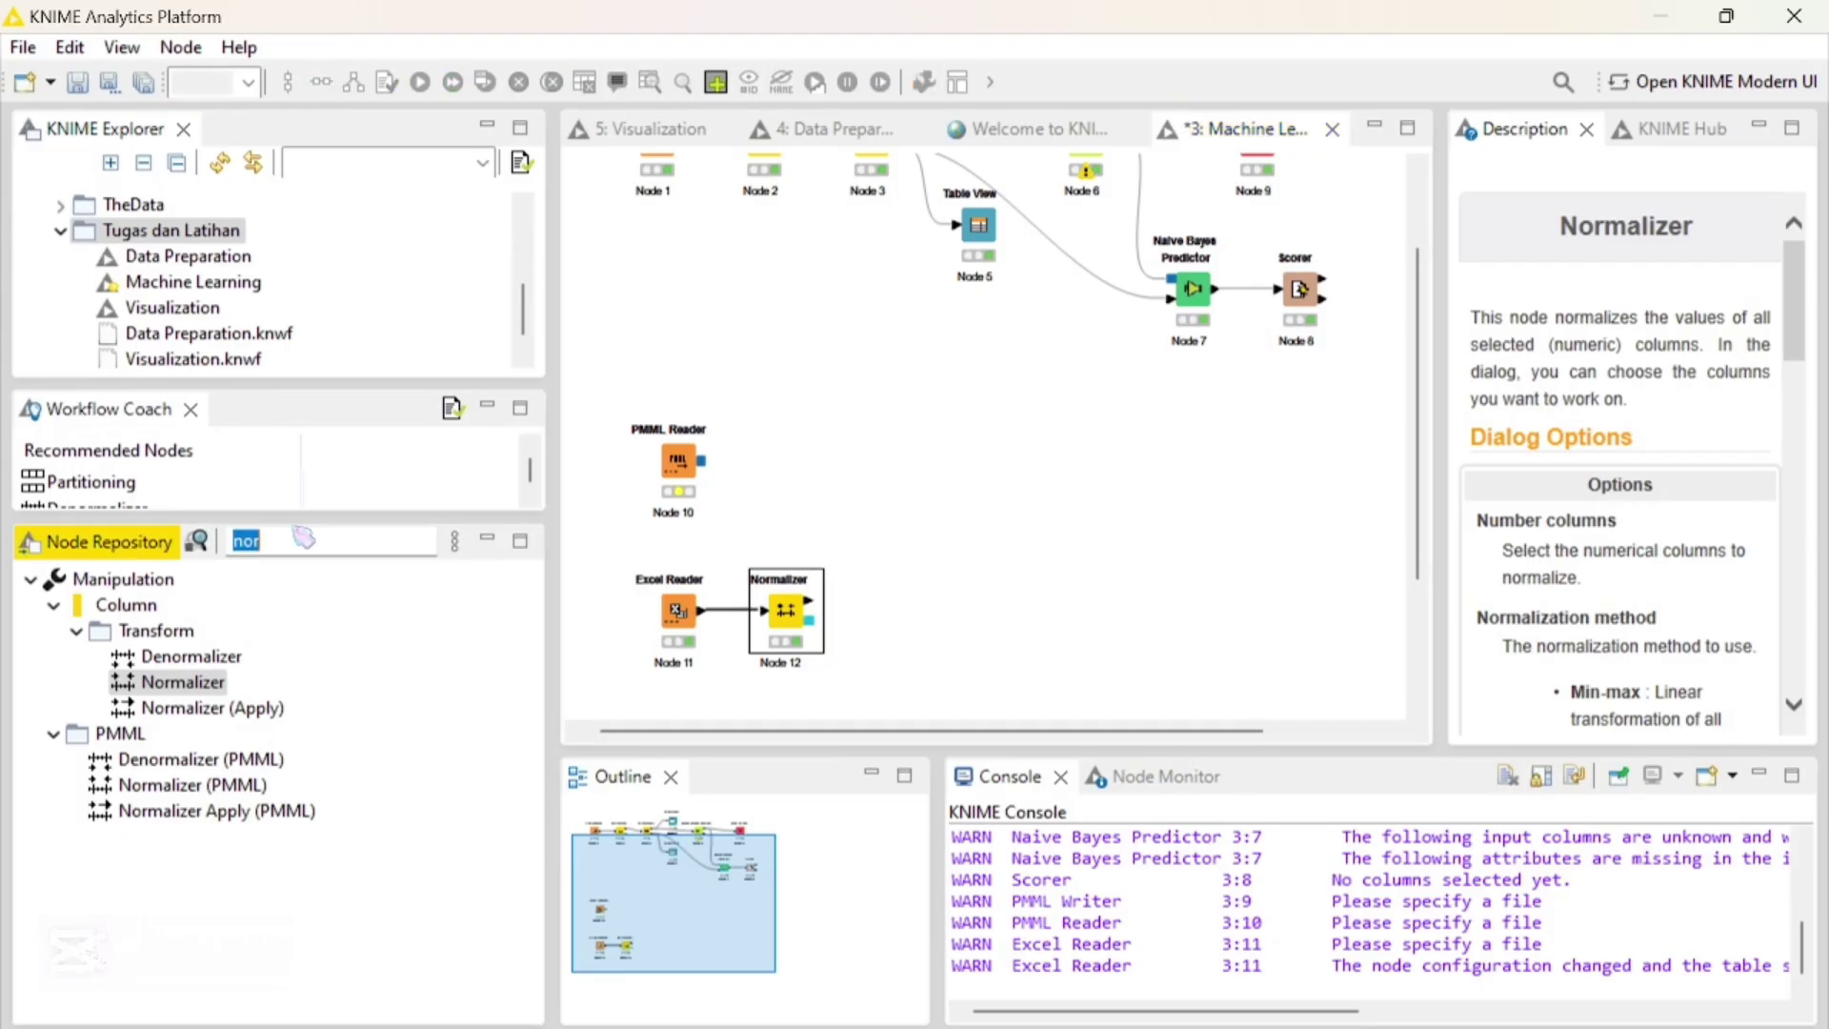
Add a second Naive Bayes Predictor and connect the PMML Reader's model and the new Normalizer's table to its inputs
text(na)
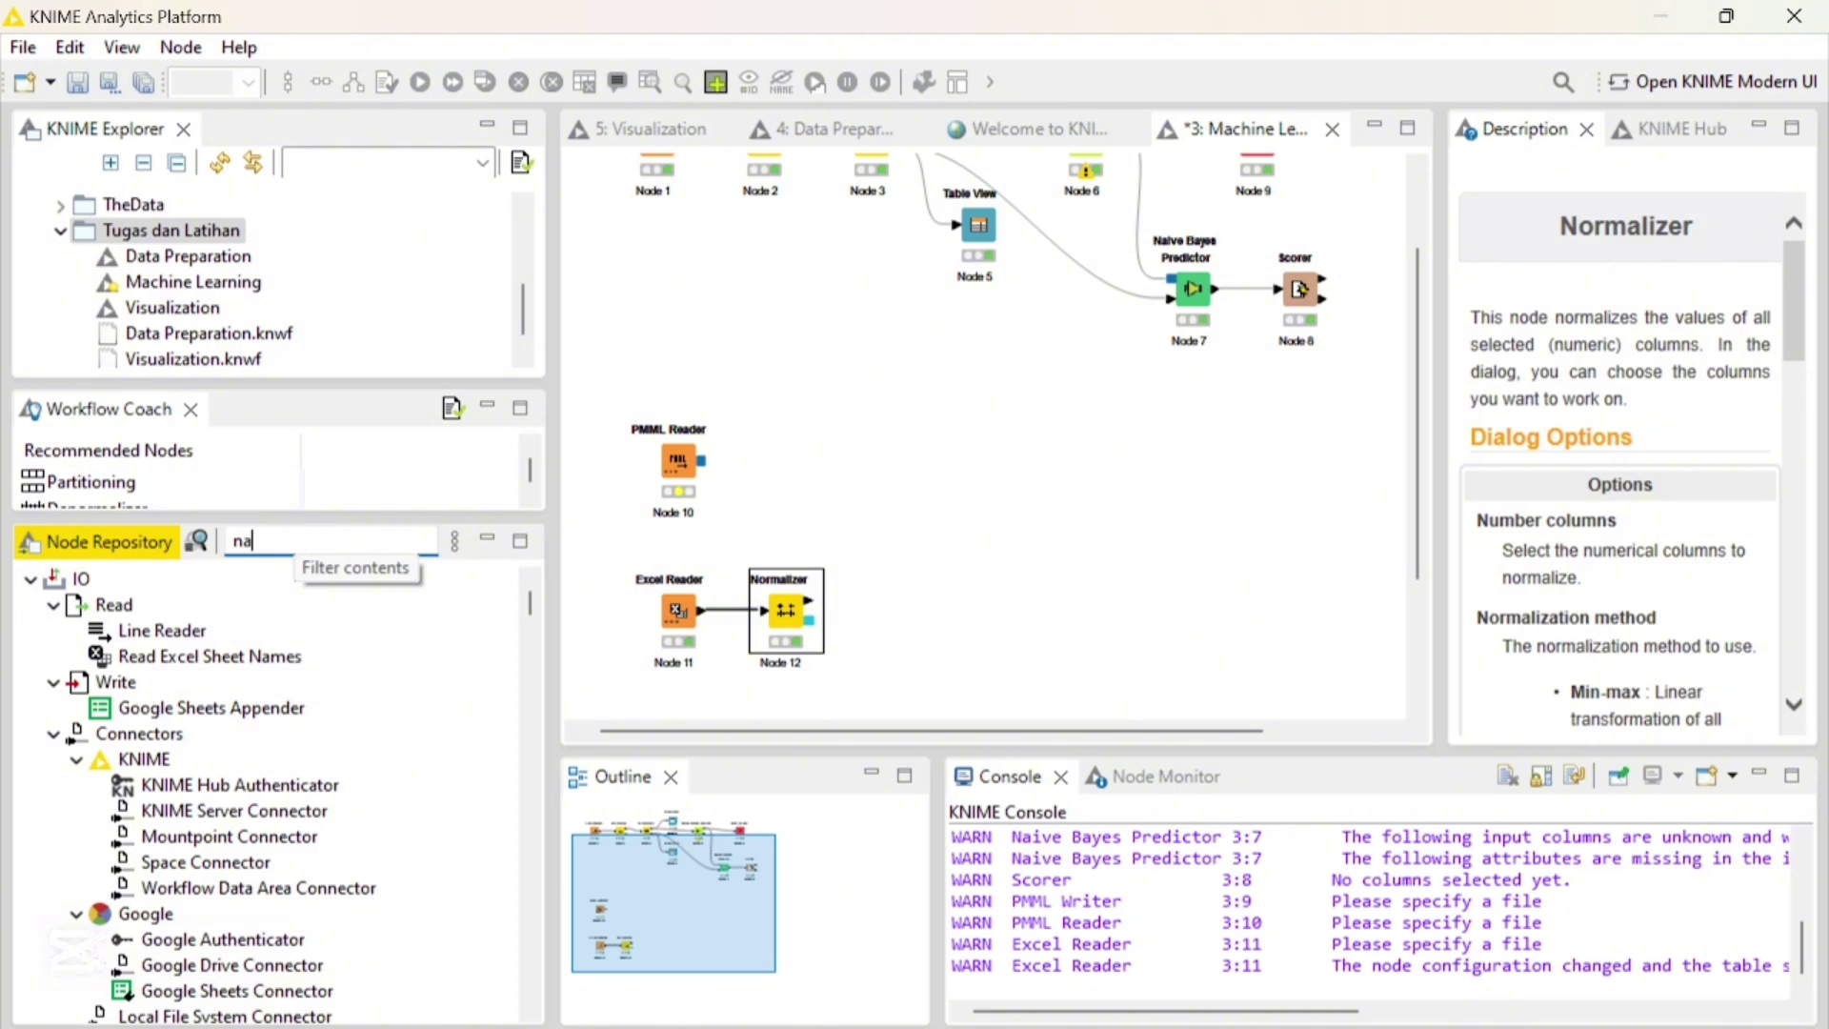
text(i)
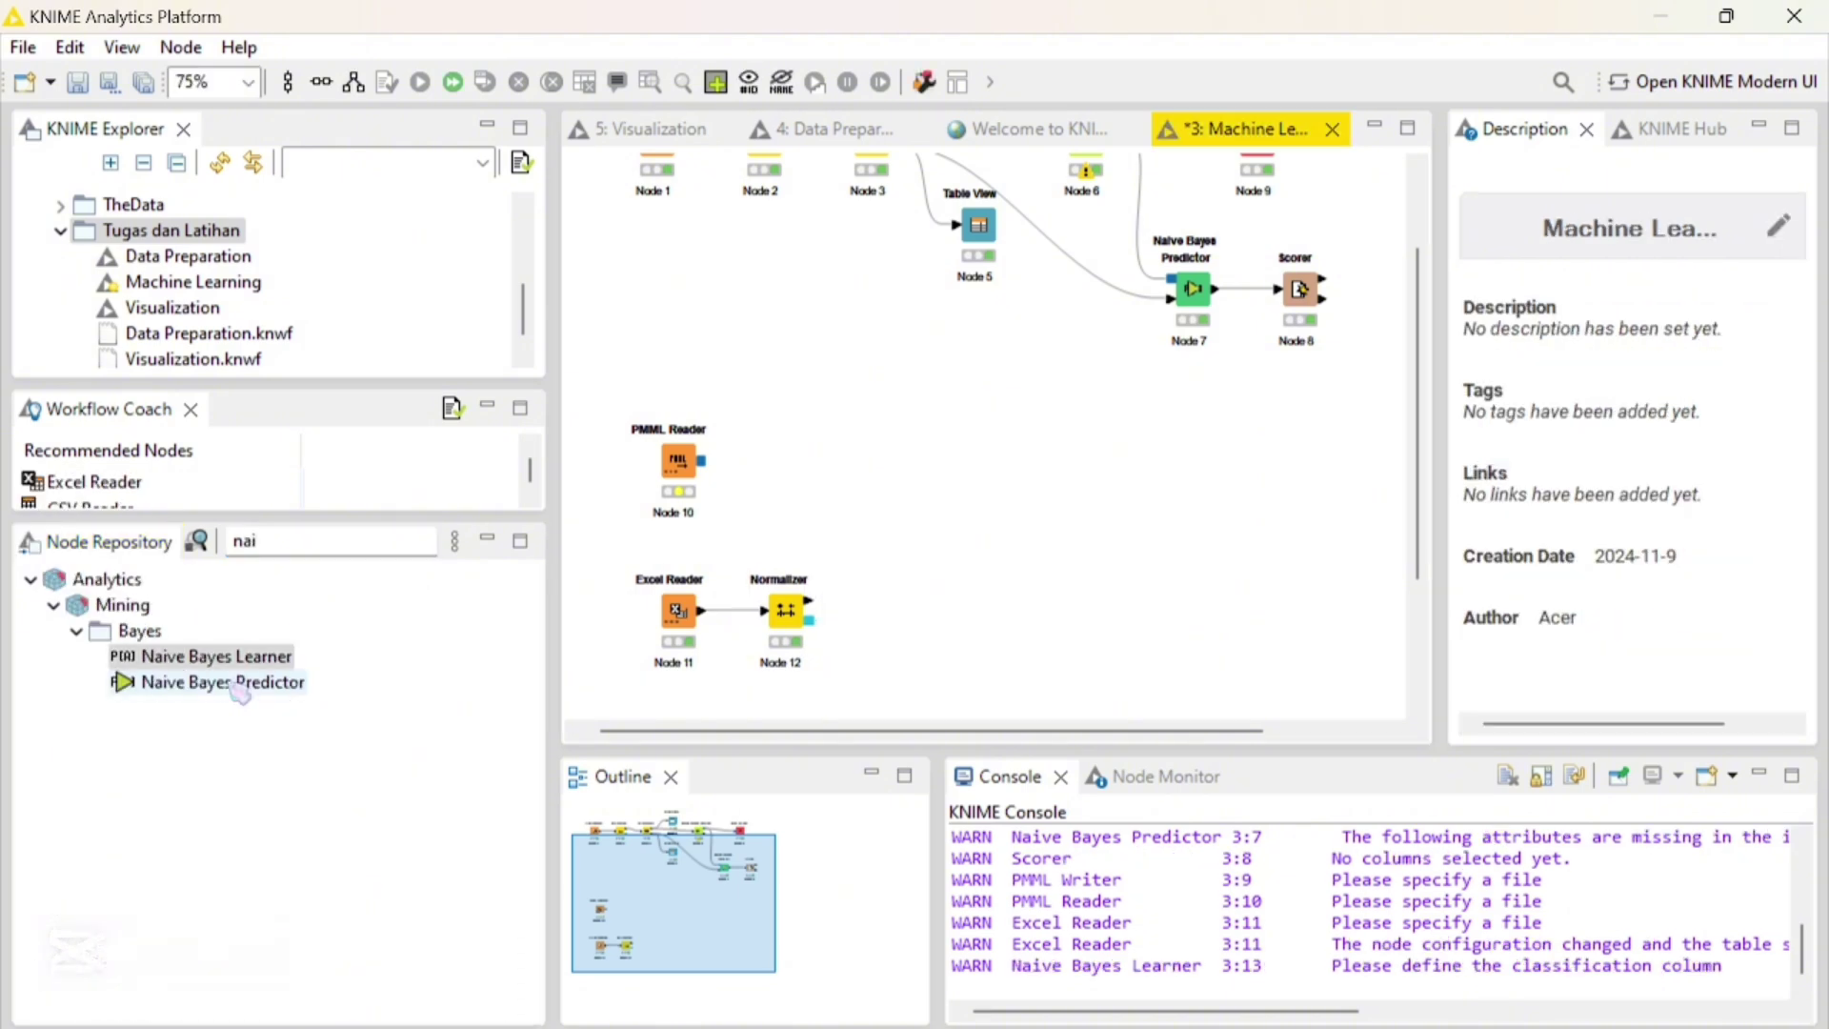
drag(224, 681, 957, 517)
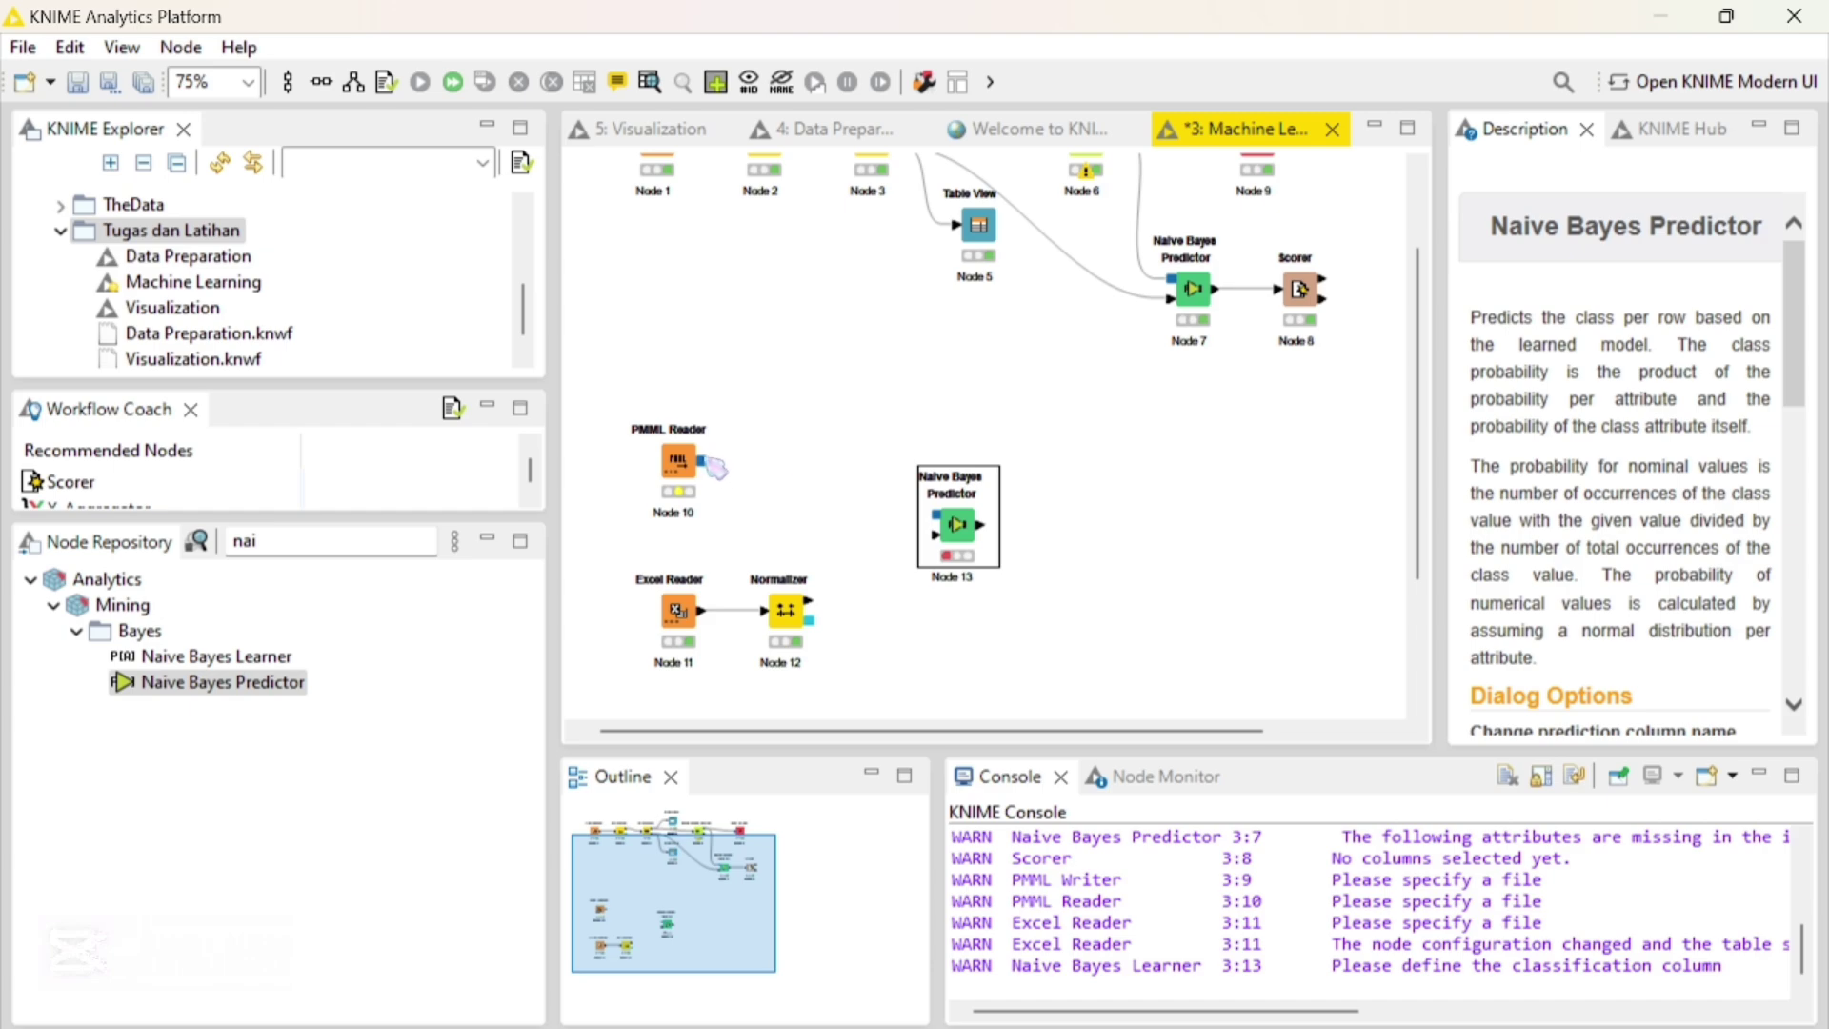
drag(702, 461, 950, 523)
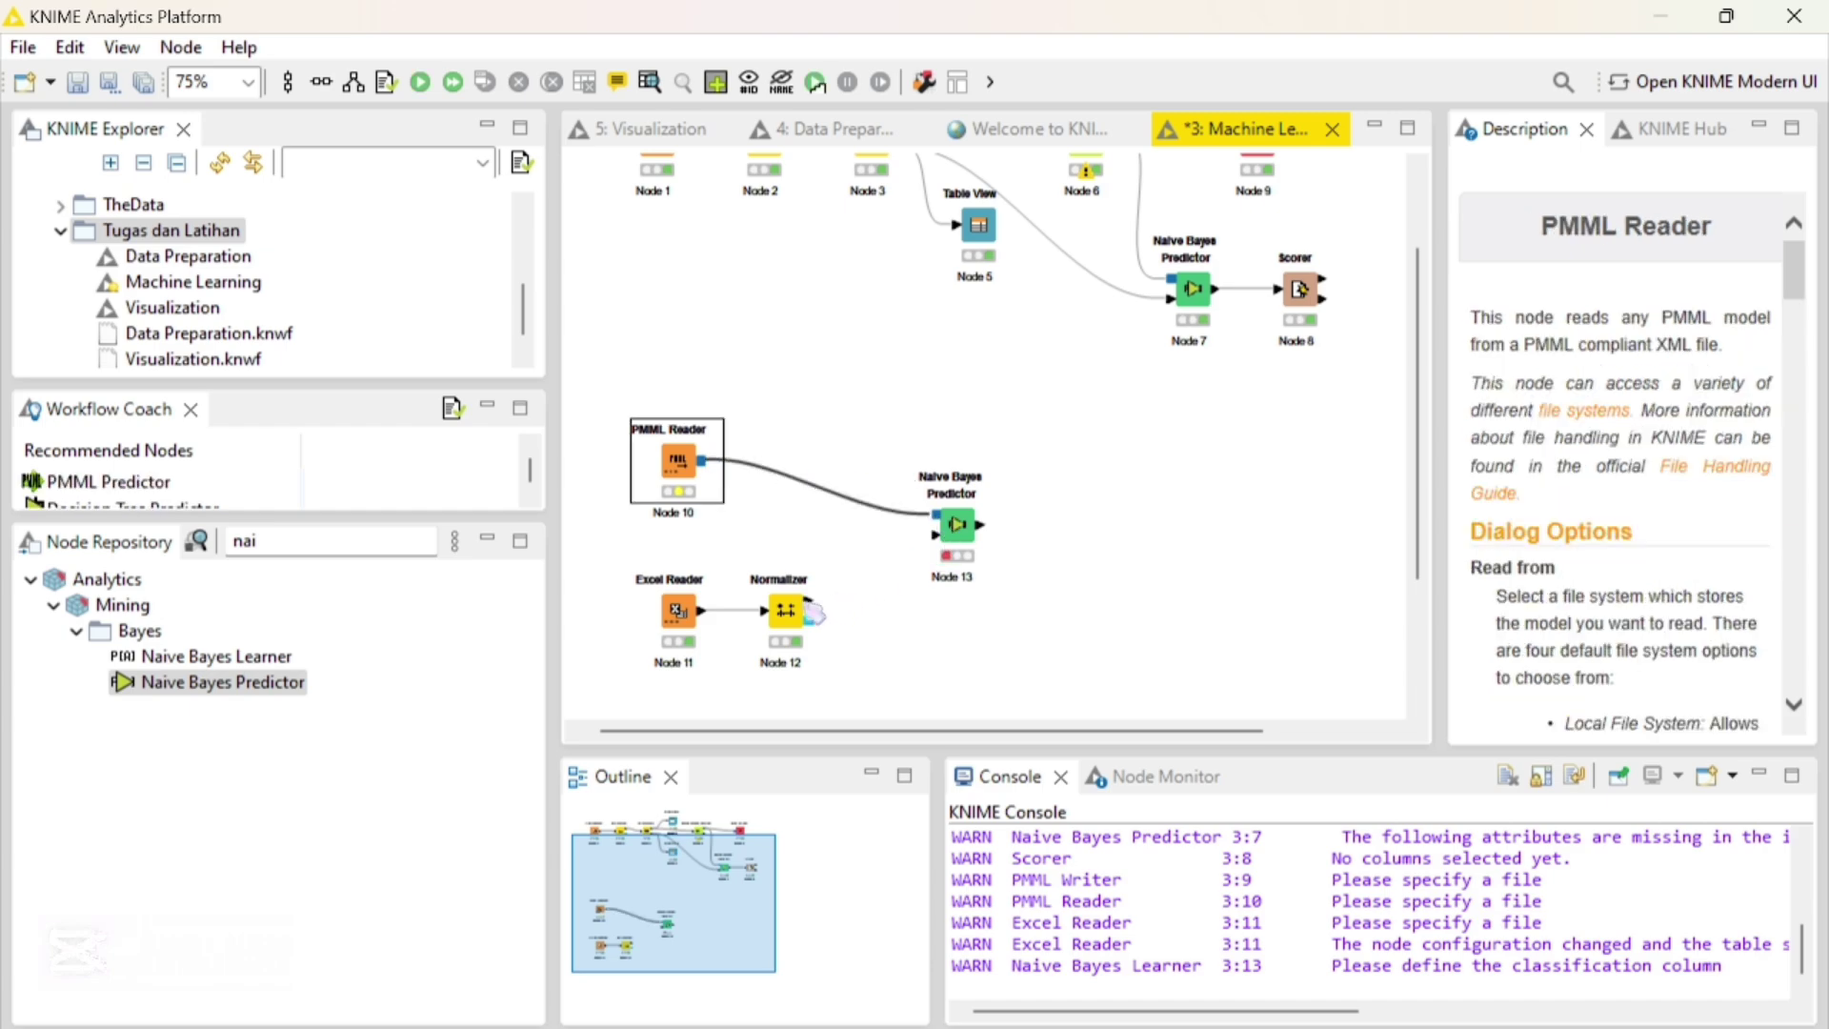
drag(809, 603, 954, 528)
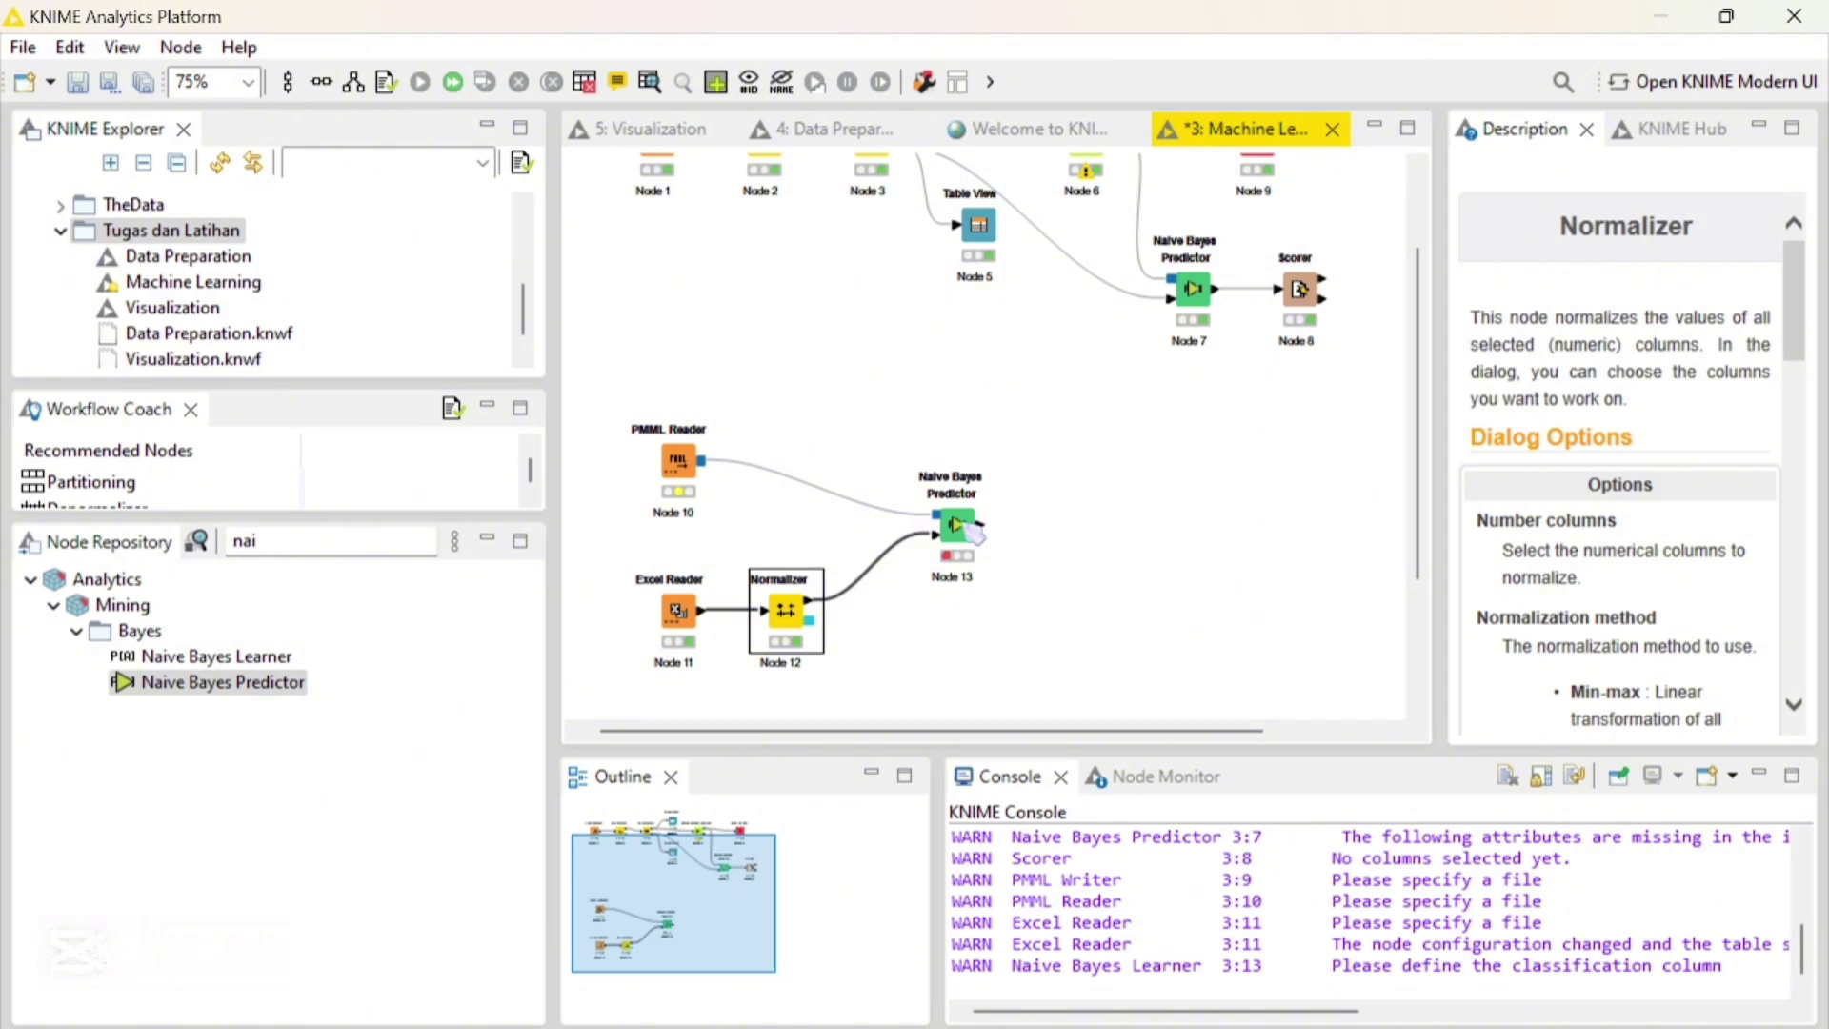
Enter Total as prediction column name and Orders as probability column suffix in the new Naive Bayes Predictor, leaving both options unticked
double_click(958, 525)
click(891, 753)
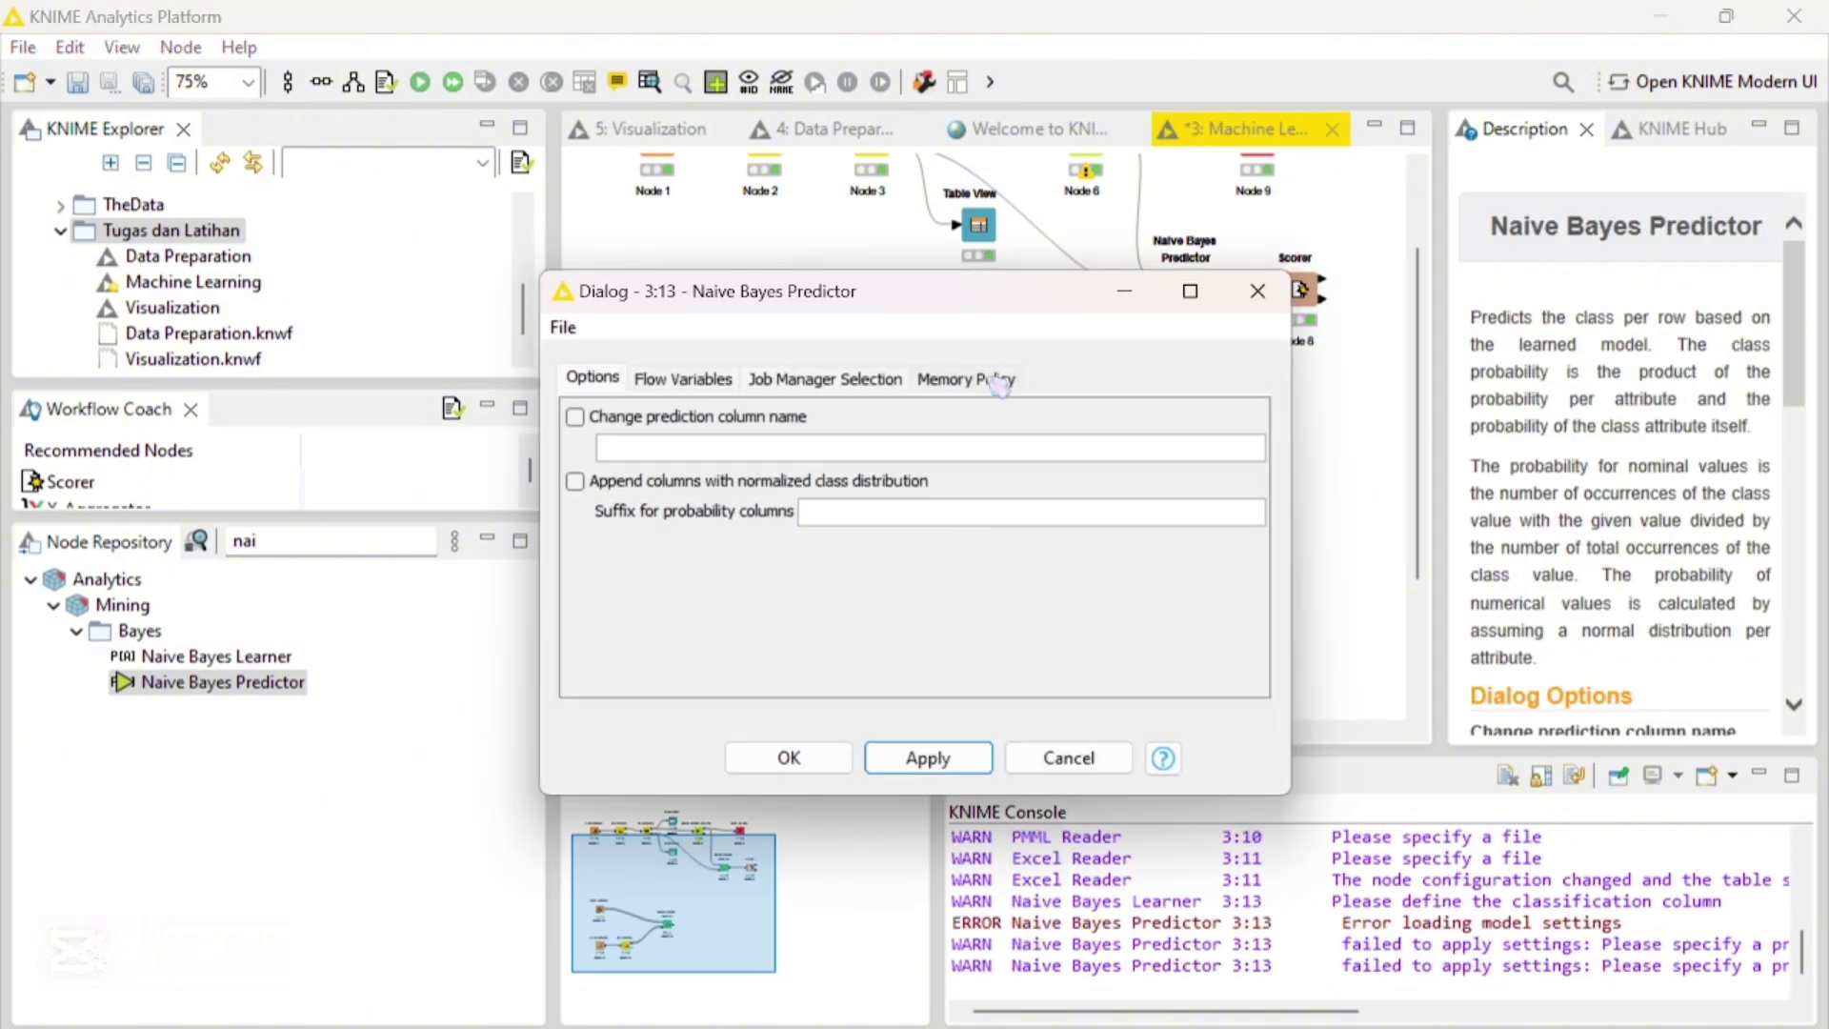
click(780, 444)
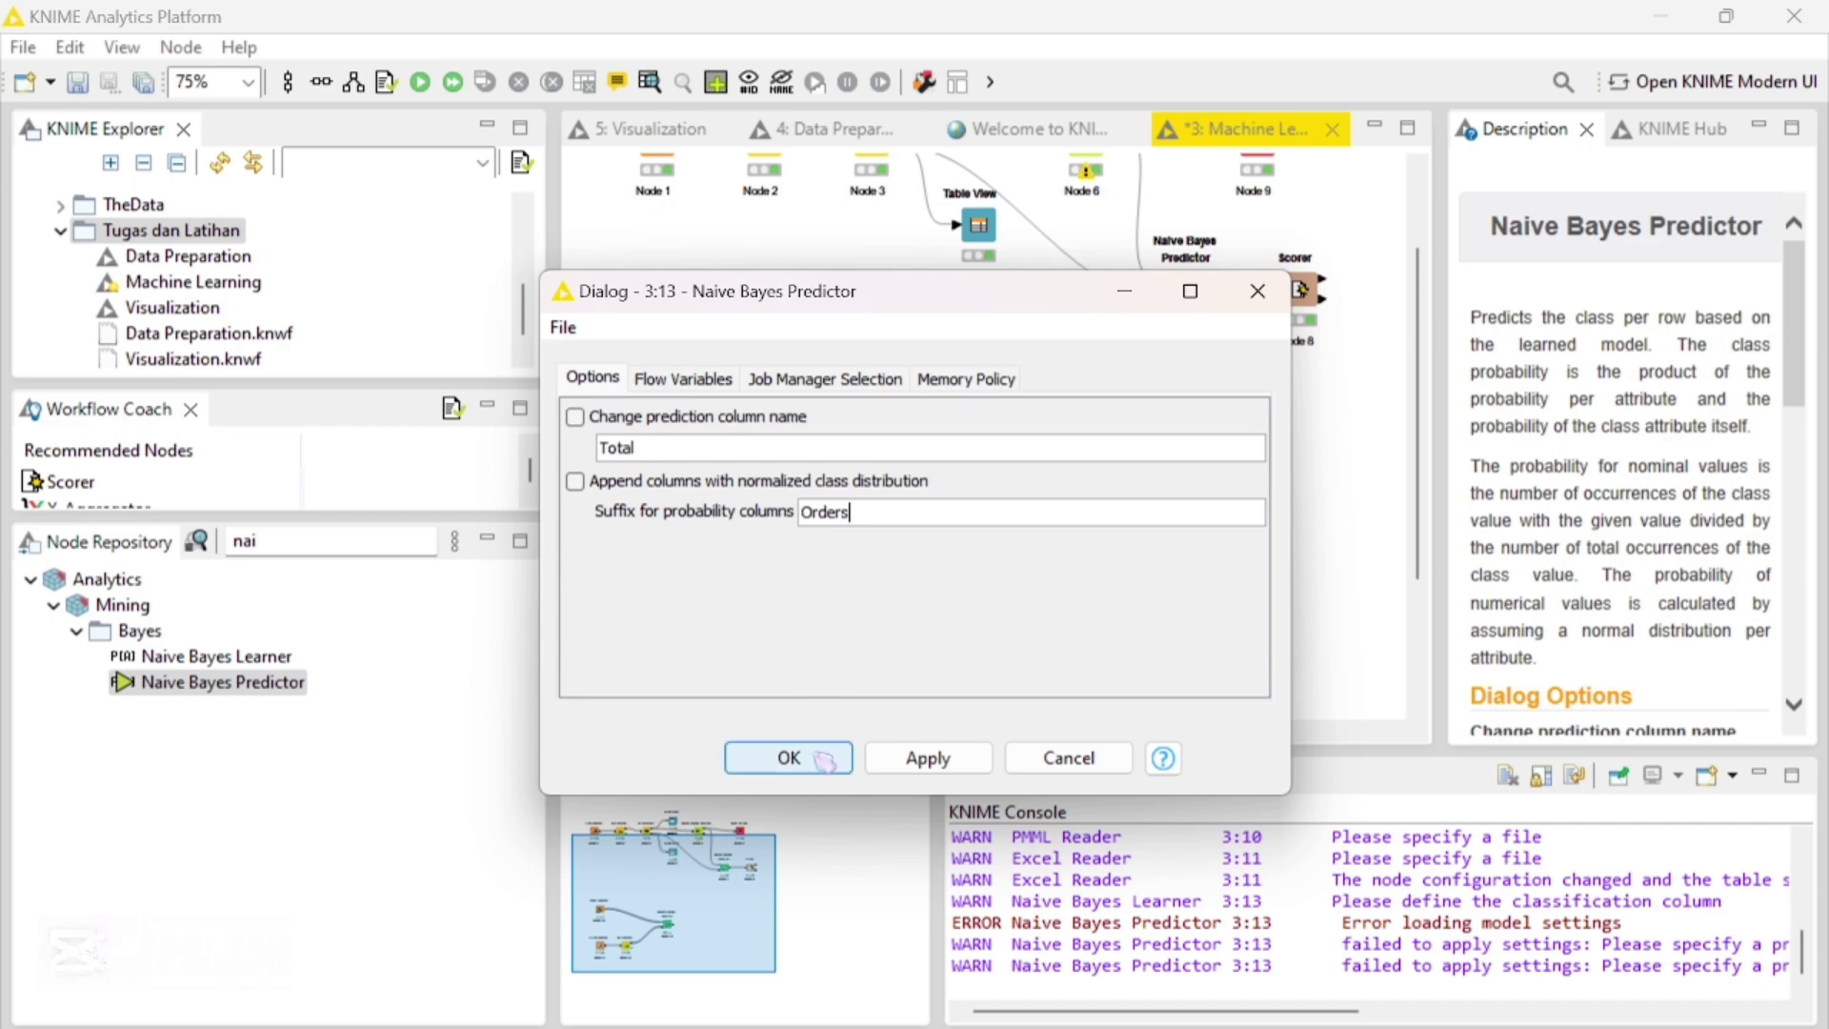
click(821, 759)
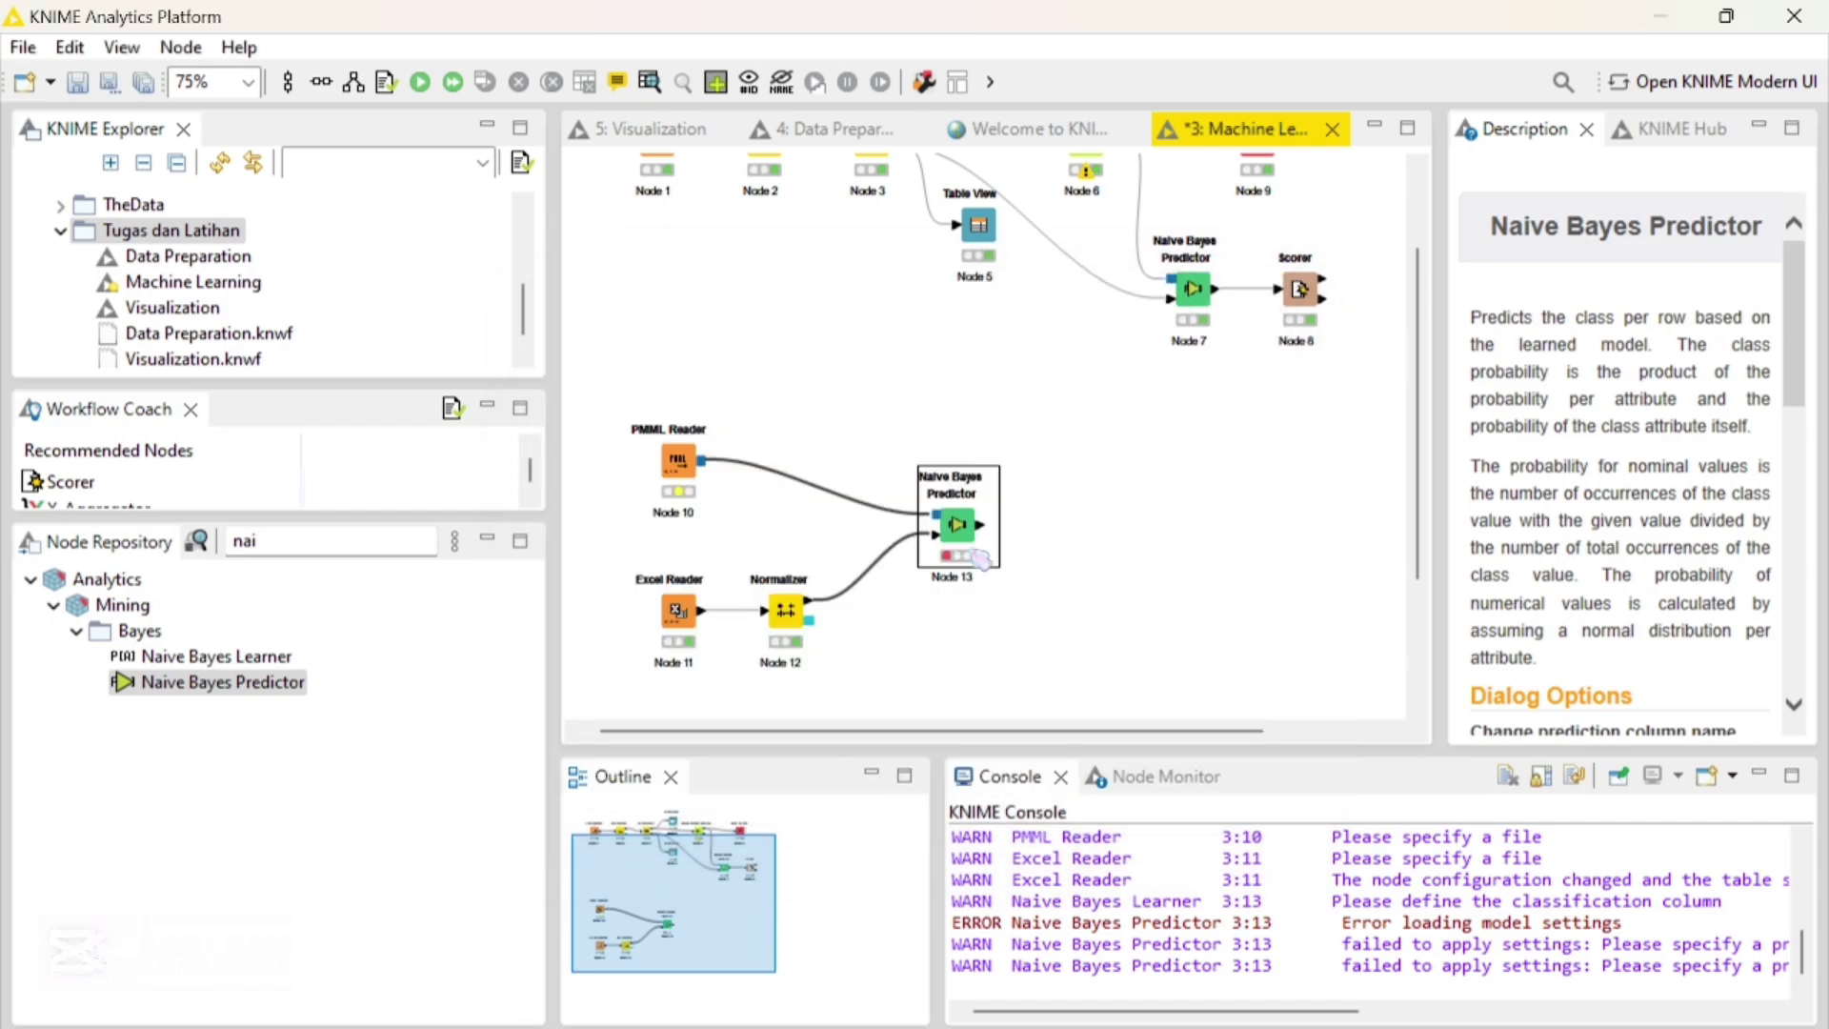
Execute the new Naive Bayes Predictor and check the predictions in its classified data table
right_click(979, 558)
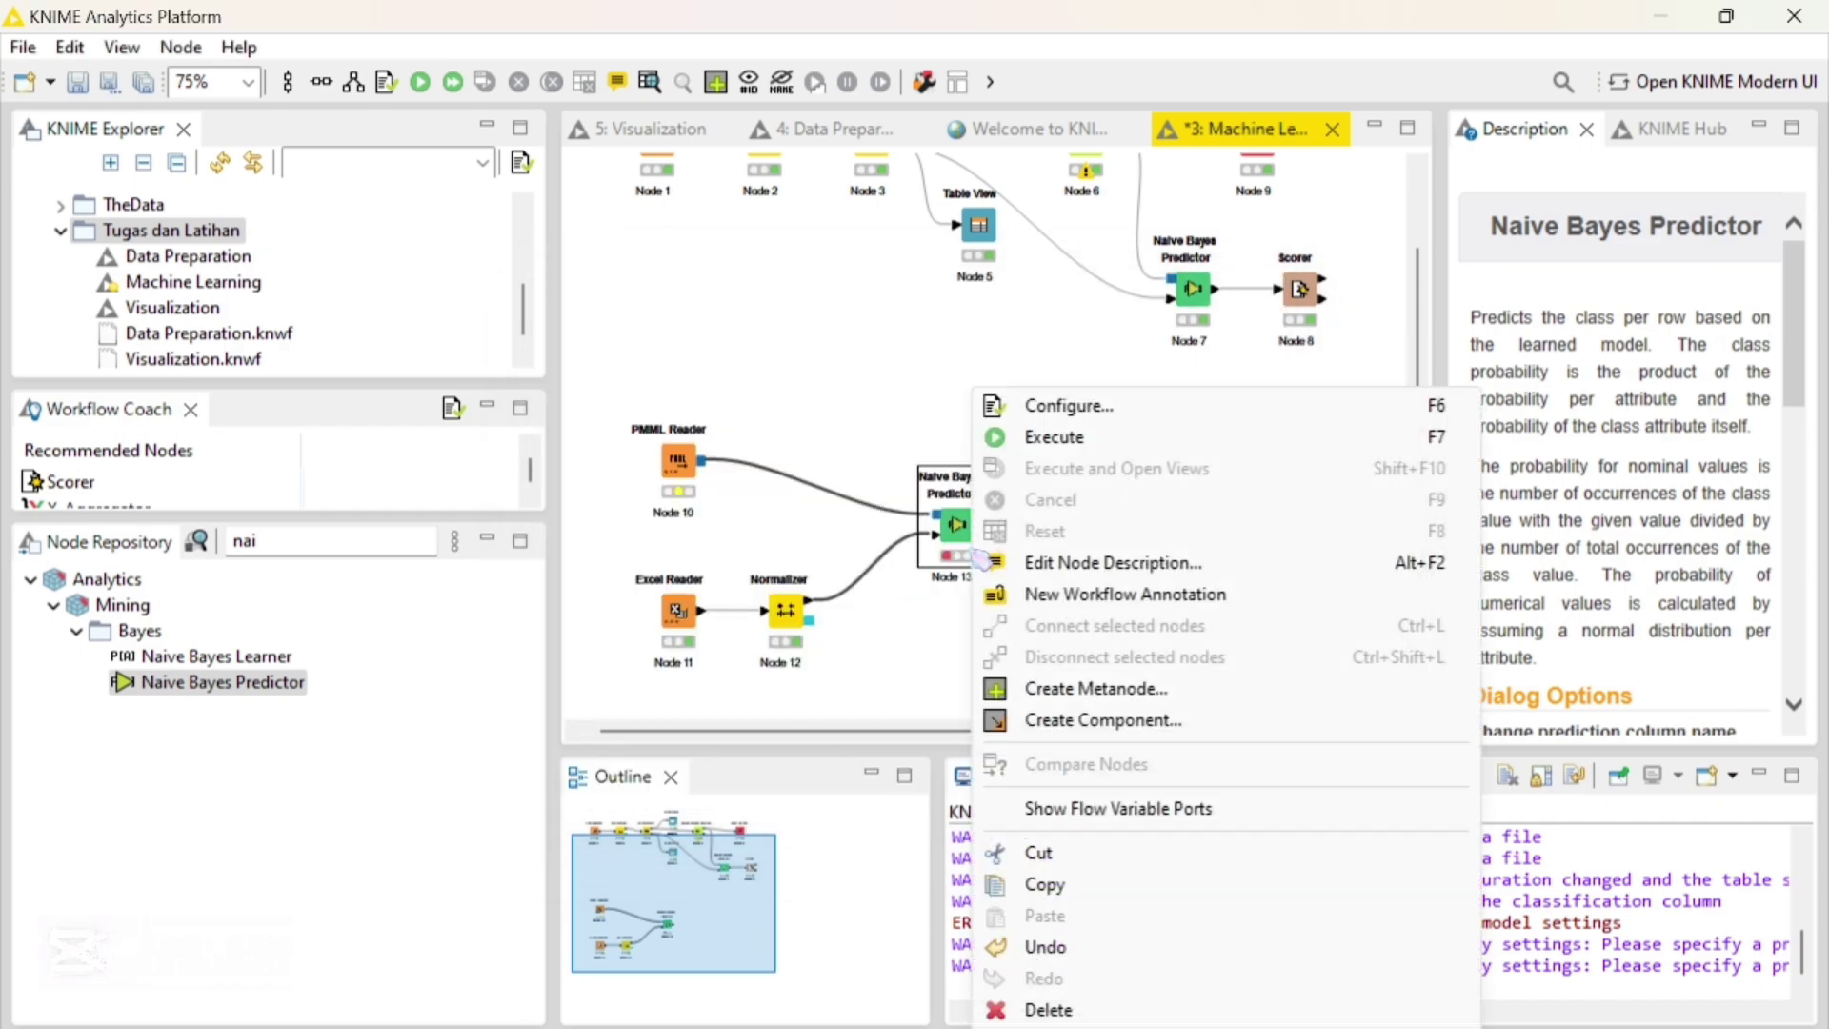
click(1100, 441)
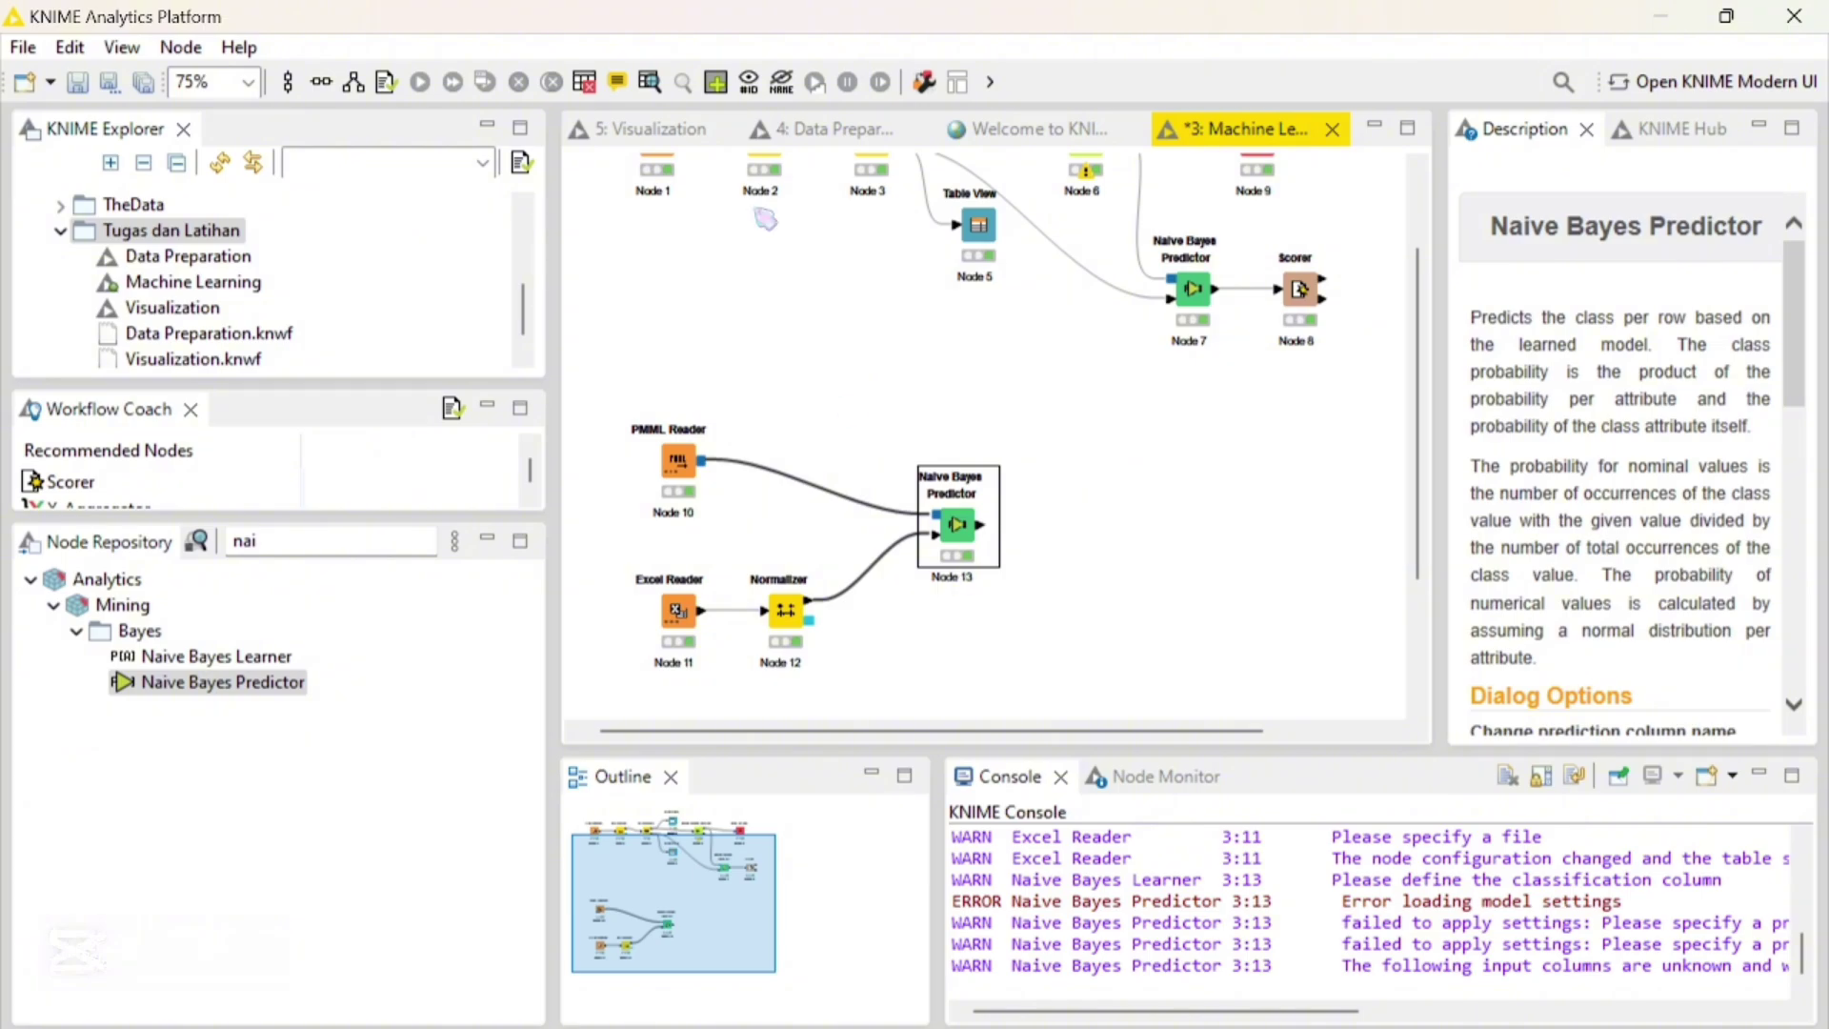
click(653, 82)
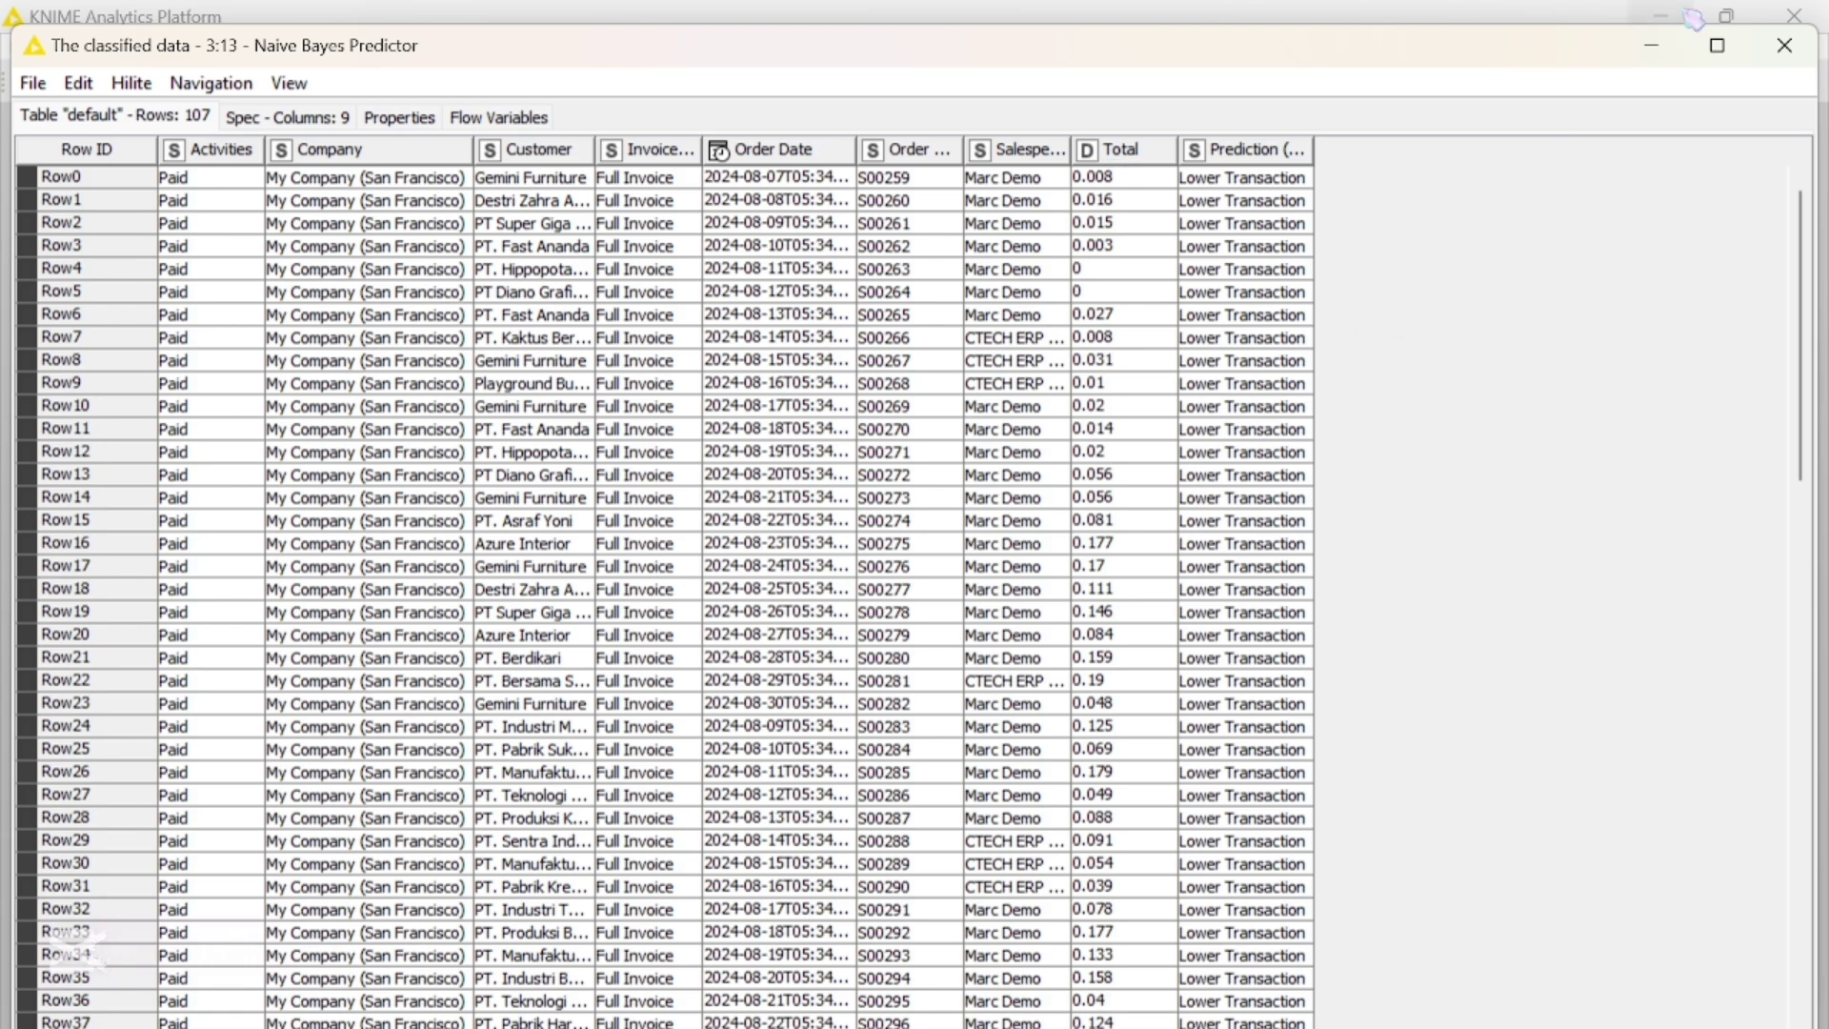
click(1810, 52)
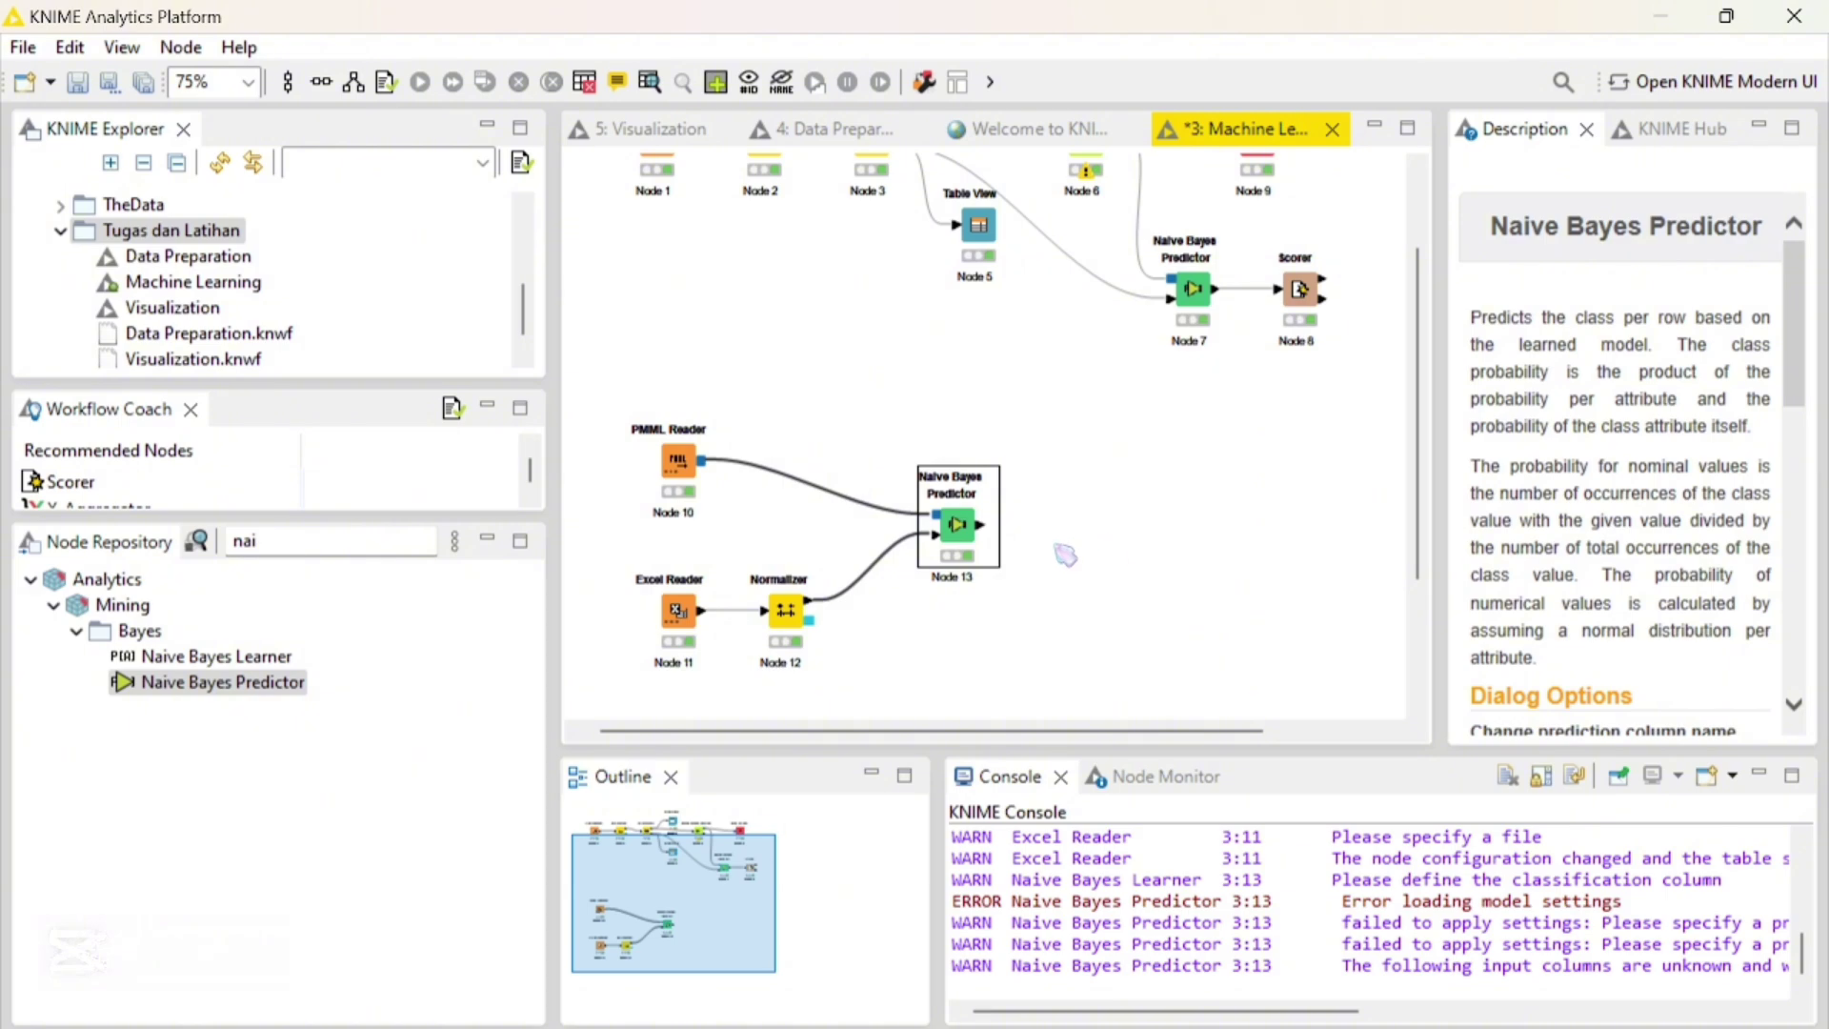
Add a Denormalizer node connected to the output of the new Naive Bayes Predictor
click(295, 540)
key(BackSpace)
key(BackSpace)
key(BackSpace)
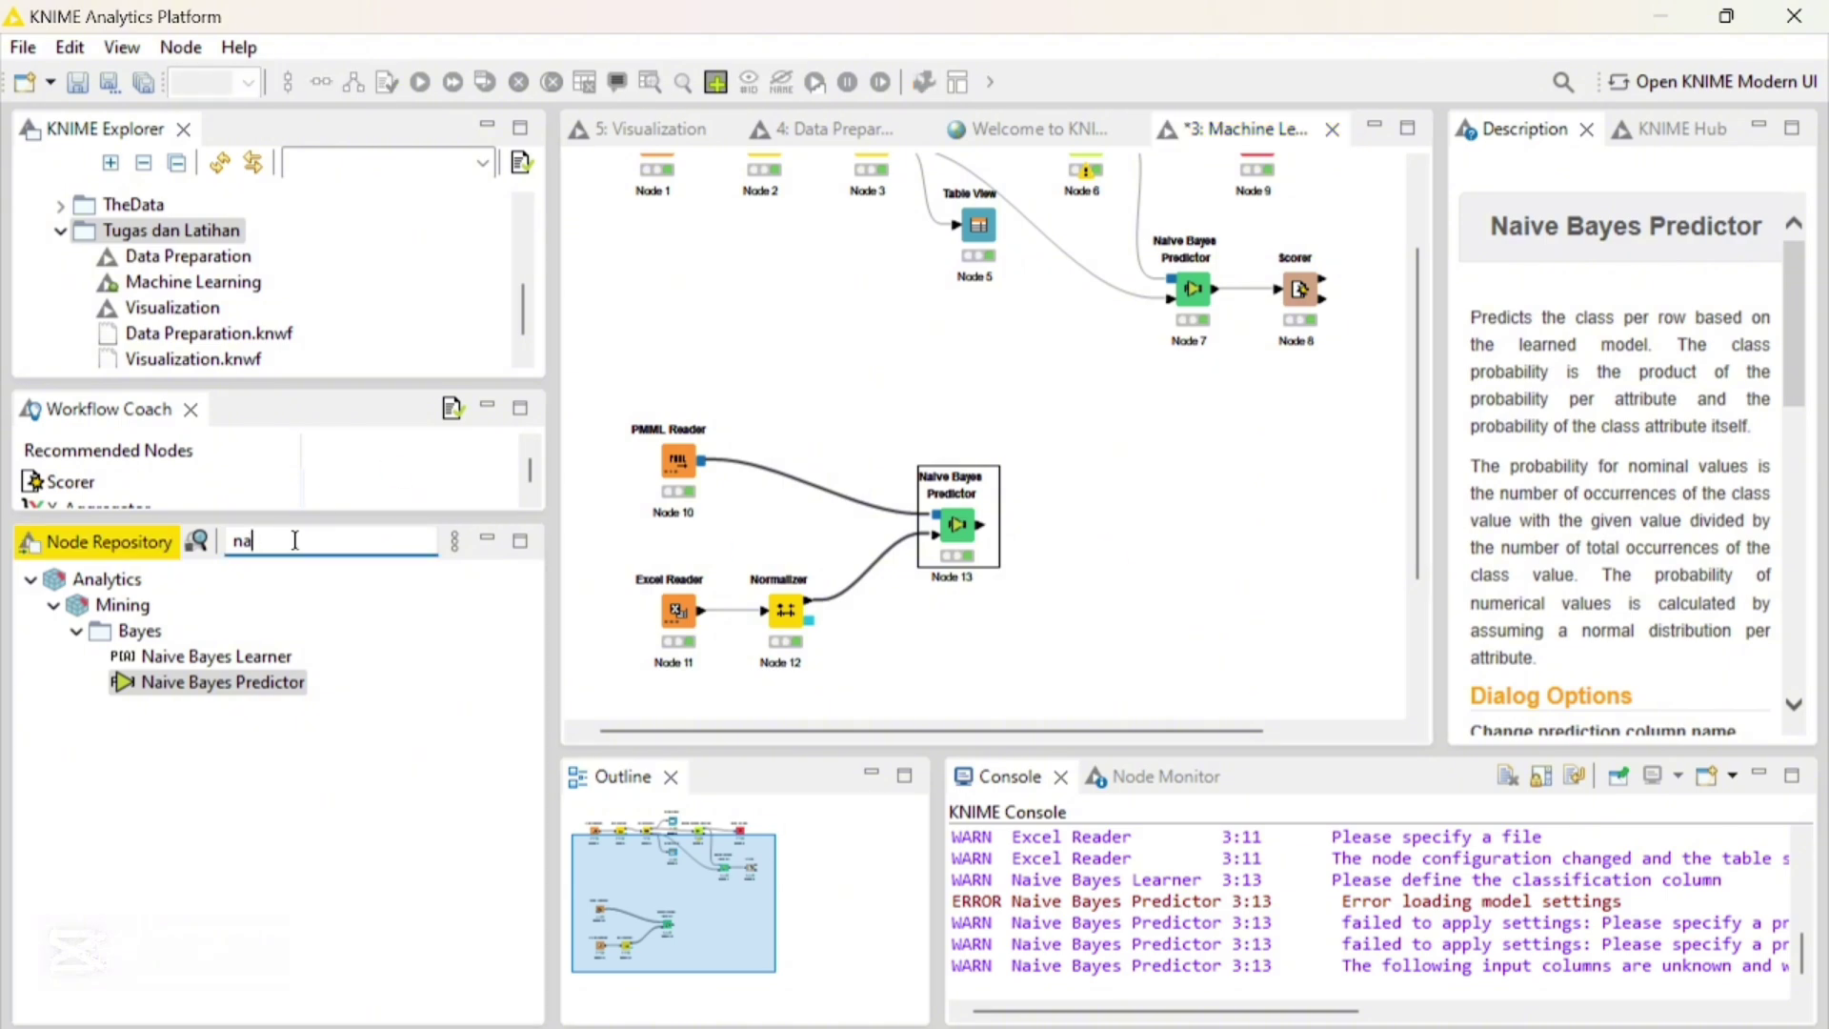
text(deno)
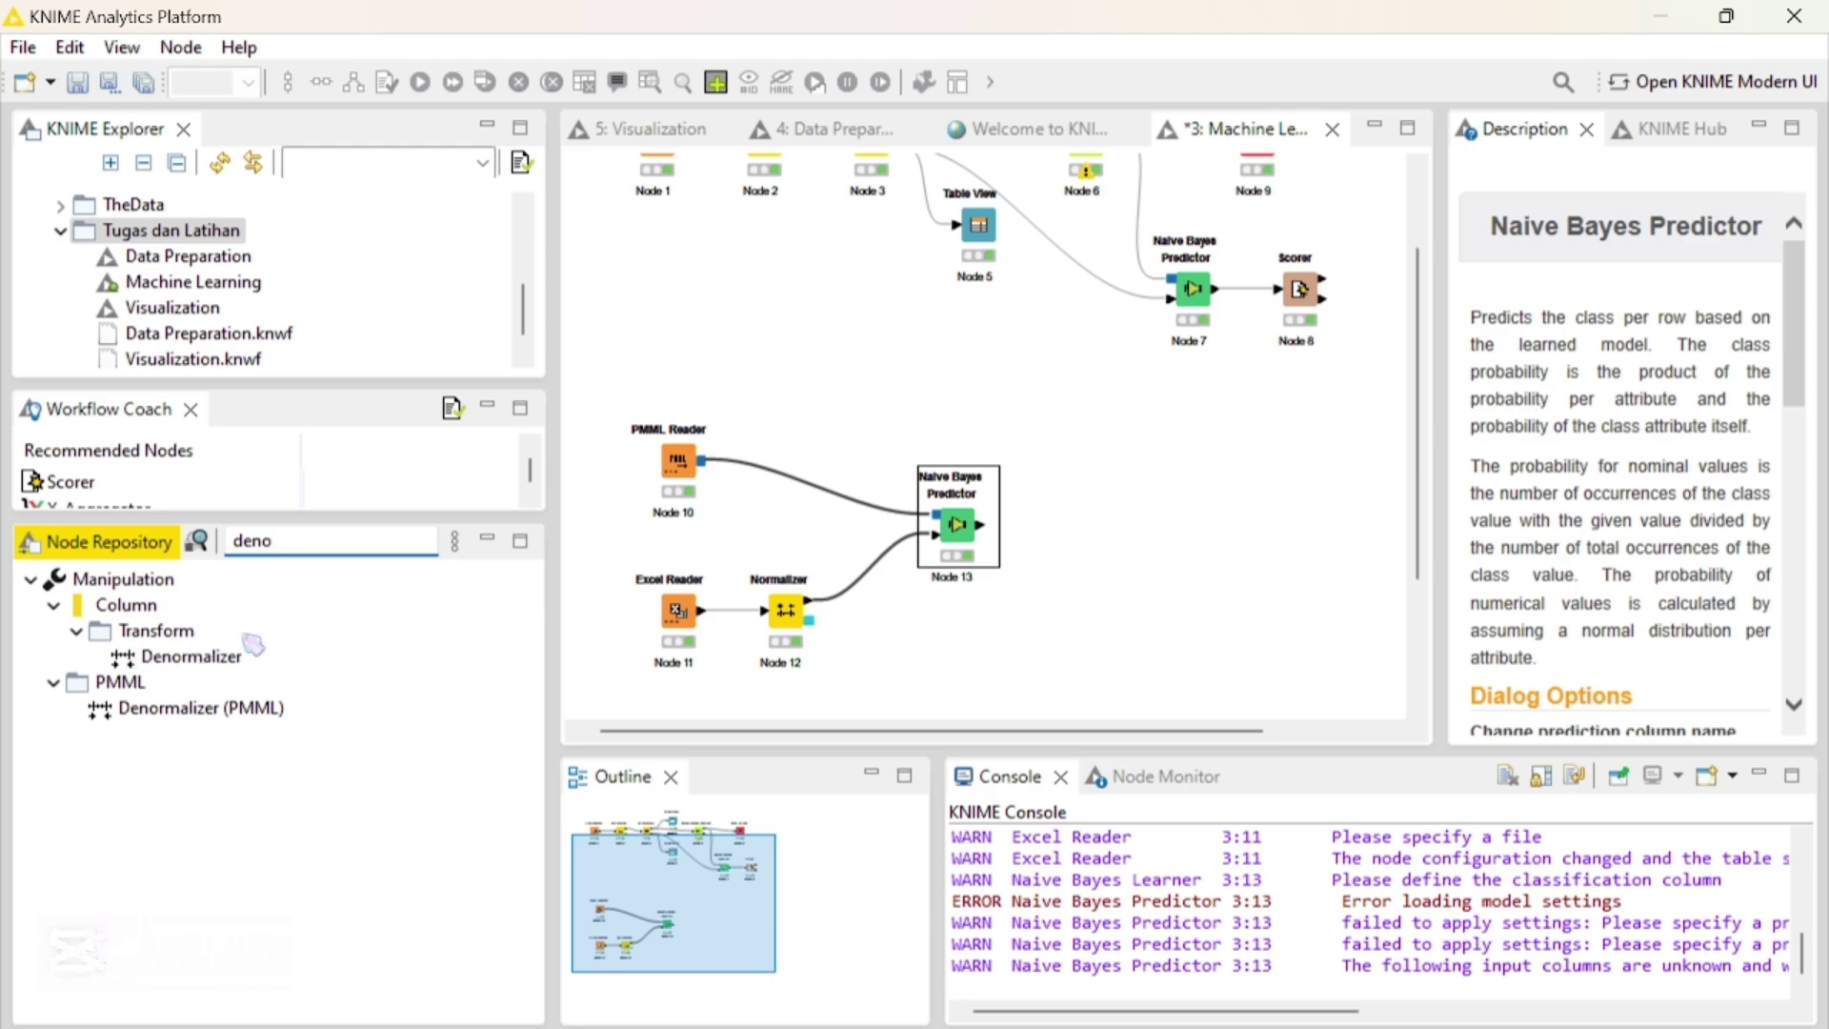
double_click(190, 656)
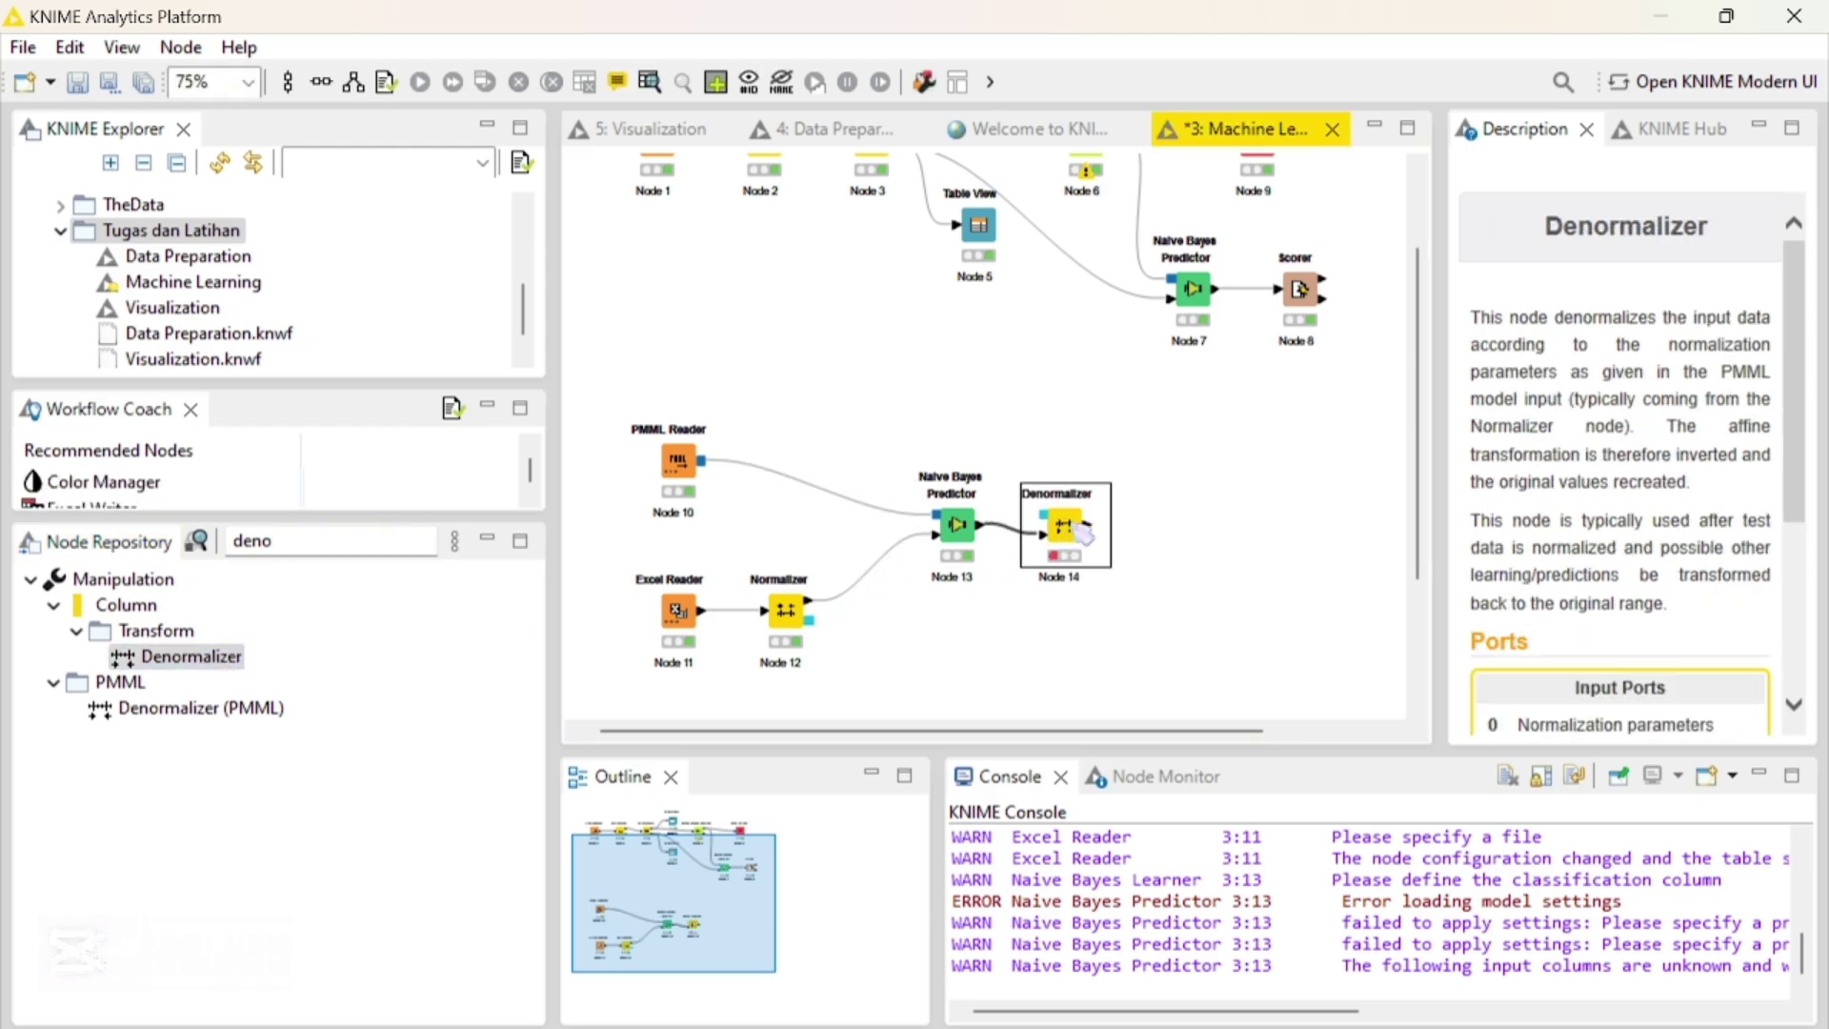
Place the Denormalizer to the lower right of the new Predictor and connect the Normalizer's model output to its model input
drag(1083, 535, 1233, 599)
click(817, 628)
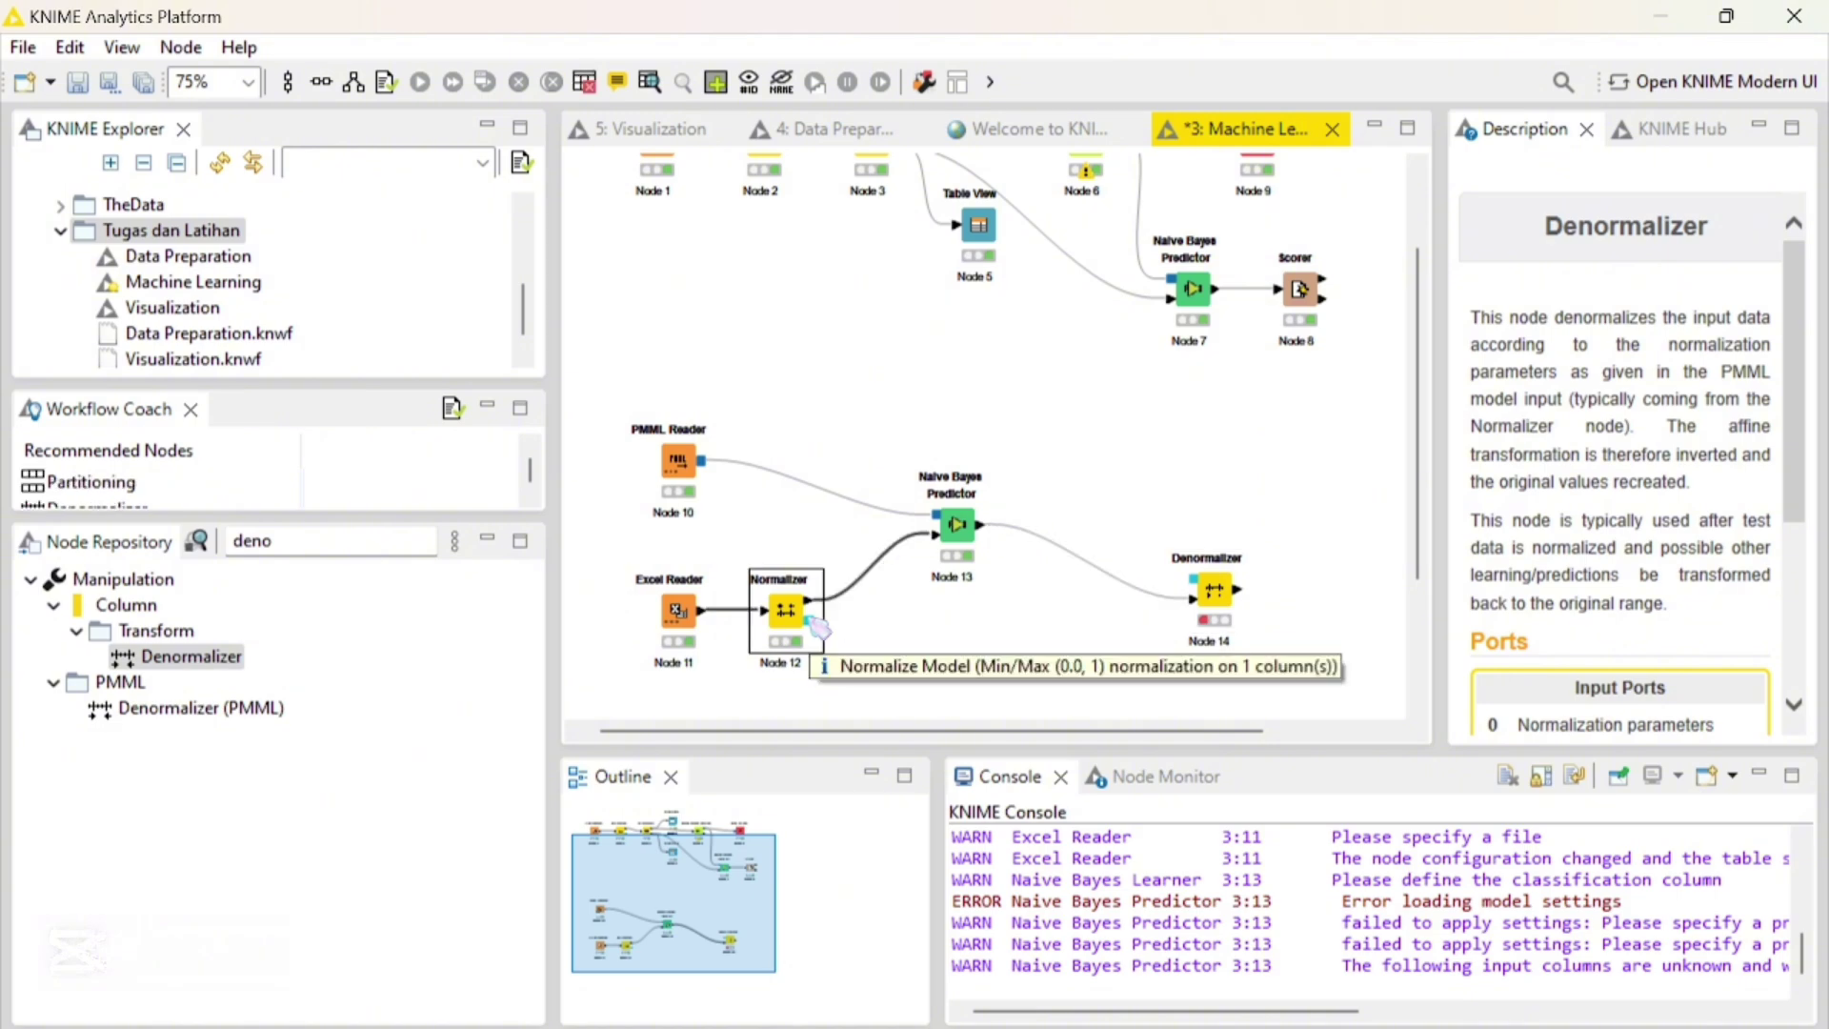
drag(818, 629, 1091, 592)
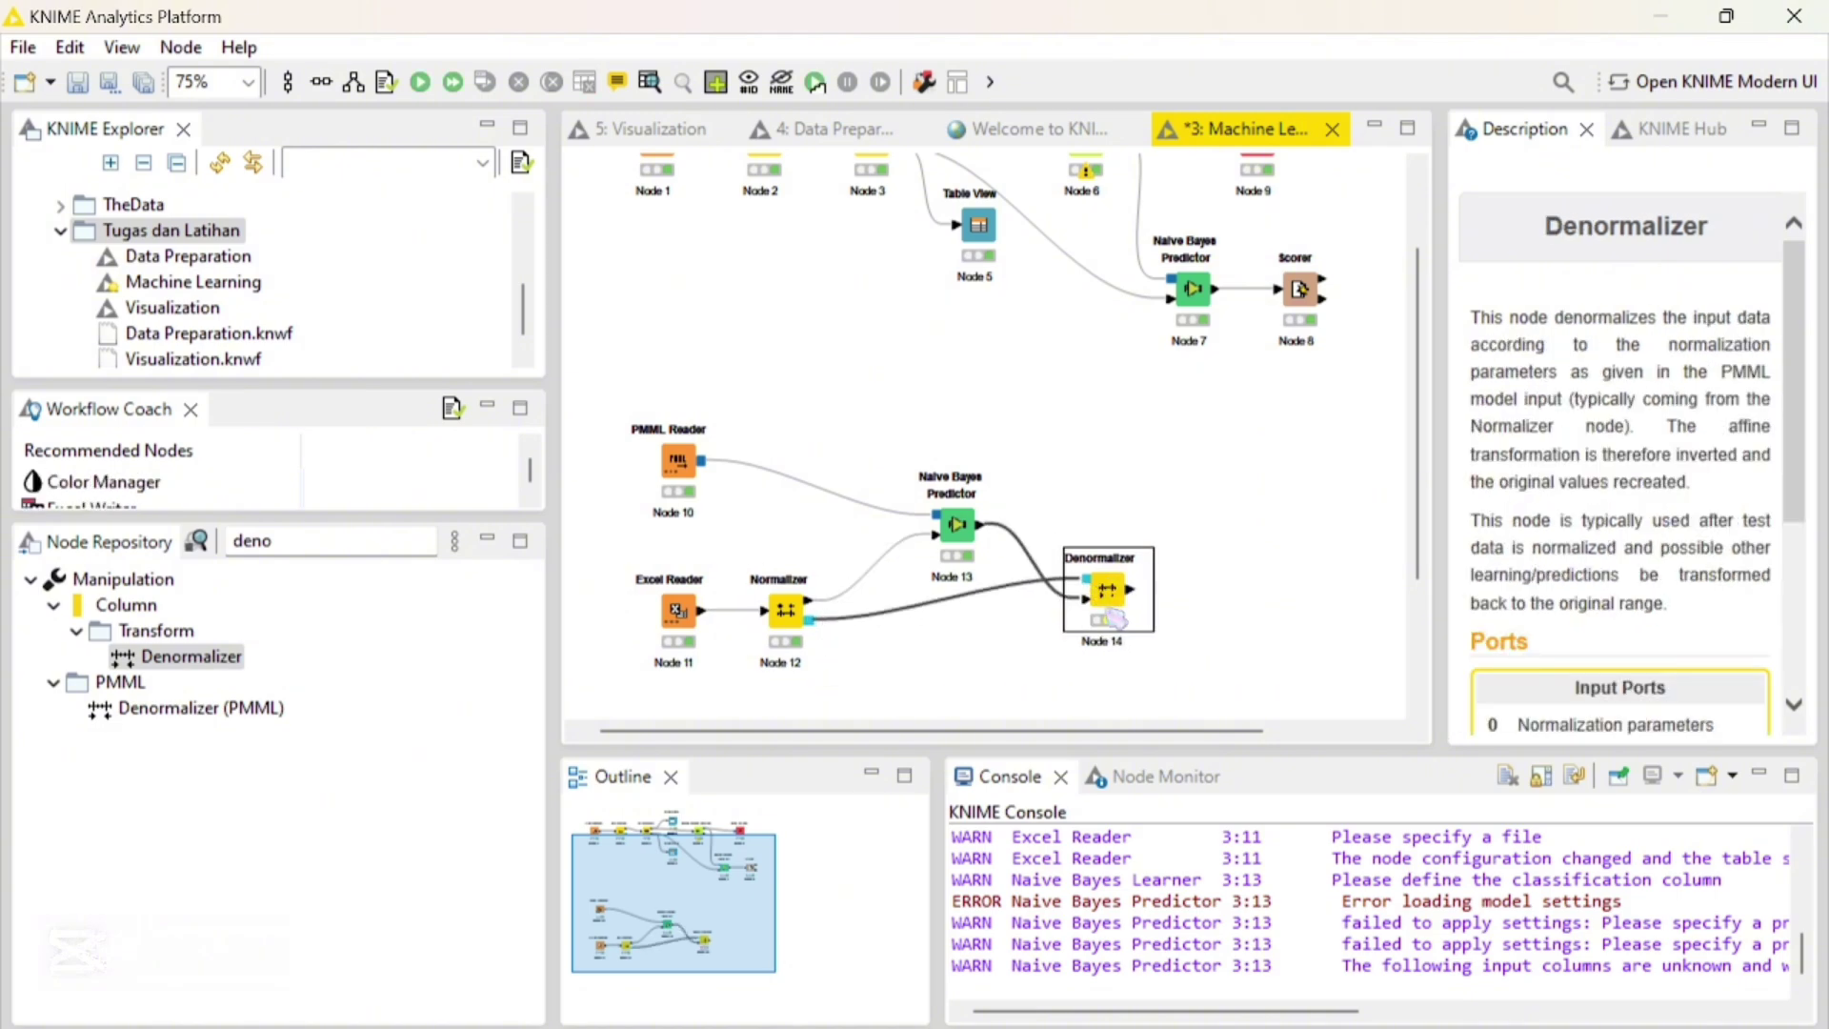
Execute the Denormalizer and open its denormalized output table
right_click(1114, 619)
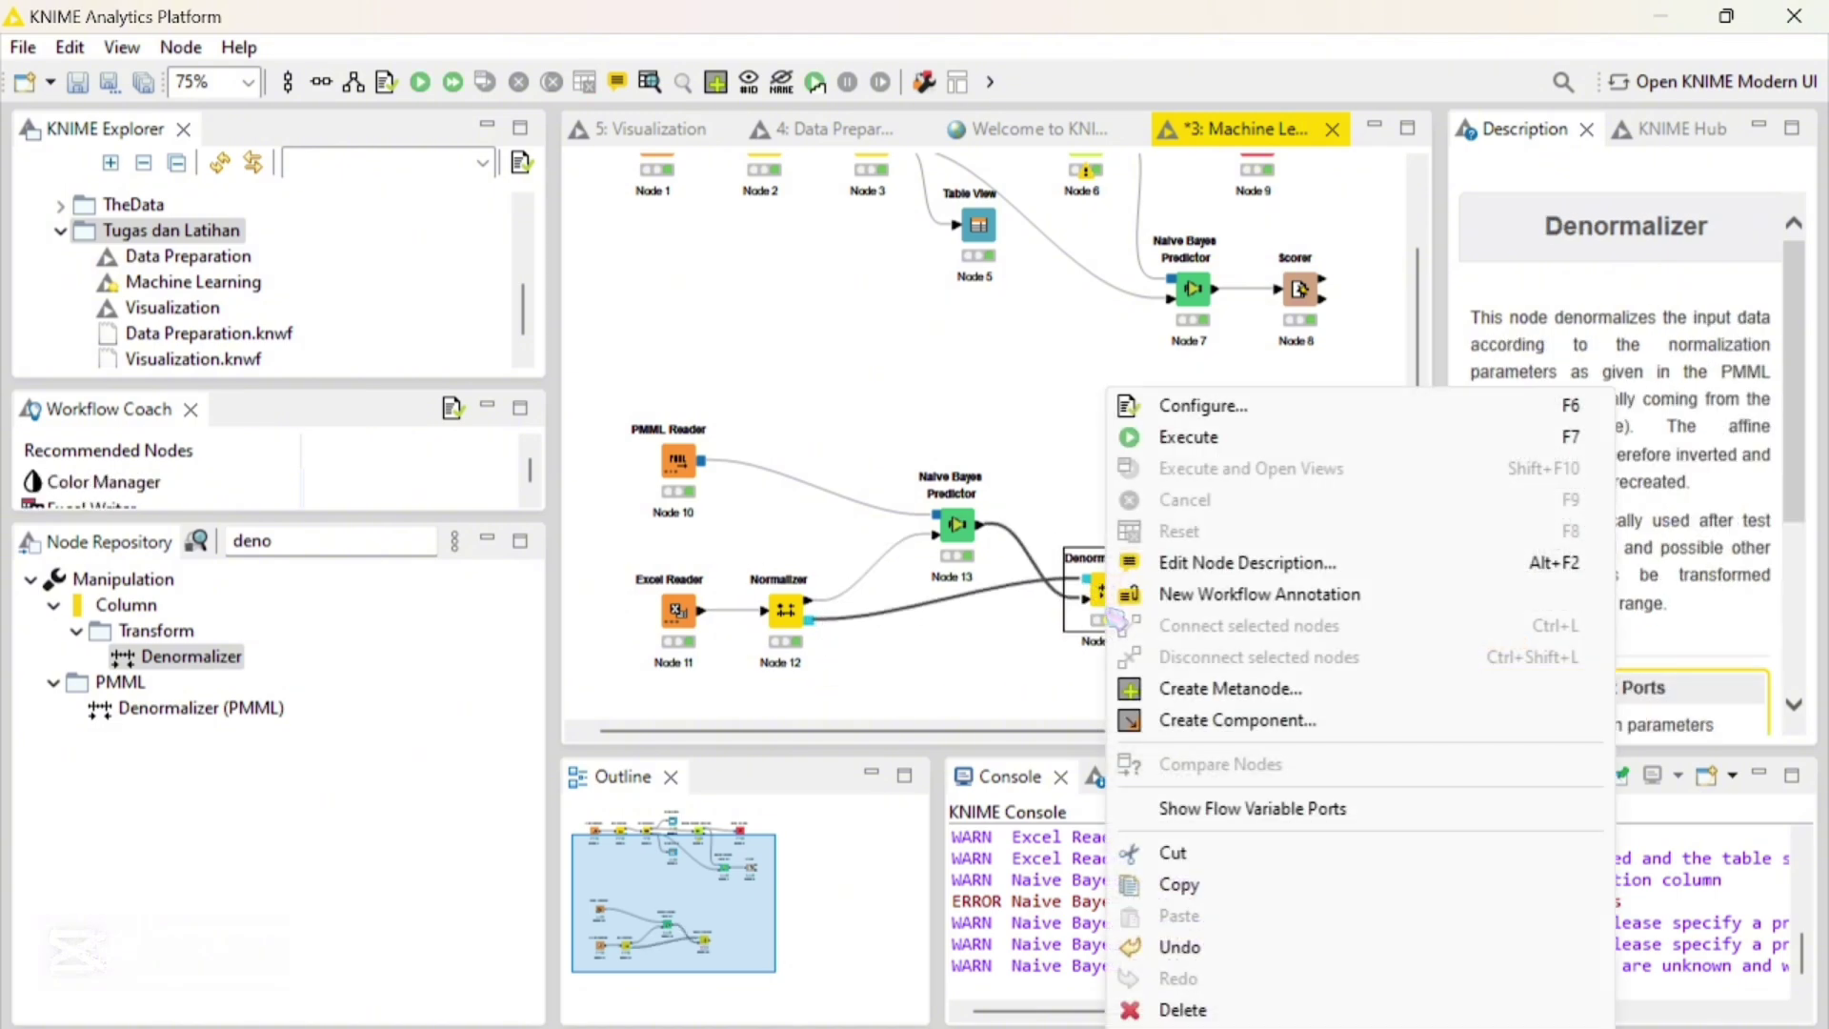
click(1259, 442)
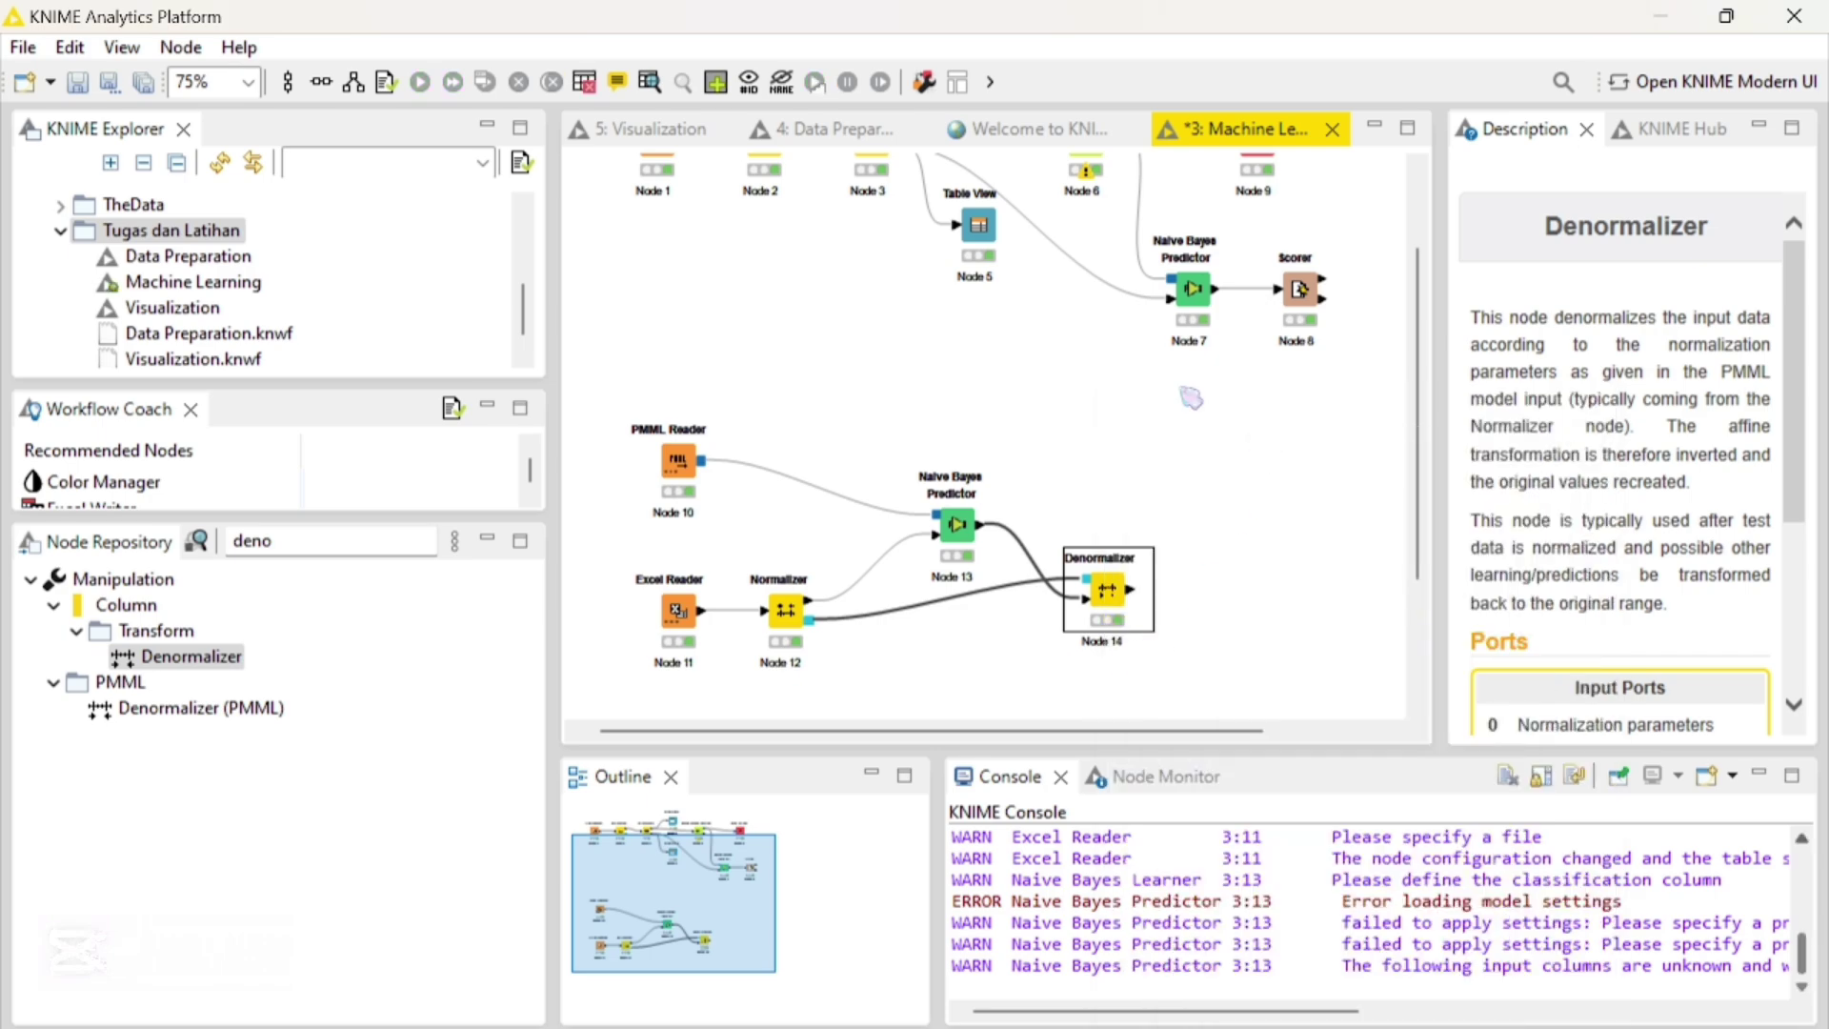
click(651, 81)
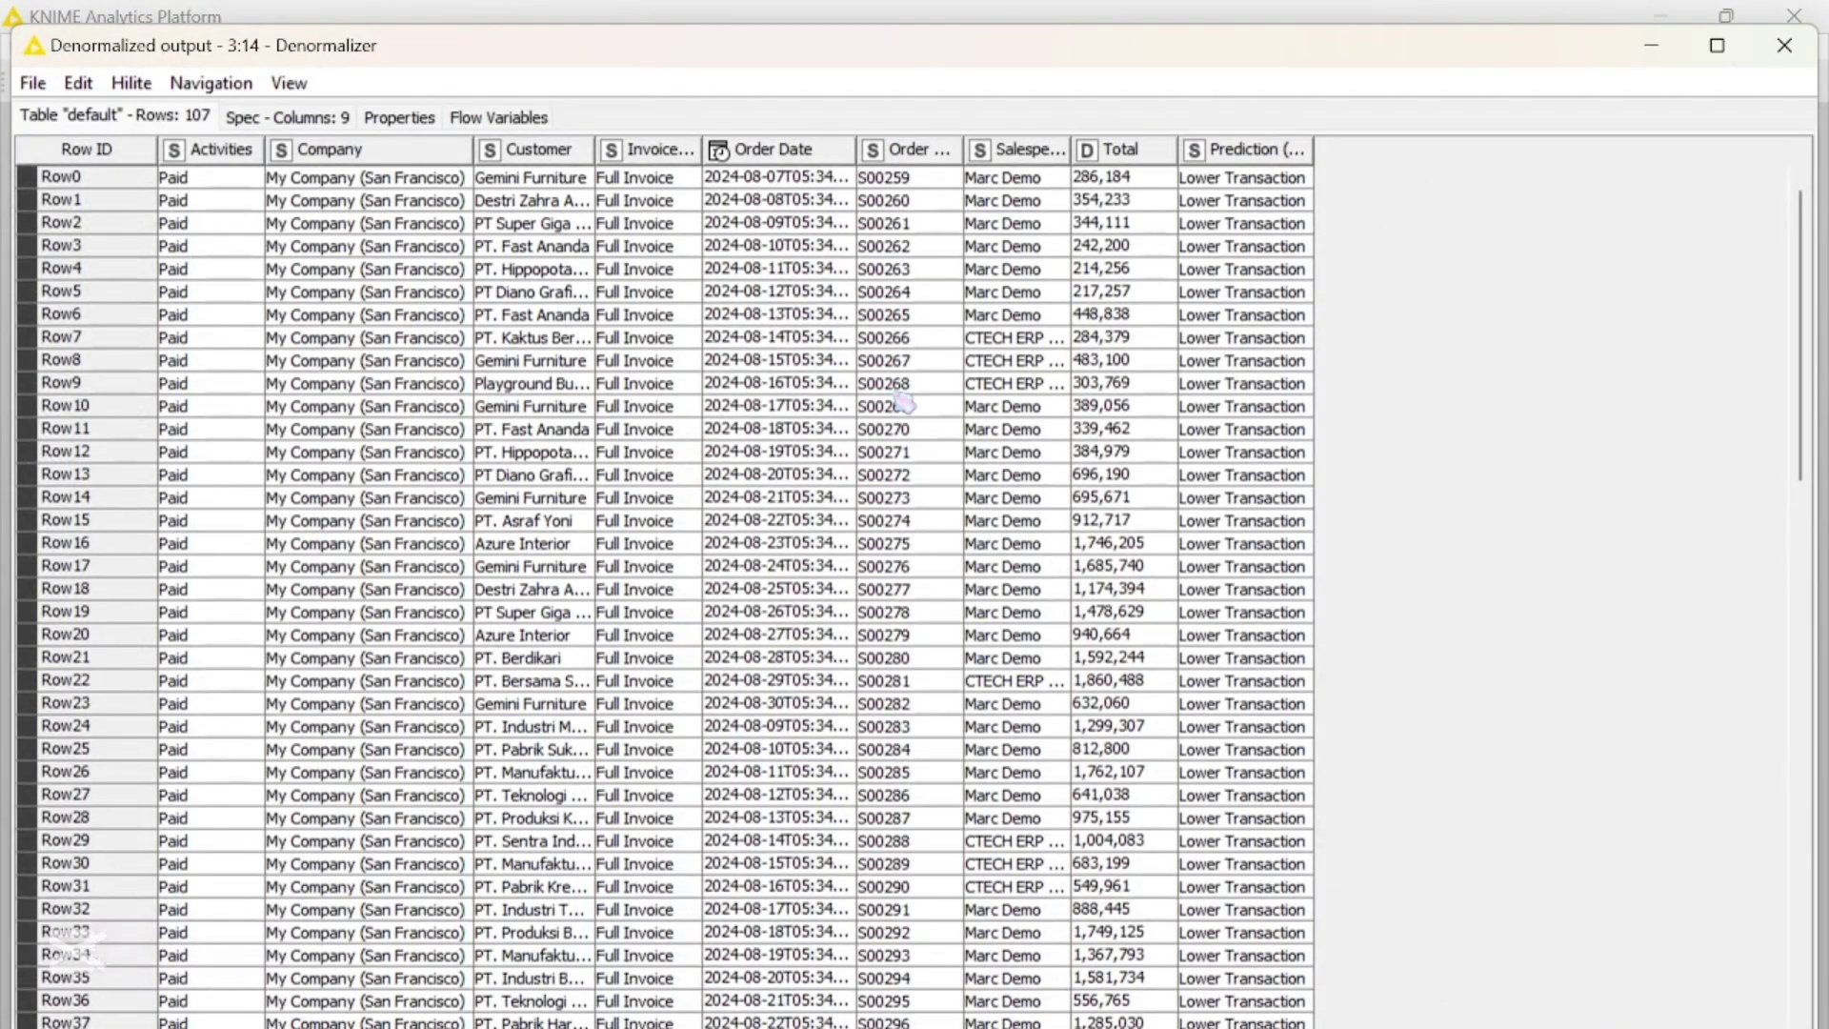
Close the denormalized output table and add a GroupBy node connected to the Denormalizer's output
key(alt+F4)
key(BackSpace)
key(BackSpace)
key(BackSpace)
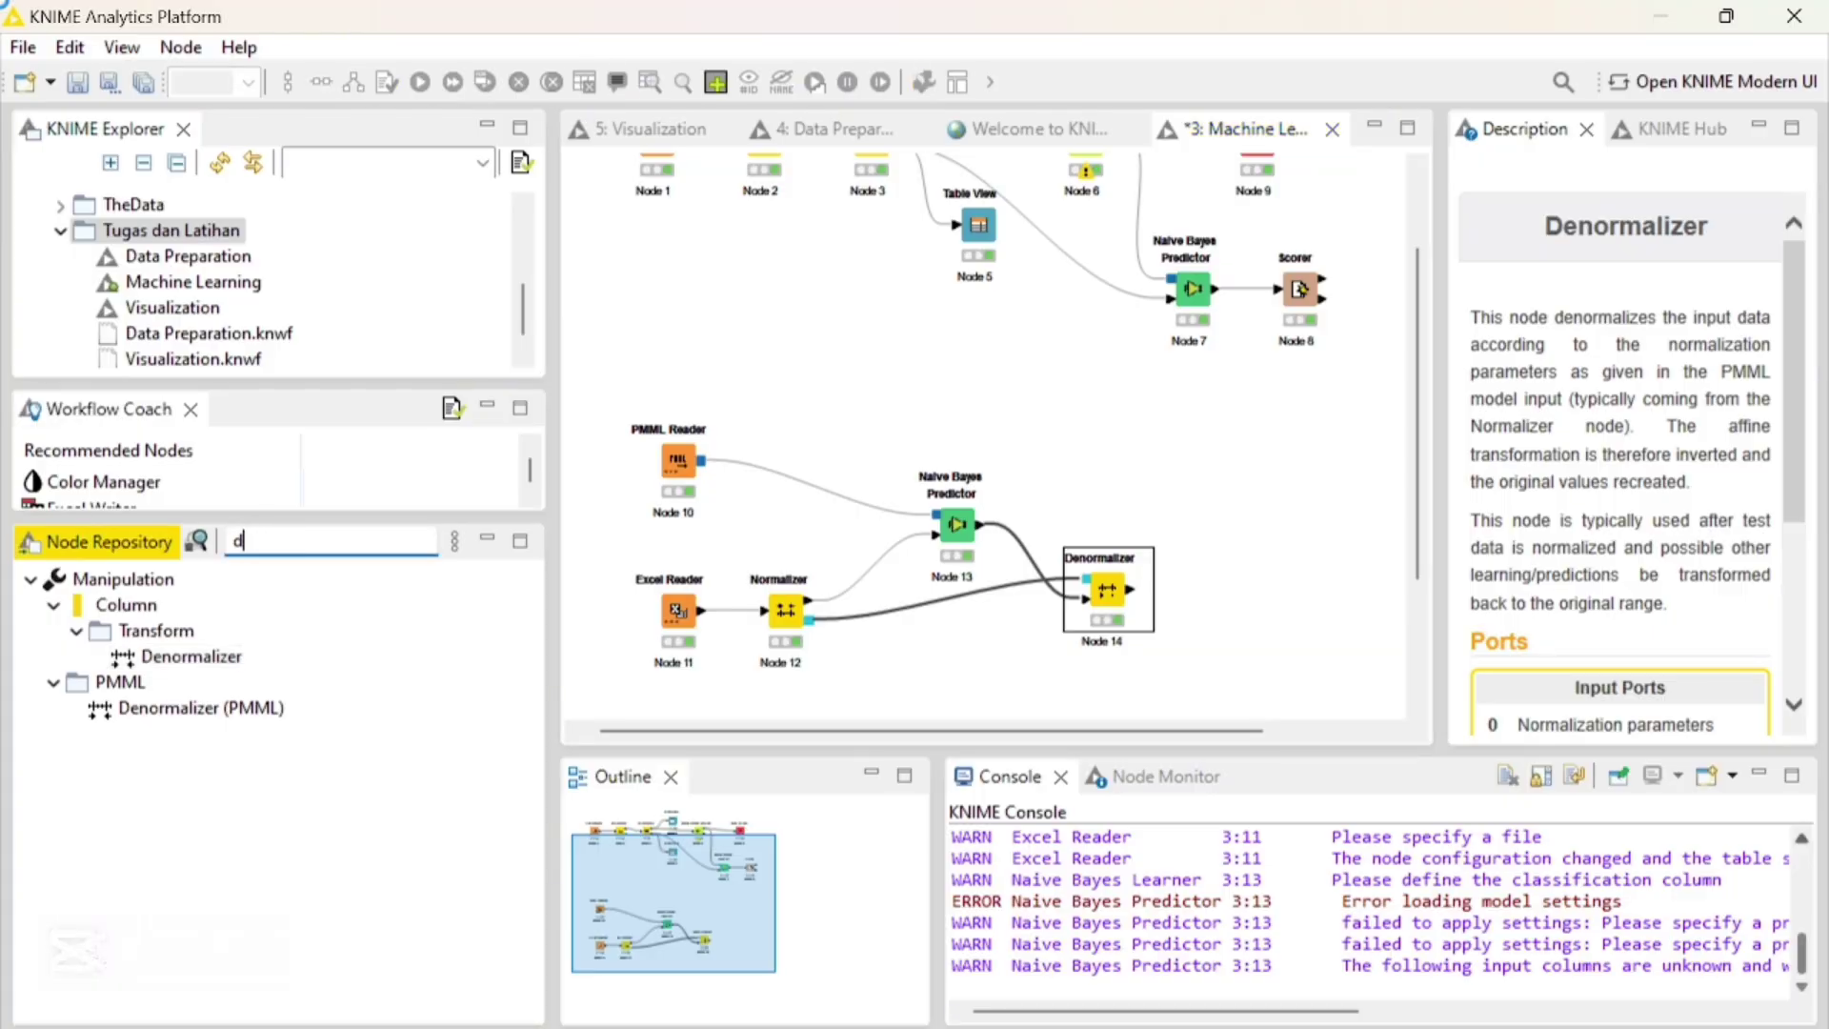
text(gro)
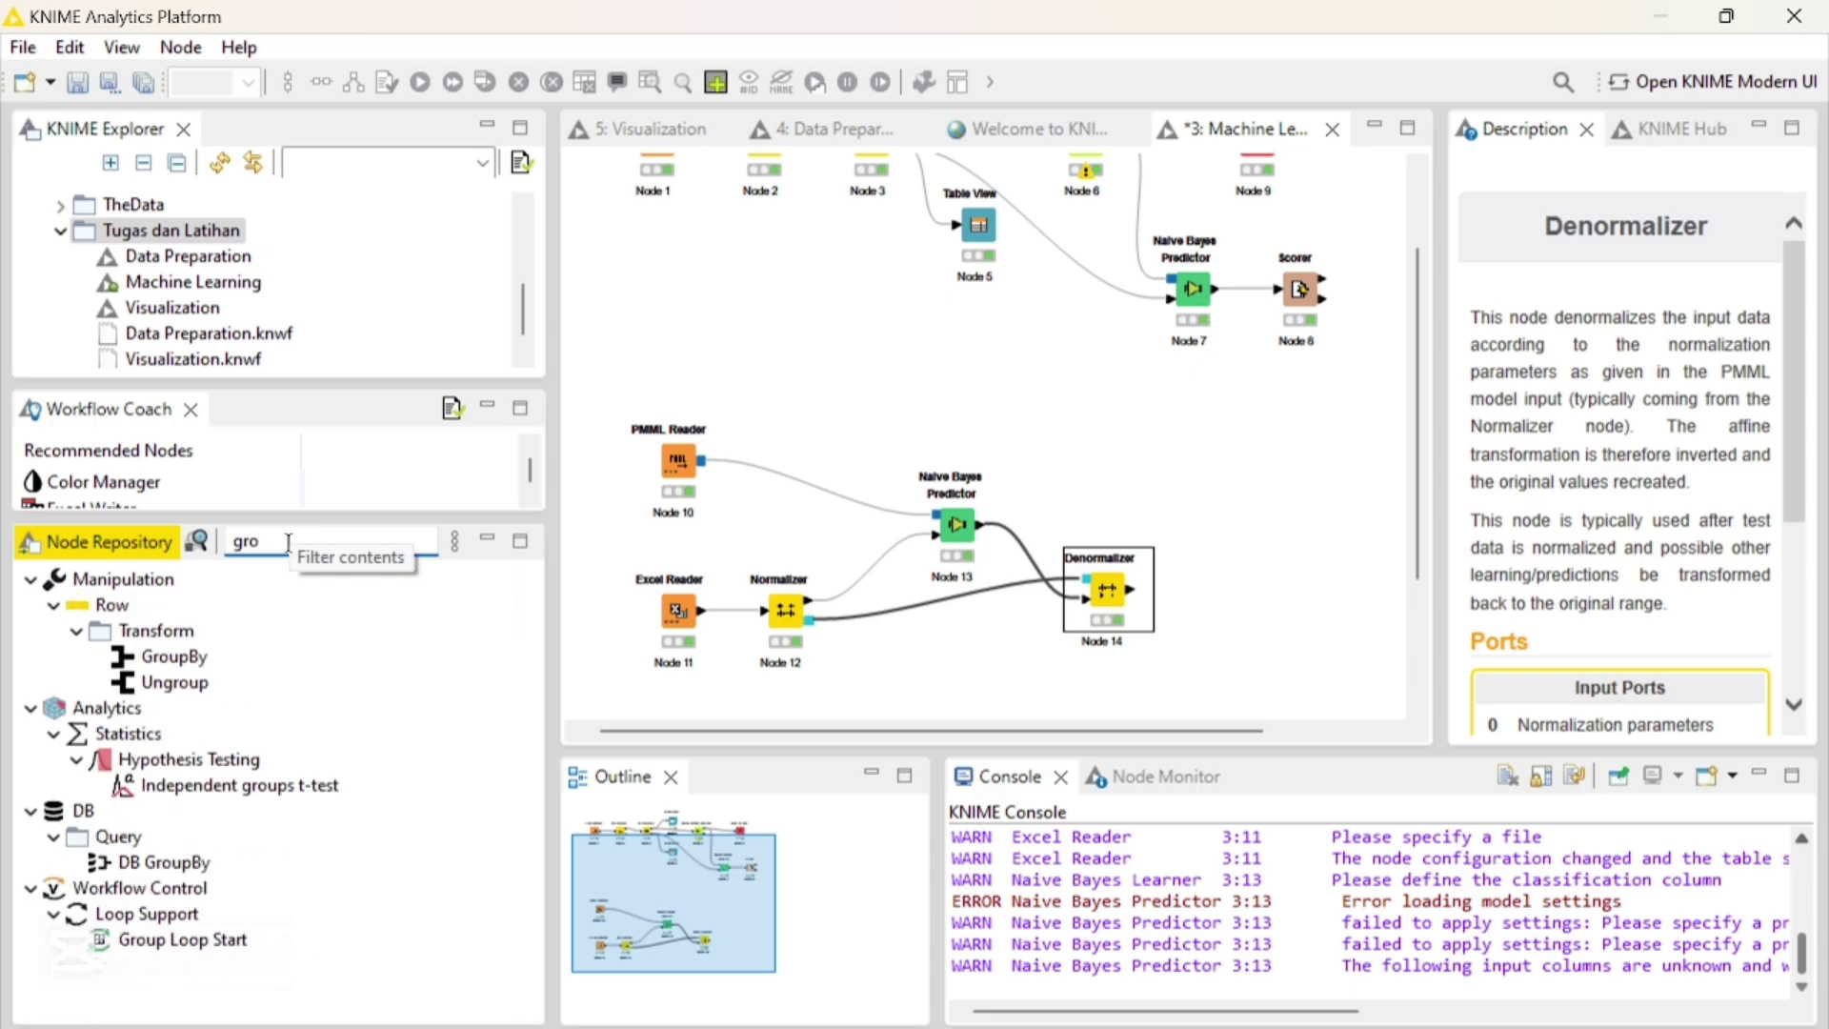
click(196, 656)
double_click(195, 655)
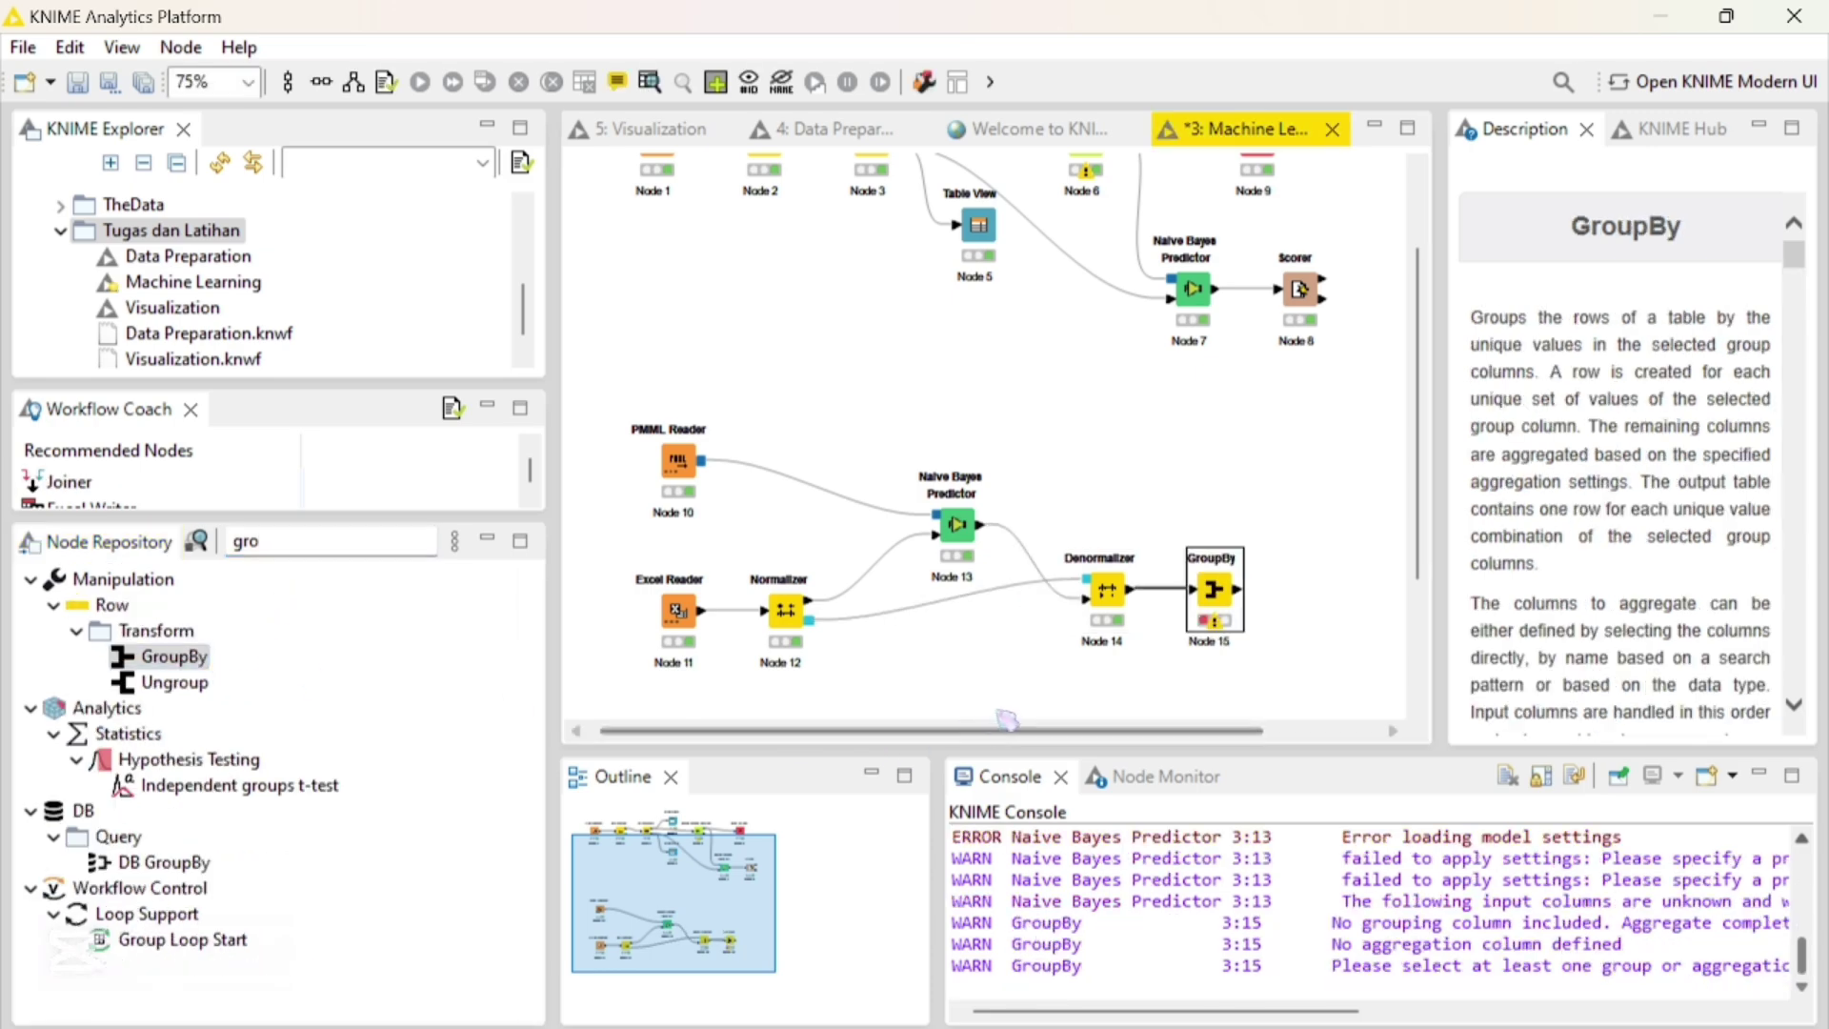
Configure the GroupBy node to group the rows by the Customer column
double_click(1215, 594)
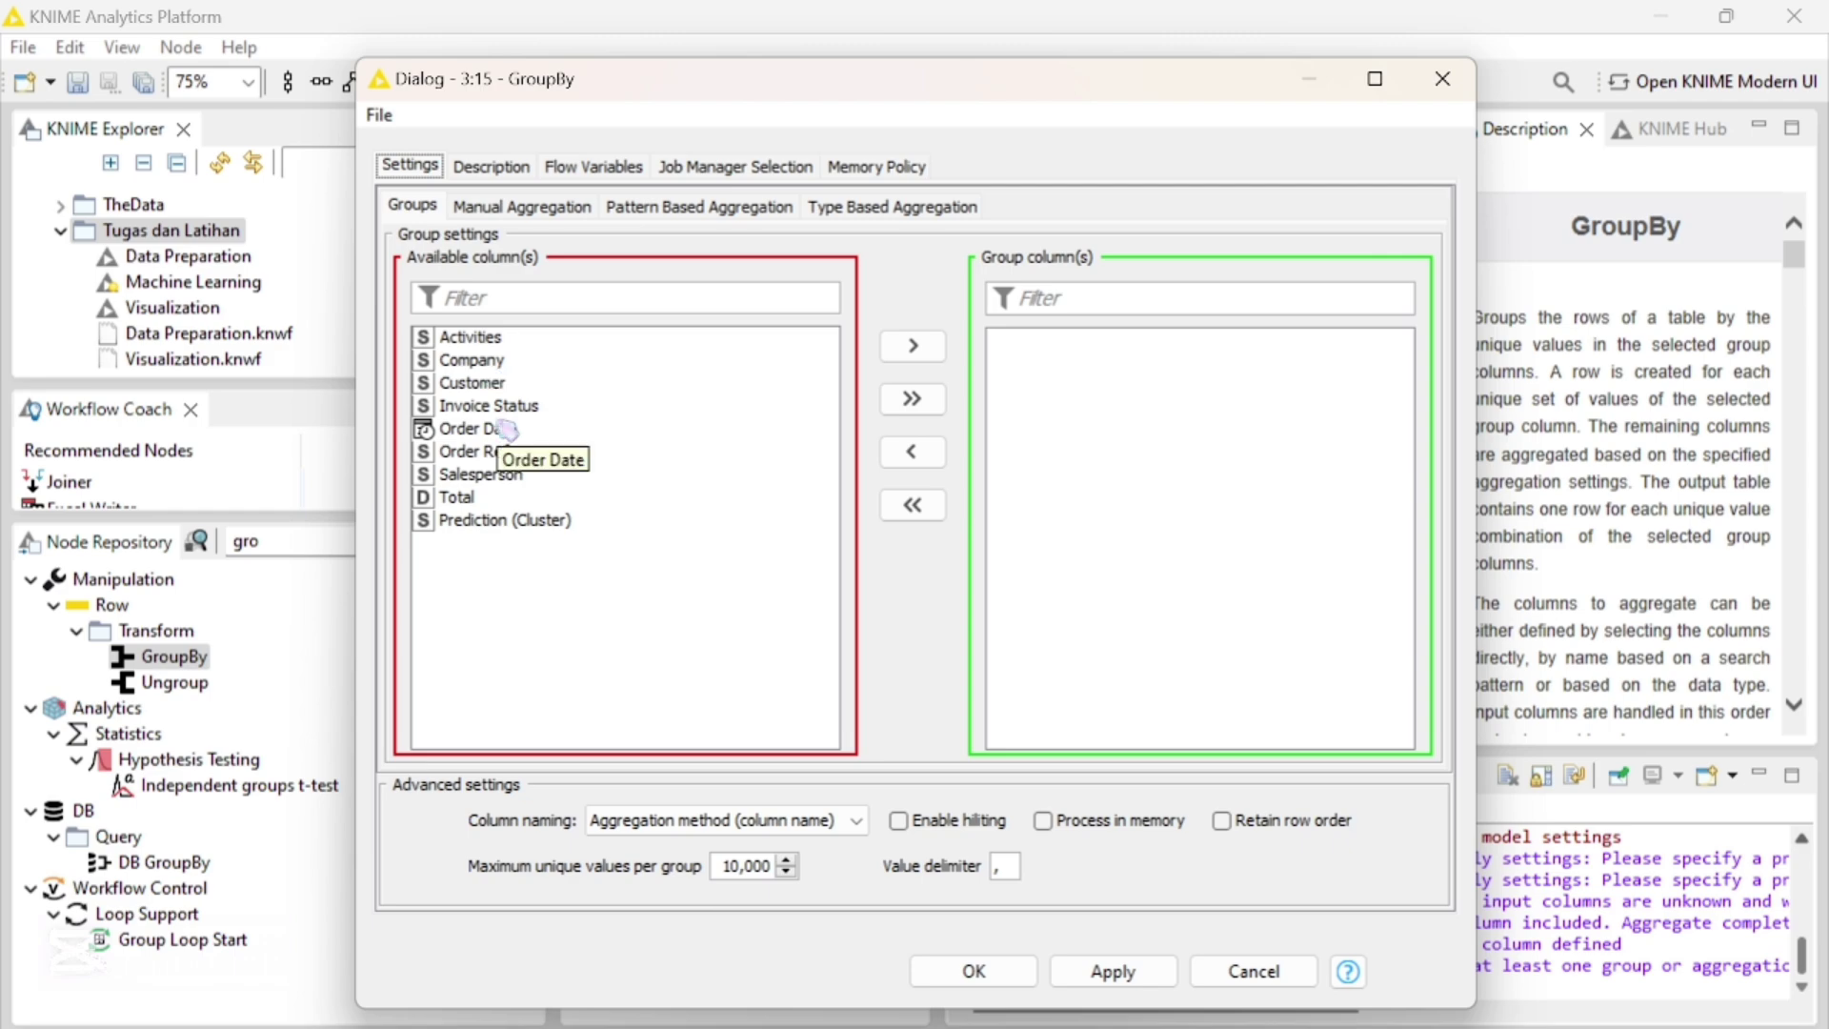
click(488, 386)
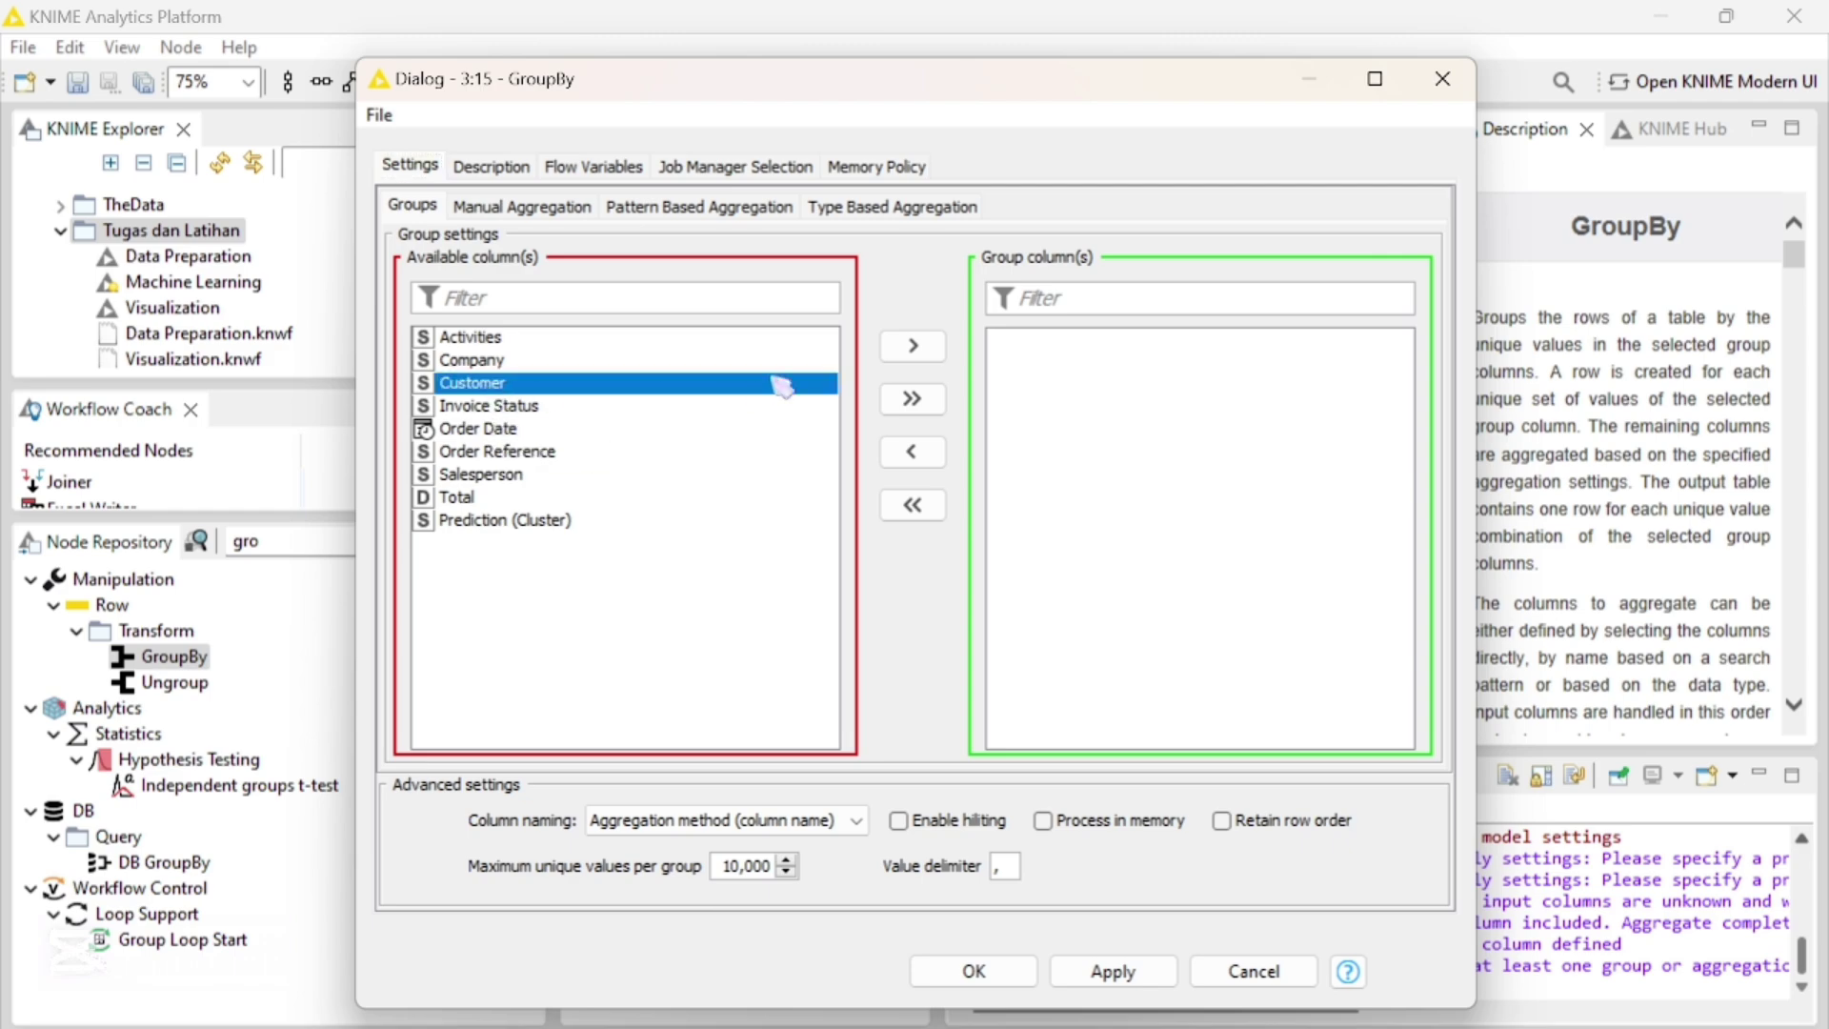
click(913, 347)
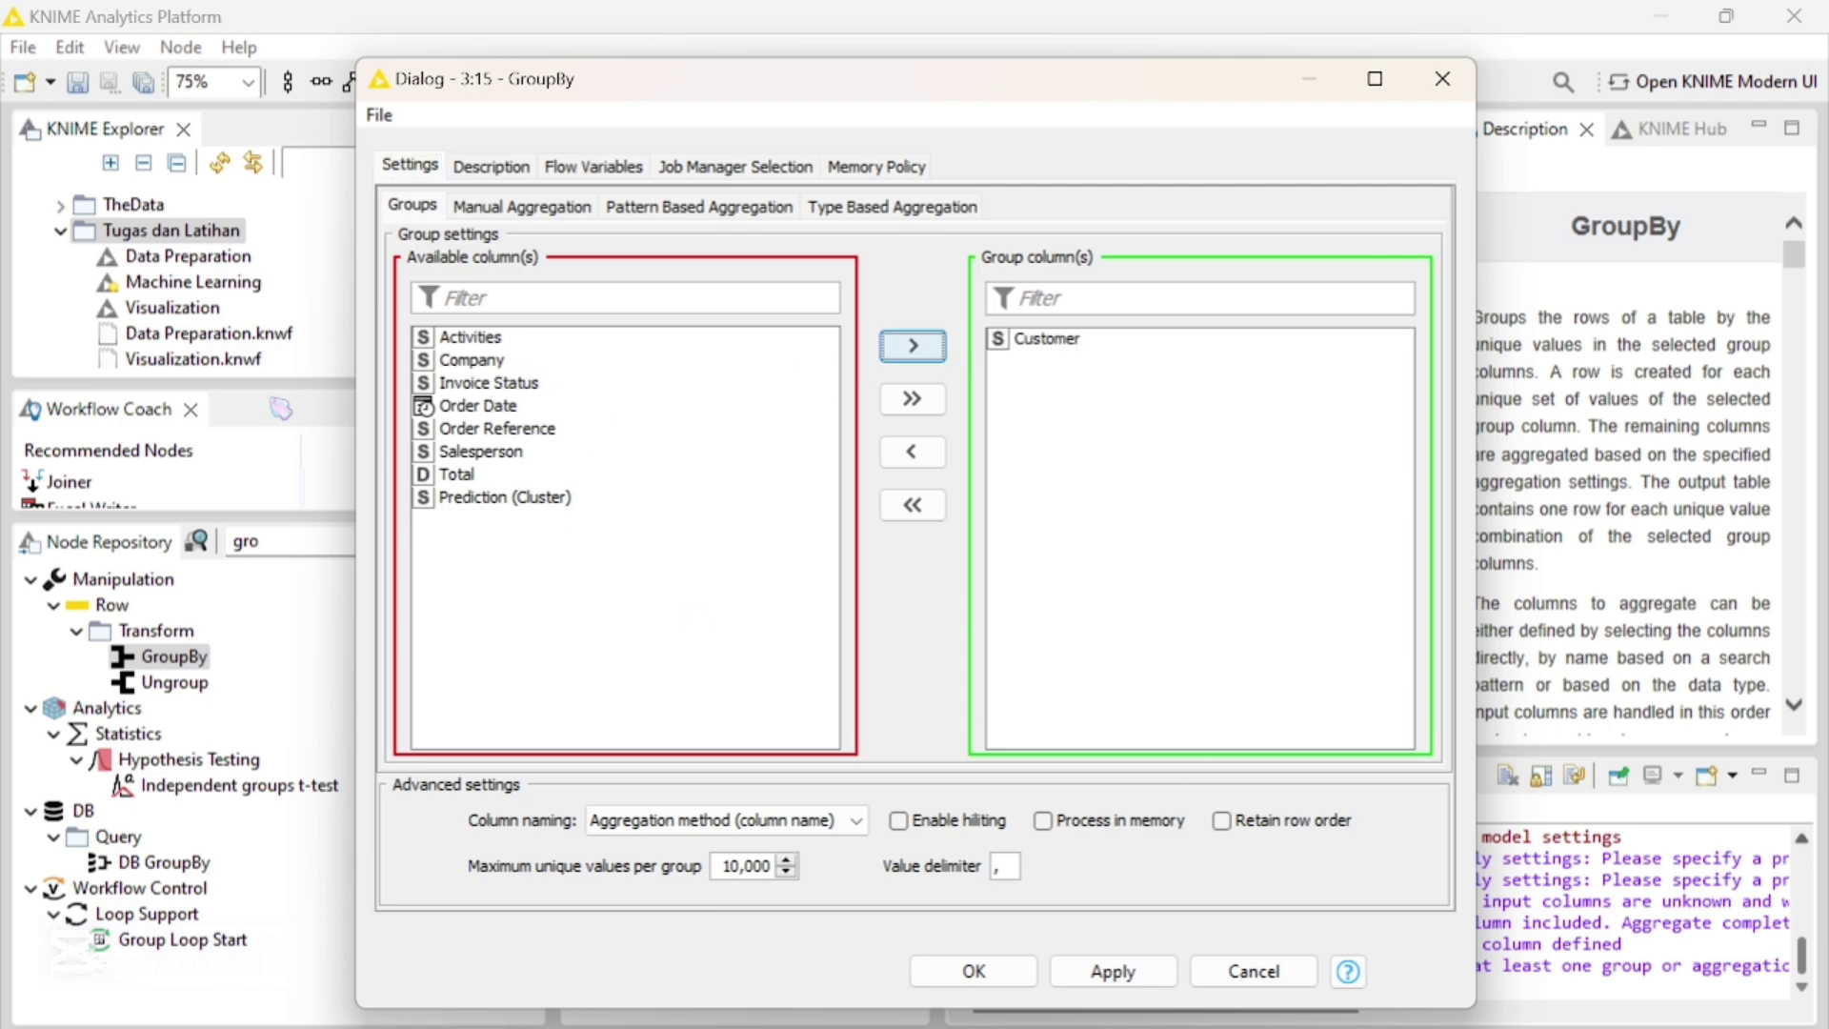
Add Total as a manual aggregation with the Sum method in the GroupBy settings and execute the node
click(560, 207)
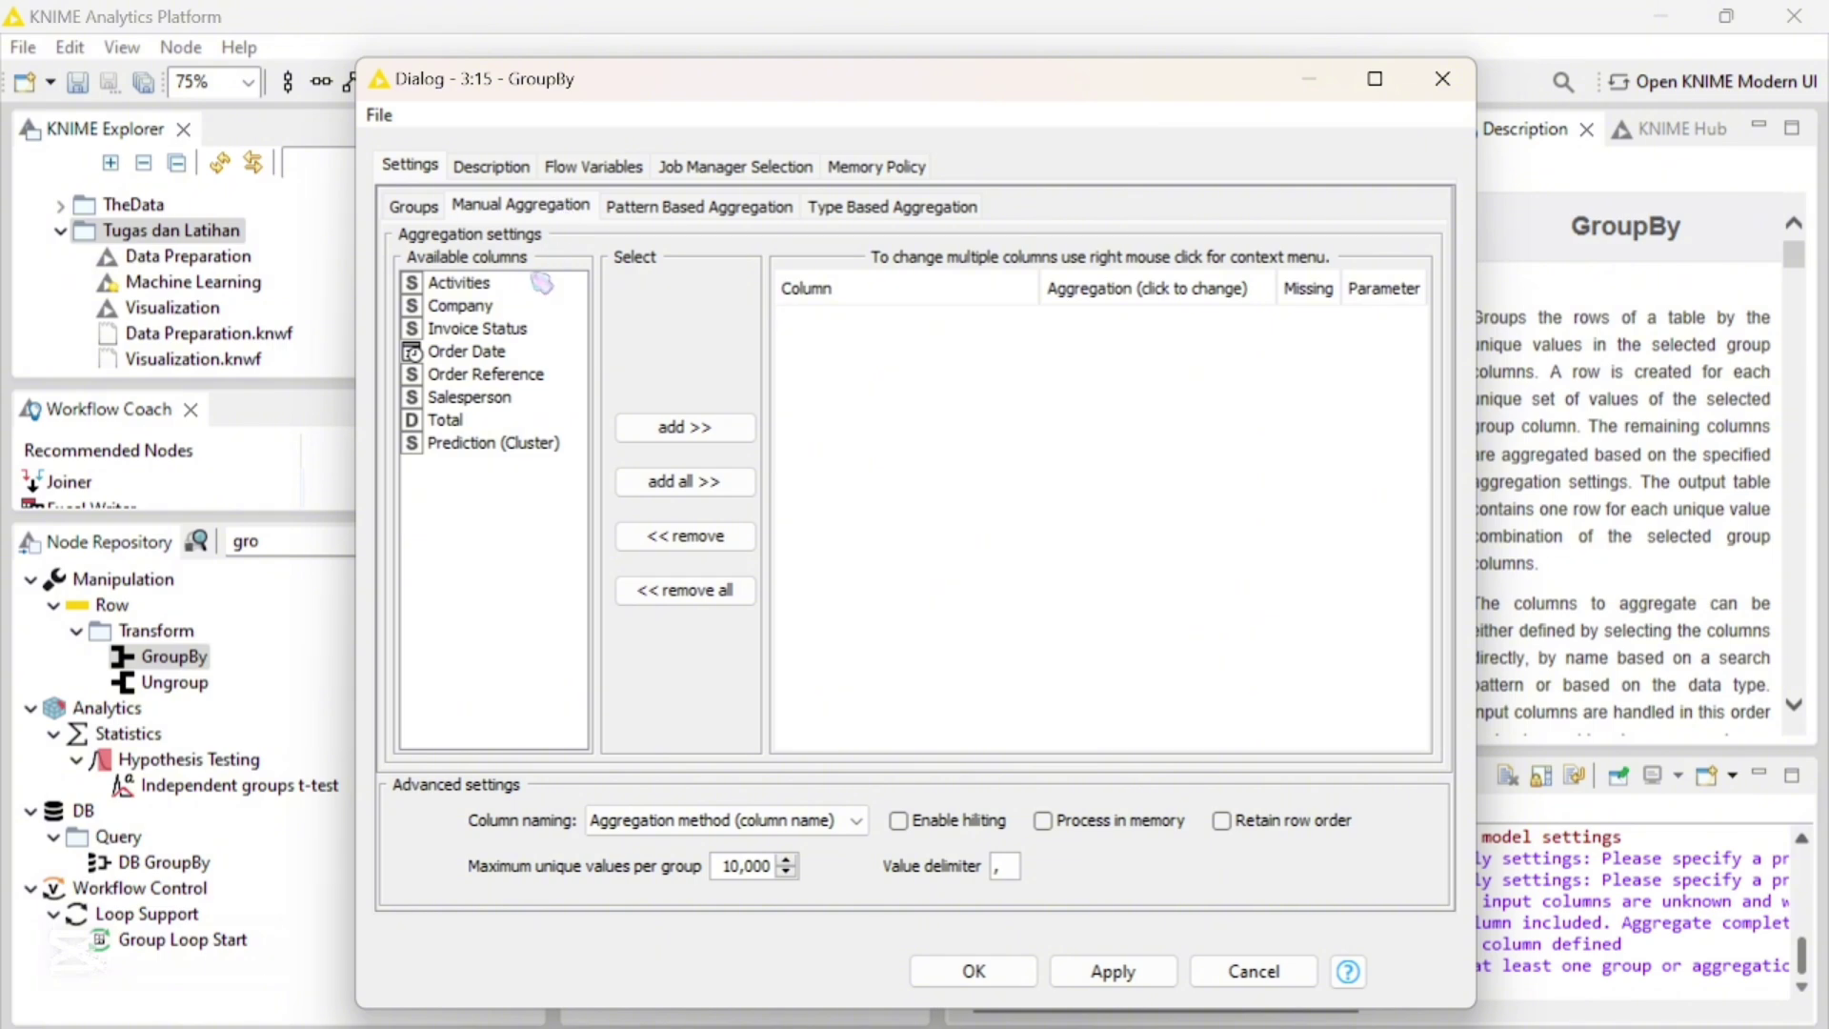
click(481, 419)
click(685, 426)
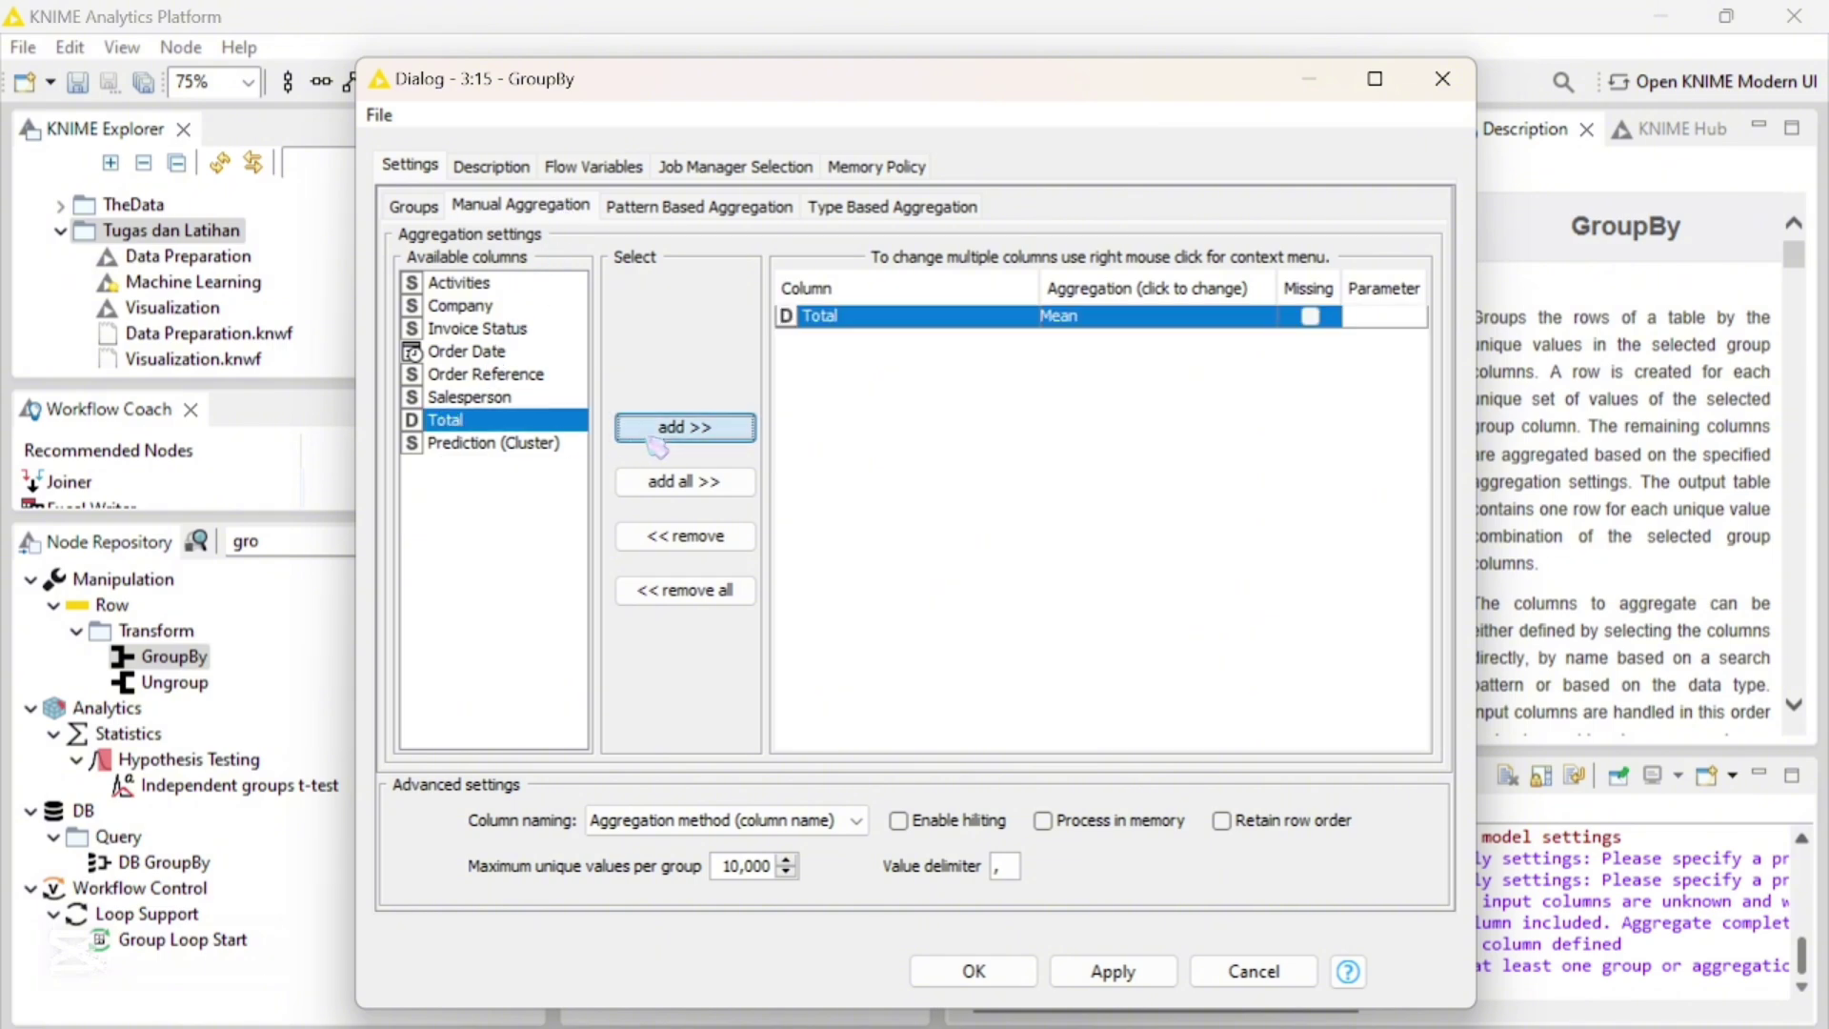
click(1160, 317)
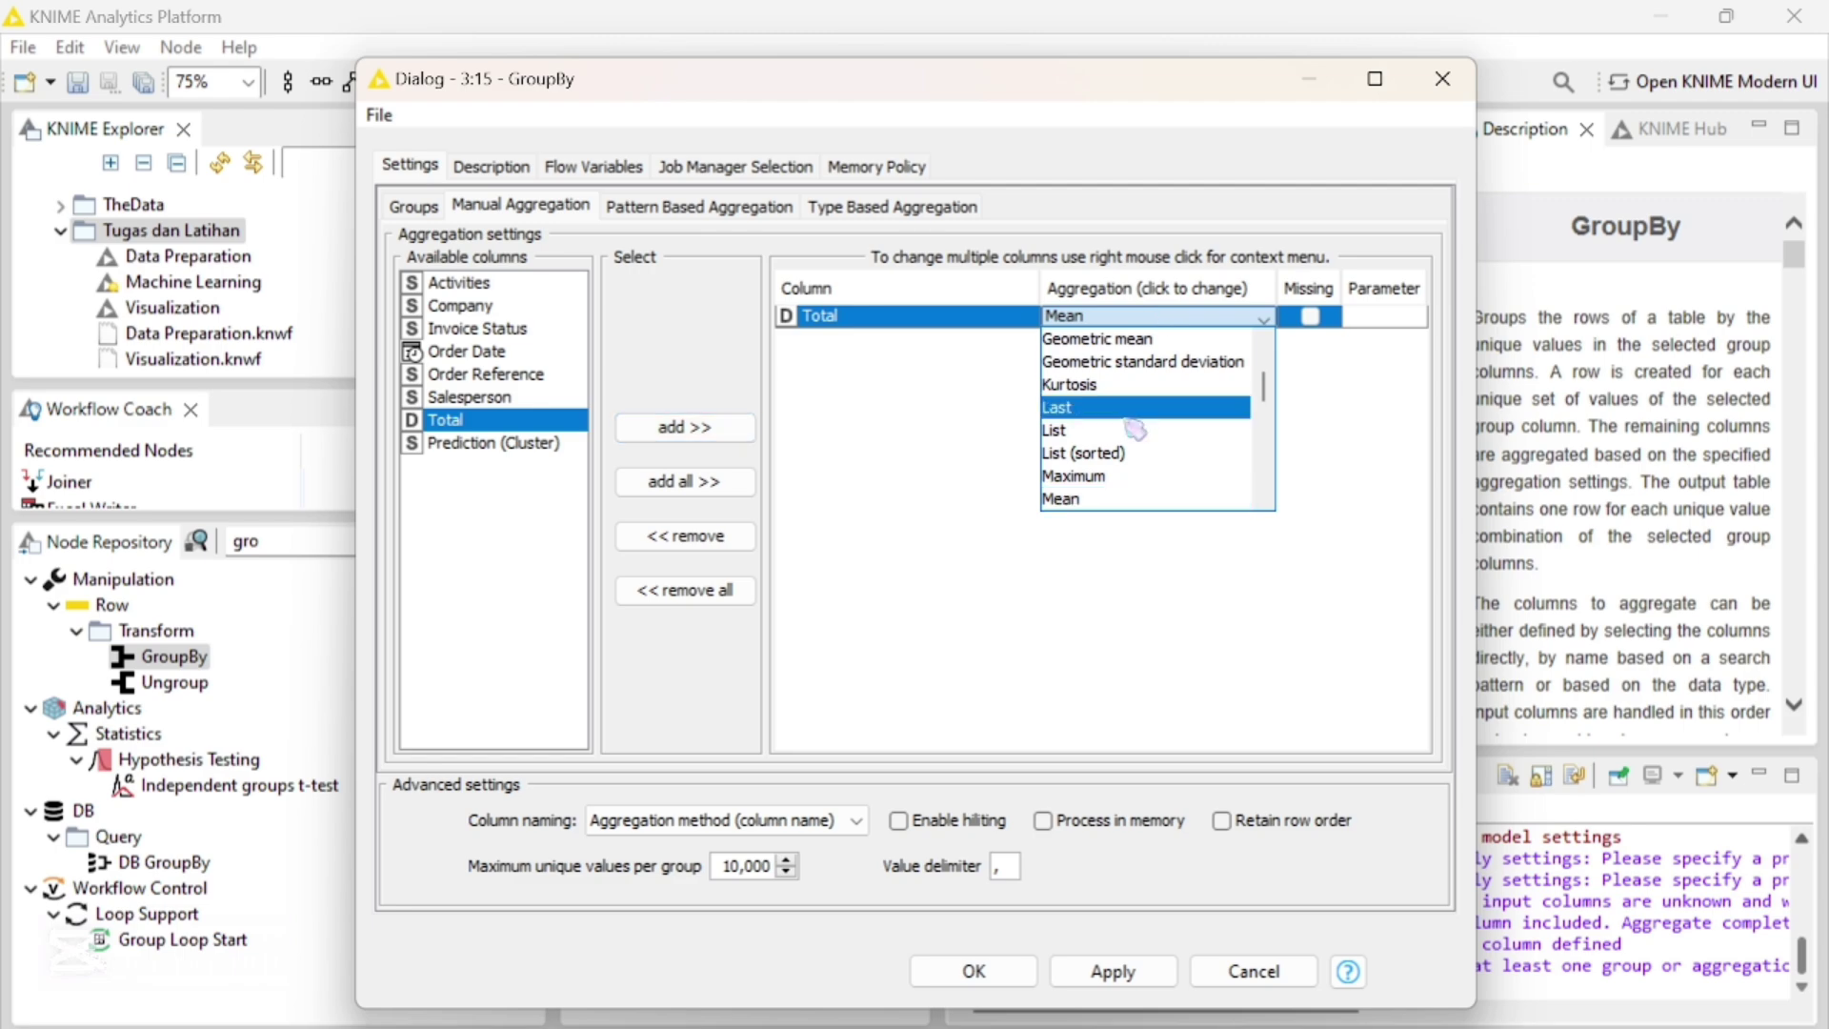
scroll(1138, 419, down, 3)
scroll(1133, 430, down, 3)
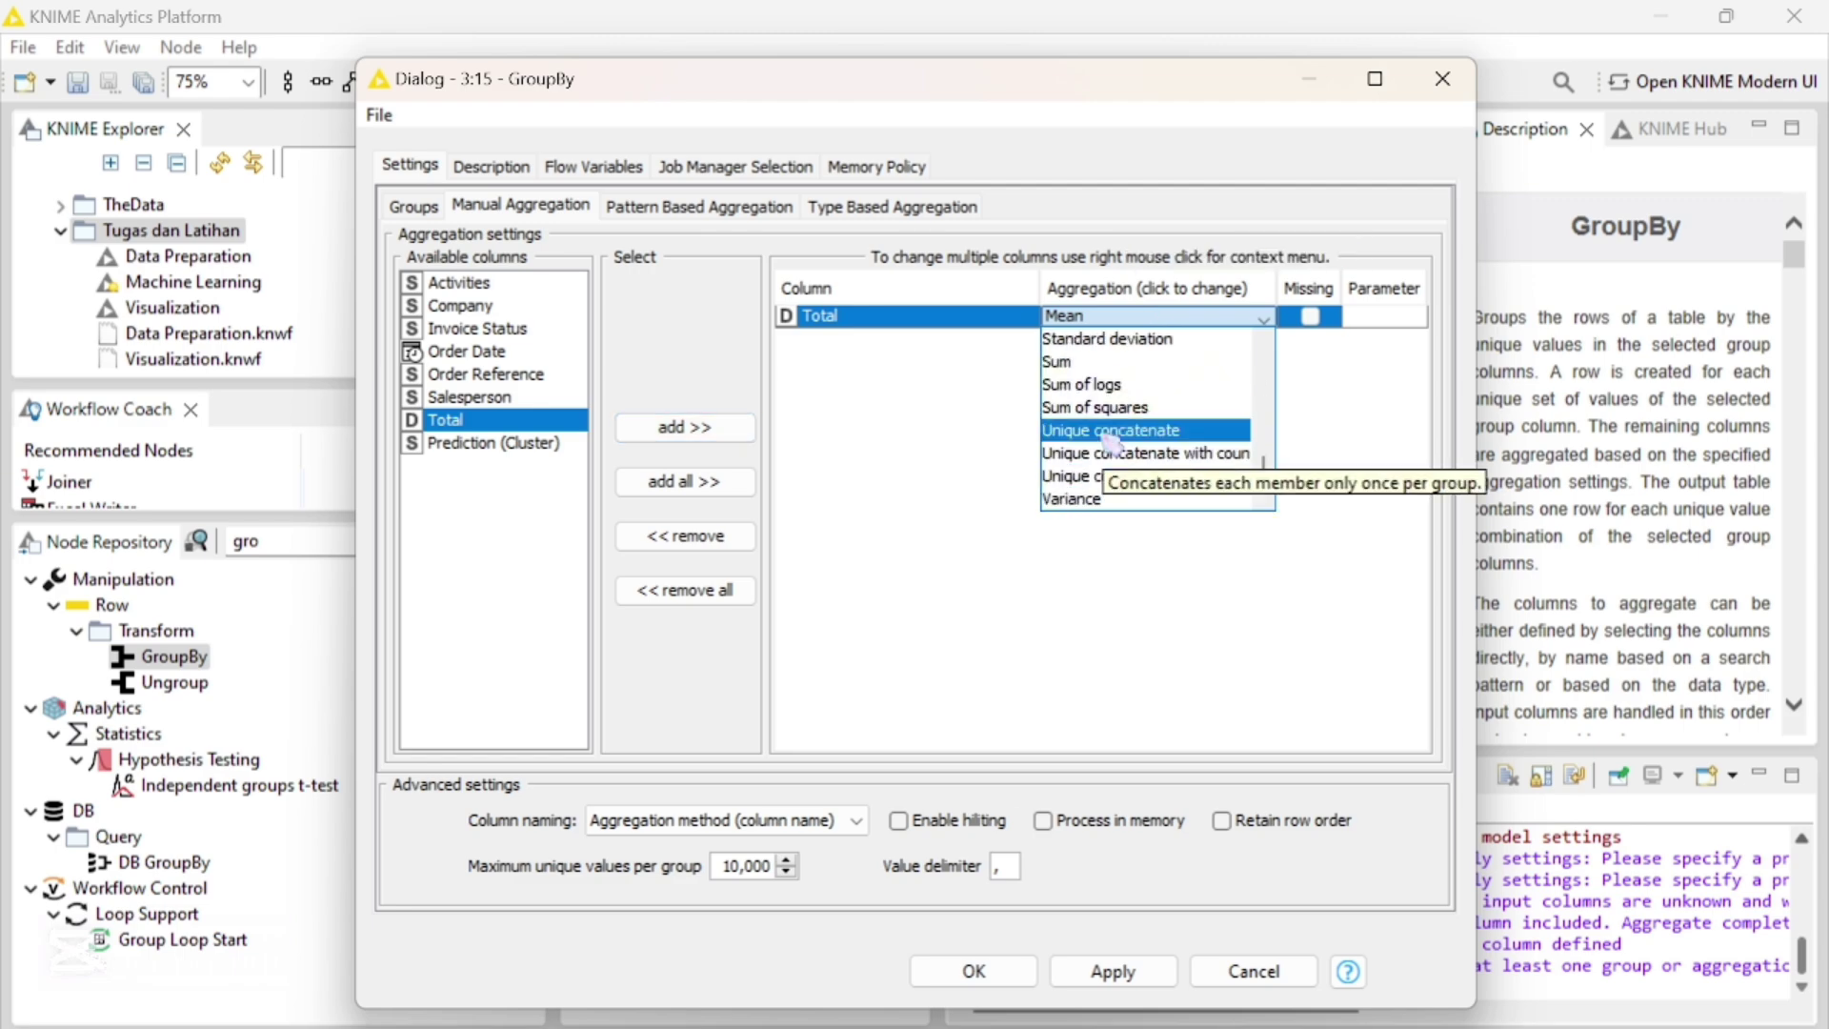
click(1083, 371)
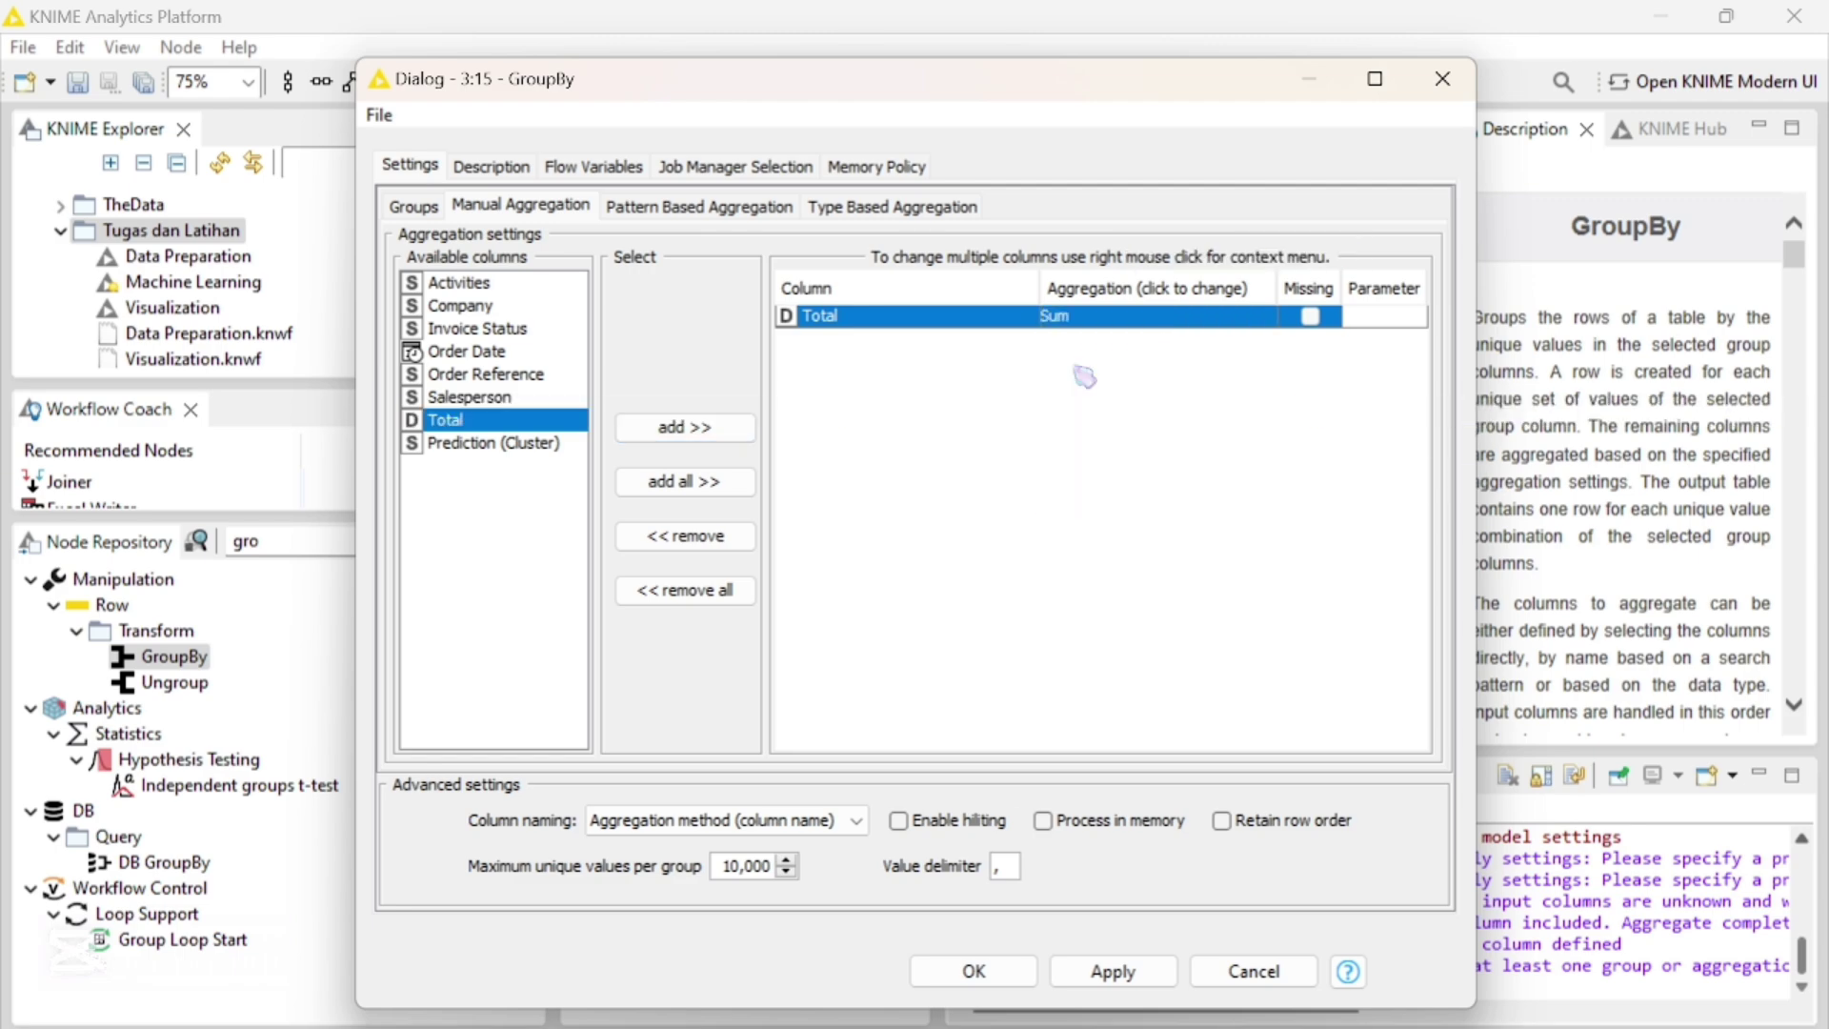
click(973, 971)
right_click(1234, 614)
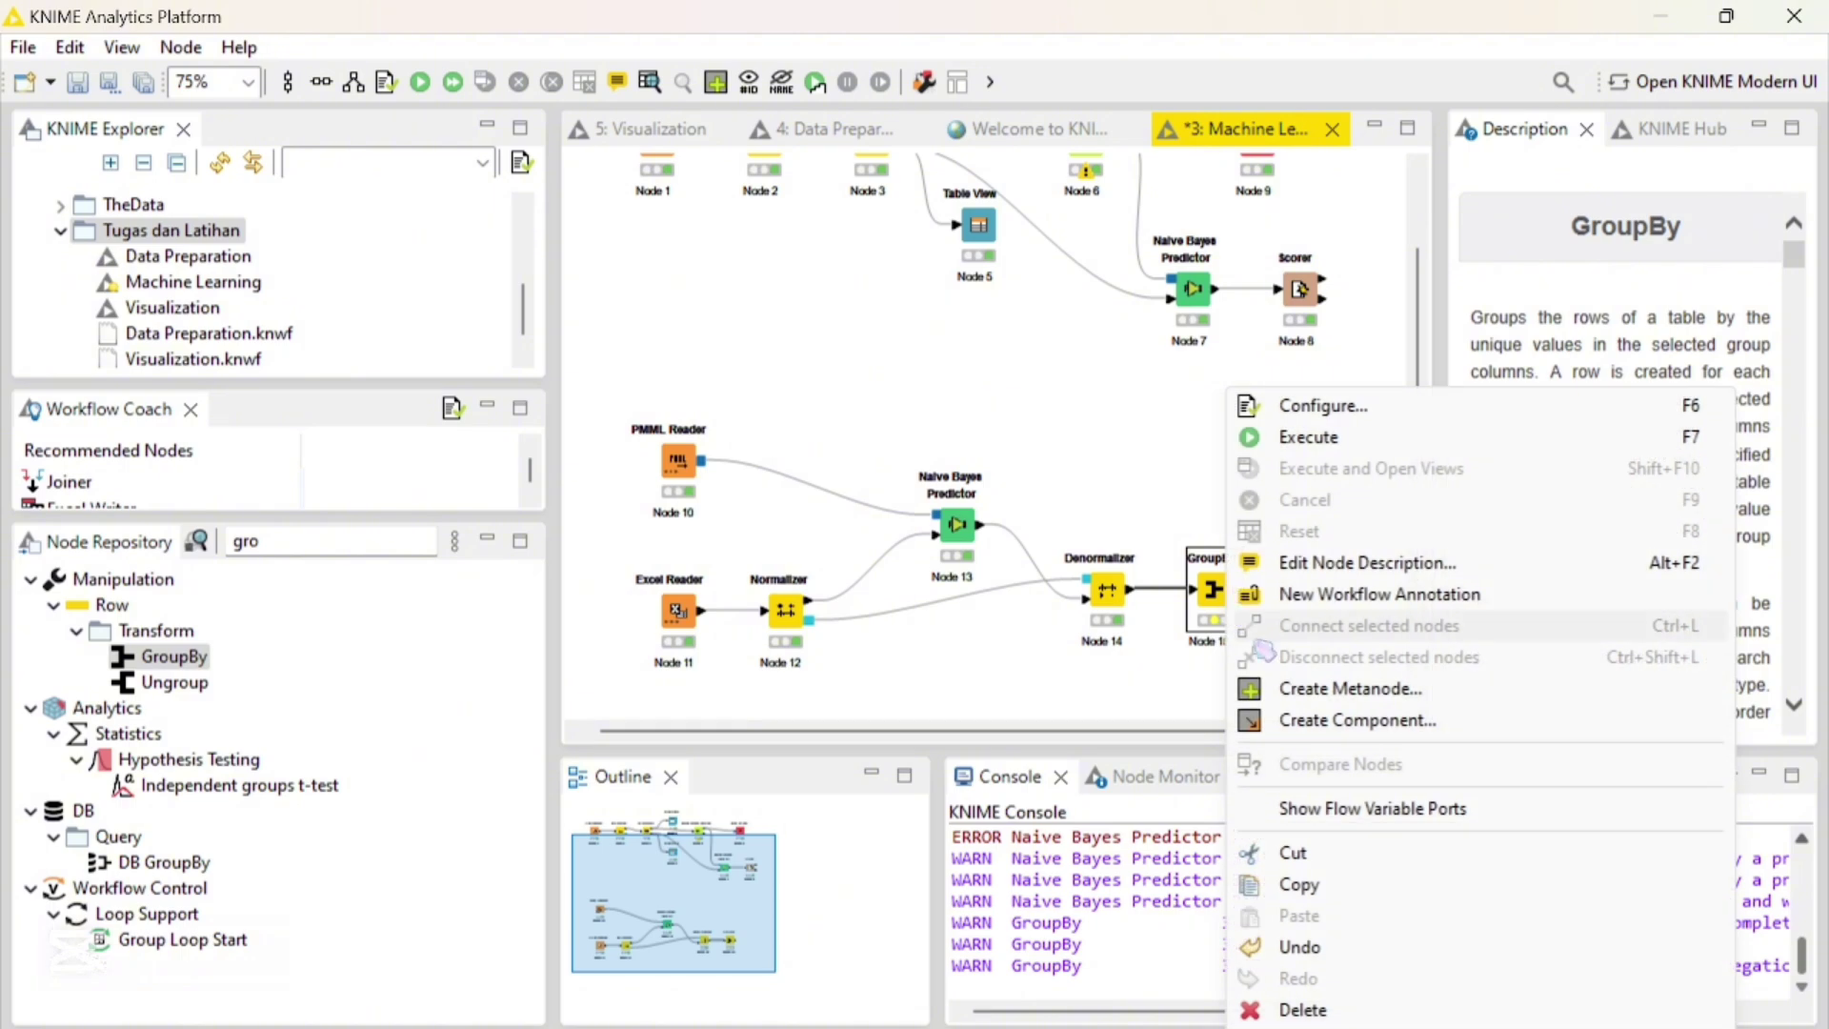
click(1356, 449)
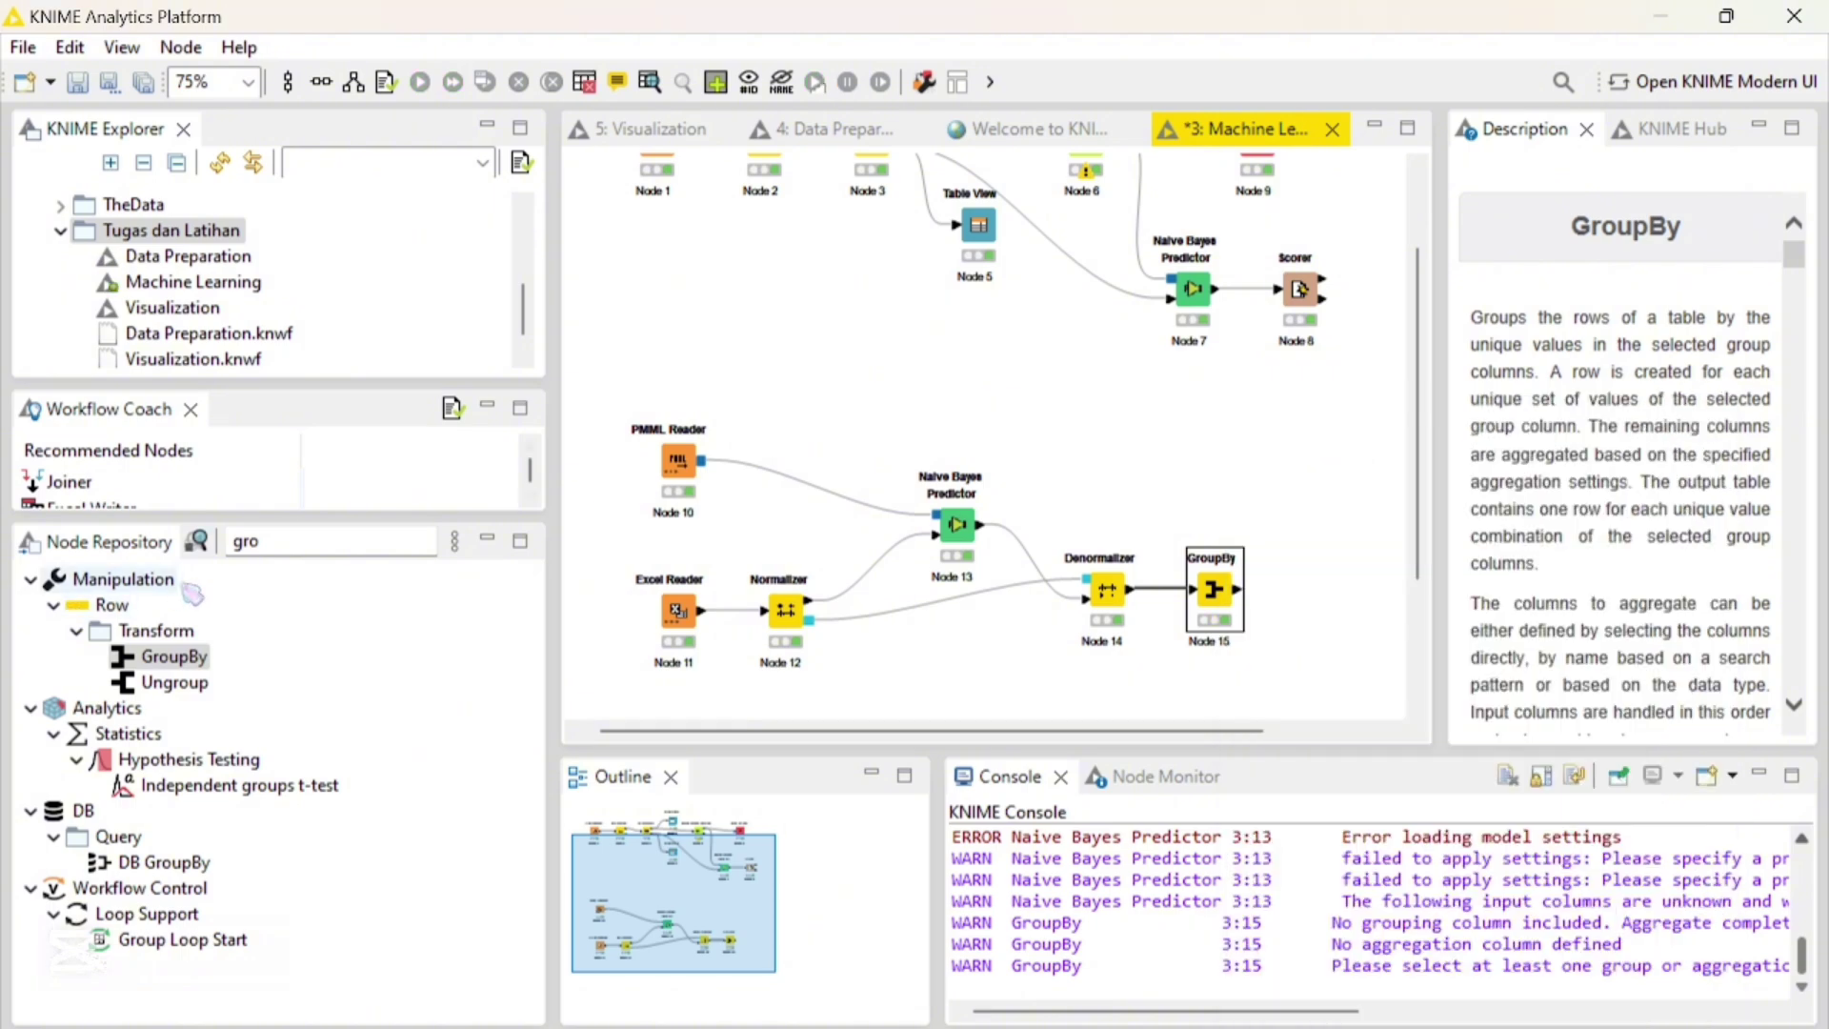
Add a Bar Chart node, not the JavaScript version, connected to the GroupBy output and space it slightly further right of GroupBy
click(308, 542)
key(BackSpace)
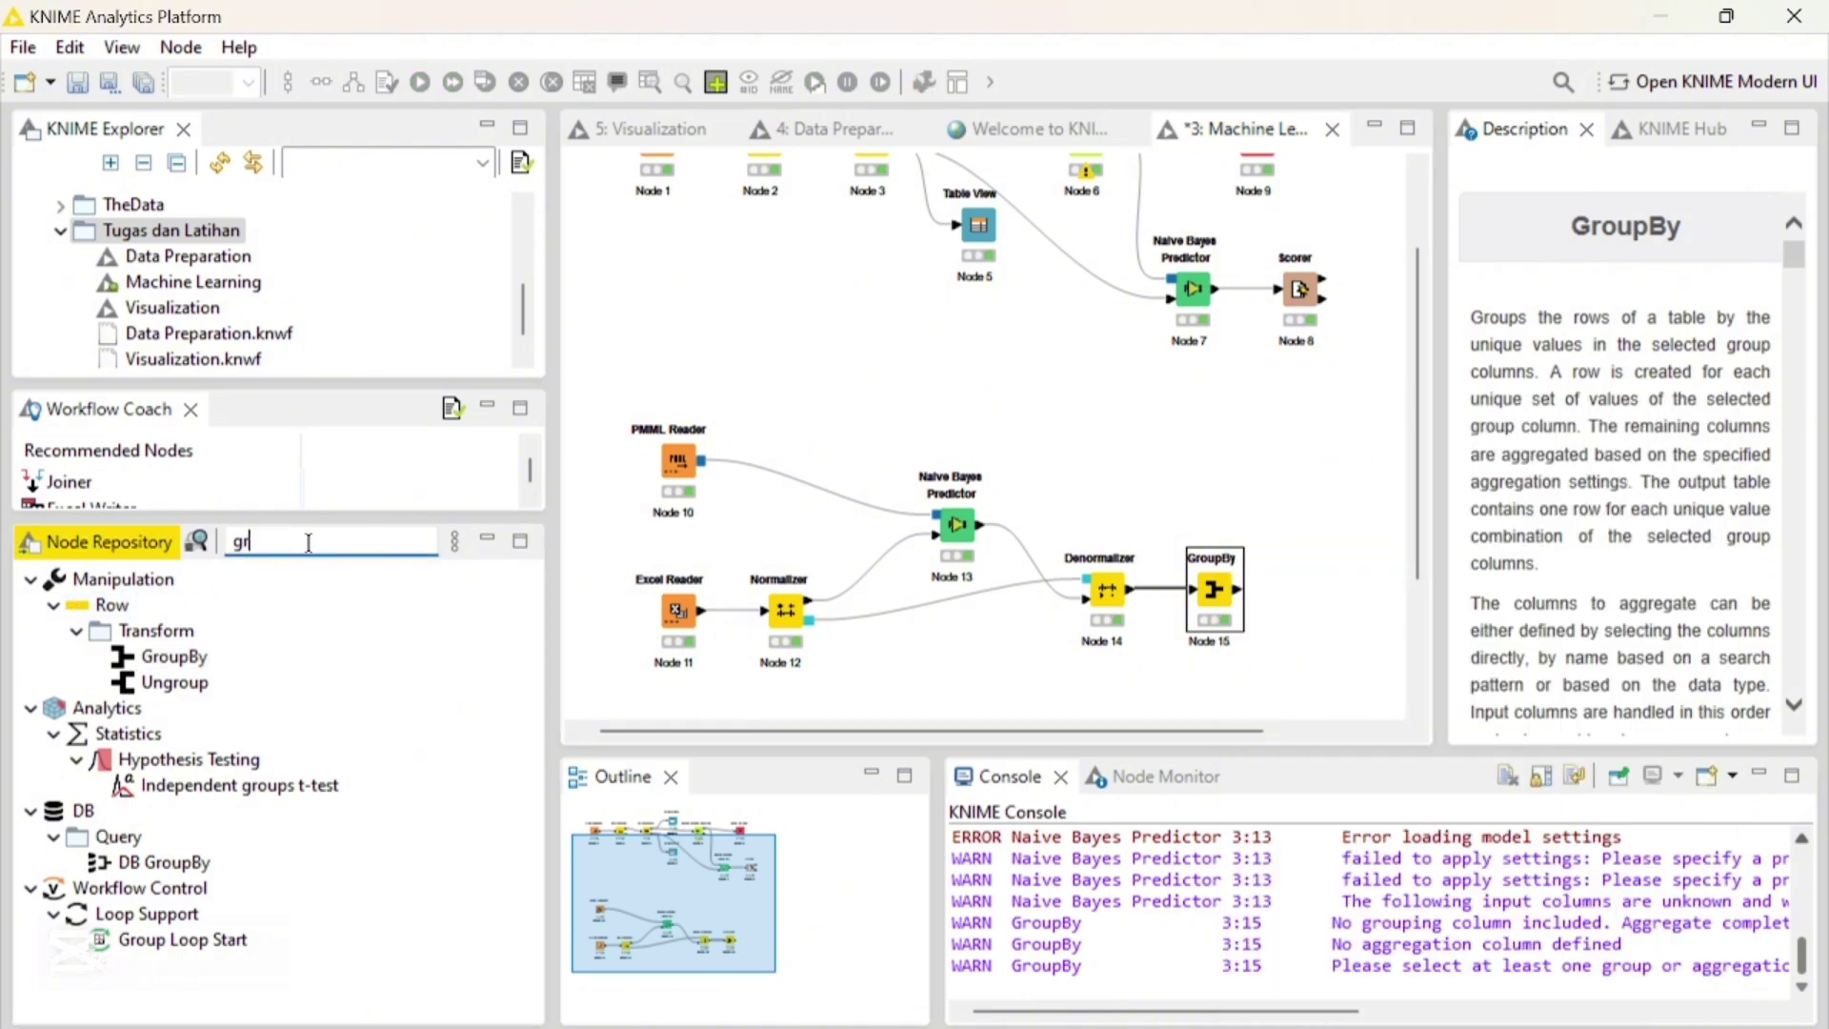
text(bar)
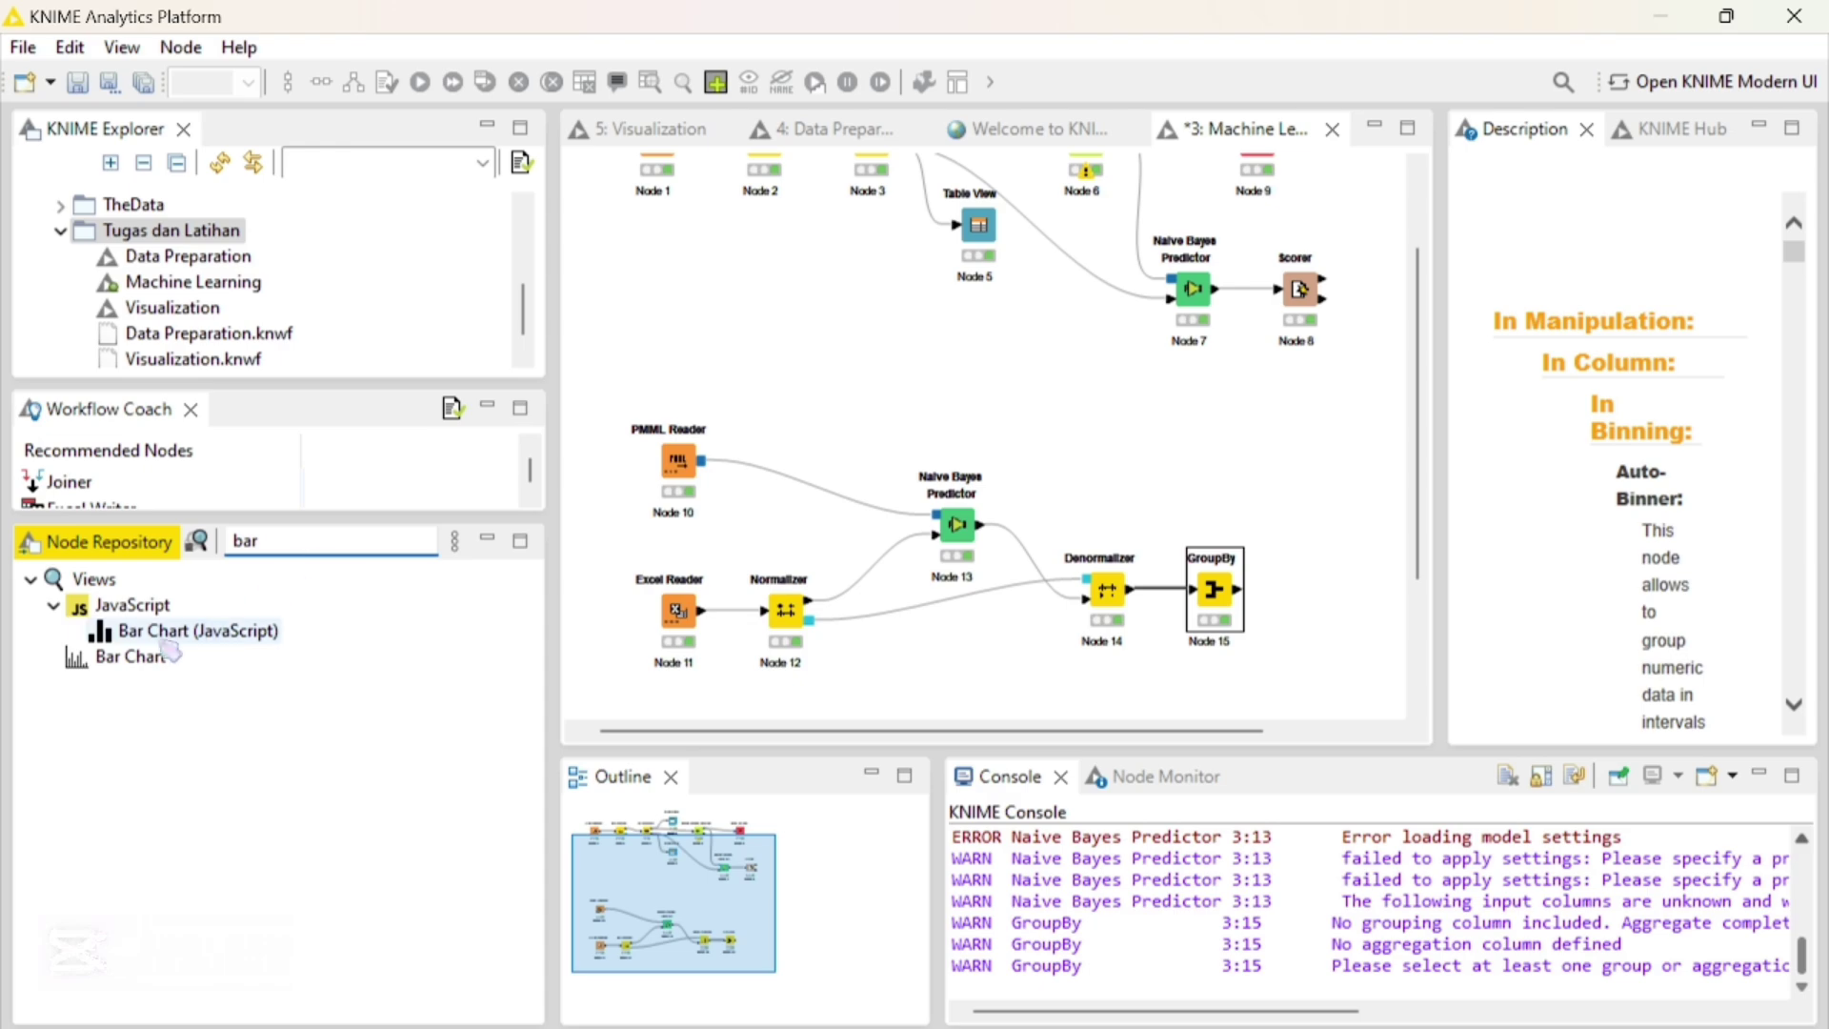
double_click(154, 657)
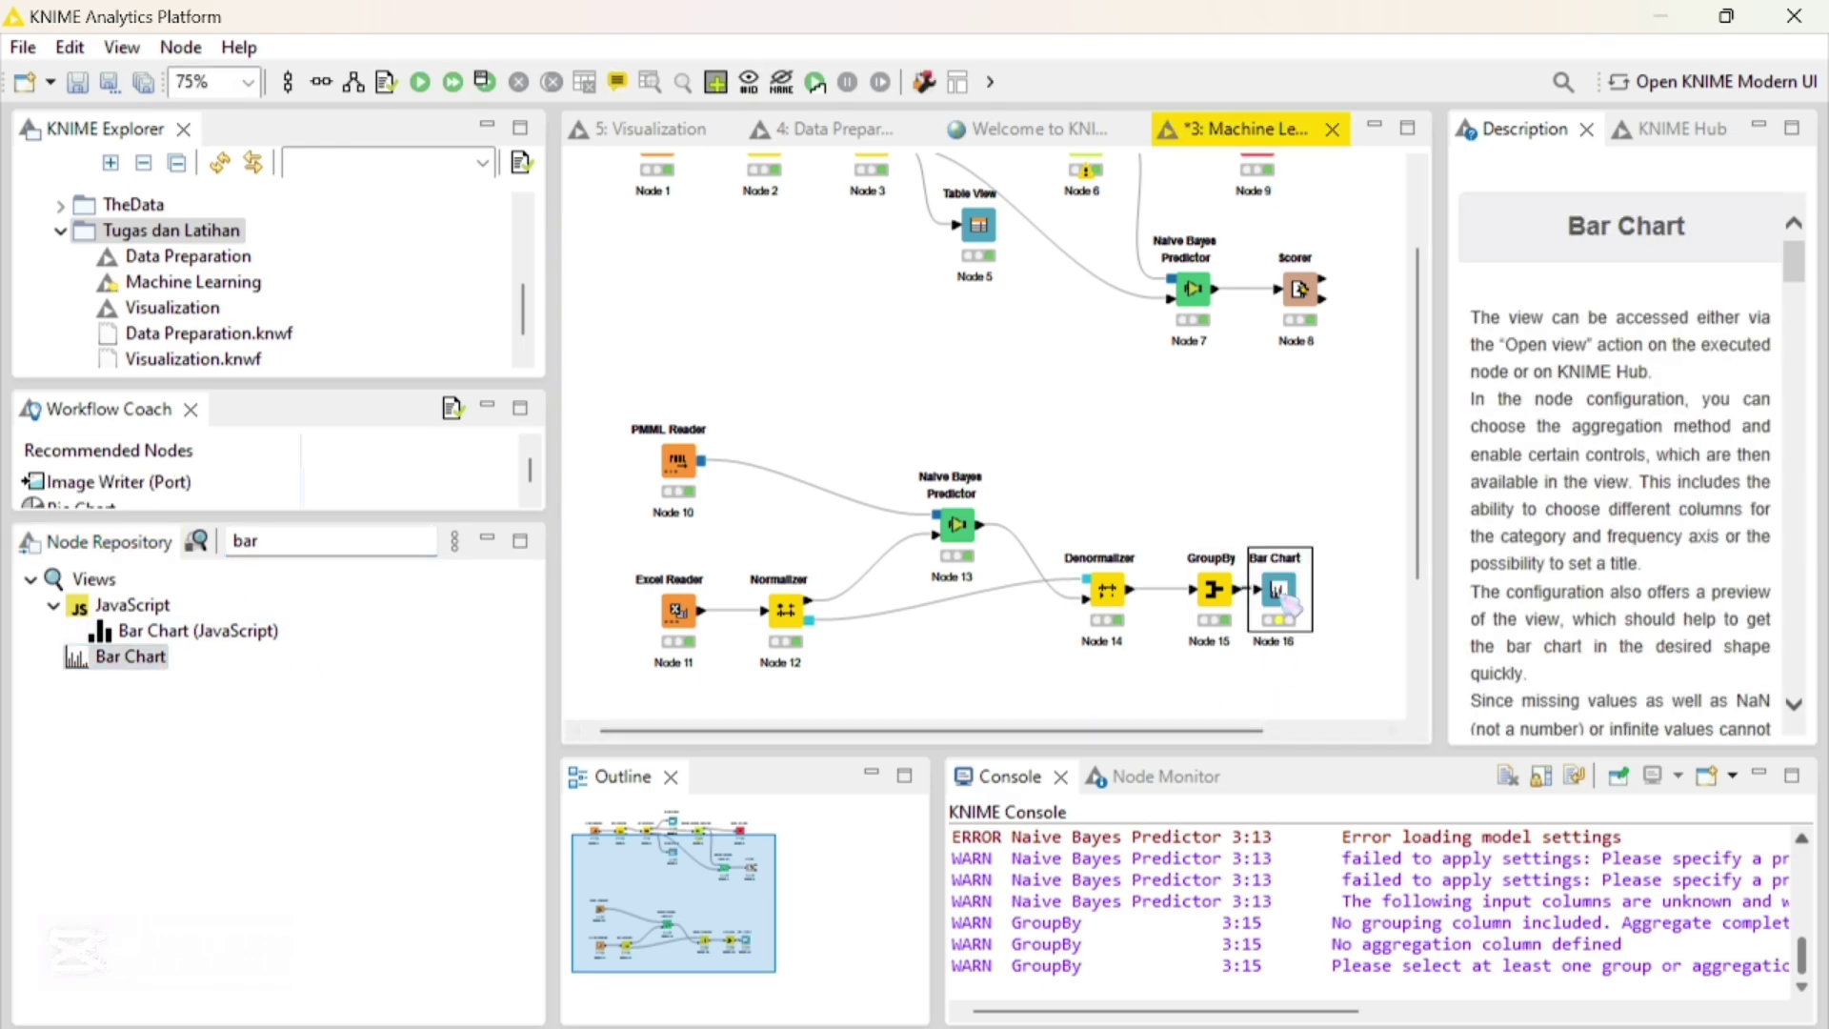
drag(1345, 608, 1345, 606)
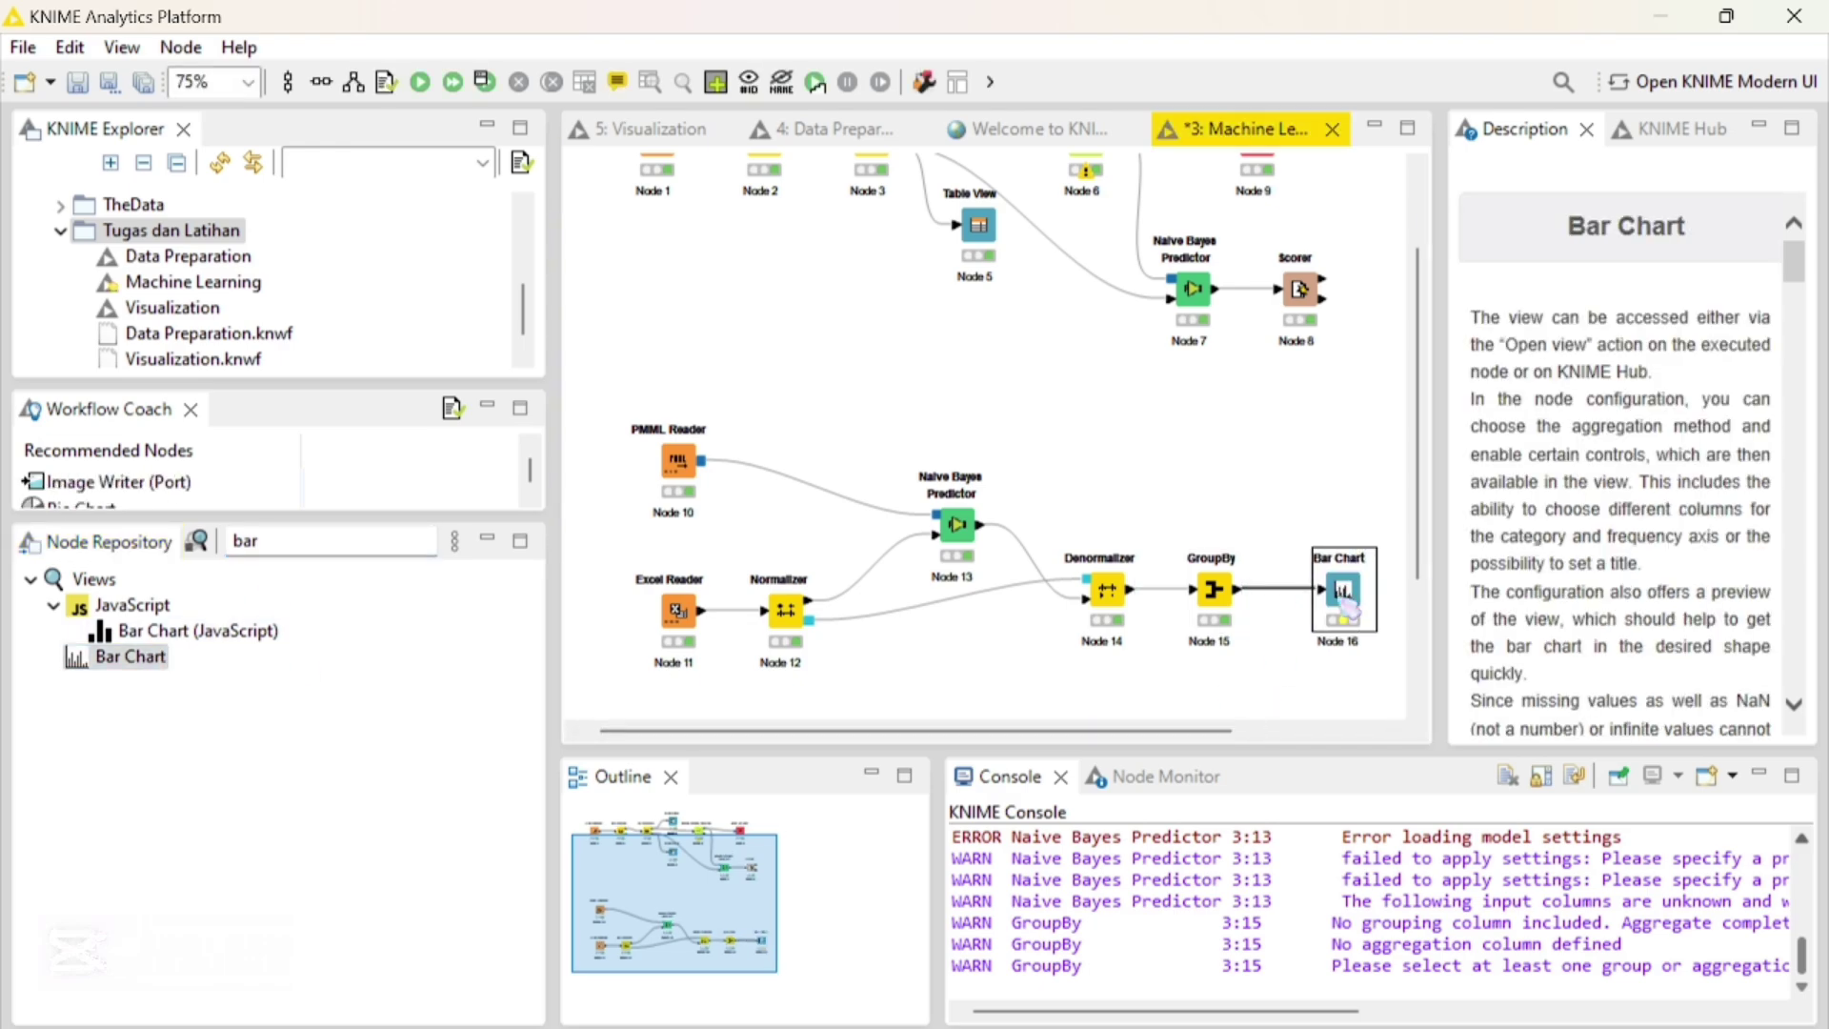
Set the Bar Chart's title to "Data Penjualan" and save its configuration
double_click(1343, 595)
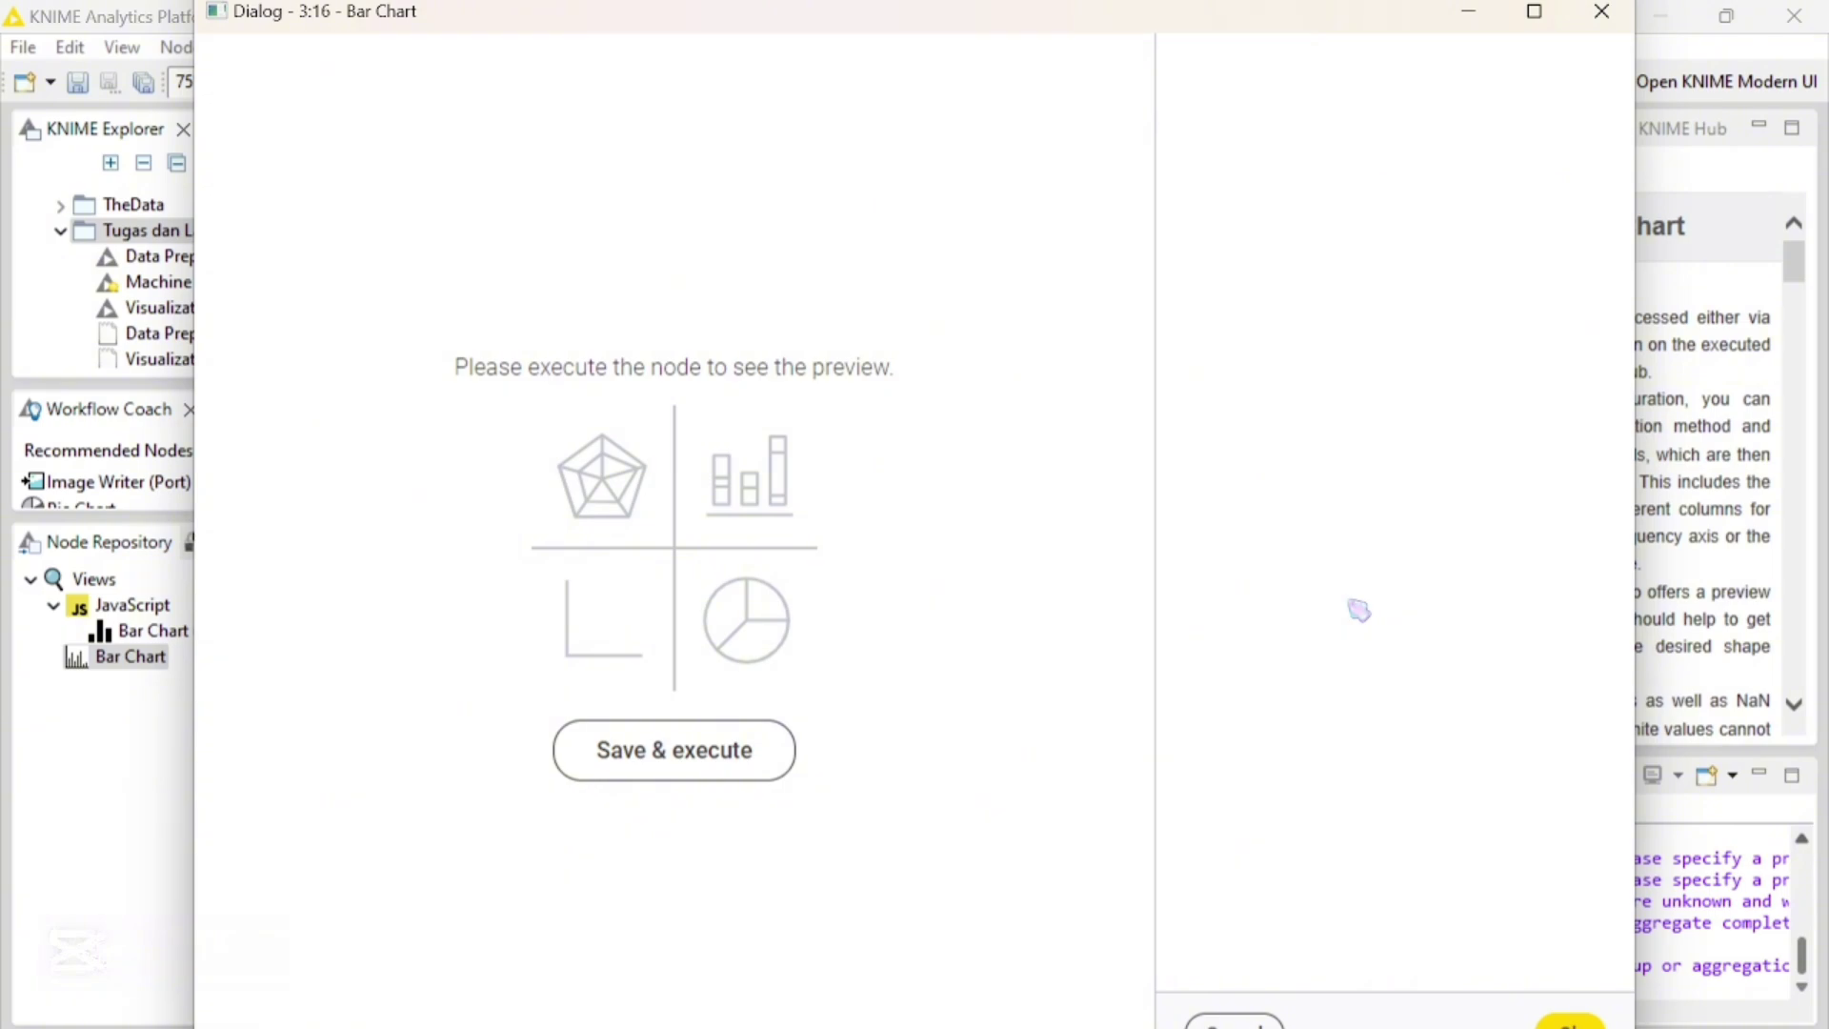
scroll(1310, 831, down, 2)
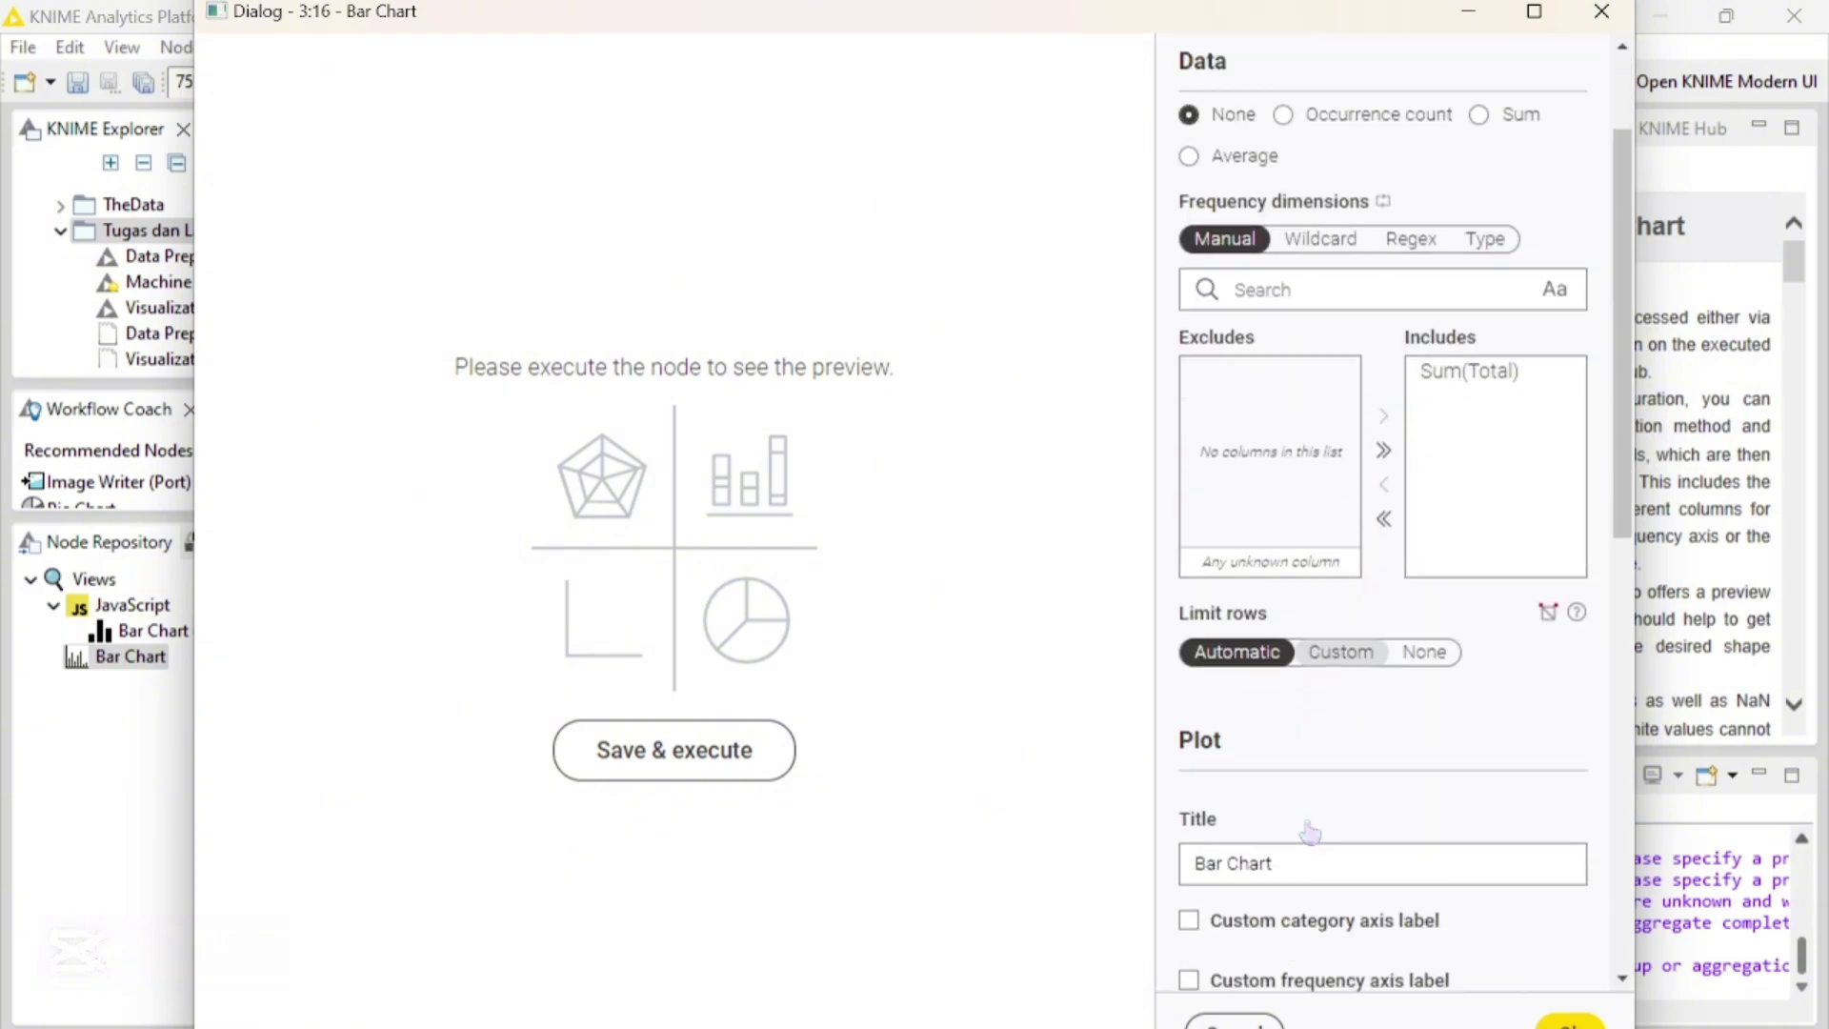
scroll(1310, 832, down, 1)
triple_click(1300, 808)
text(Data P)
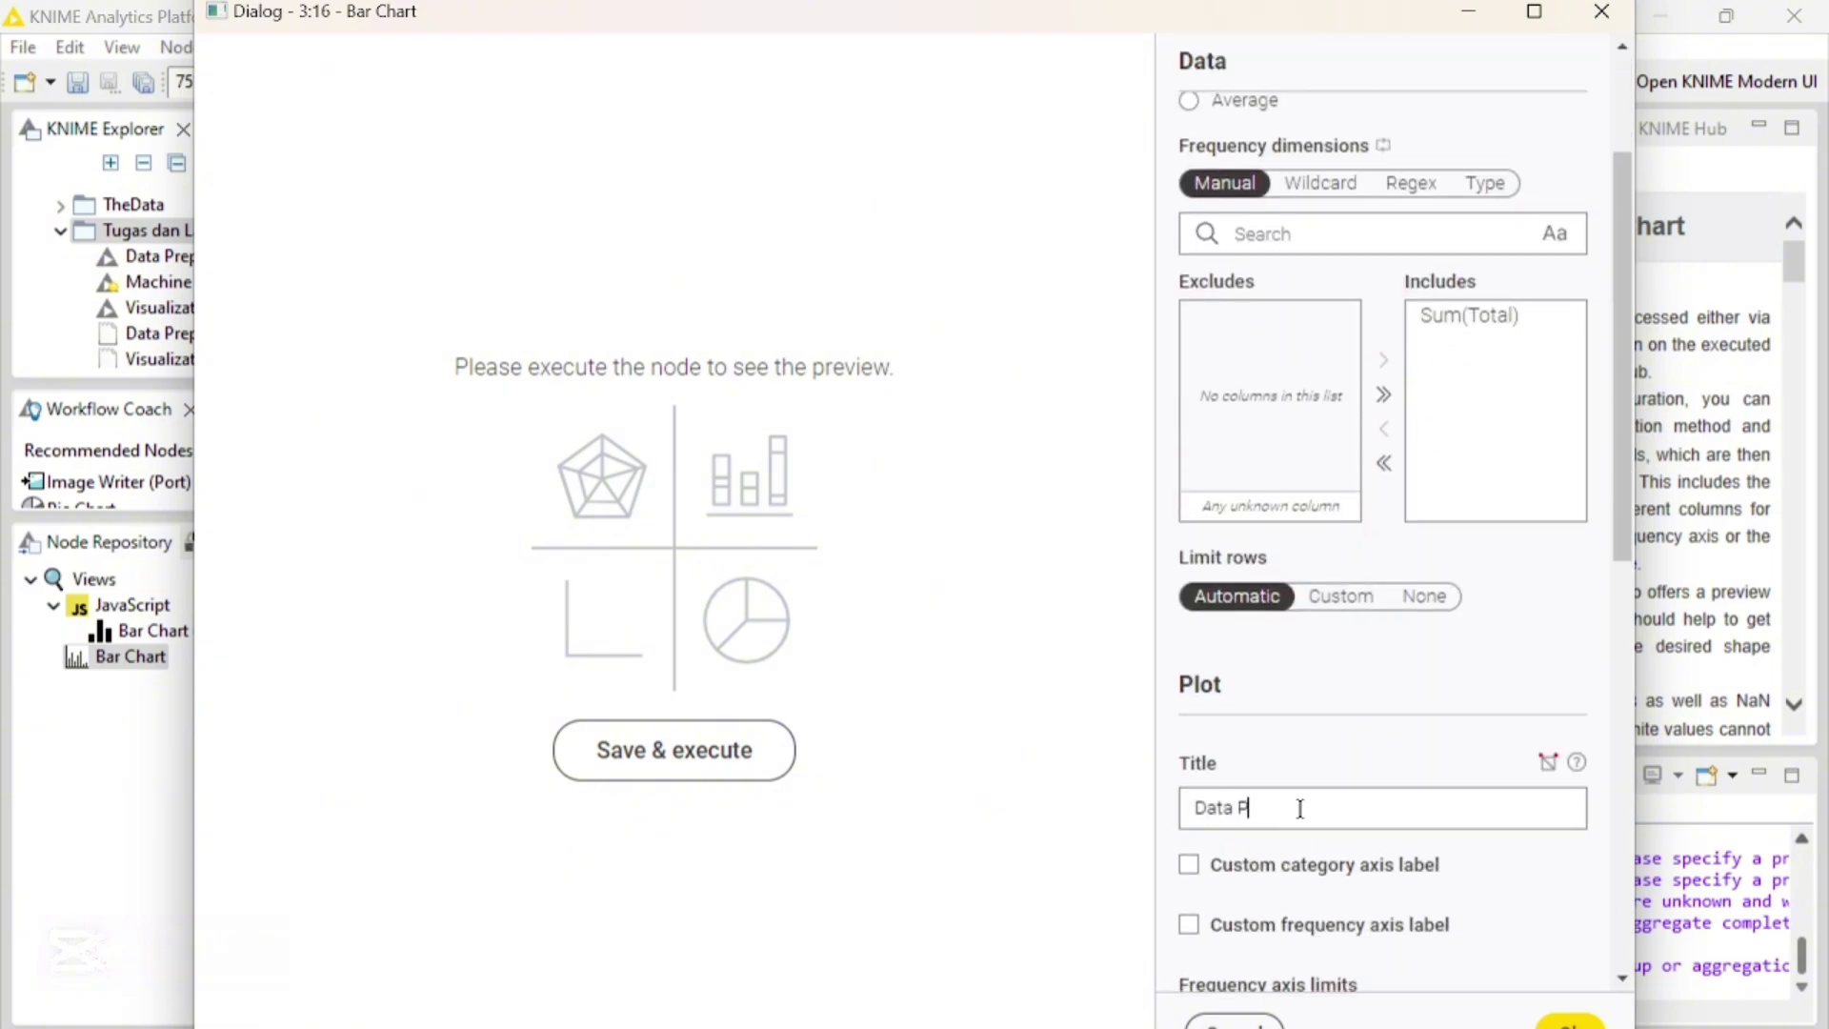
text(enjualan)
scroll(1301, 809, down, 5)
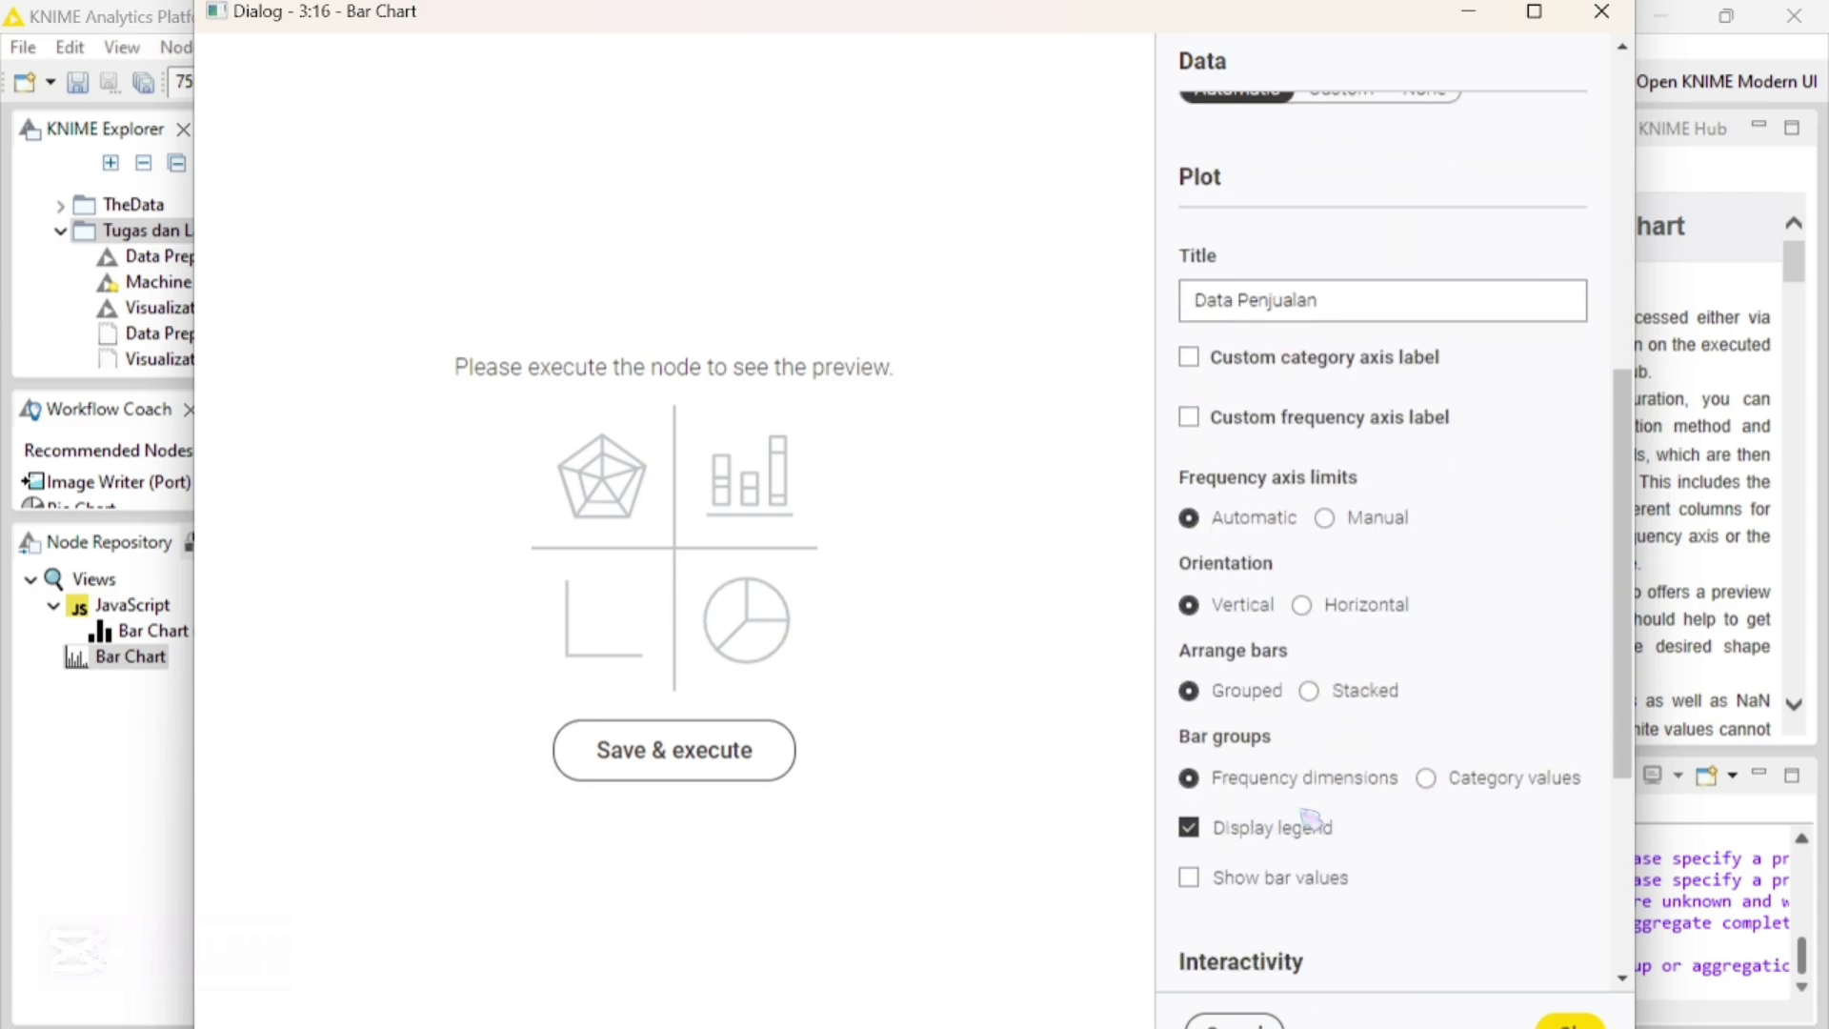
click(1570, 1022)
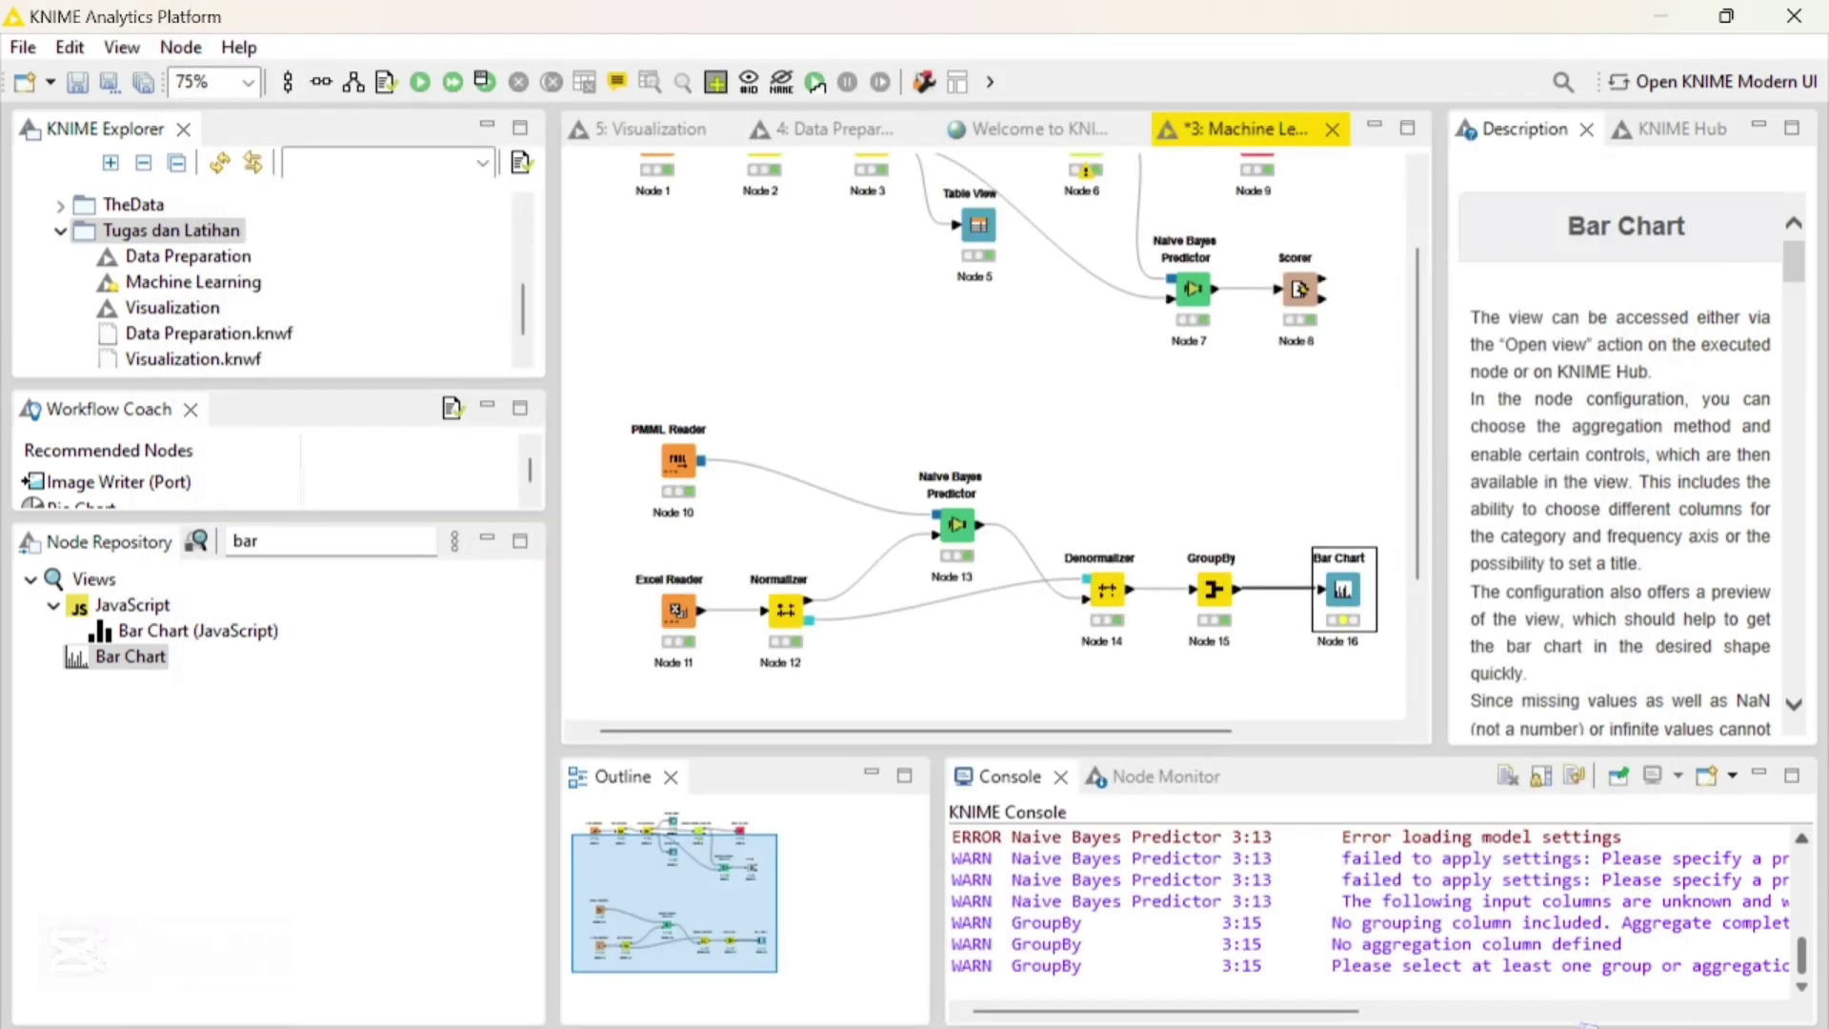
Execute the Bar Chart node, examine its interactive view of summed totals per customer, and return to the workflow
right_click(1333, 586)
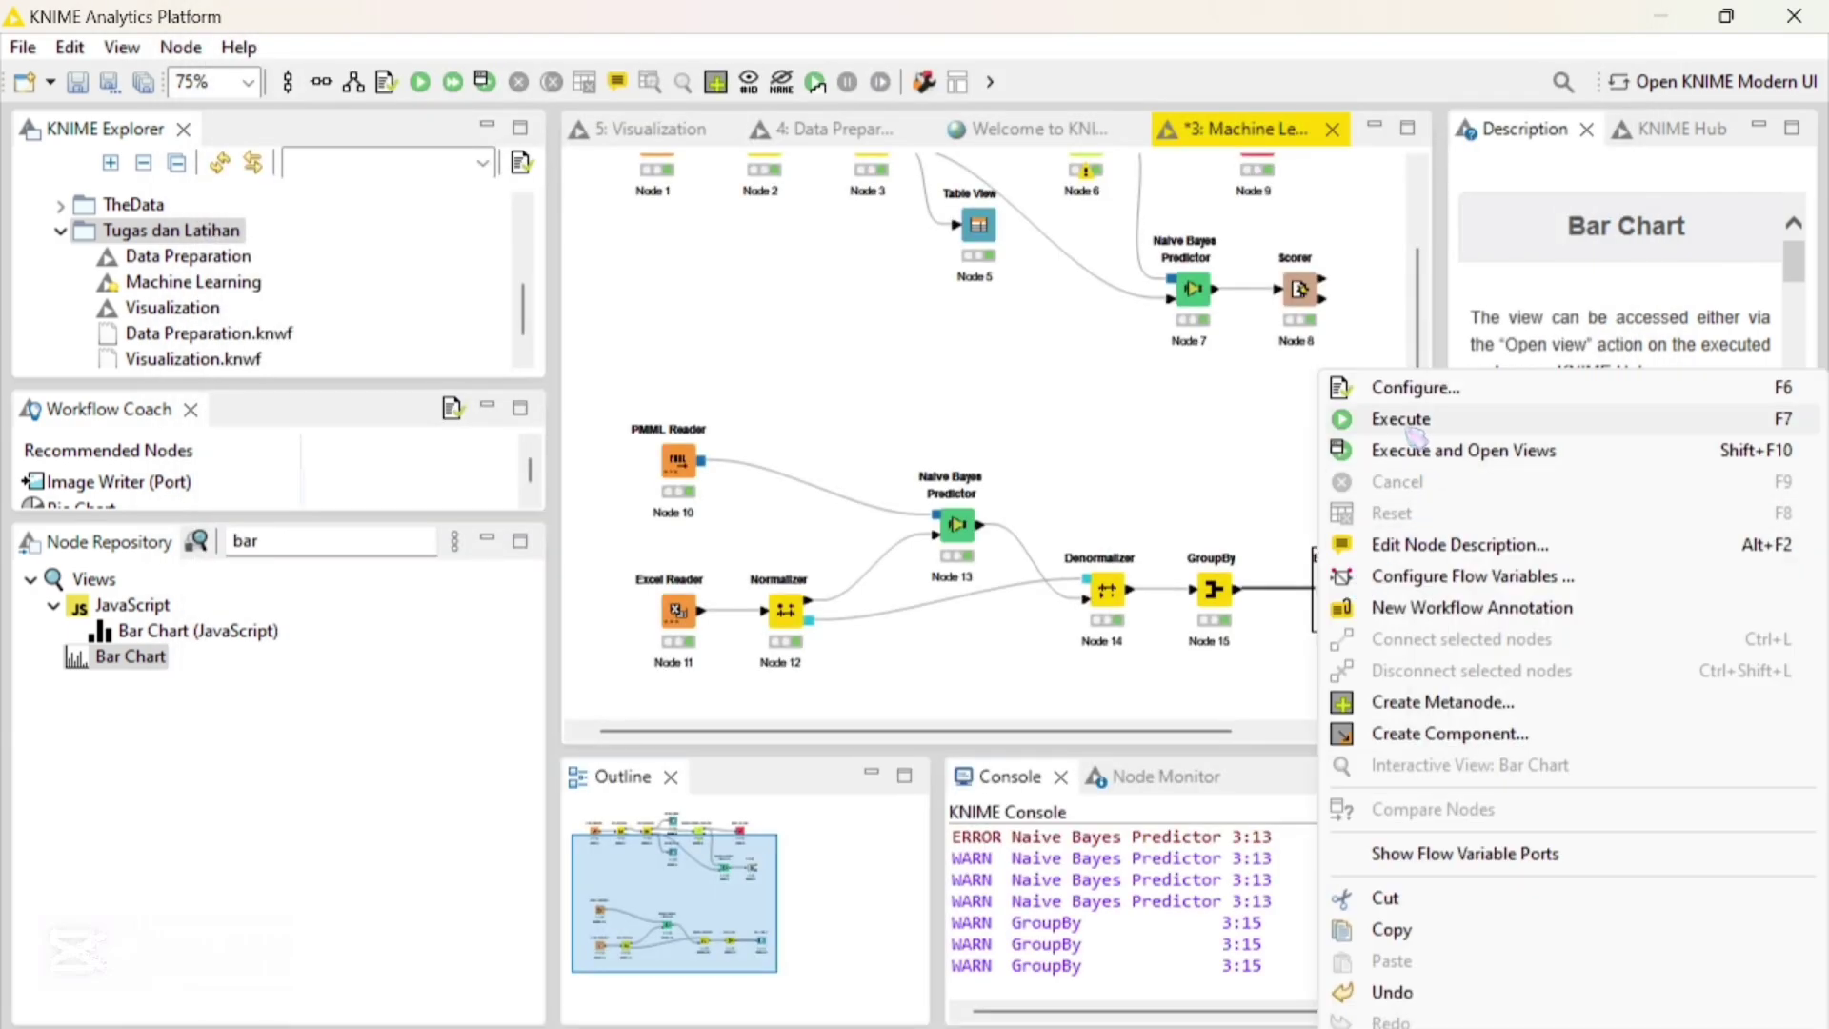
click(1348, 418)
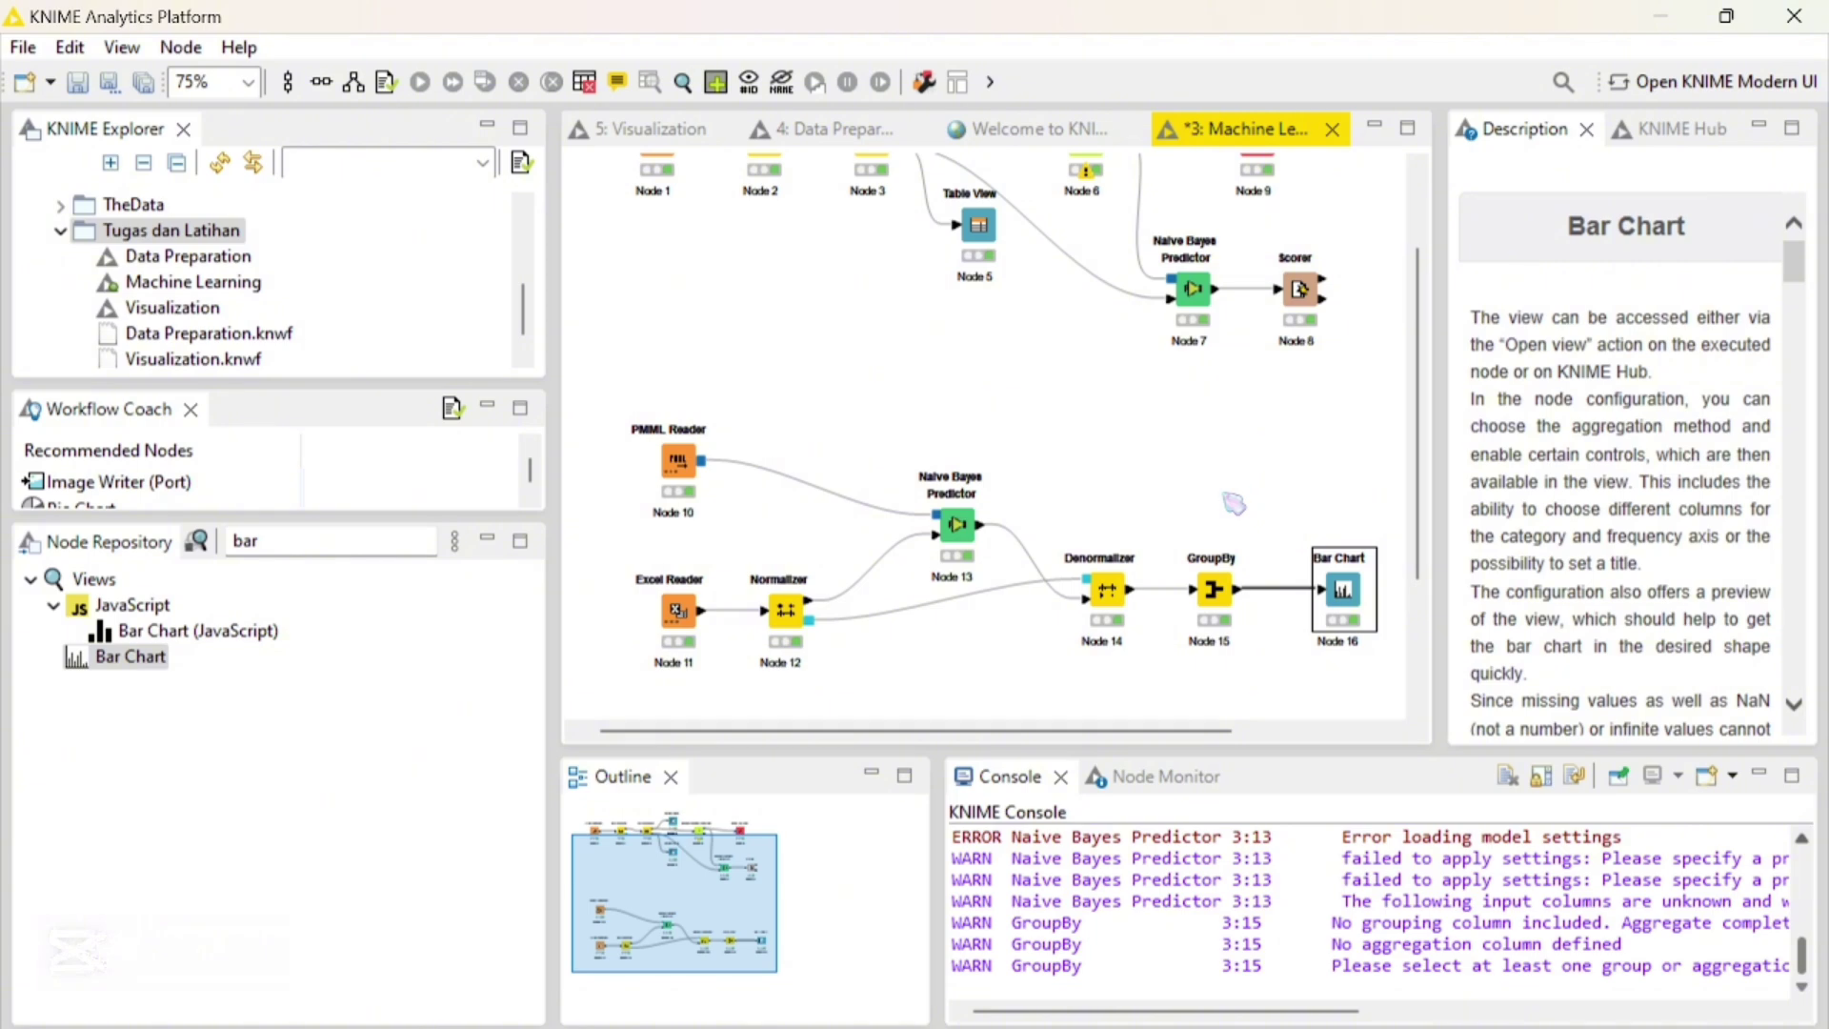
click(682, 83)
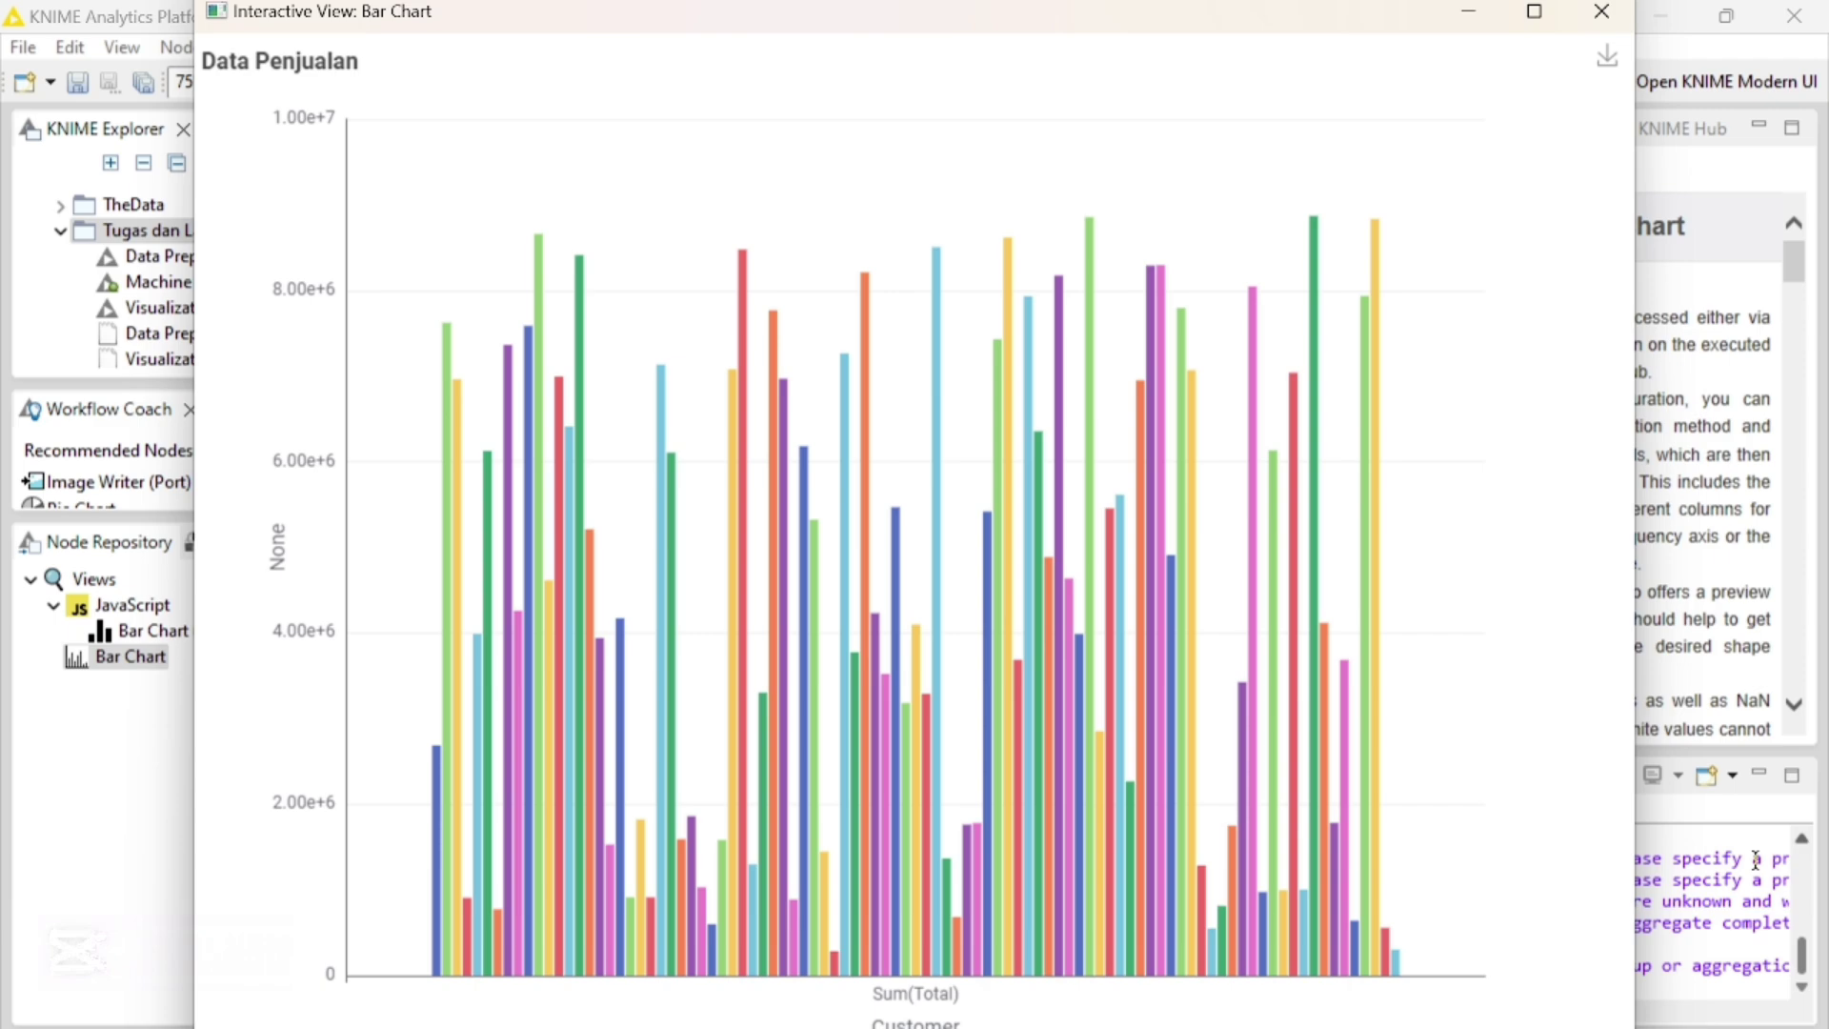
click(1602, 12)
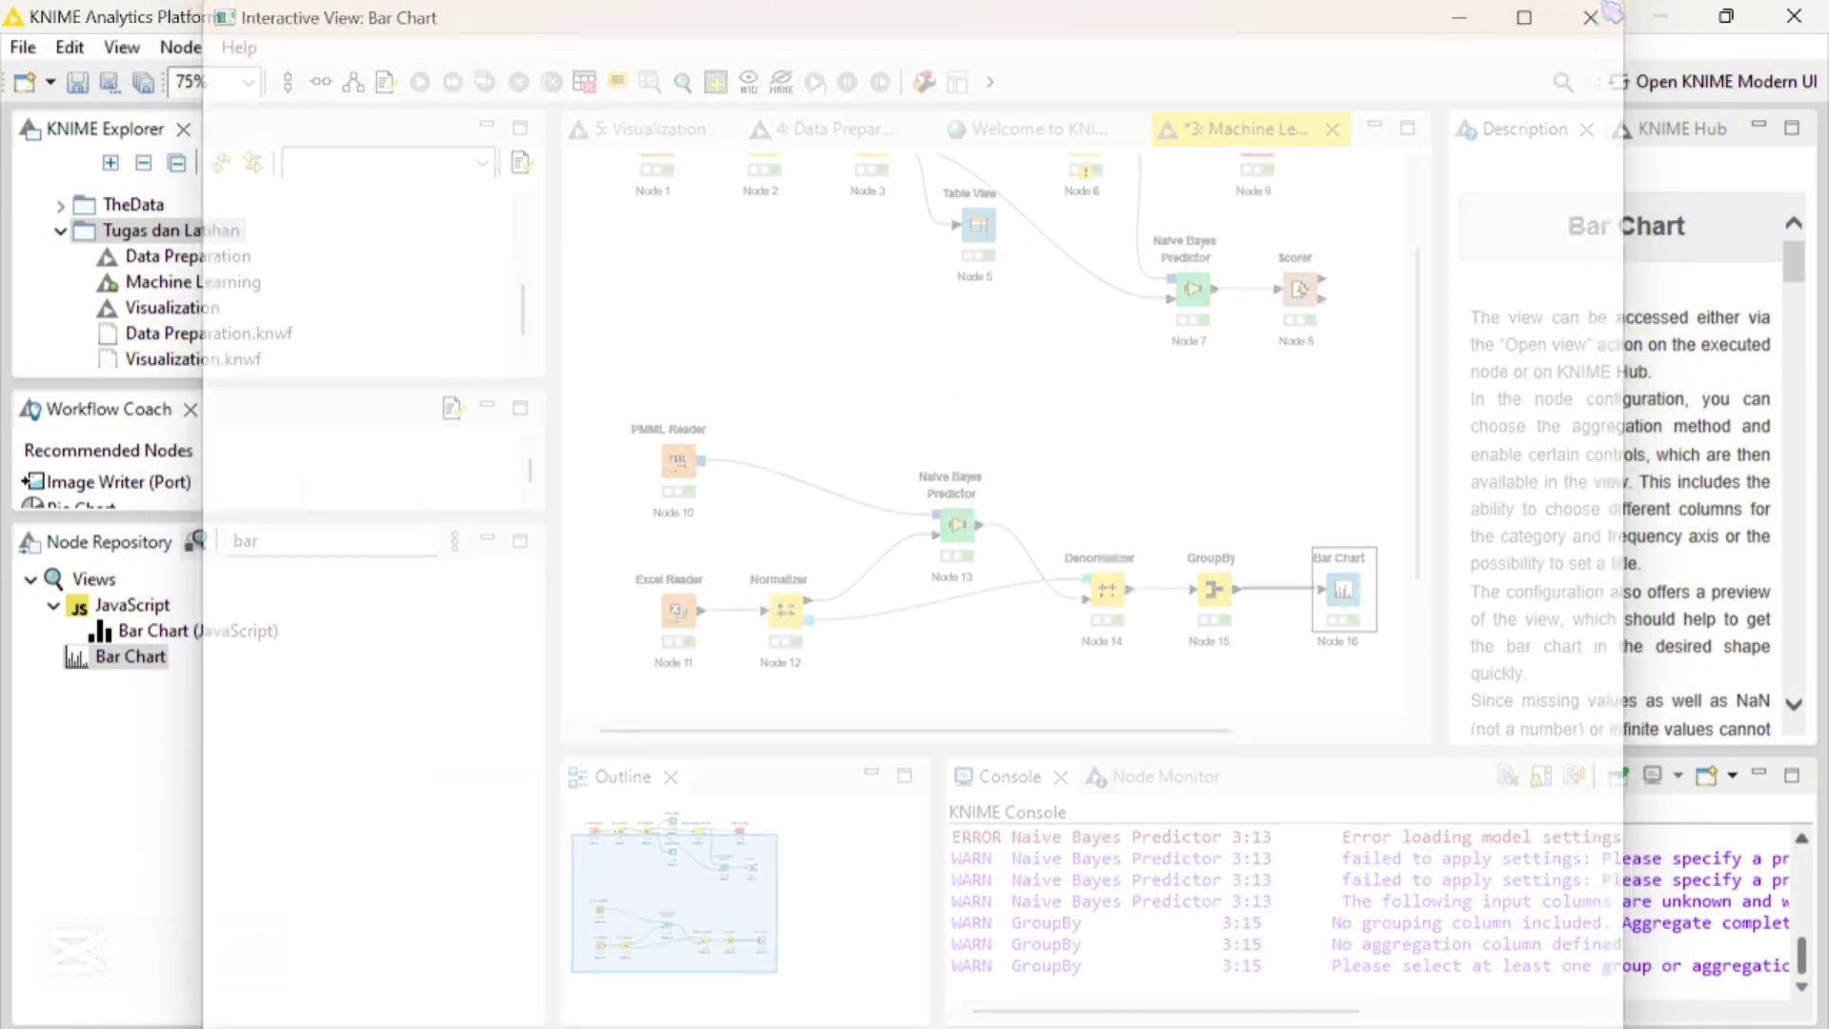
scroll(888, 527, up, 2)
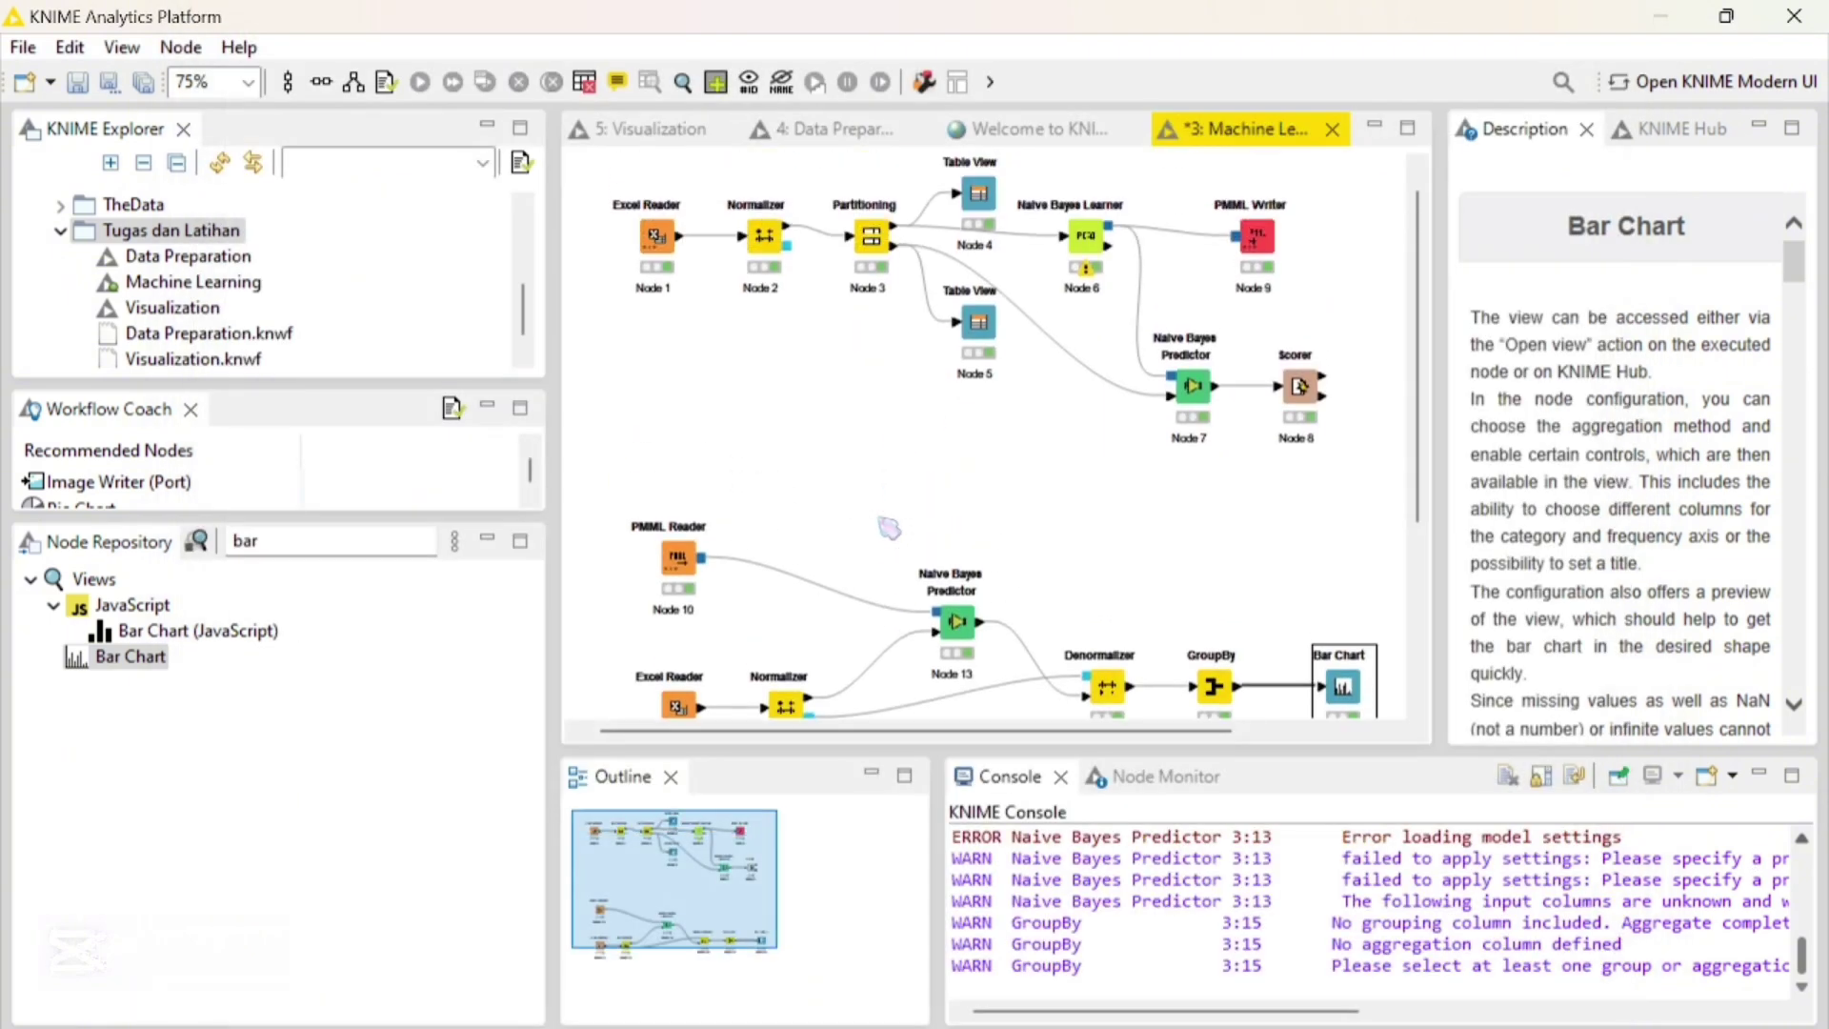
scroll(888, 527, down, 1)
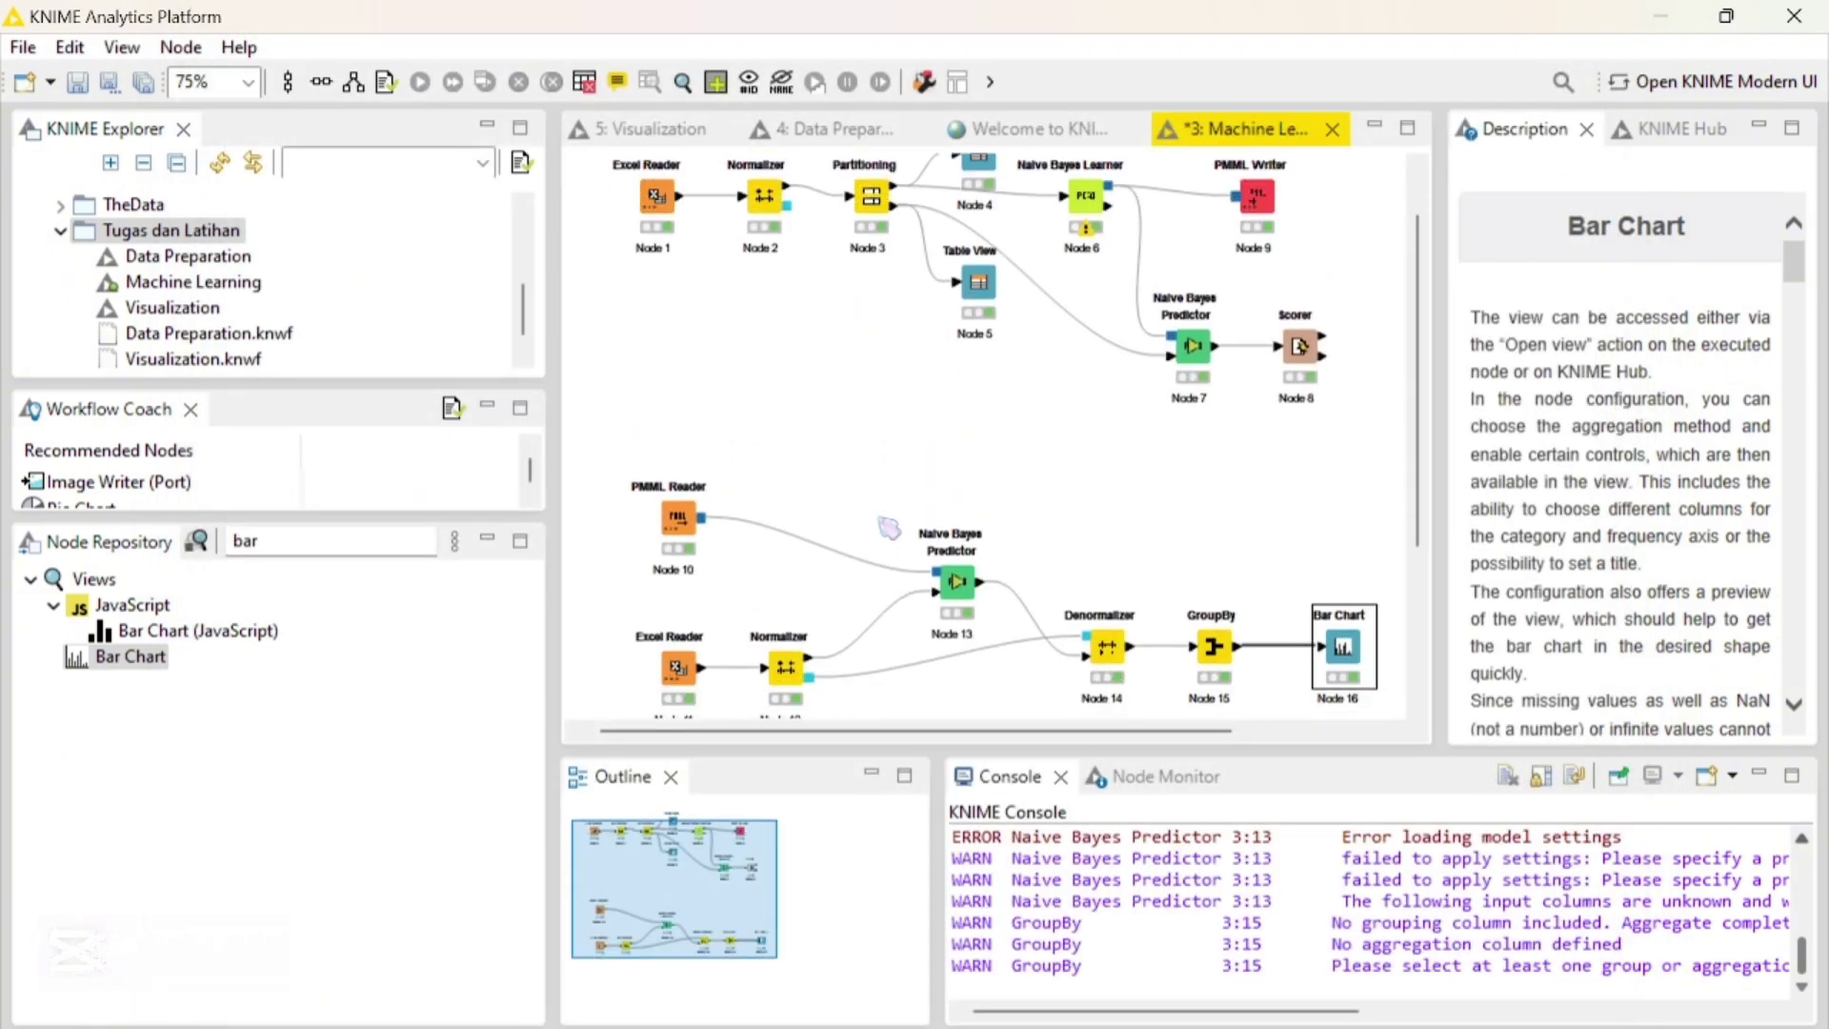